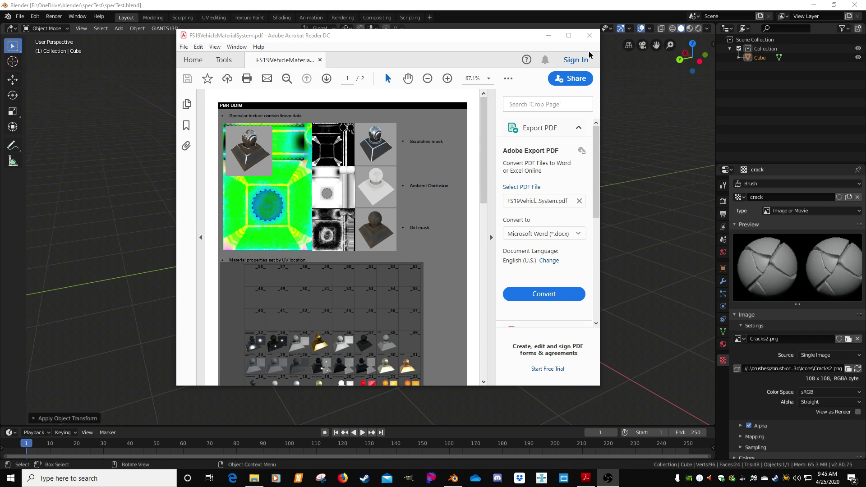
Step: Minimize the PDF and Blender windows and browse to the Farming Simulator 19 data/vehicles/agco folder
click(548, 36)
click(817, 5)
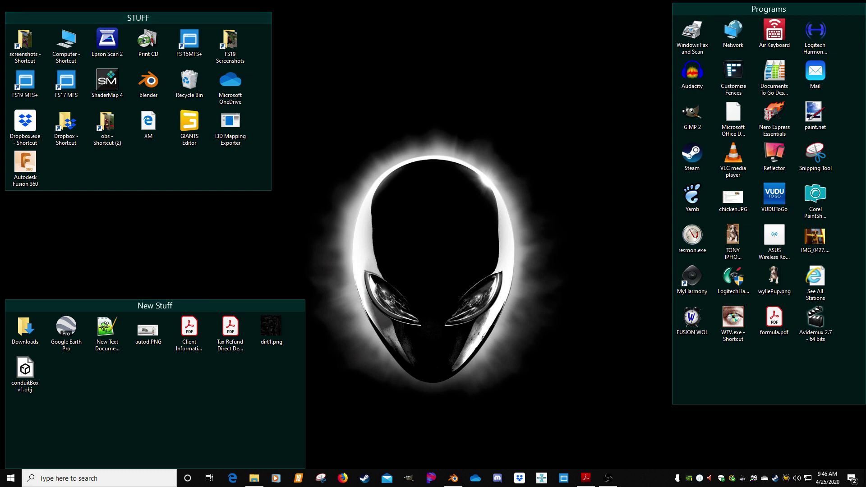
drag(0, 31, 316, 40)
click(259, 117)
double_click(259, 120)
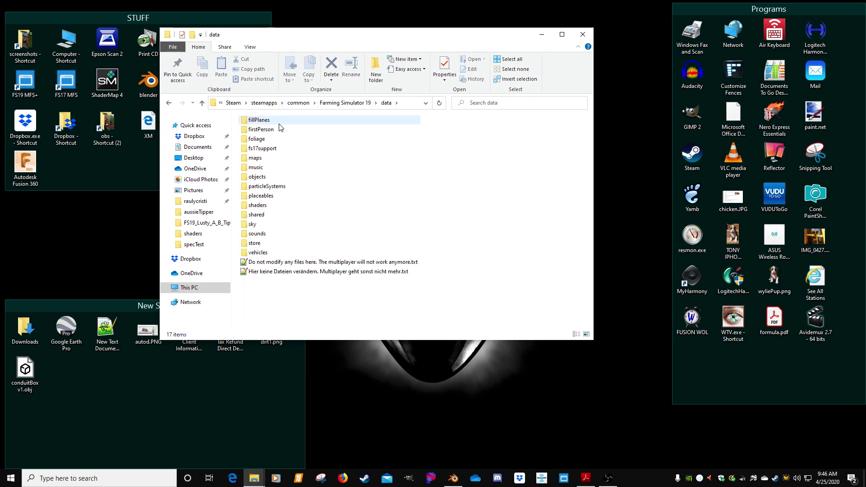
double_click(257, 253)
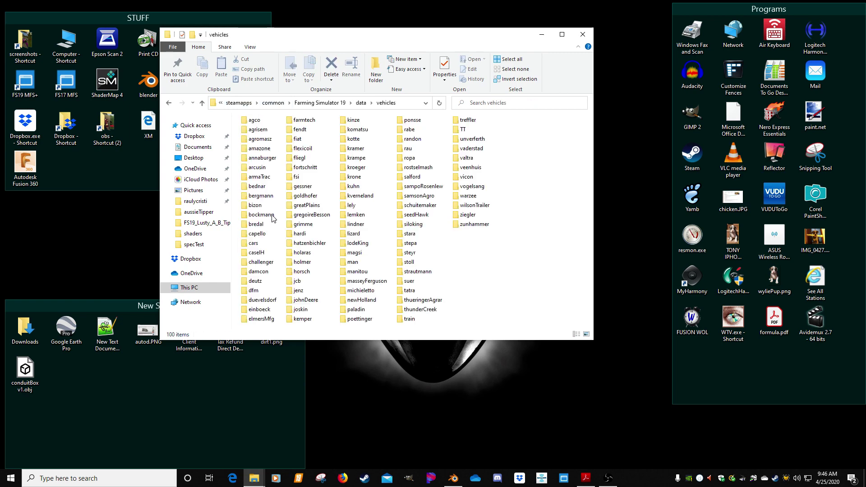
double_click(254, 119)
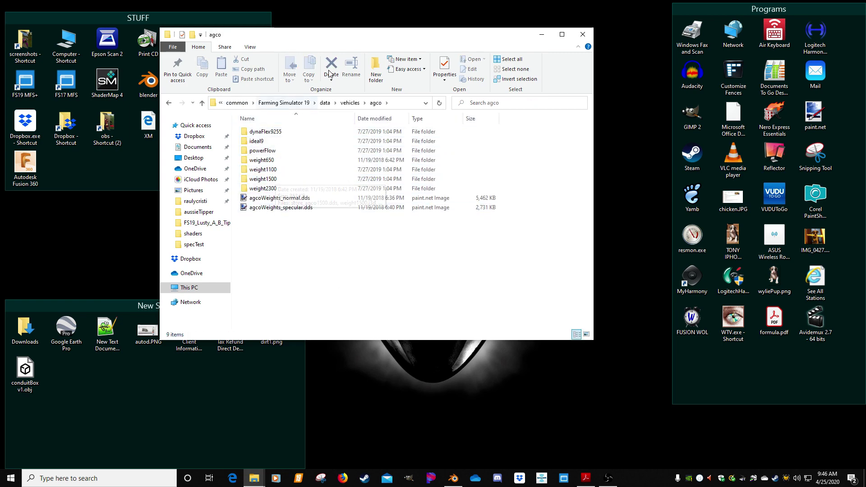
Step: Open agcoWeights_specular.dds from the agco folder in GIMP with Load mipmaps turned off
drag(330, 35, 278, 48)
click(234, 216)
drag(213, 217, 694, 123)
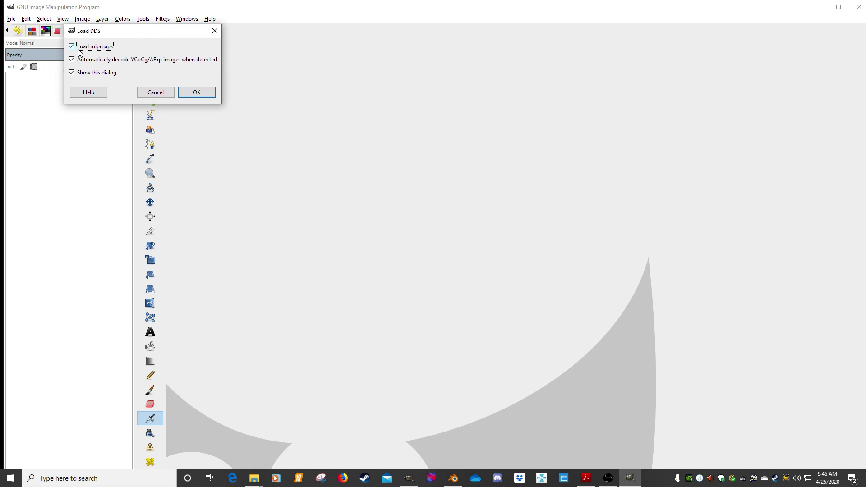
click(71, 46)
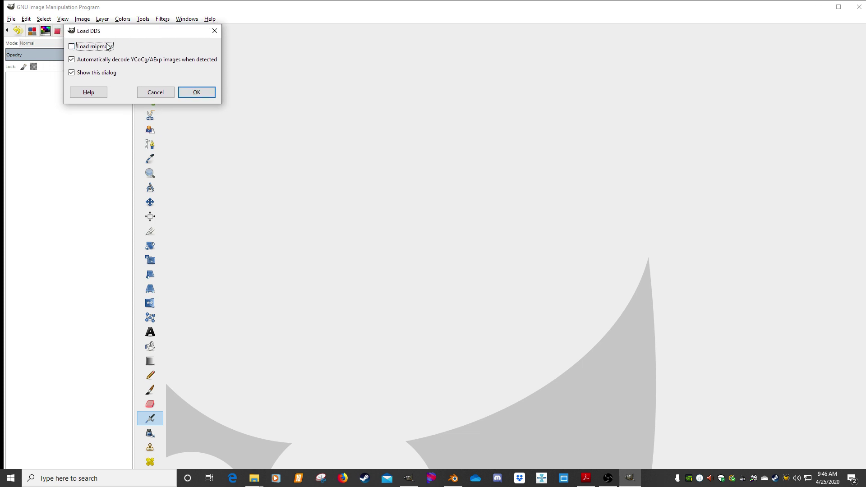
click(196, 91)
Step: Check which GIMP version is installed in the program's About information, and close it
click(212, 19)
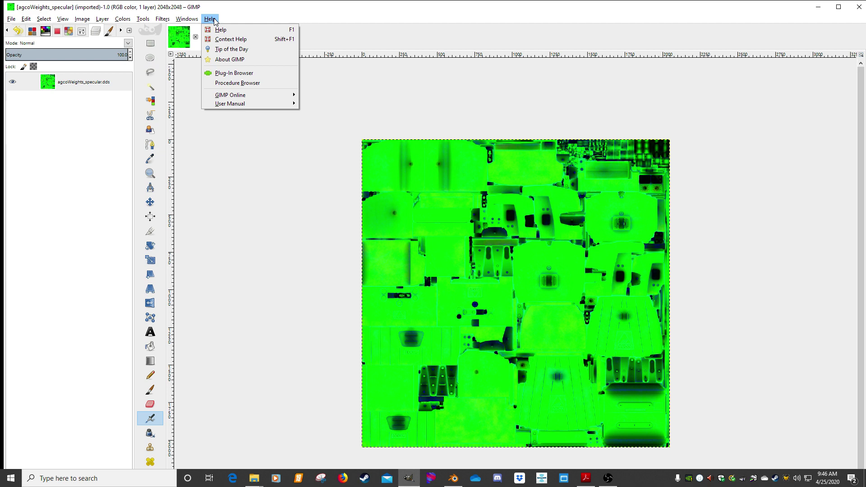
click(230, 59)
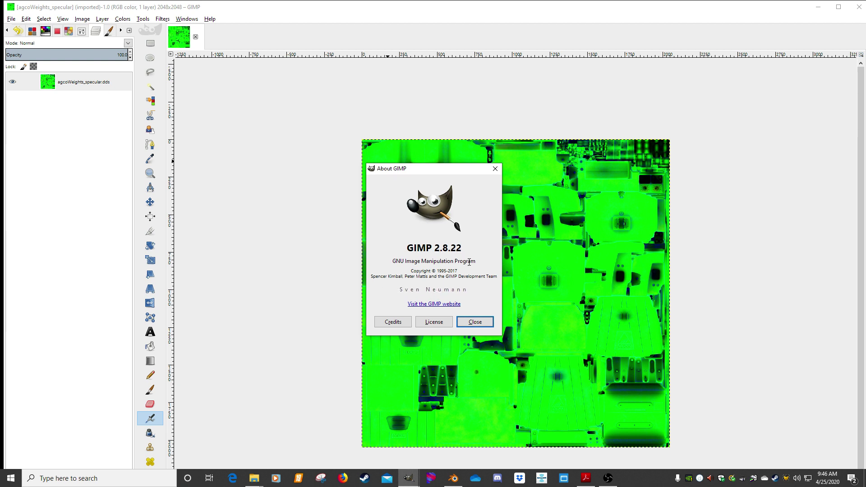
click(480, 323)
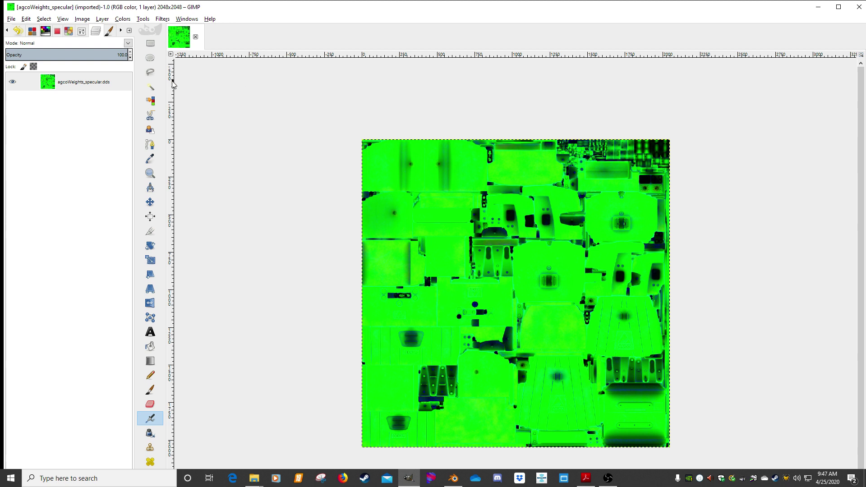
Step: Decompose the specular texture into separate layers using the RGB color model
click(123, 19)
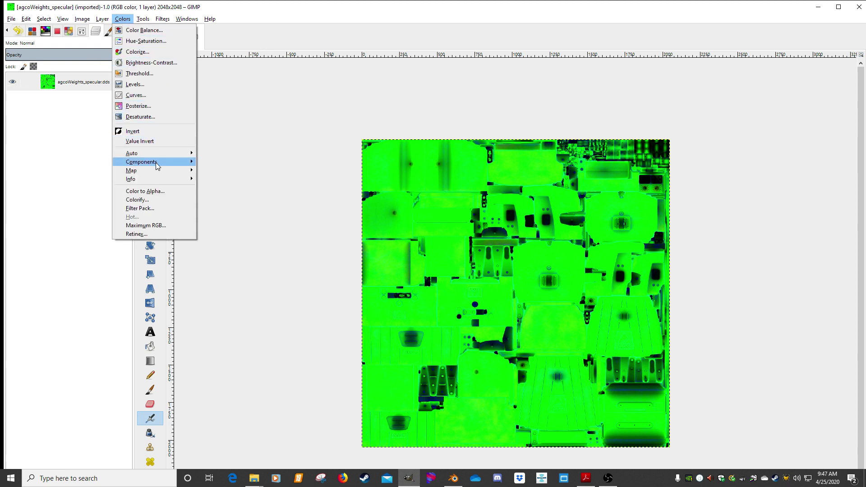
mouse_move(158, 164)
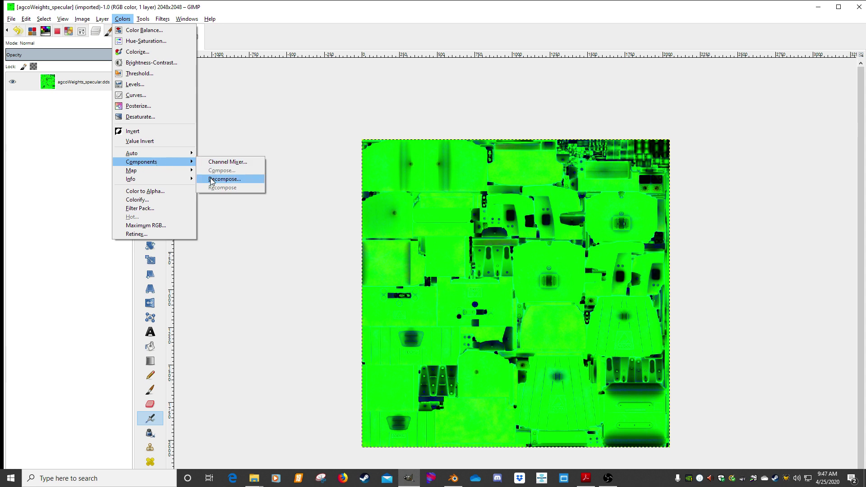
click(226, 179)
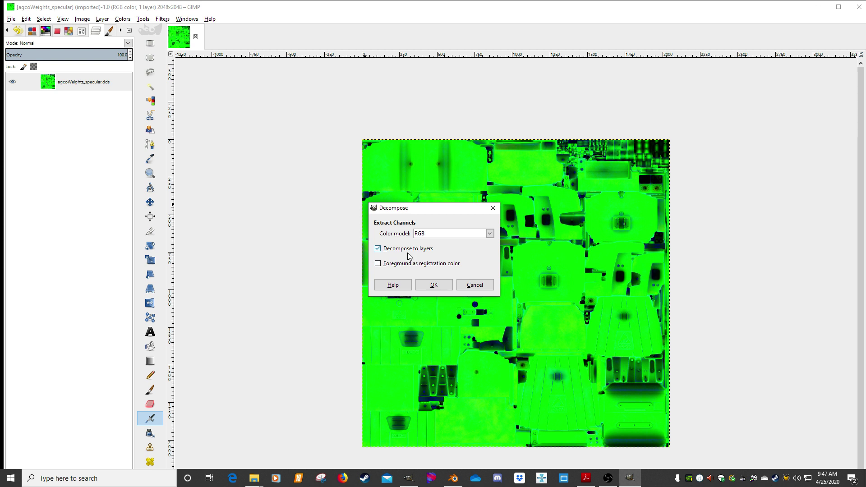
click(431, 285)
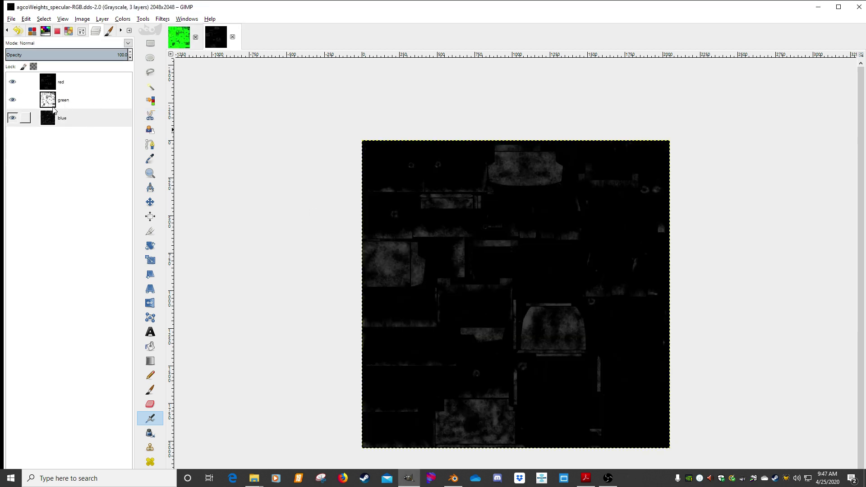
Step: Examine the red, green and blue channel layers one at a time by toggling their visibility
click(25, 82)
click(51, 103)
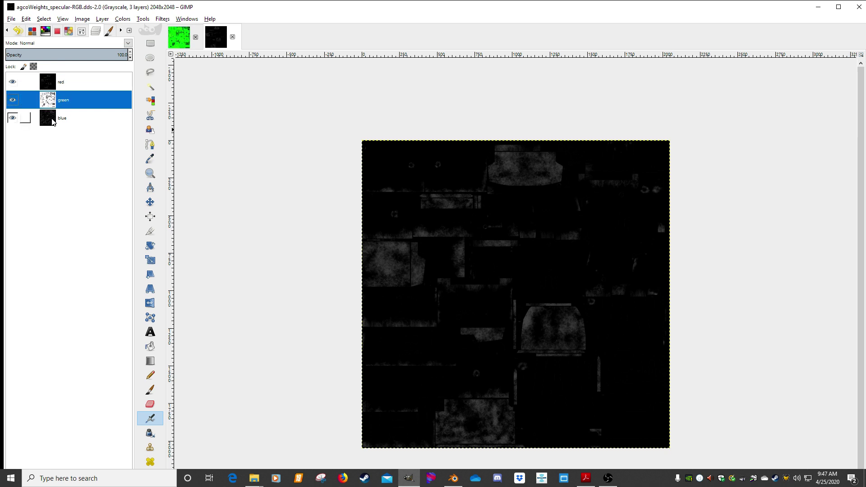
click(53, 118)
drag(13, 118, 14, 104)
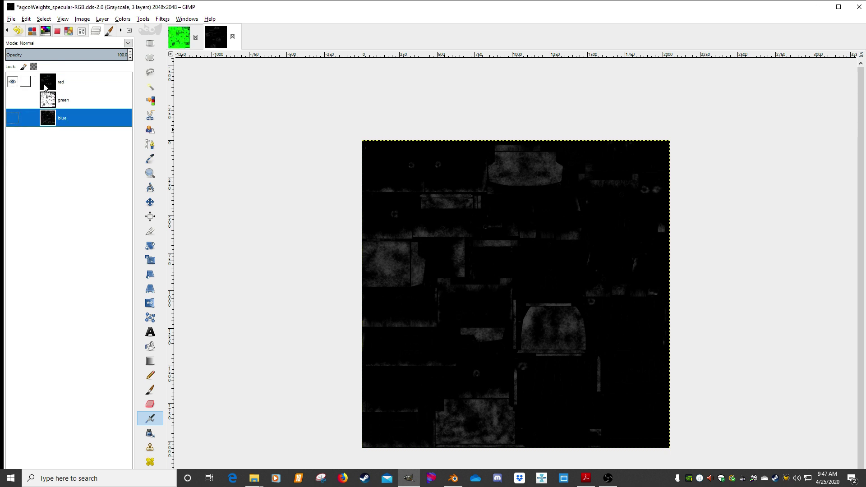
click(25, 82)
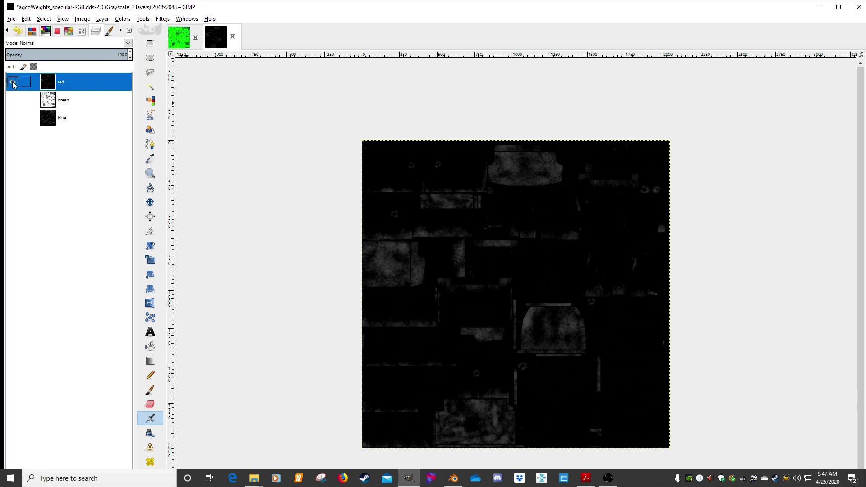
drag(12, 84, 12, 100)
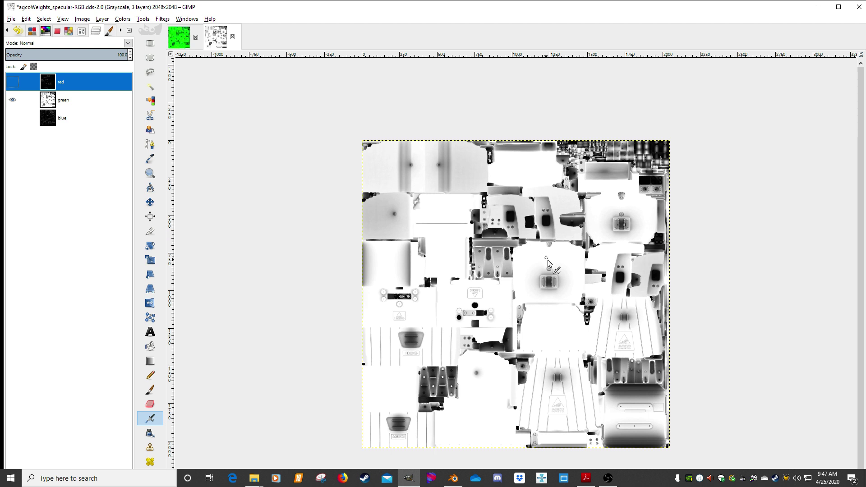
click(13, 100)
click(13, 118)
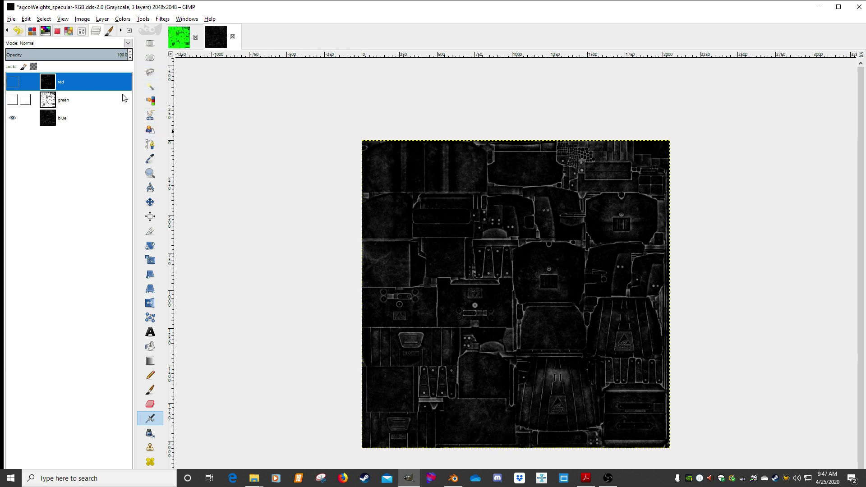
click(219, 45)
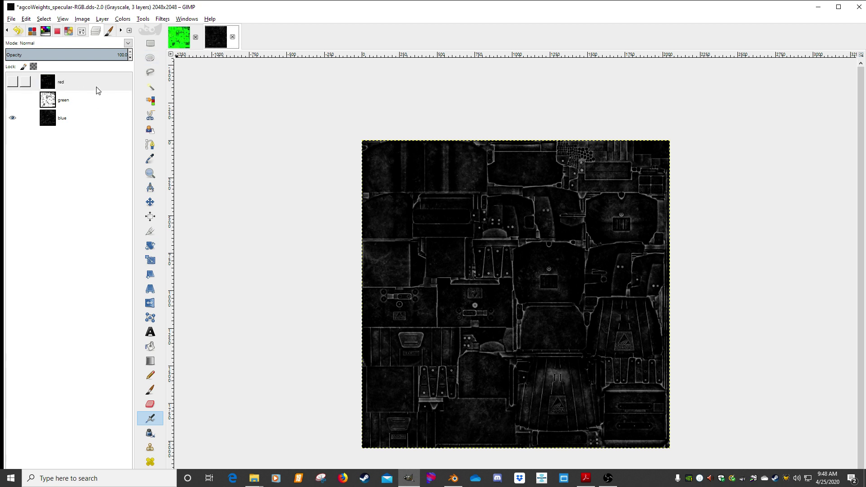
Step: Compose the red, green and blue layers into a new image with the RGB color model, each assigned to its matching channel
click(123, 19)
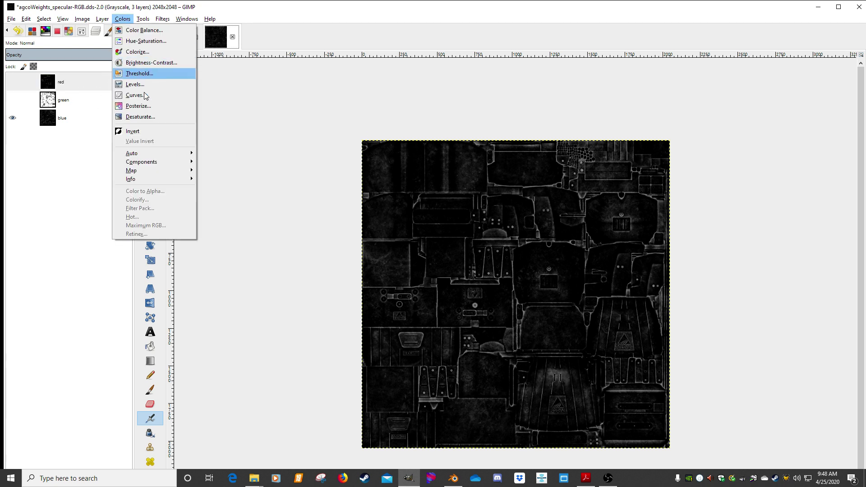
mouse_move(175, 162)
click(221, 171)
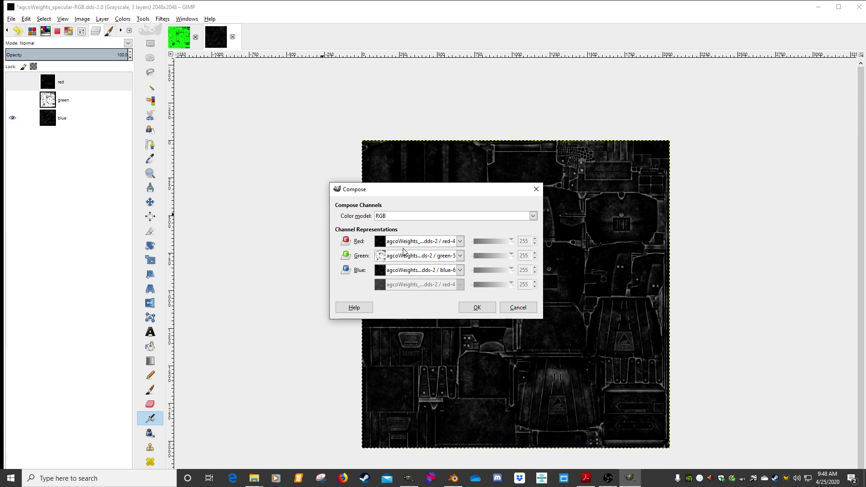
click(452, 245)
click(475, 244)
drag(543, 239, 683, 239)
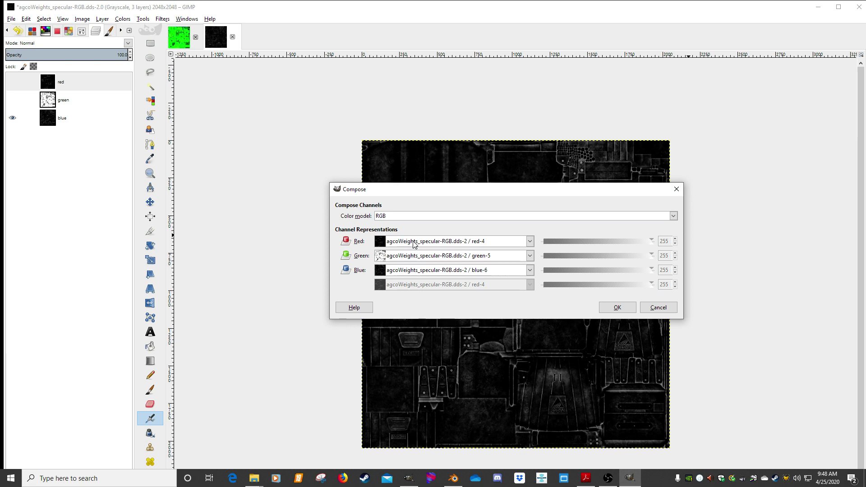
click(616, 308)
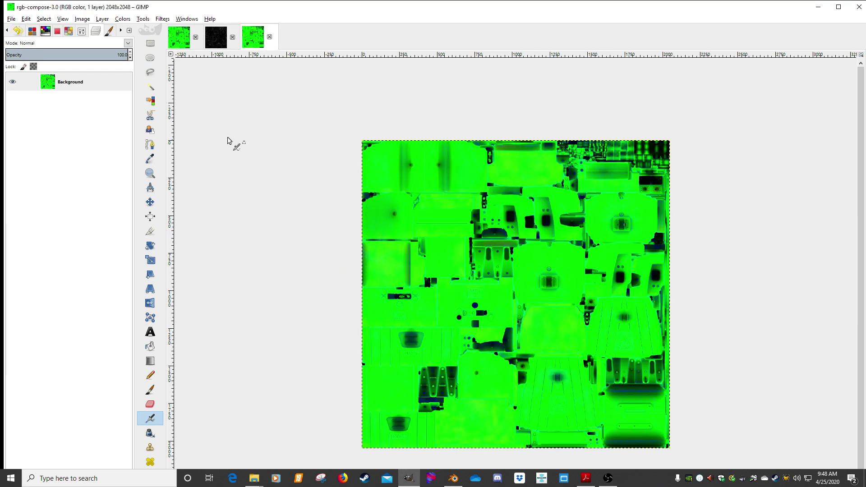
Step: Compare the original specular texture with the recomposed RGB image
click(178, 40)
click(253, 41)
click(184, 39)
click(253, 43)
click(11, 19)
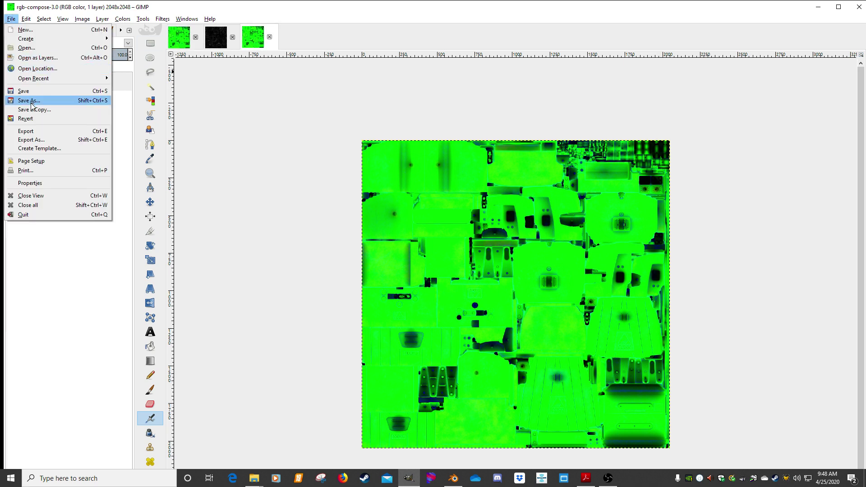
click(36, 143)
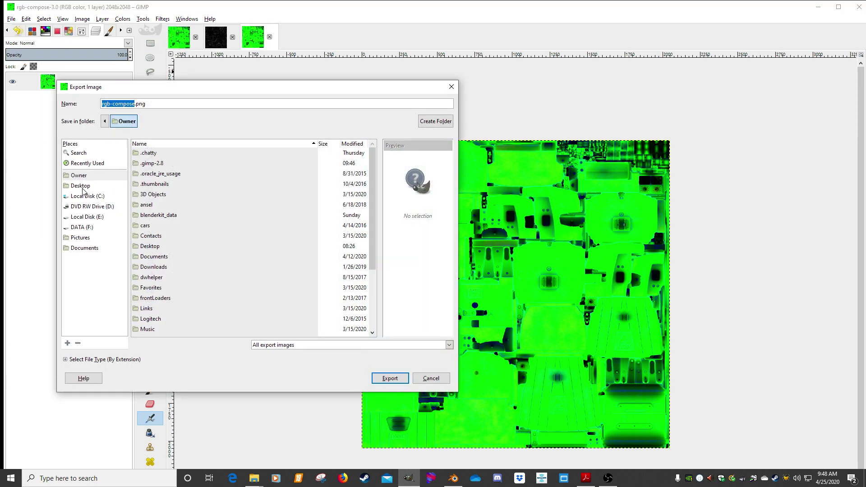
click(82, 188)
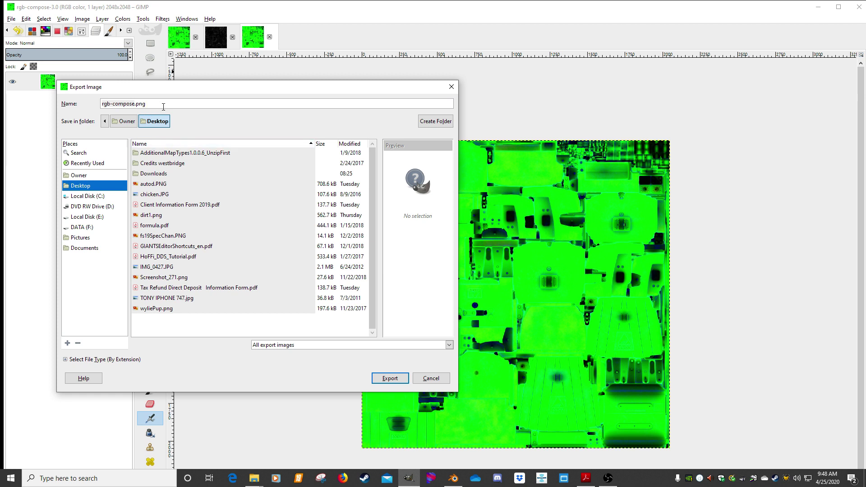
drag(163, 106, 83, 90)
text(sample.dds)
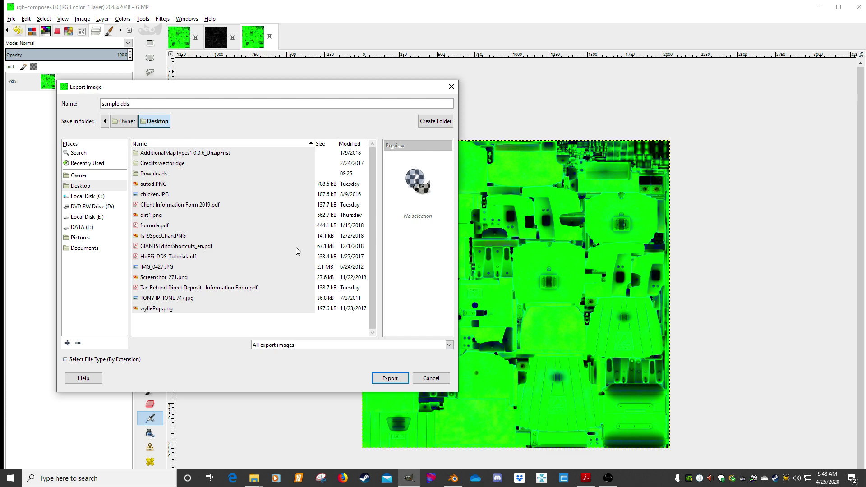
click(434, 379)
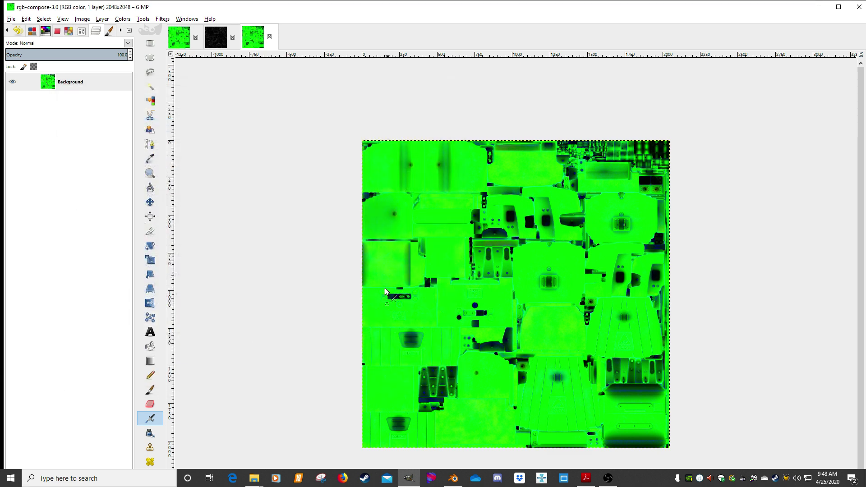
Step: Try to save the composed image to the Desktop as sample.dds with Save As instead of exporting it
click(11, 18)
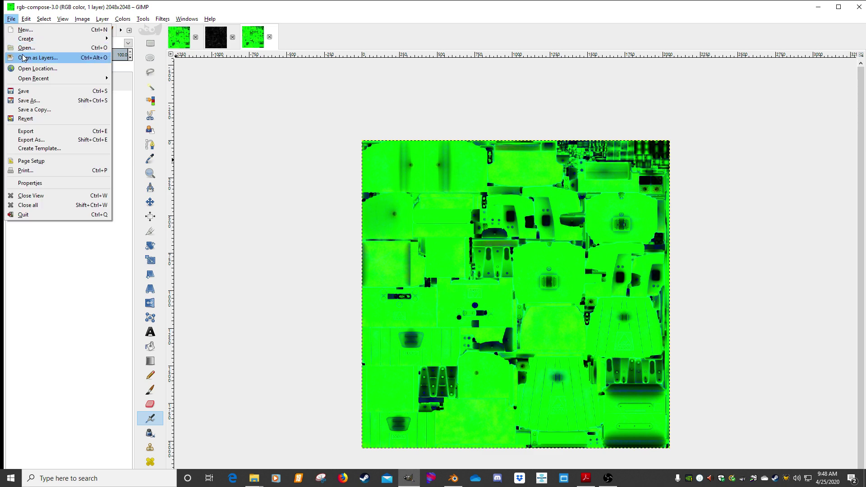
click(27, 101)
click(114, 131)
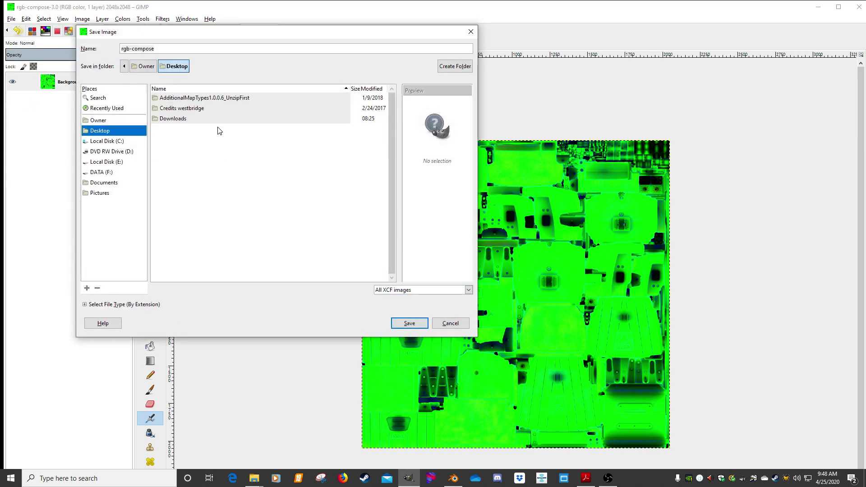
drag(165, 48, 102, 35)
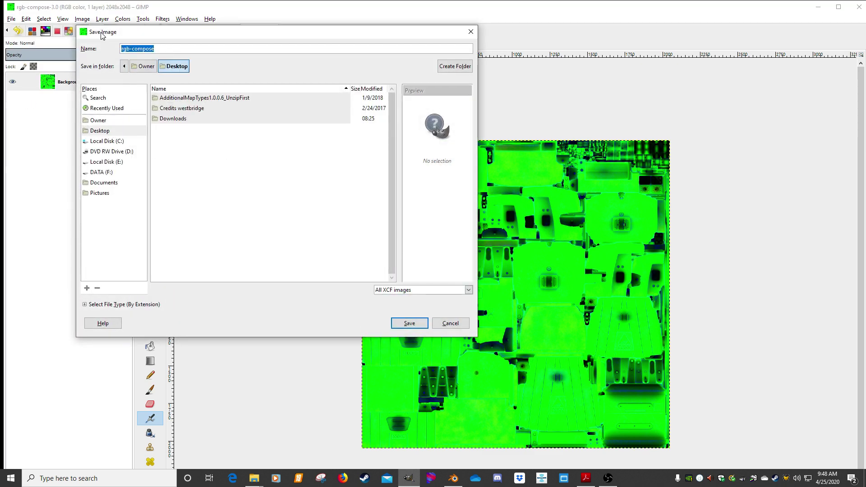
text(sample.dds)
click(409, 323)
click(345, 231)
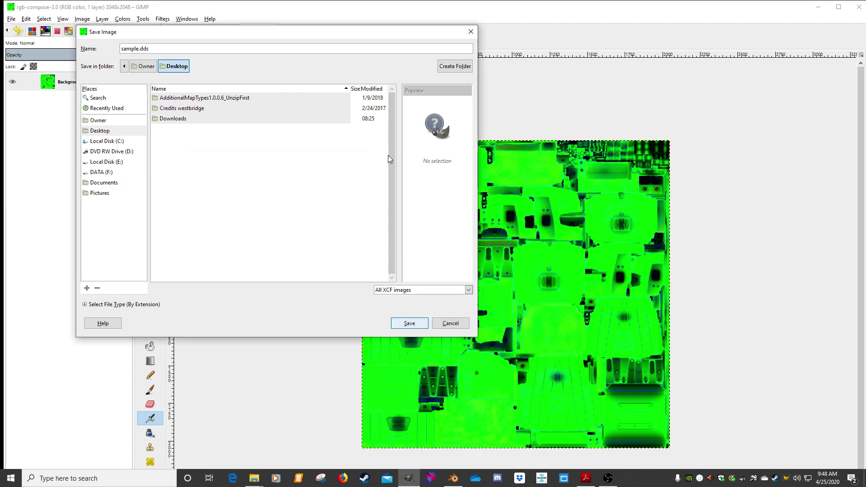
key(Escape)
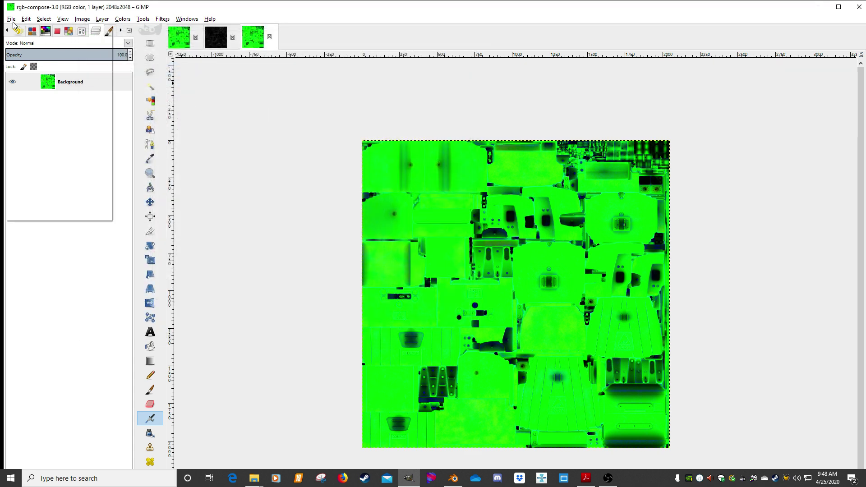
Step: Export the composed image to the Desktop folder under the name smaple.dds
click(11, 19)
click(27, 136)
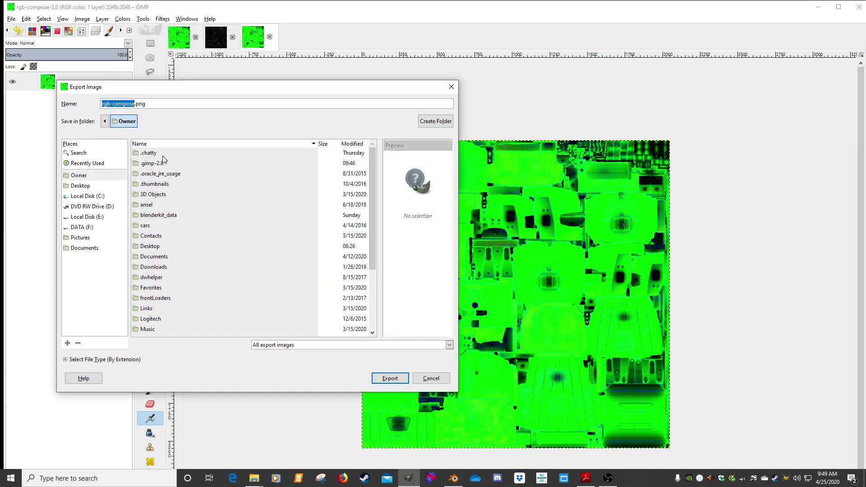
click(86, 186)
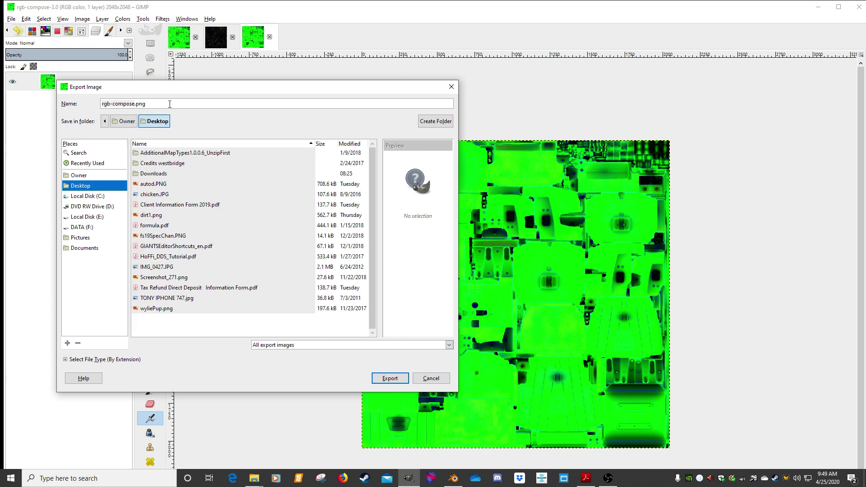
drag(168, 104, 91, 104)
text(smaple.dds)
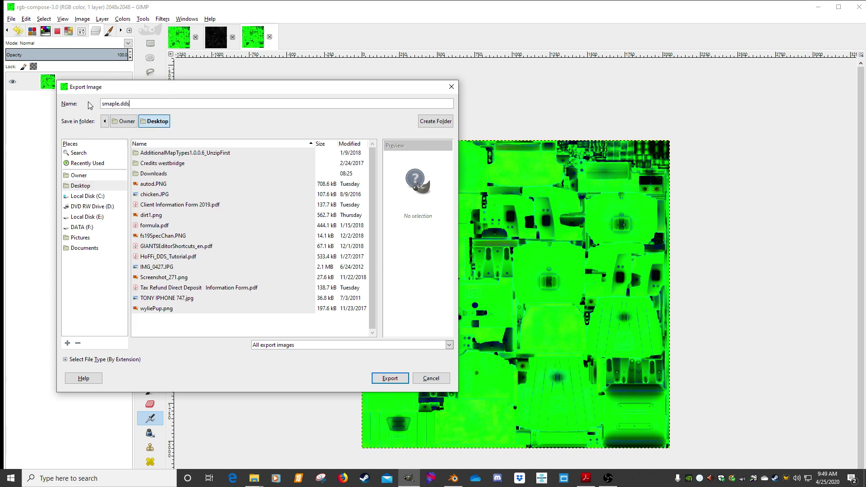
key(Return)
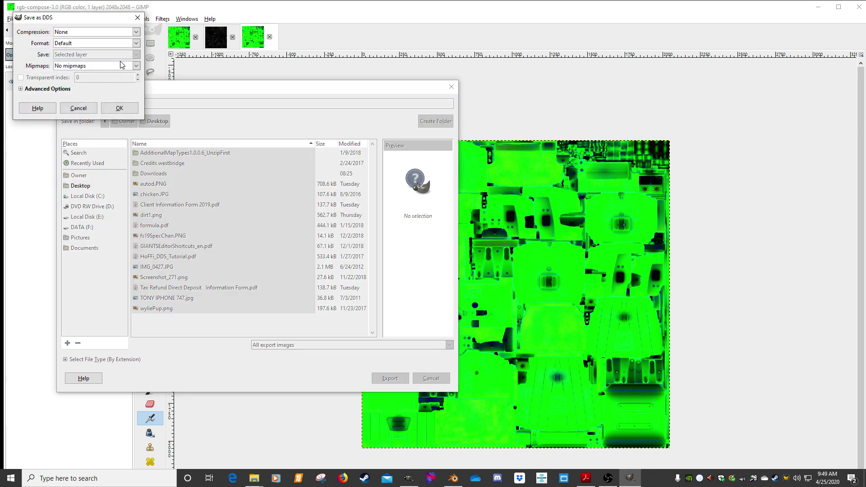
Step: Write the DDS file with BC1 / DXT1 compression and mipmaps
click(133, 34)
click(84, 54)
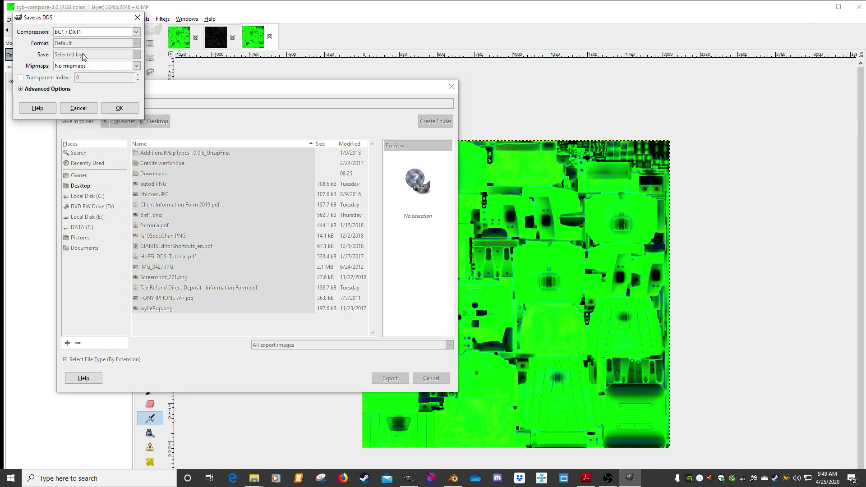
click(92, 68)
click(88, 76)
click(134, 108)
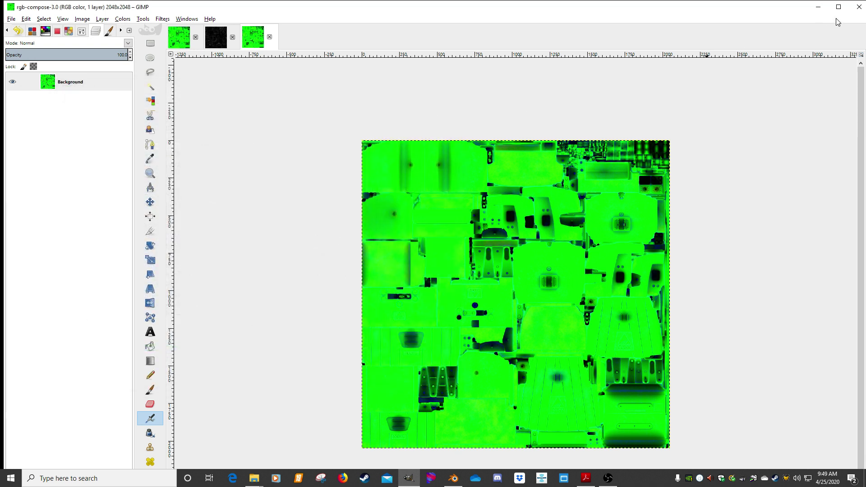
Step: Quit GIMP, discarding the unsaved changes of the decomposed specular image
click(859, 6)
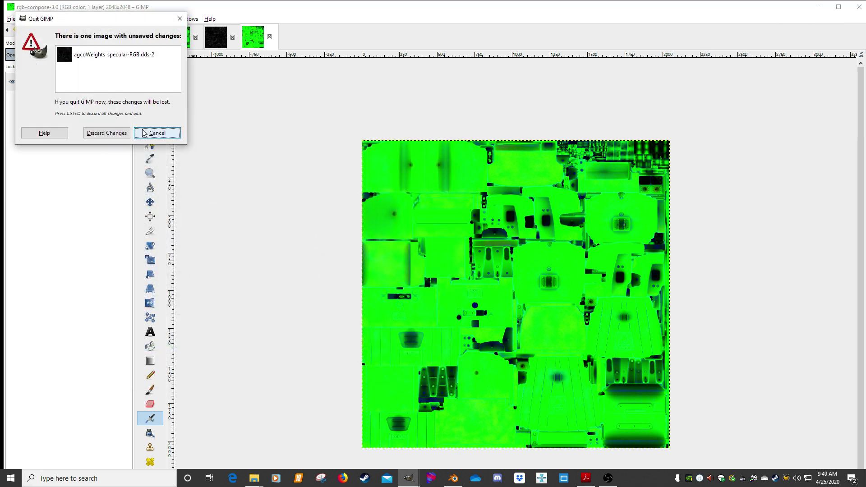
click(106, 132)
drag(301, 46, 453, 44)
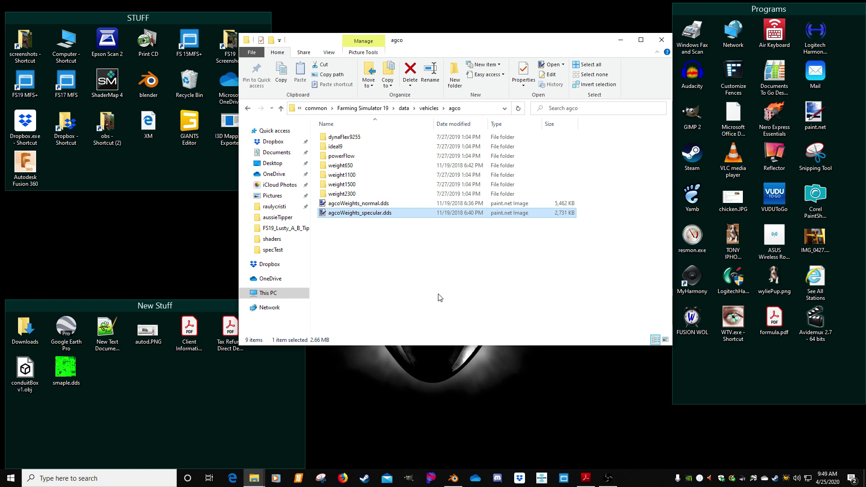
Step: Check the exported smaple.dds from the desktop in paint.net, close it and delete the file
click(59, 380)
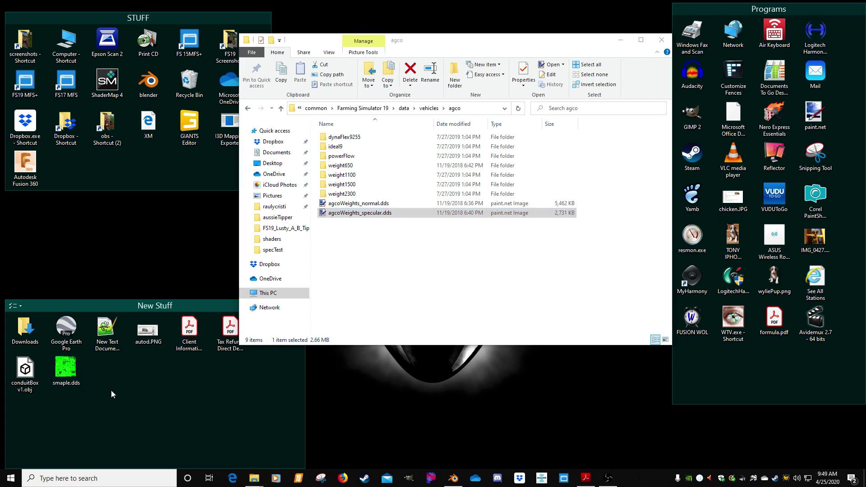
double_click(76, 374)
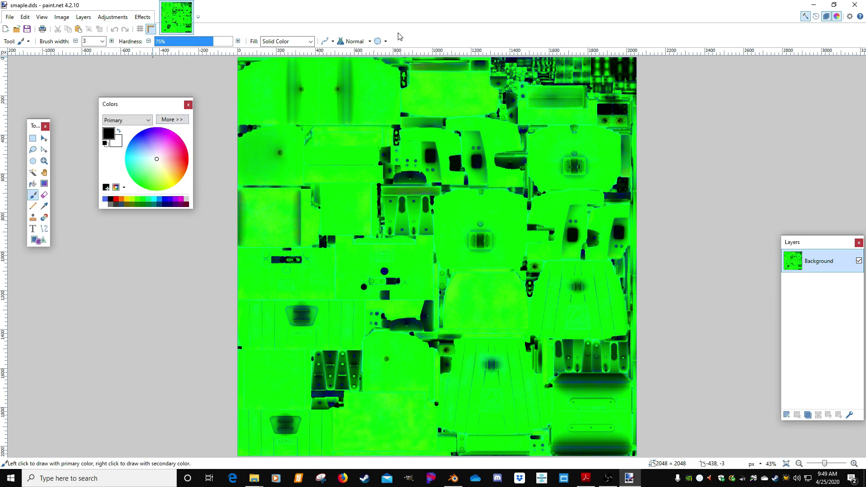
click(854, 4)
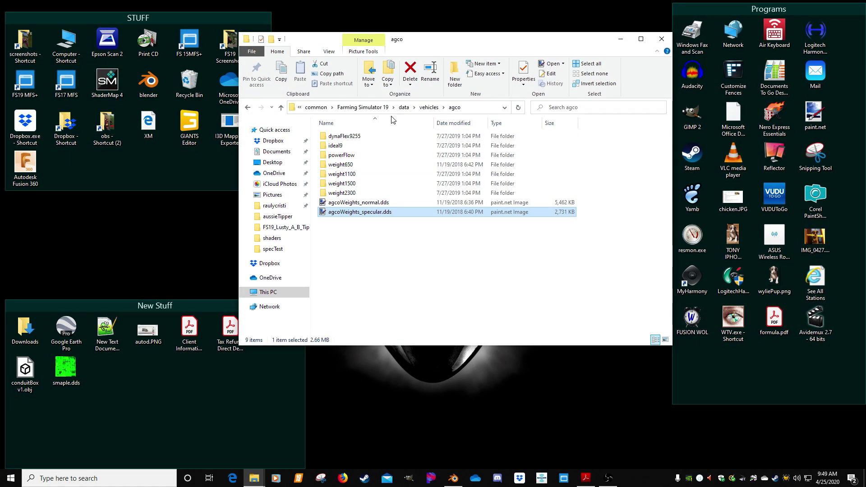
click(67, 372)
key(Delete)
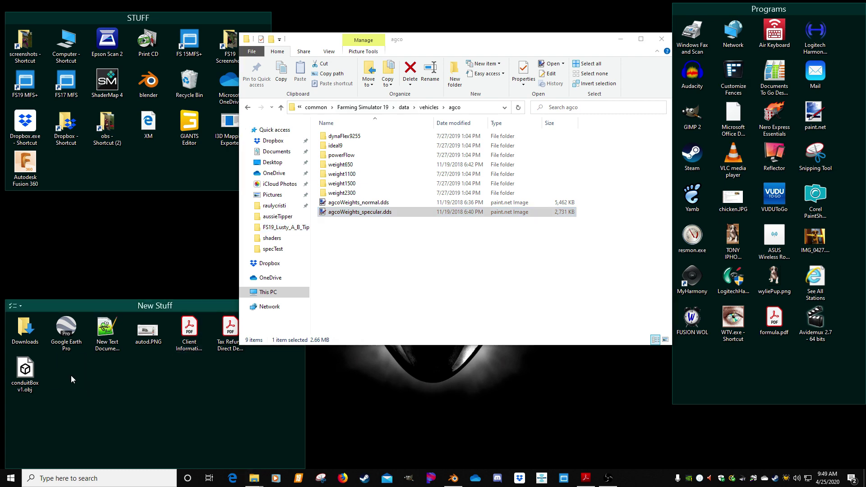
Step: Switch to Blender and inspect the cube model in specTest.blend from several sides
click(453, 478)
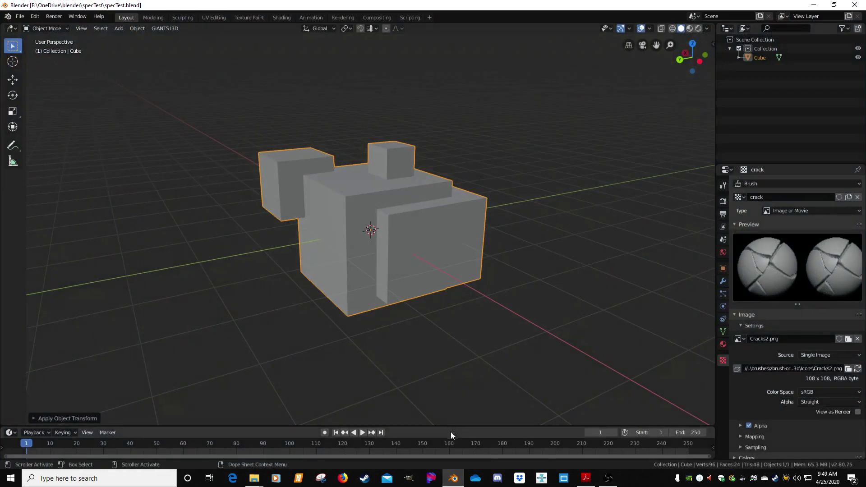
middle_drag(383, 210, 315, 242)
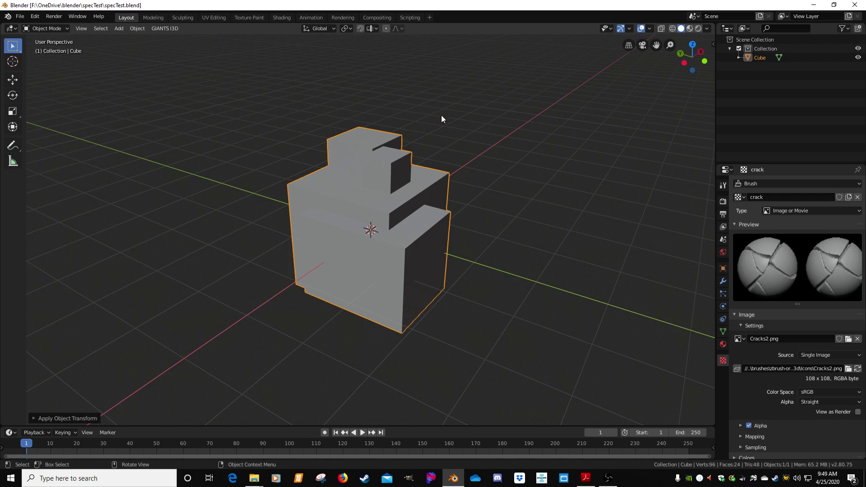
middle_drag(434, 156, 428, 198)
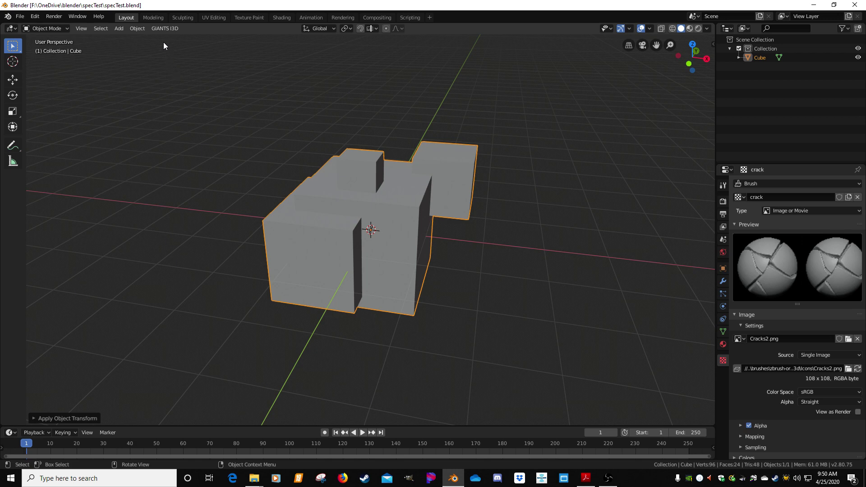
Step: Show the cube in the Modeling workspace in Object Mode with solid viewport shading
click(152, 18)
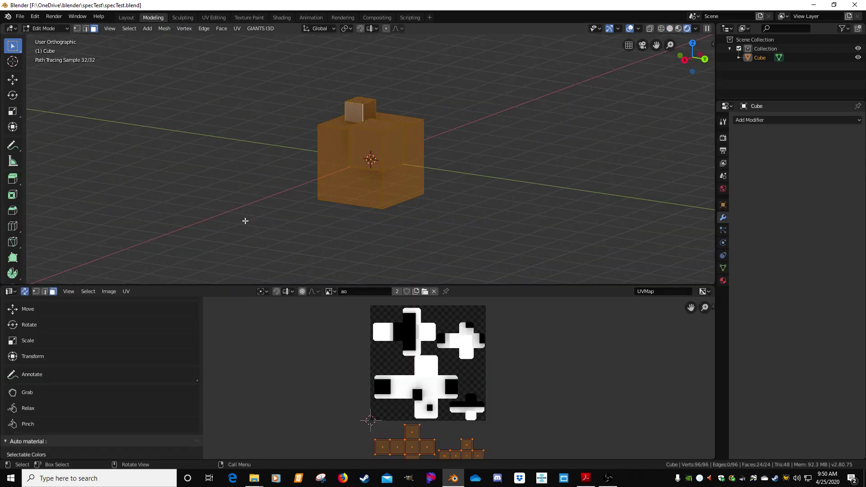
click(722, 281)
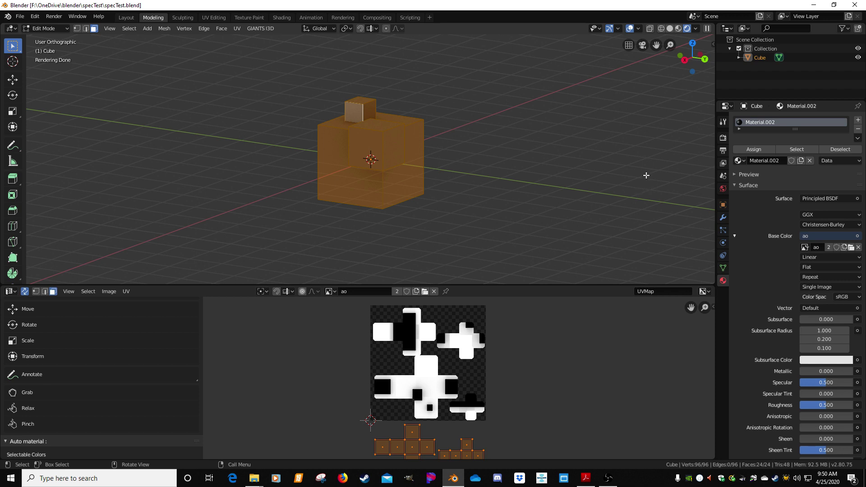
click(723, 122)
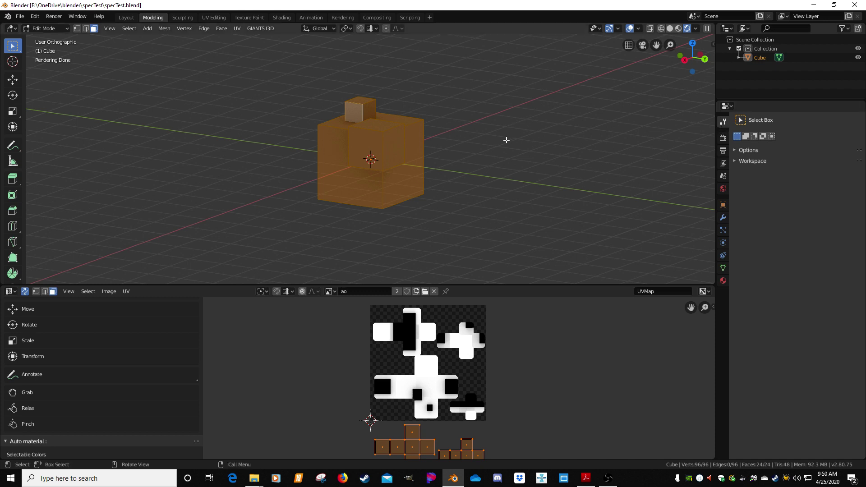
key(grave)
key(Escape)
key(Tab)
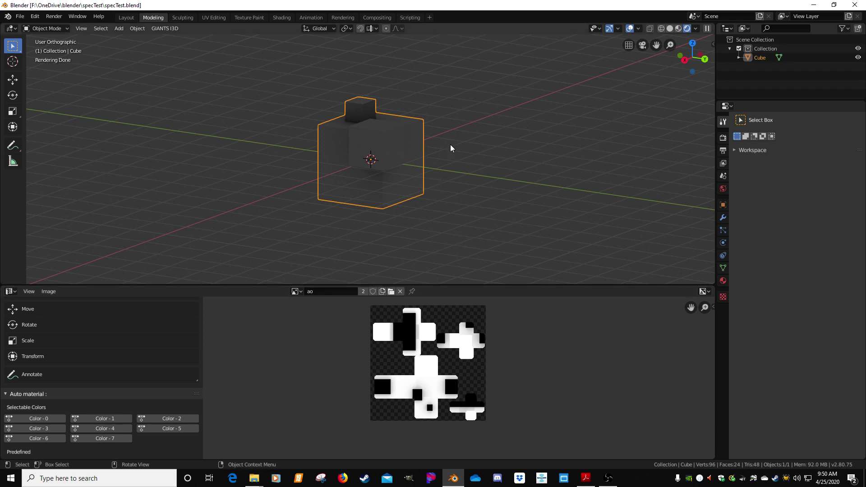
click(668, 29)
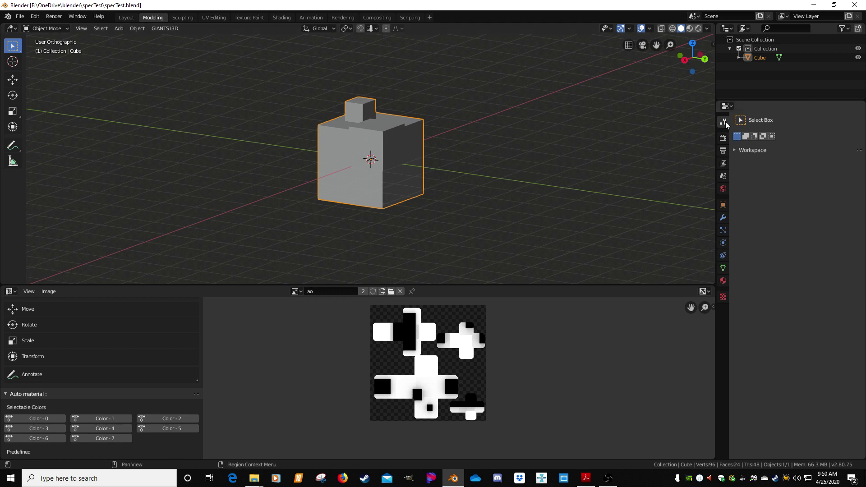
Step: Remove the cube's existing material slot and create a new material in a fresh slot
click(722, 281)
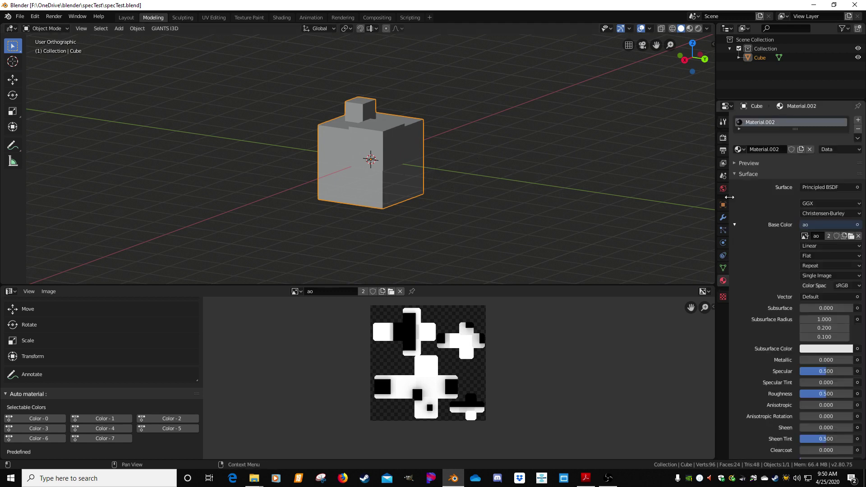
click(857, 129)
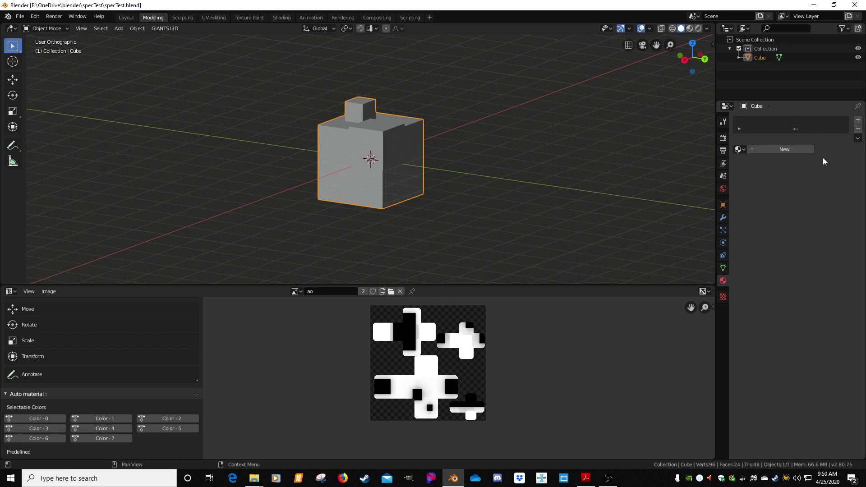
click(857, 120)
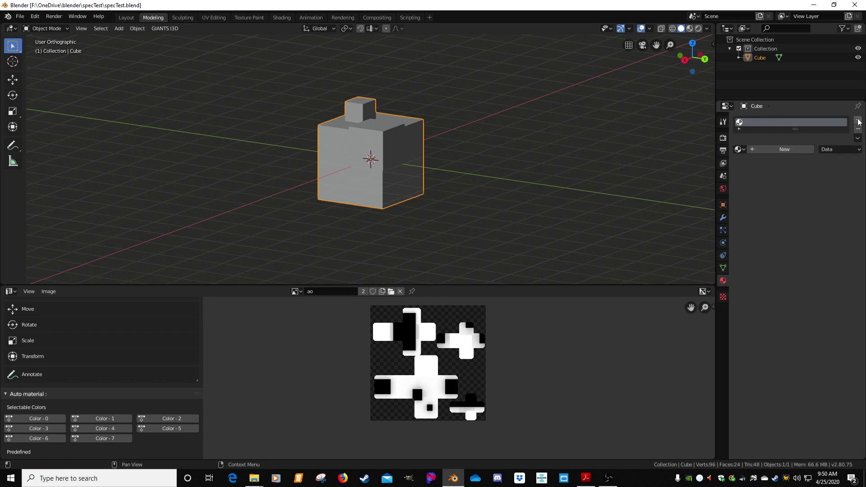
click(784, 149)
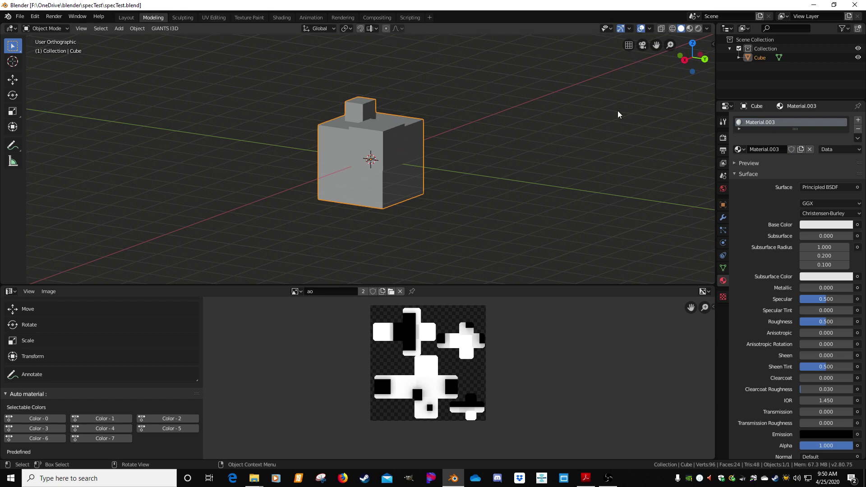
Step: Select Cycles as the scene's render engine
click(722, 121)
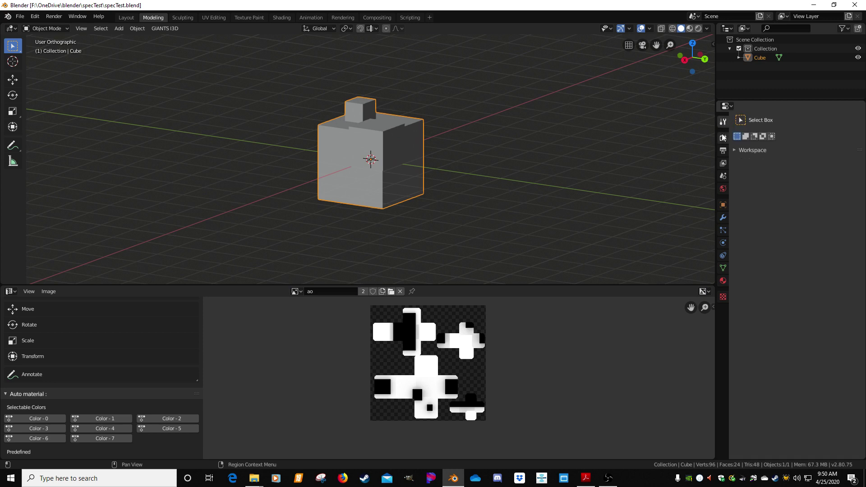
click(724, 139)
scroll(774, 180, up, 10)
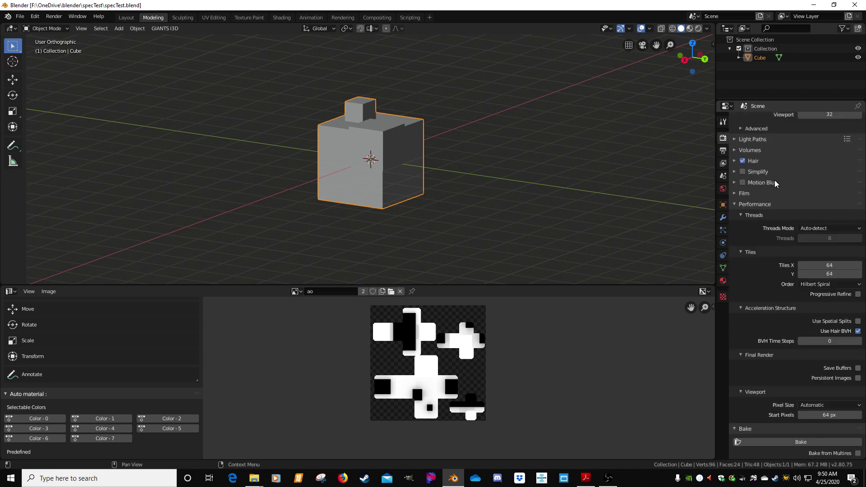
click(722, 122)
click(722, 138)
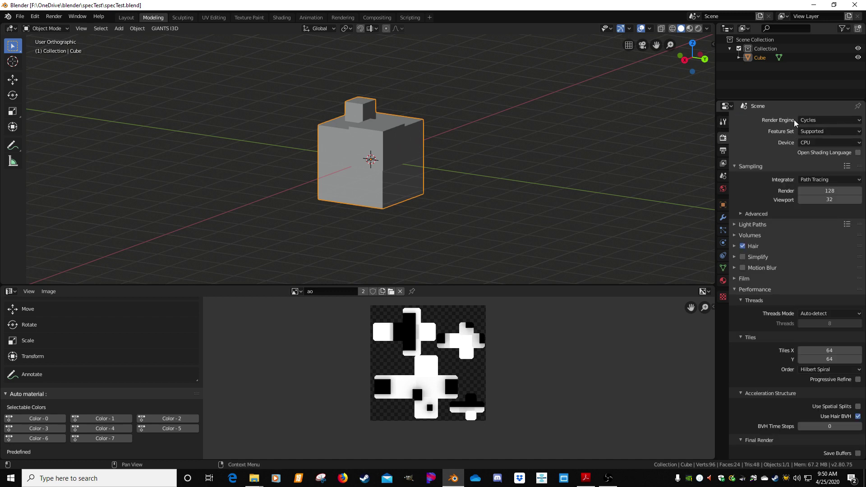
click(808, 120)
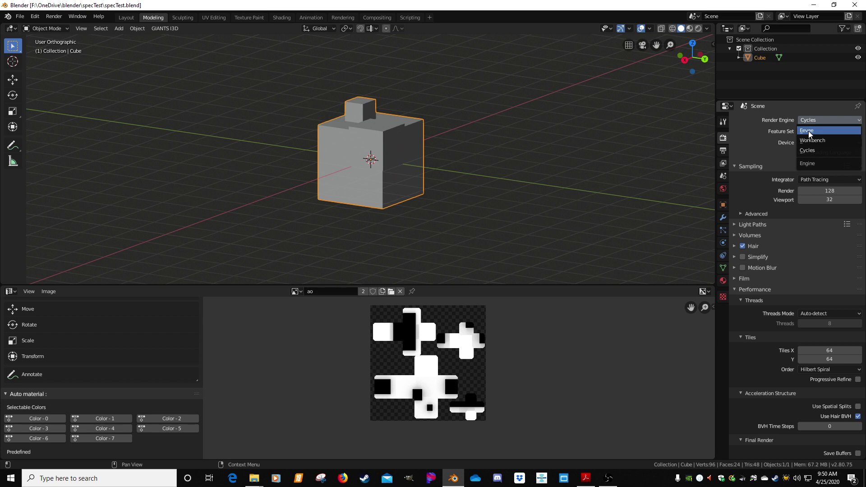
click(806, 150)
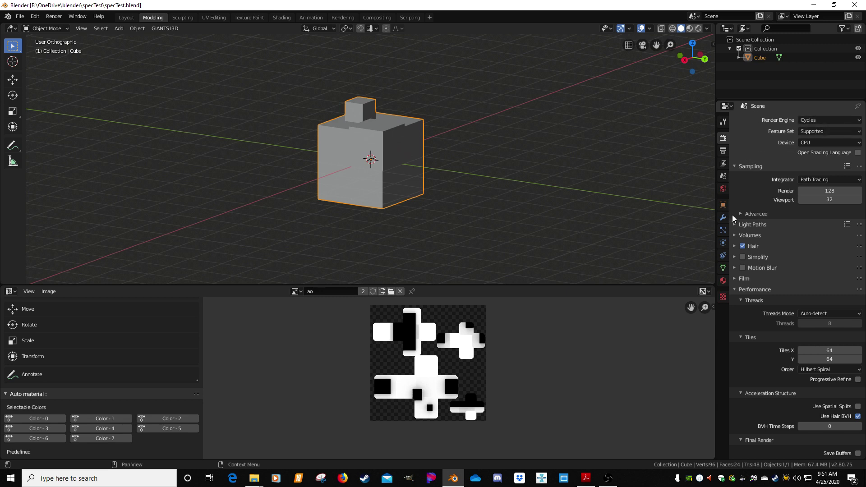
Step: Assign an Image Texture to the Base Color of the cube's new material
click(723, 281)
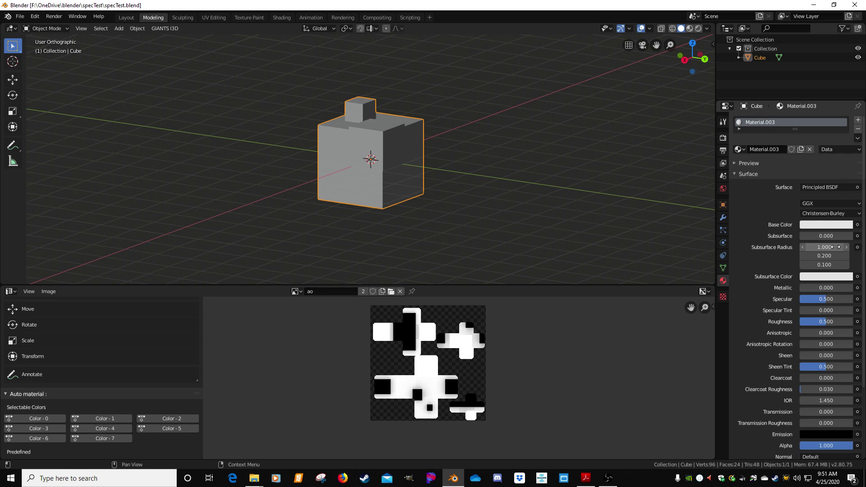
click(858, 224)
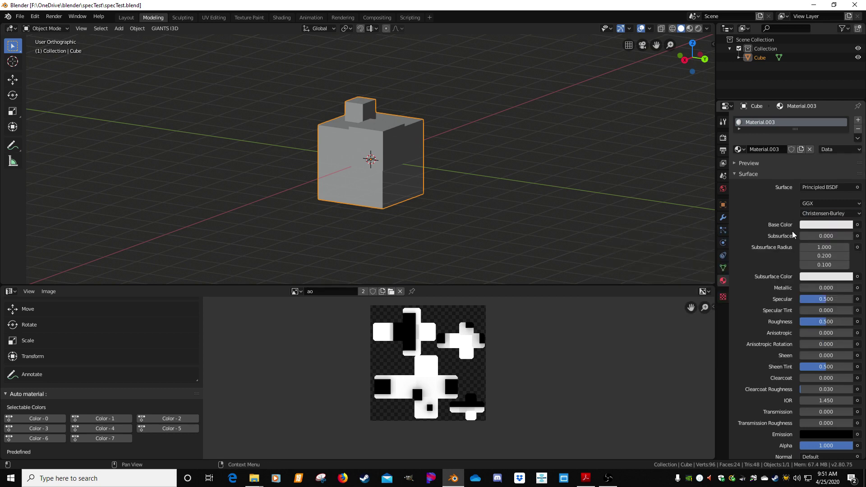
click(858, 225)
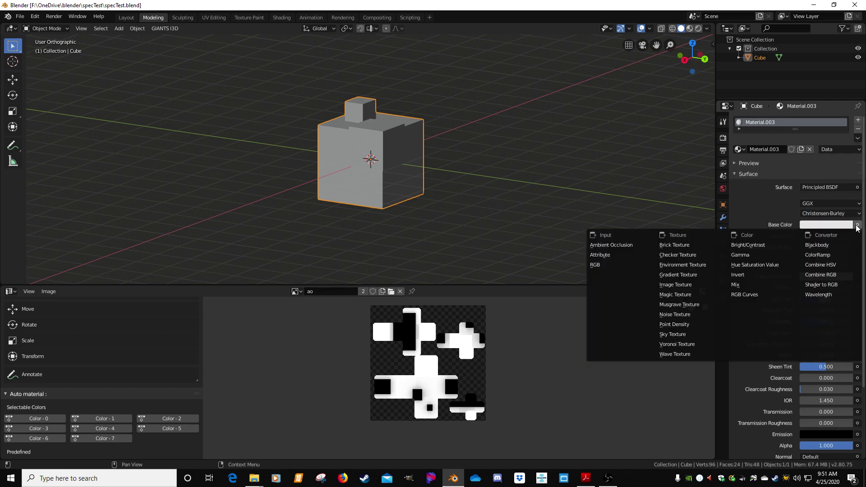
click(686, 285)
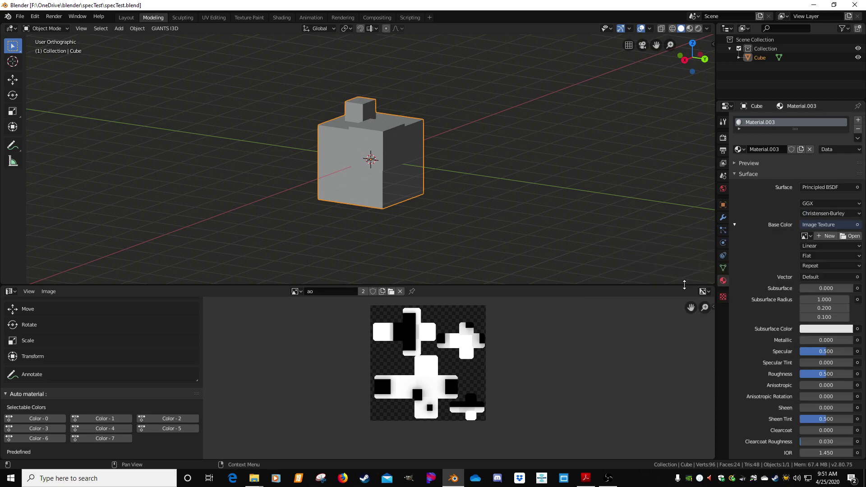
Step: Create a blank 1024 x 1024 px image named sampleAo with alpha as the material's Base Color texture
click(827, 236)
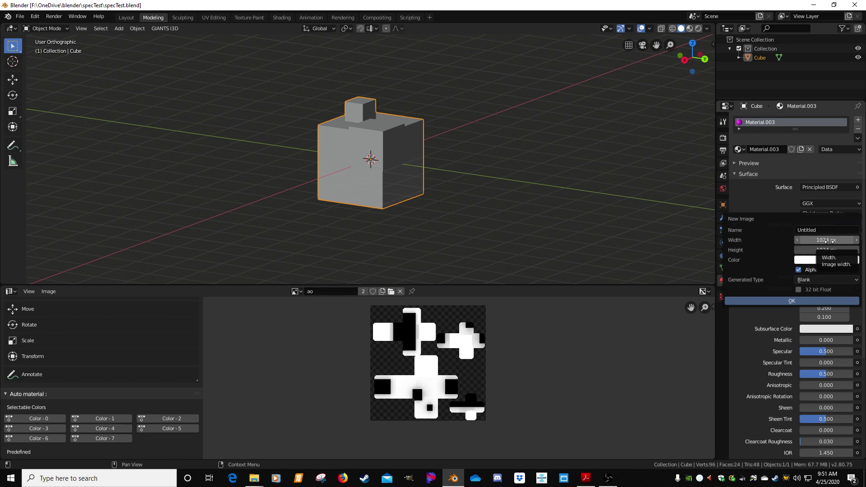
click(832, 240)
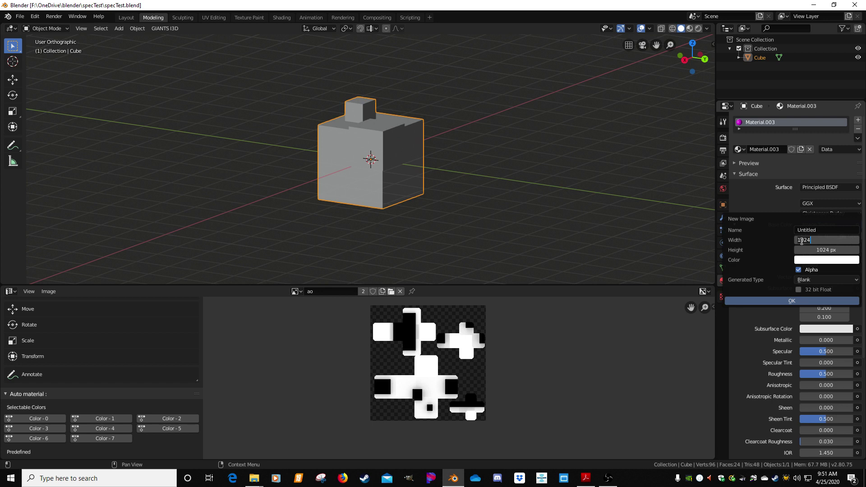
key(Return)
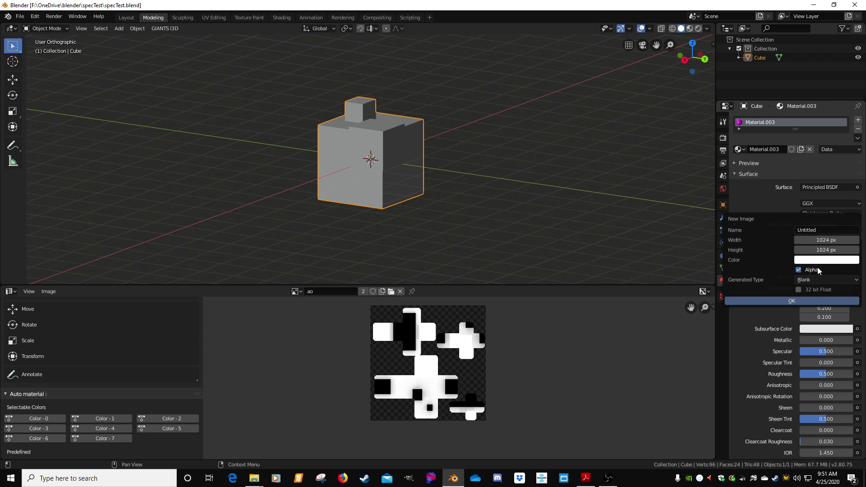
click(816, 230)
text(s)
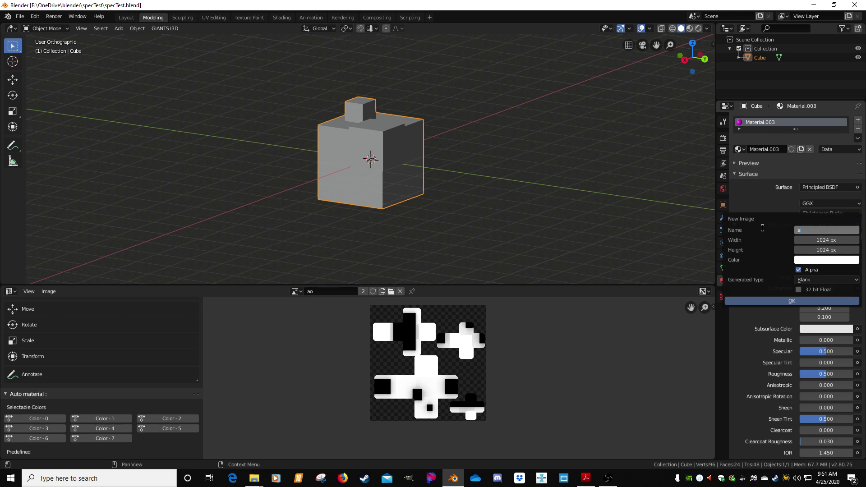
text(maampleAo)
click(781, 301)
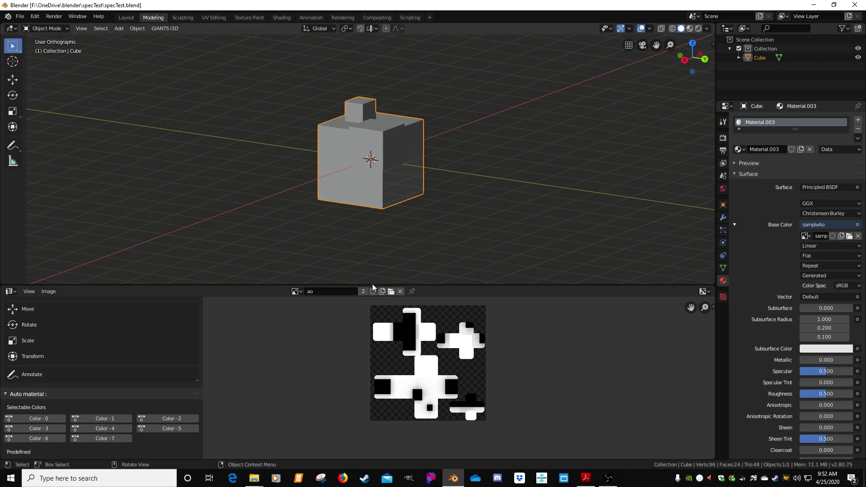
Step: Show the cube in Edit Mode in the Modeling workspace, with its UV layout displayed alongside the sampleAo image
click(297, 291)
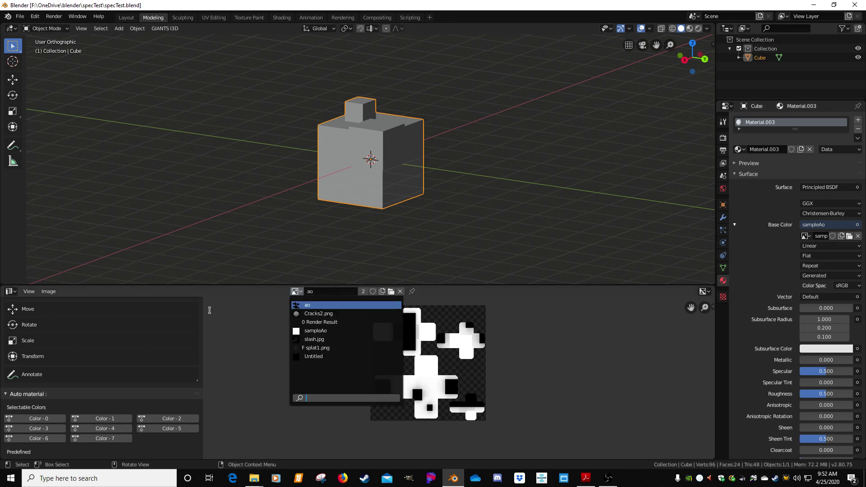
click(153, 20)
click(129, 20)
click(152, 19)
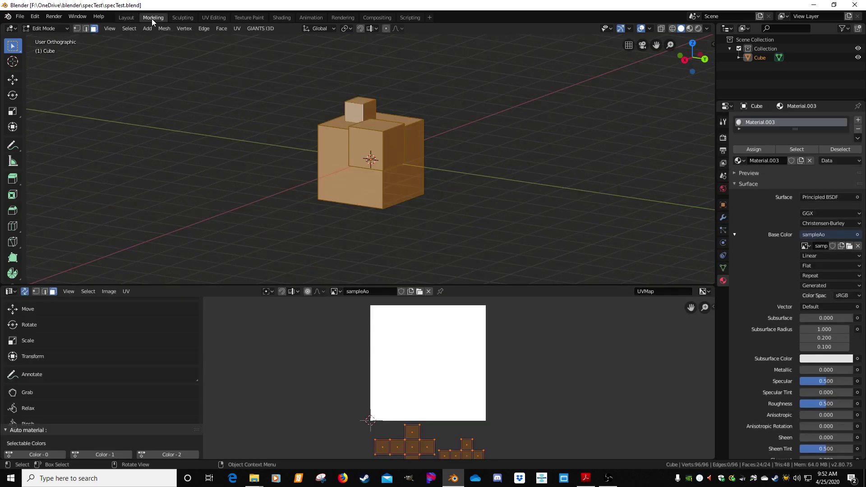
click(11, 291)
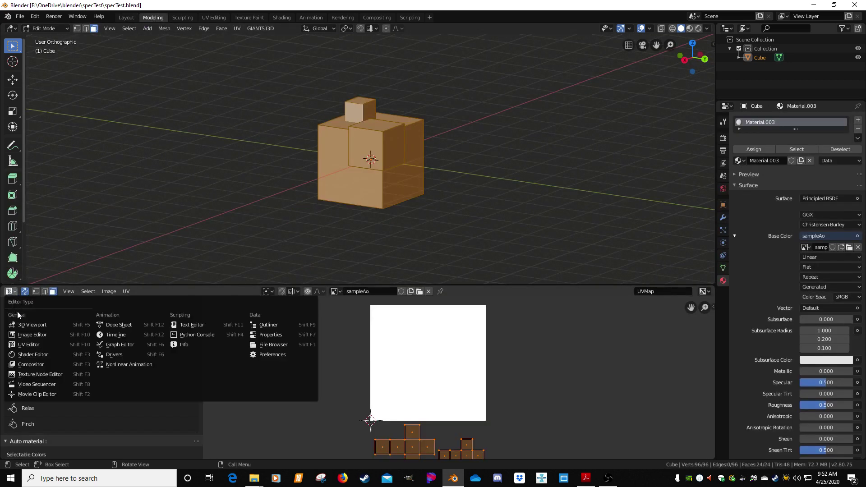
click(126, 291)
mouse_move(226, 272)
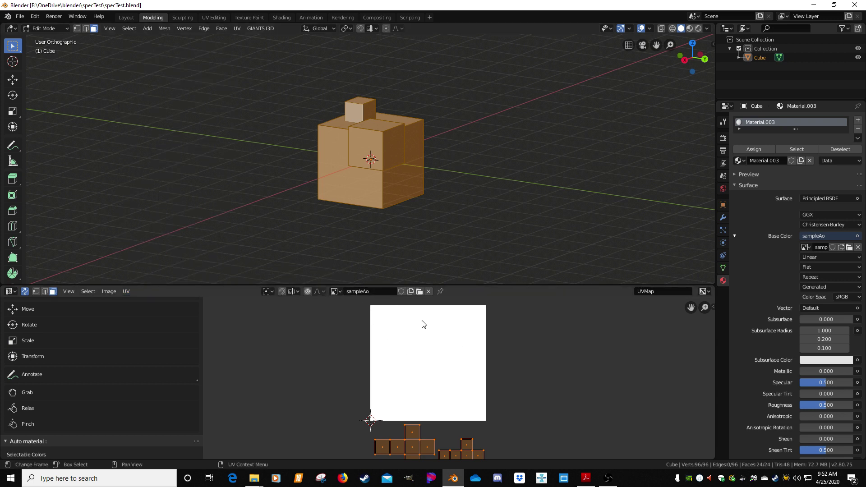
scroll(488, 422, down, 3)
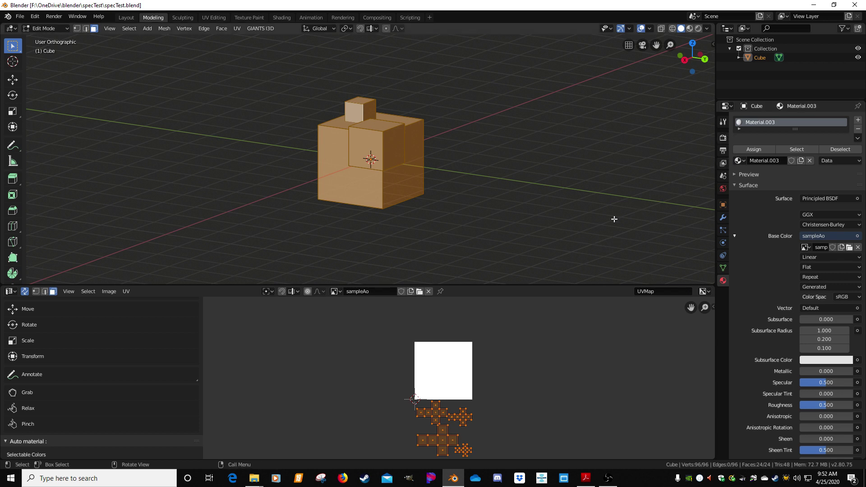
Step: Try to bake Ambient Occlusion into the sampleAo image with a 16 px margin and Clear Image enabled
click(723, 140)
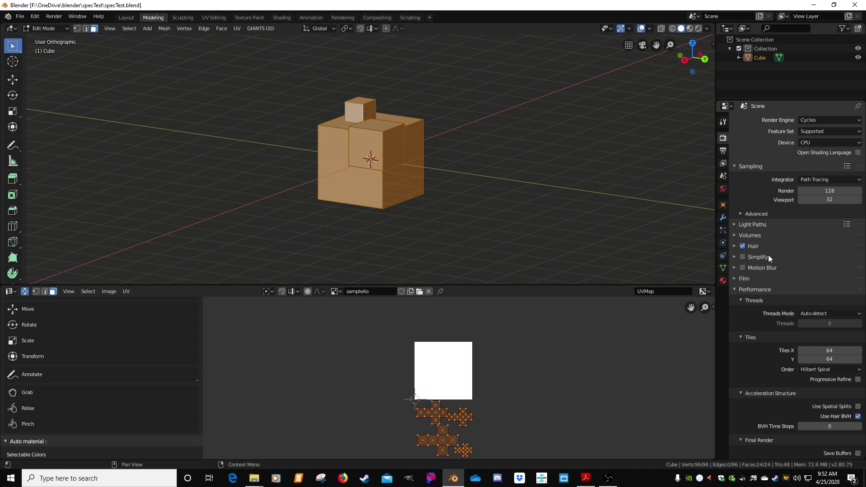
click(734, 289)
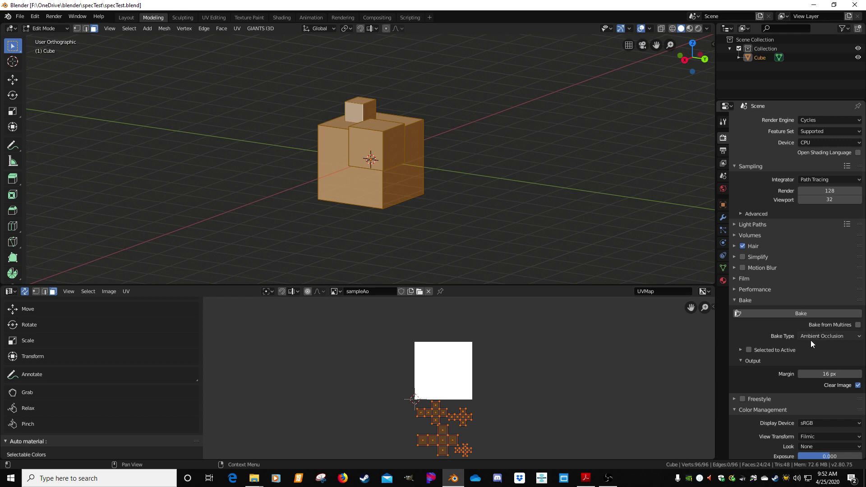
click(778, 314)
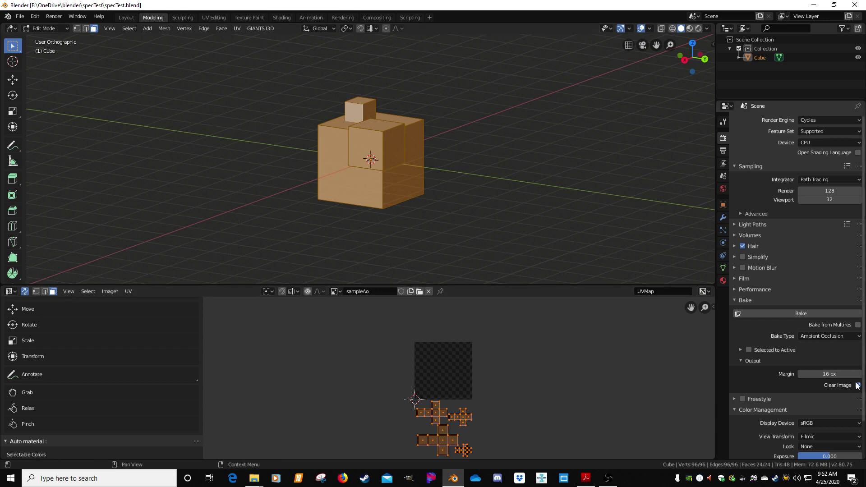
Step: Replace the material's Base Color image with a new blank 1024 x 1024 px image named samplleAo1
click(723, 281)
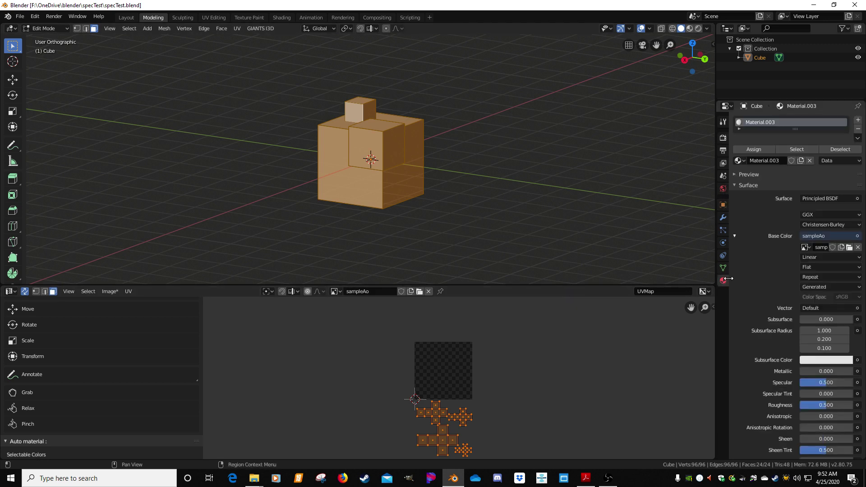
click(840, 248)
click(810, 238)
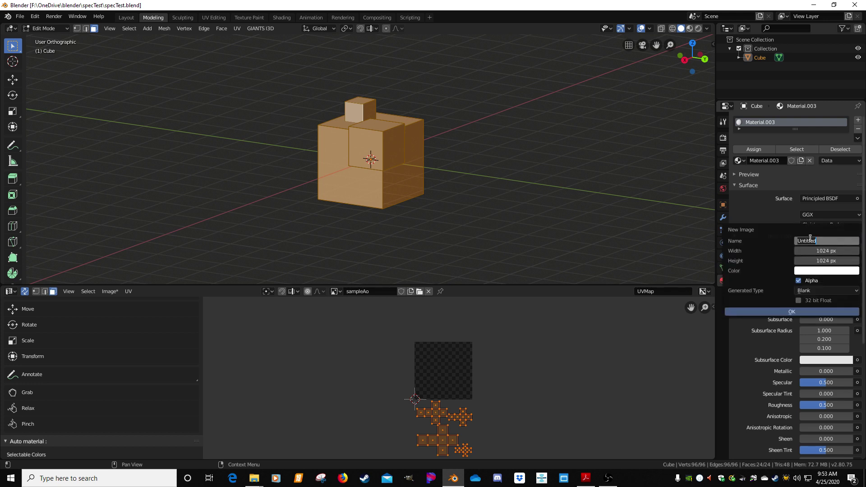
text(sma)
click(794, 312)
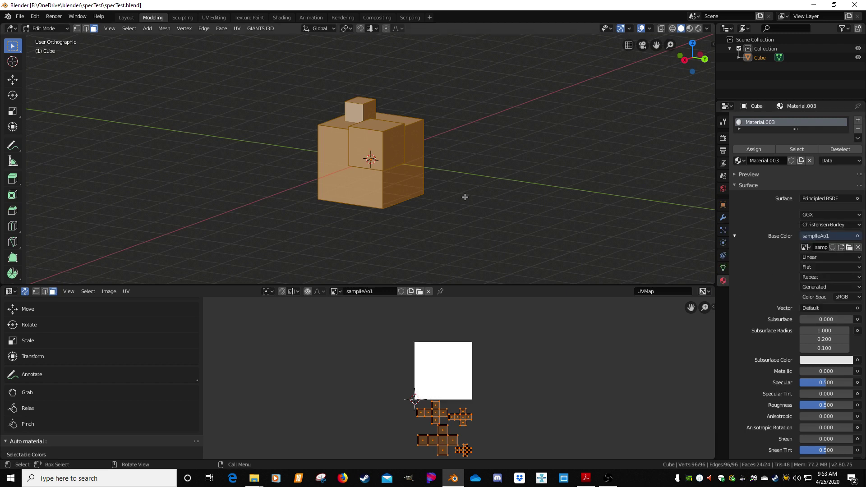
Step: Move all of the cube's UV islands 1 unit up along Y onto the image area
scroll(451, 388, down, 2)
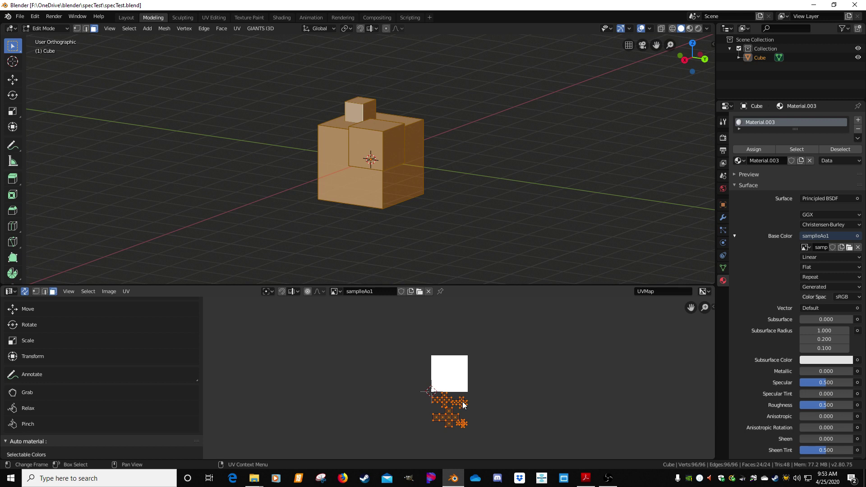
scroll(134, 388, down, 10)
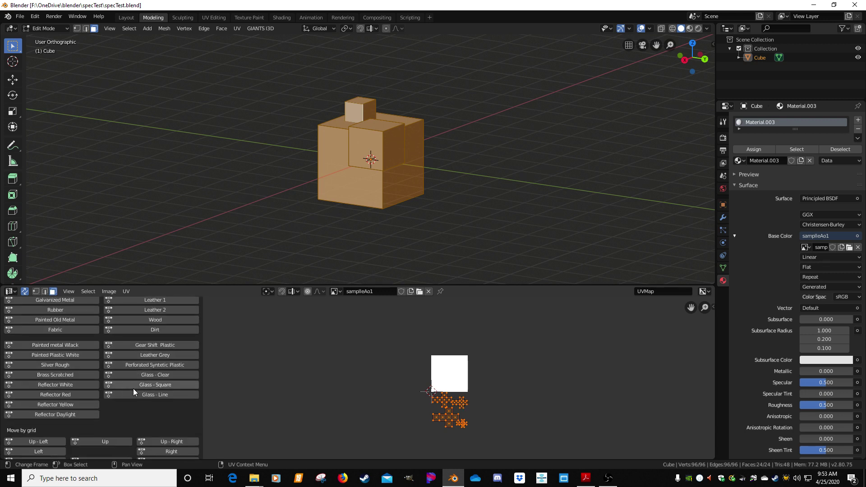
click(109, 431)
click(108, 449)
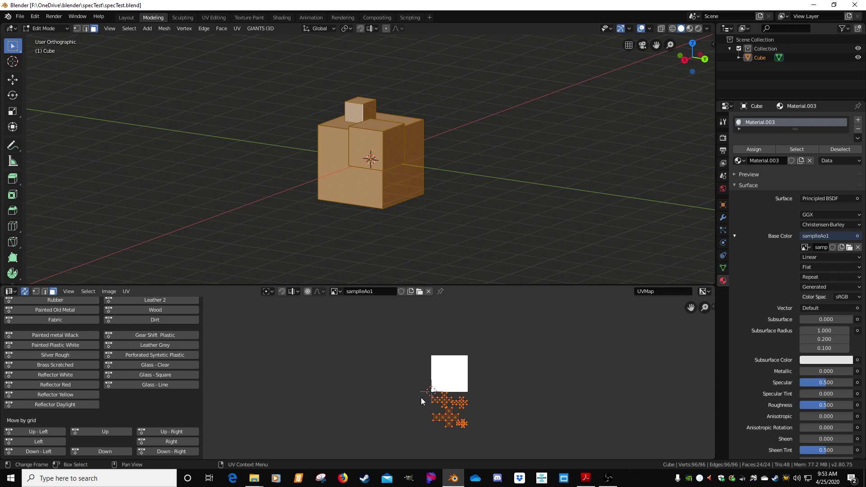
key(g)
key(y)
key(1)
key(Return)
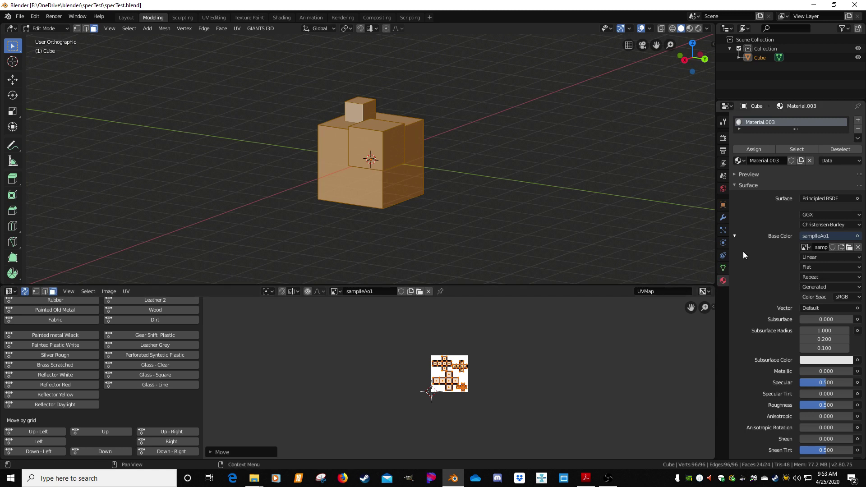
Step: Turn off Clear Image and bake Ambient Occlusion into the samplleAo1 image
click(725, 138)
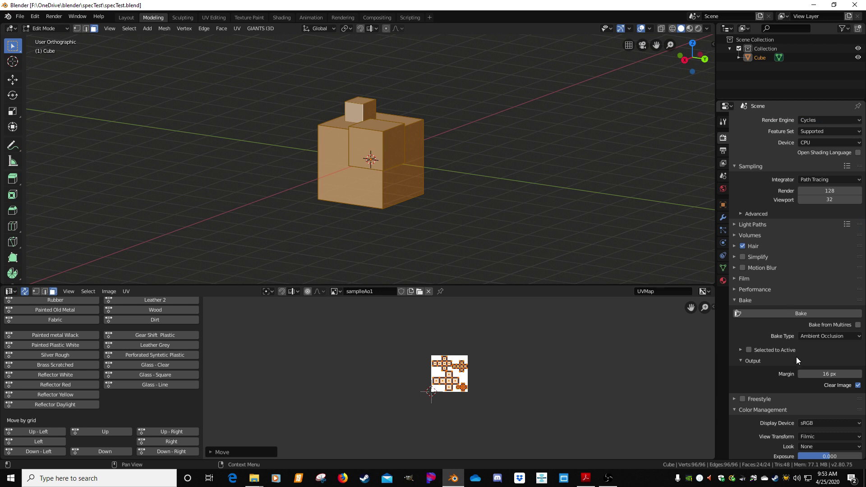
click(857, 385)
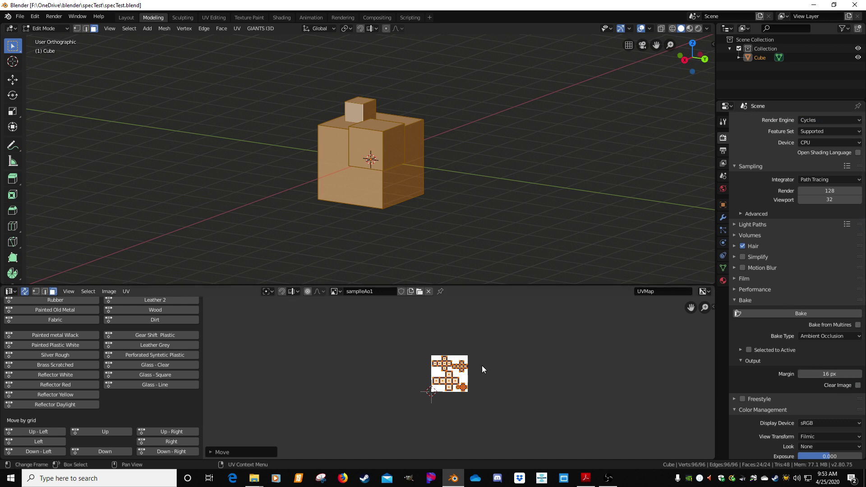
click(775, 313)
scroll(527, 384, up, 8)
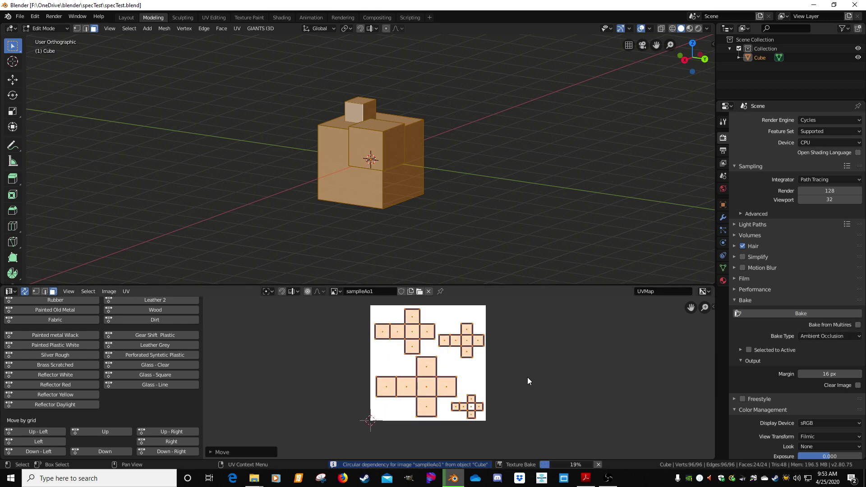
scroll(537, 367, down, 1)
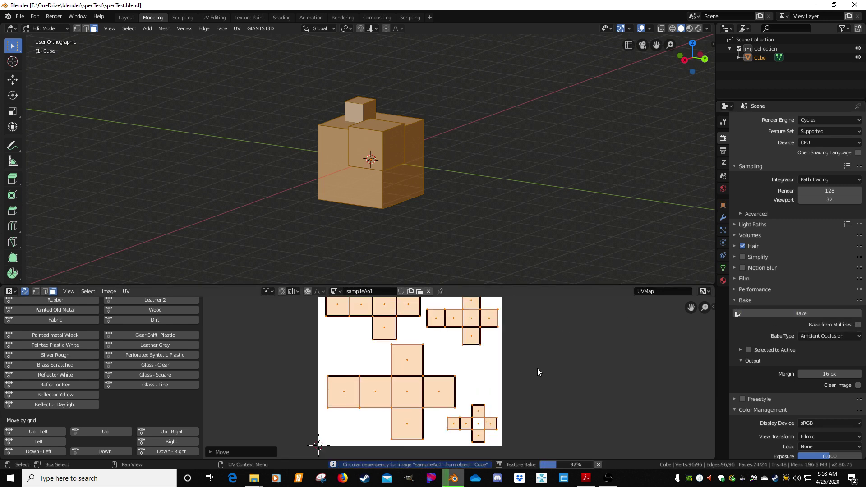
middle_drag(541, 368, 540, 384)
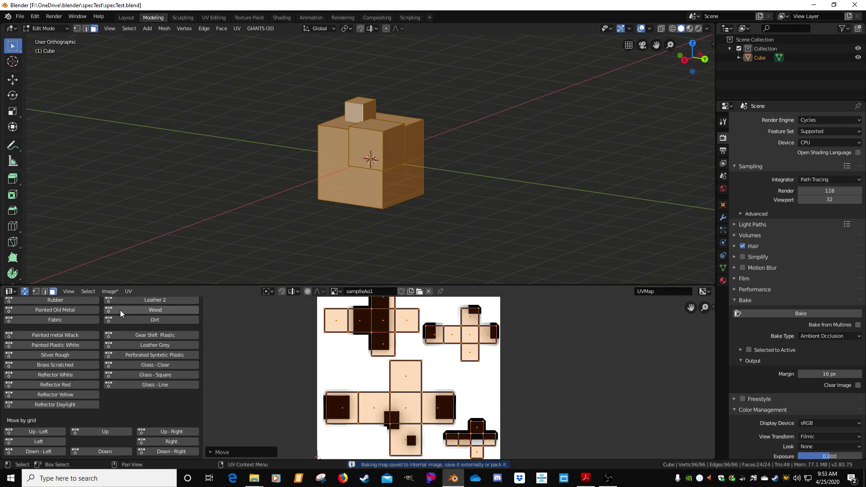
Step: Save the baked ambient occlusion image as an RGBA PNG under a new file name in the blender\specTest folder
click(109, 291)
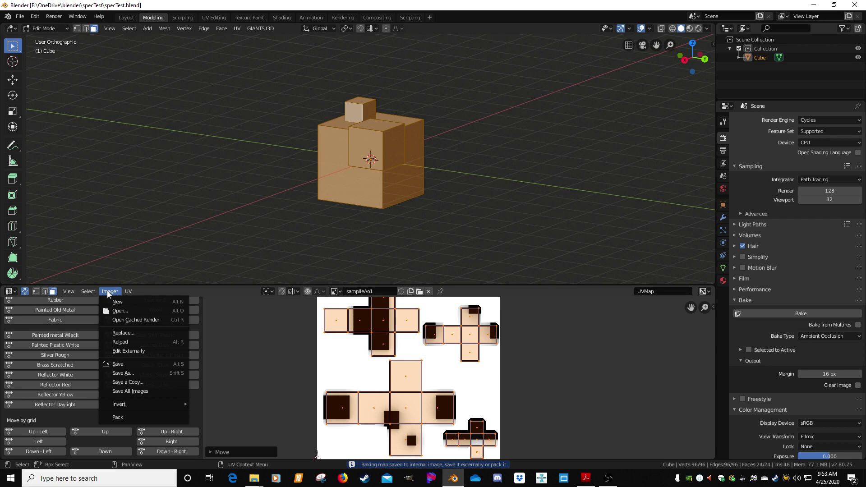
click(130, 374)
click(25, 121)
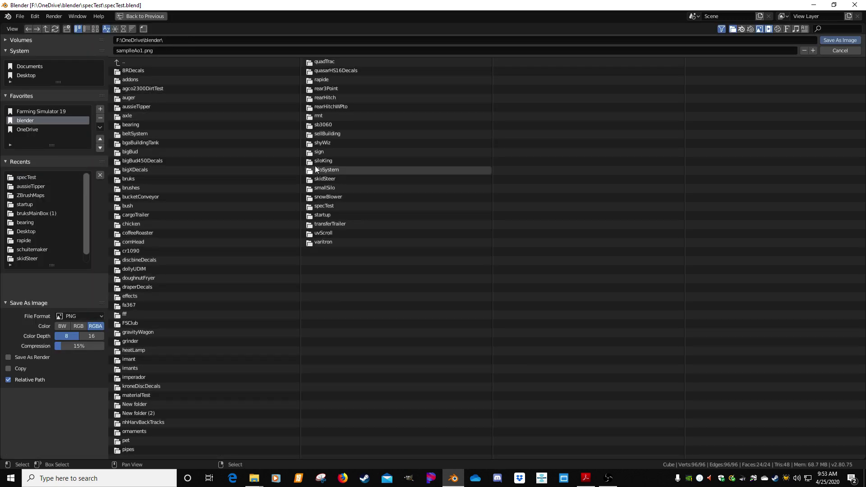
click(329, 204)
click(156, 50)
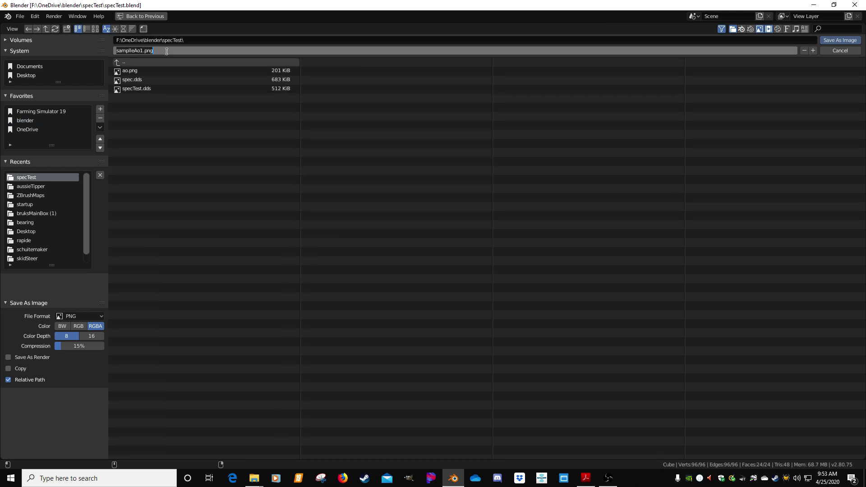
text(sampl)
key(Return)
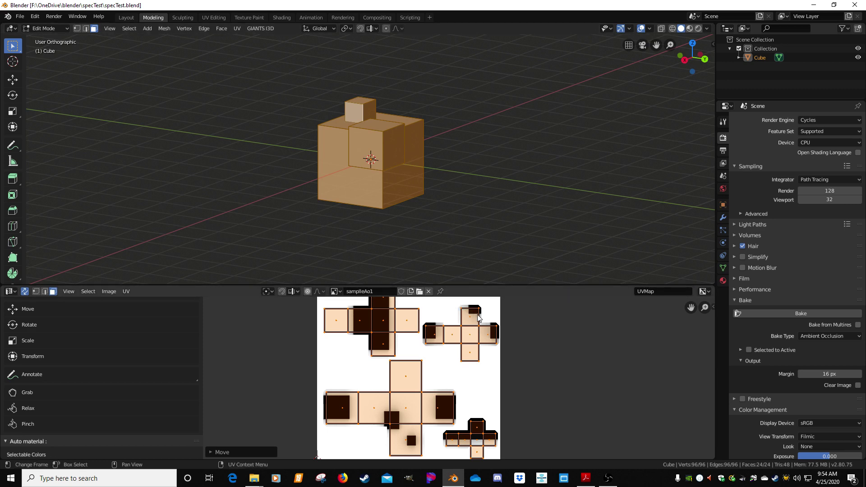
Step: In Object Mode, replace the cube's material slot with a new material and assign an Image Texture to its Base Color
middle_drag(381, 154, 442, 169)
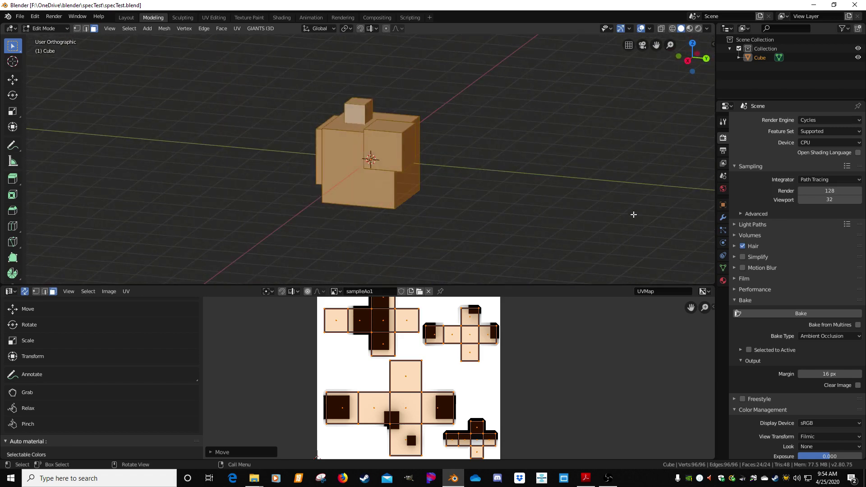
click(723, 280)
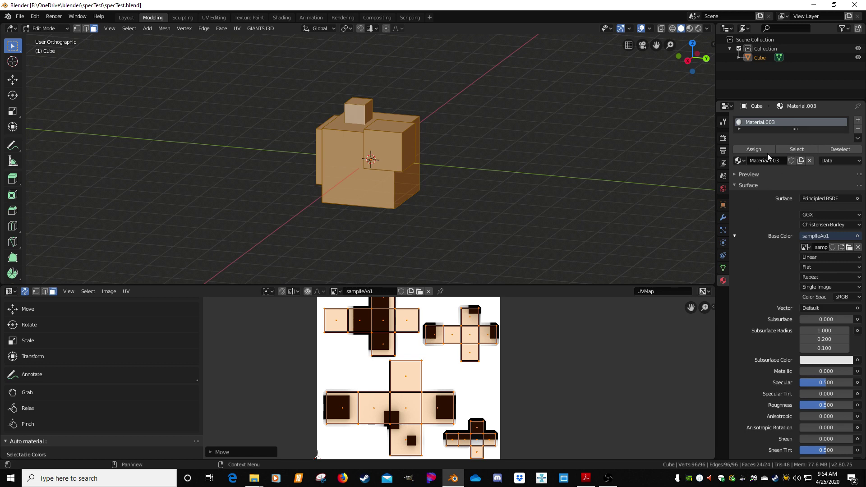
click(858, 129)
key(Tab)
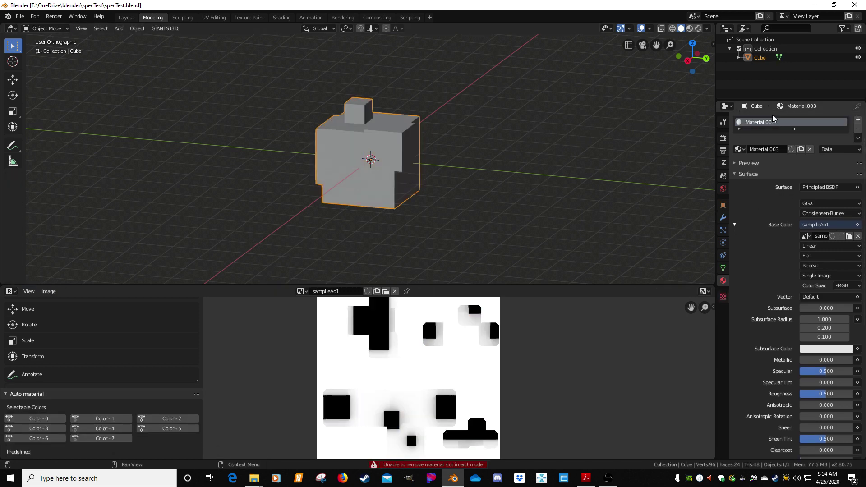
click(857, 129)
click(857, 121)
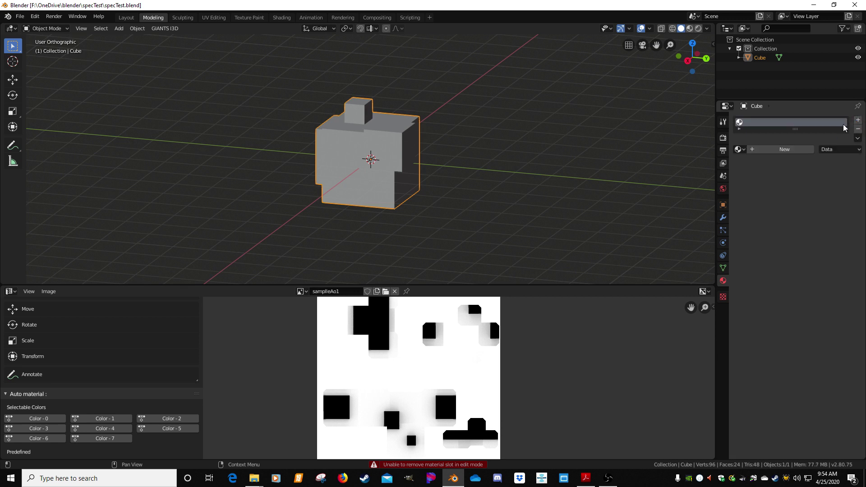
click(785, 149)
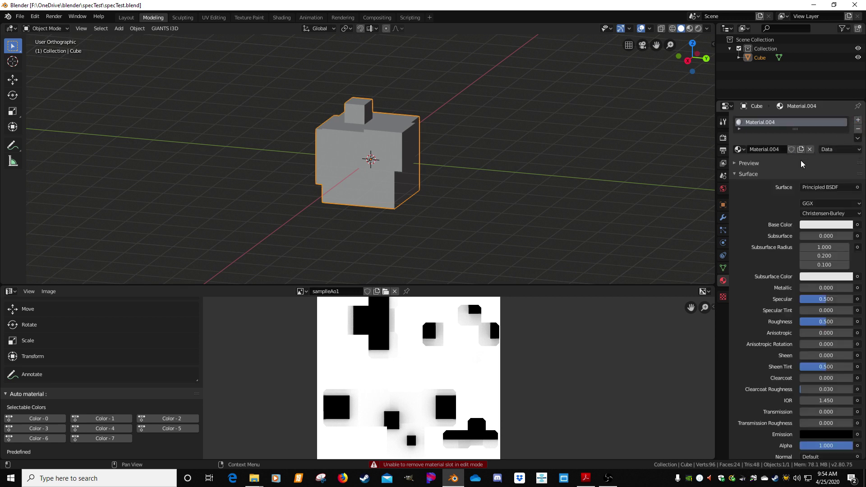
click(857, 224)
click(690, 284)
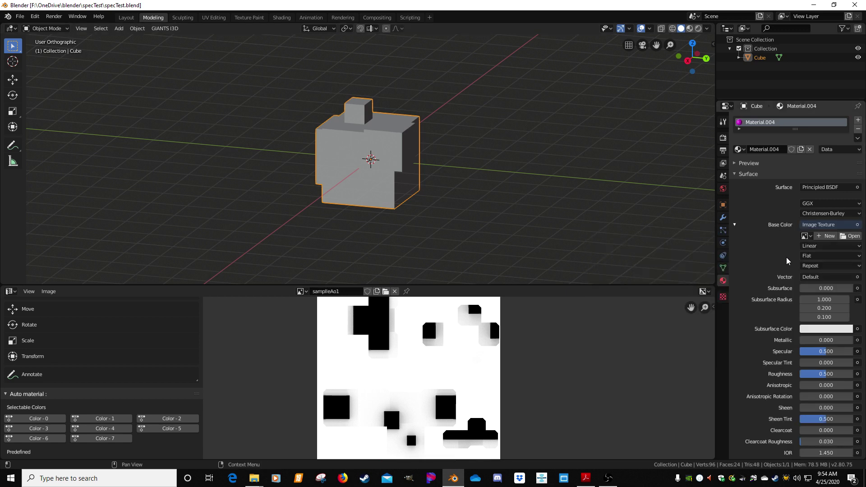
Step: Create a new black 1024 px image named dirt for the material's Base Color texture
click(817, 235)
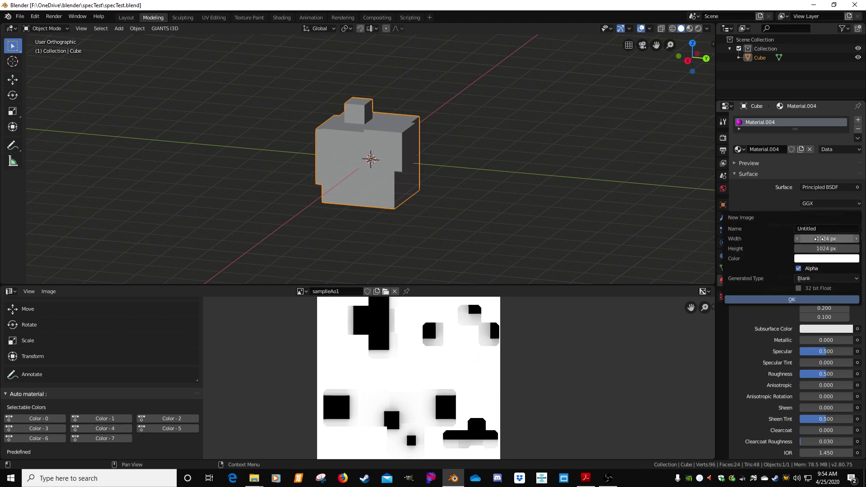
click(822, 229)
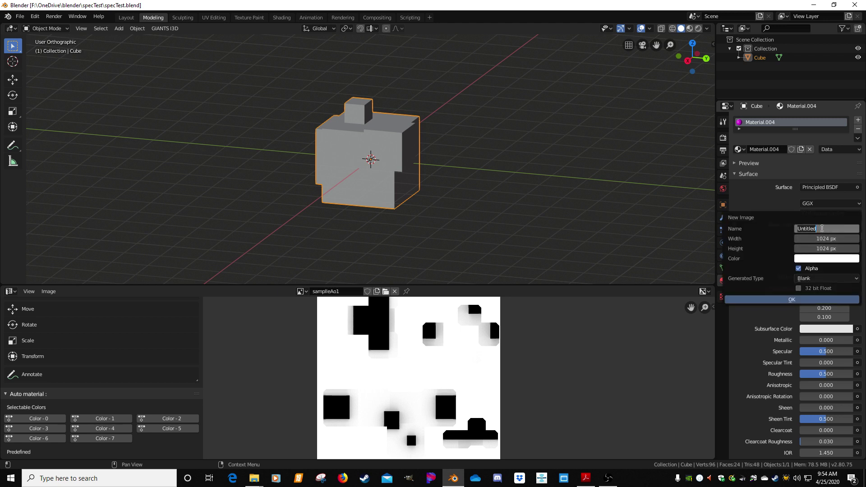
text(dirt)
click(824, 257)
click(827, 261)
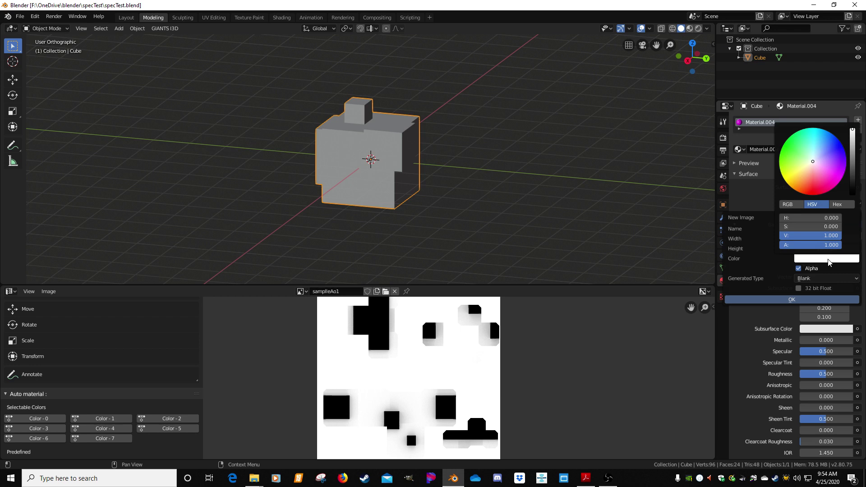
drag(852, 131, 852, 194)
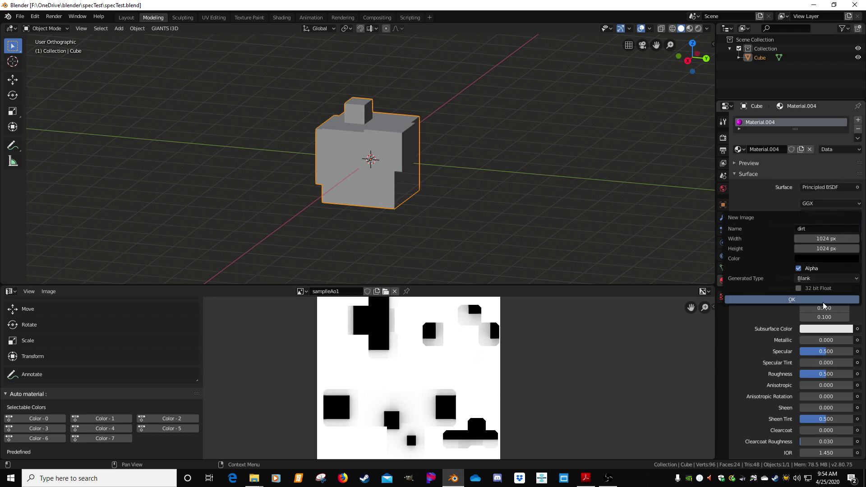
click(816, 300)
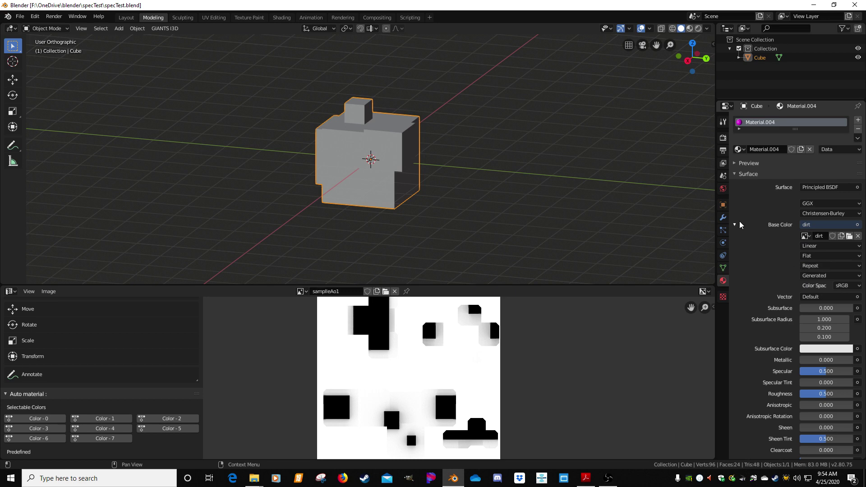
Step: Switch to the Texture Paint workspace, hide the image editor's toolbar and show its sidebar with the brush settings
click(247, 18)
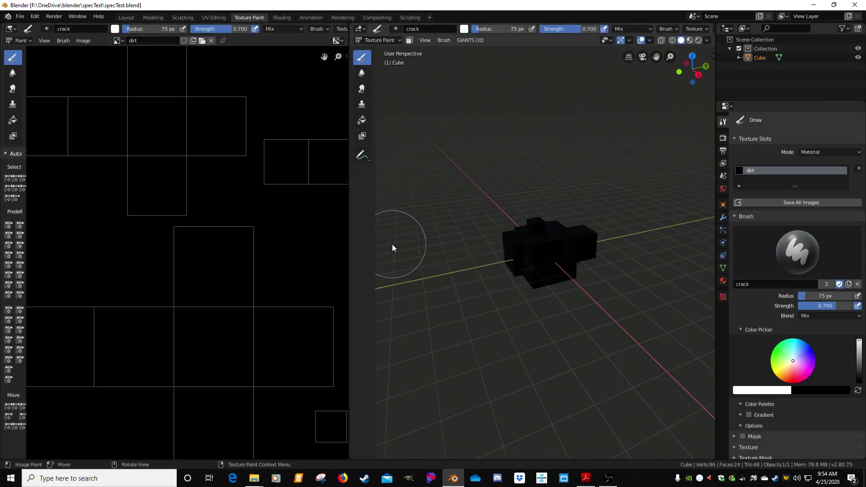
scroll(391, 244, down, 3)
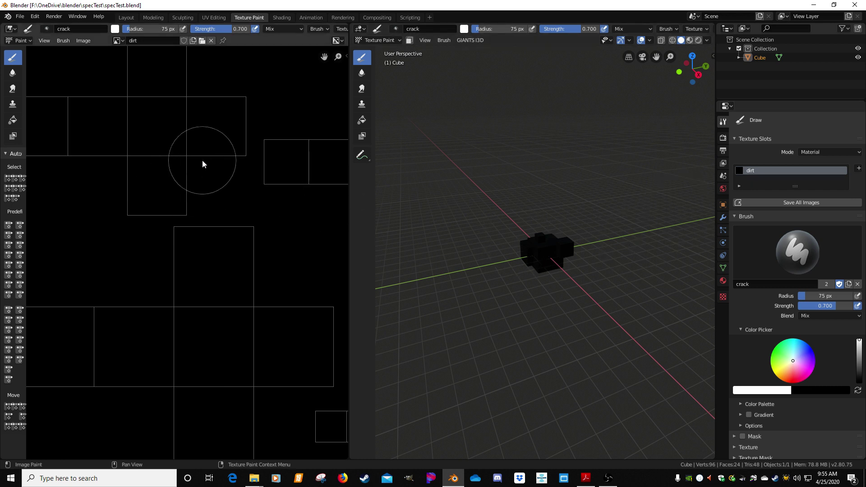
key(t)
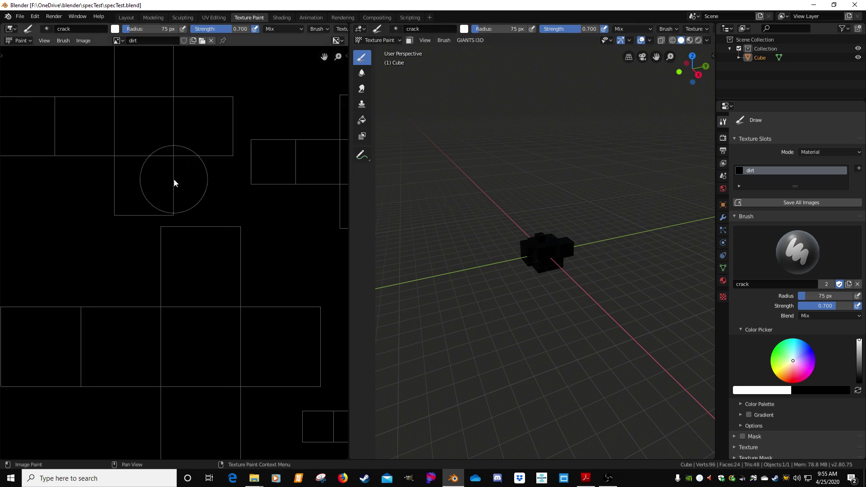
key(n)
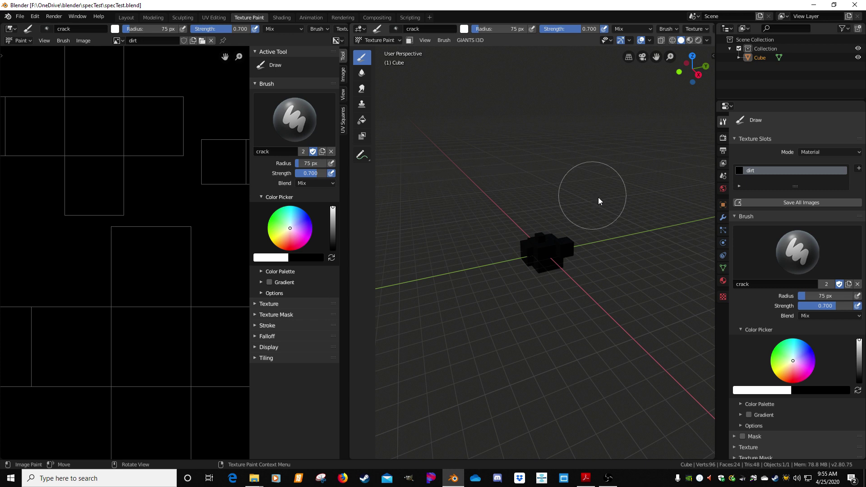
scroll(579, 279, up, 3)
middle_drag(580, 278, 529, 287)
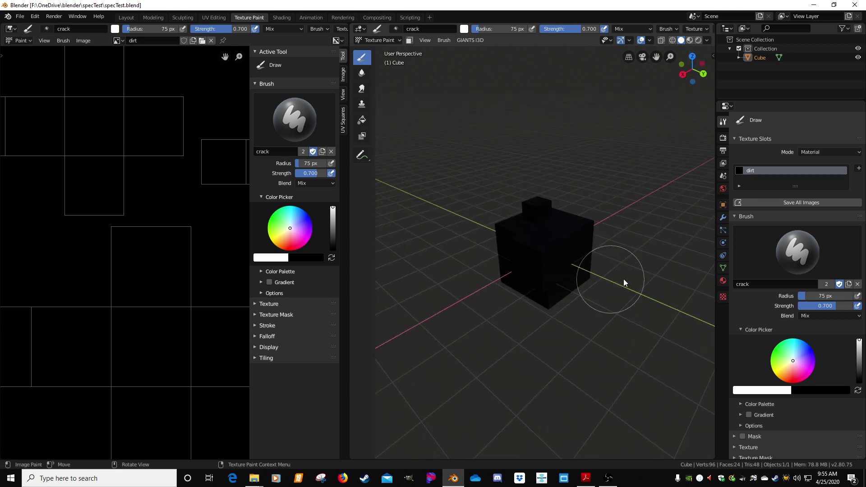
Step: Show the crack brush's texture settings and add a new texture to the brush
click(722, 297)
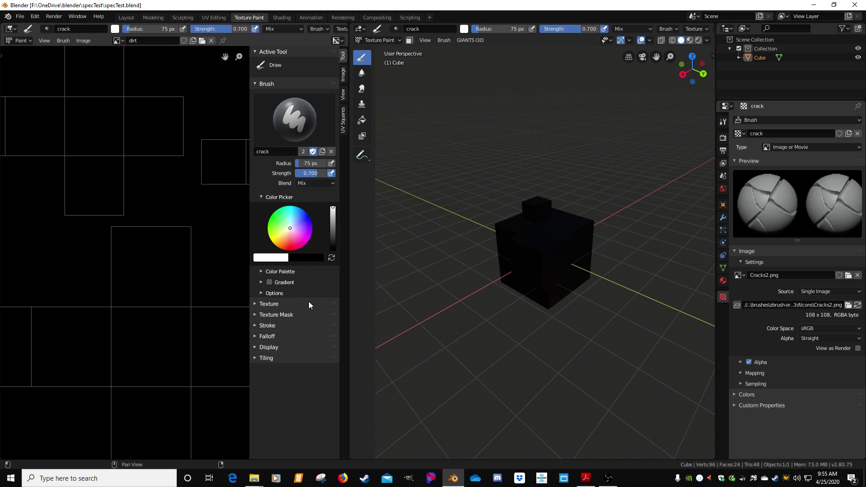
click(253, 303)
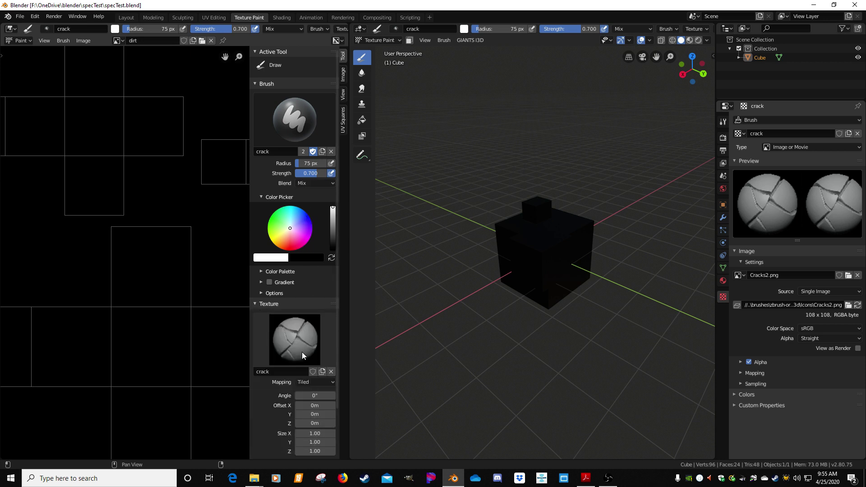
click(300, 349)
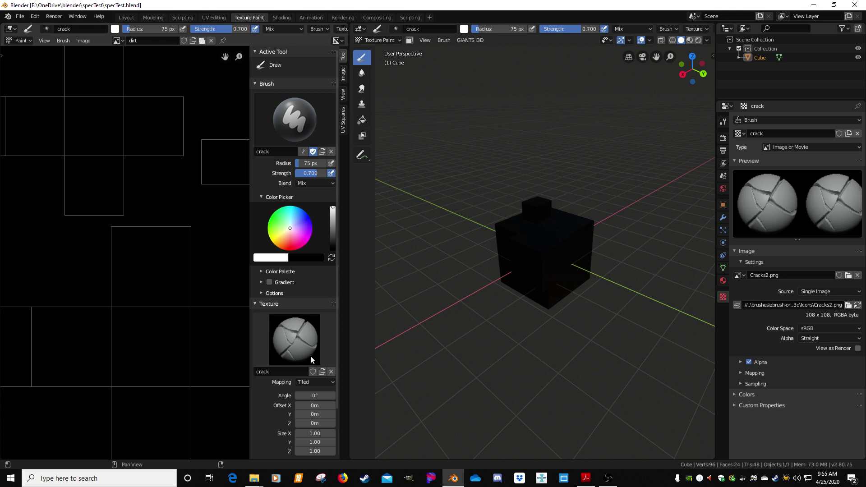
key(n)
key(n)
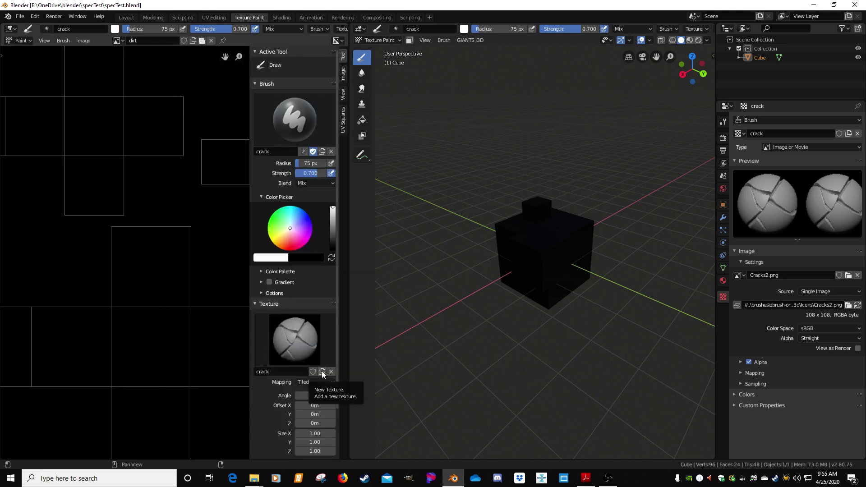
click(323, 371)
click(308, 341)
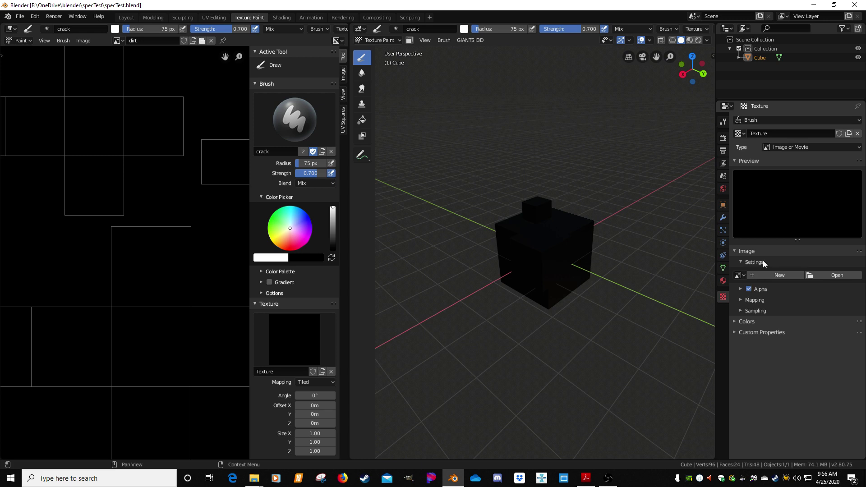
Step: Browse for the texture's image in the zbrush-orb-brushes-pack-for-blender-3d\textures folder and display the files as thumbnails
click(824, 274)
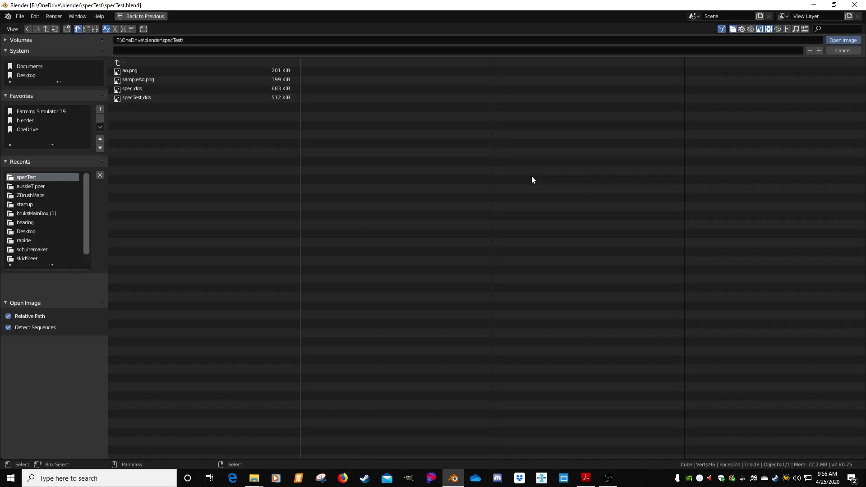
click(35, 120)
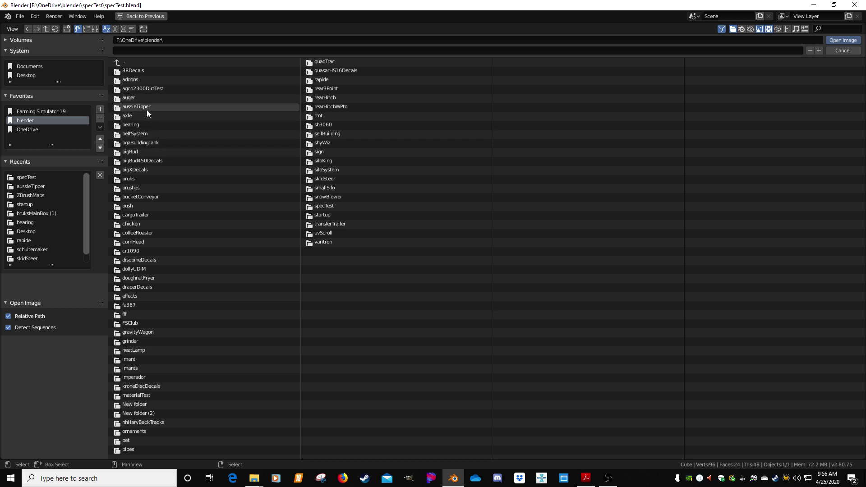
click(135, 187)
click(140, 80)
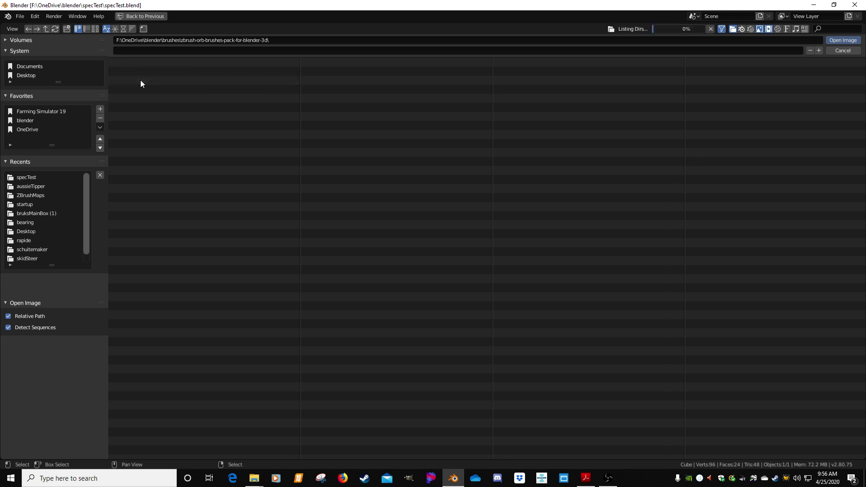
click(130, 81)
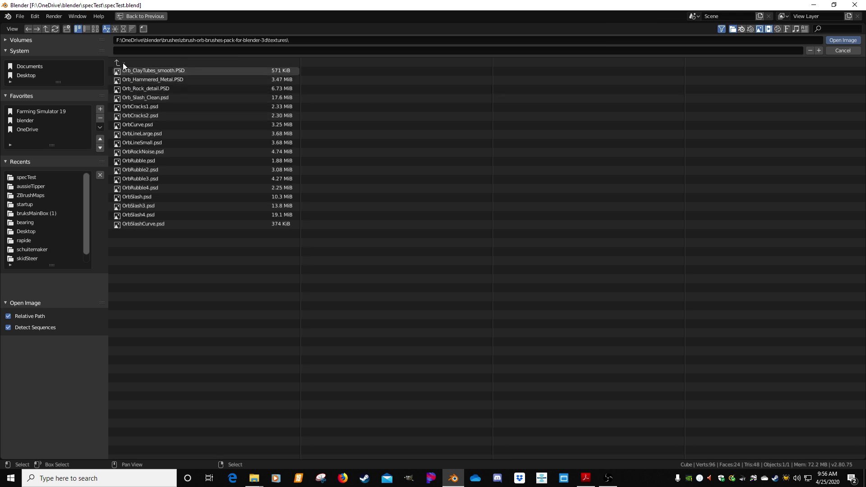
click(95, 28)
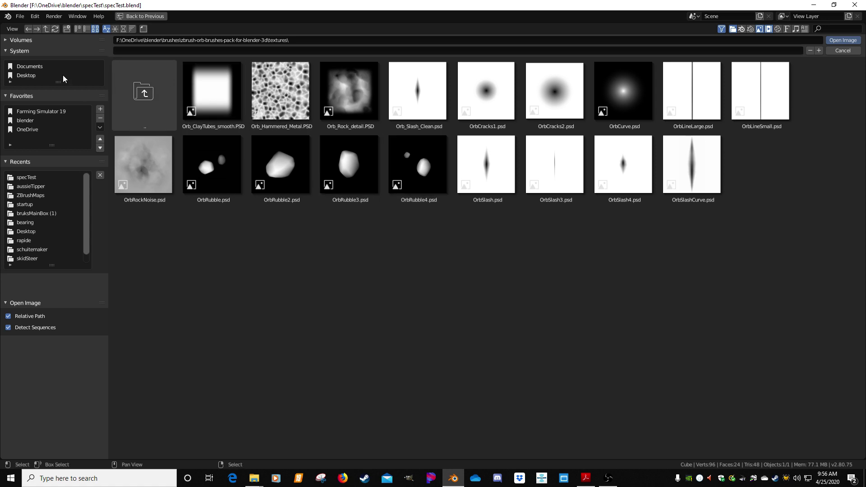
Step: Look through the orb brush pack and the 20_Dirt_PS_Brushes folder in blender\brushes for a usable brush image
click(144, 93)
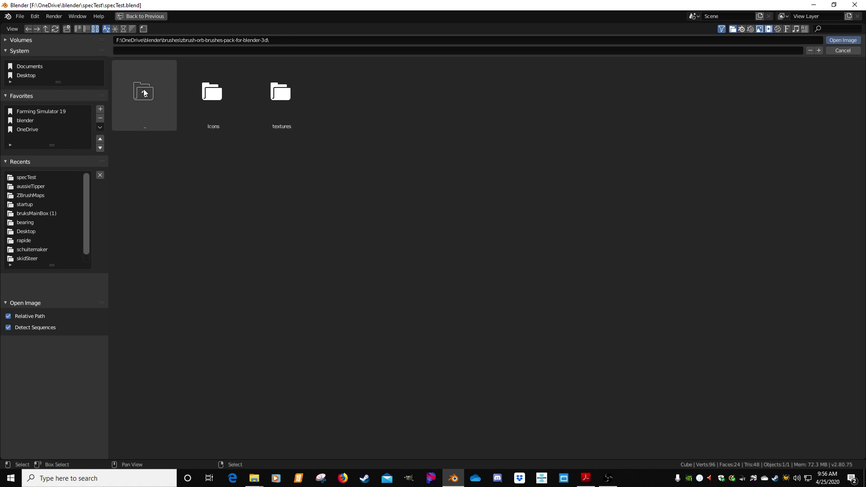
click(279, 103)
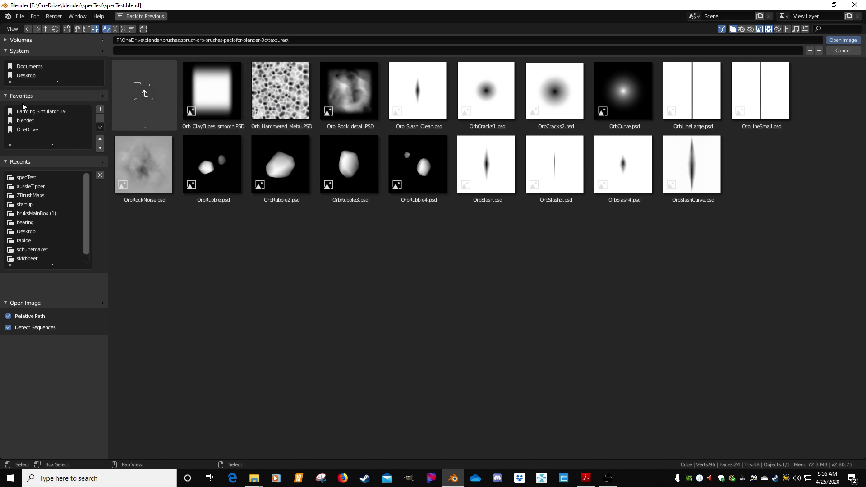
click(28, 119)
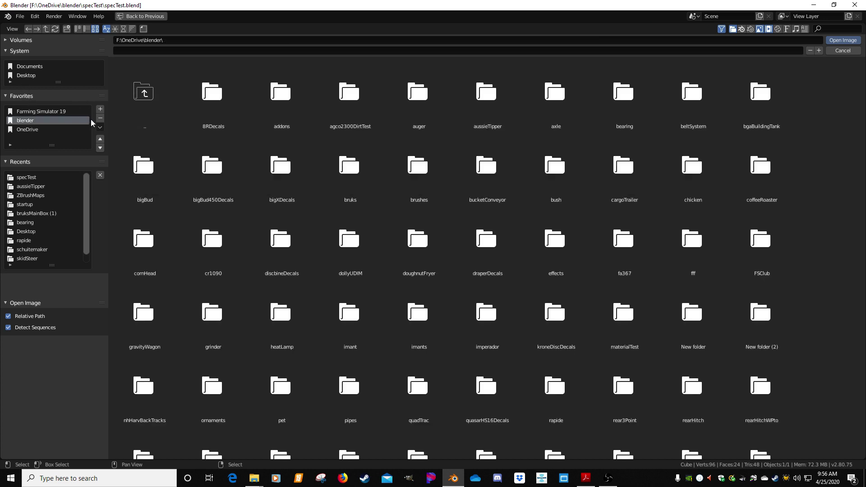
click(415, 173)
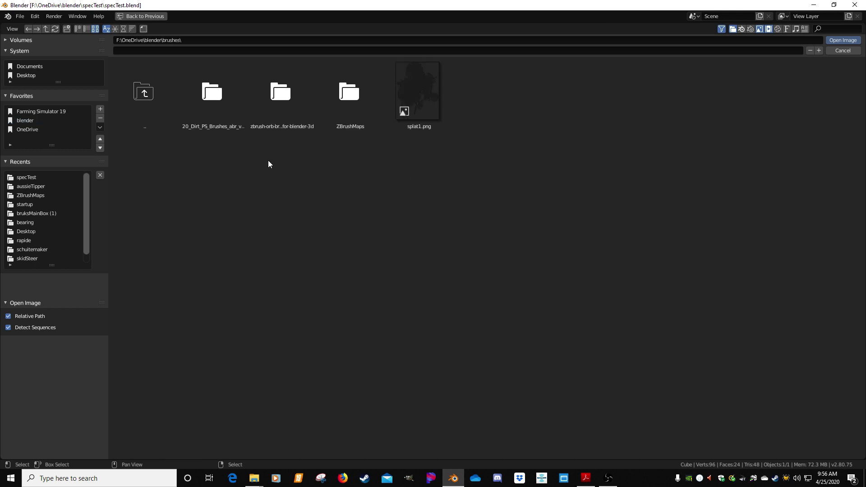
click(214, 111)
click(214, 111)
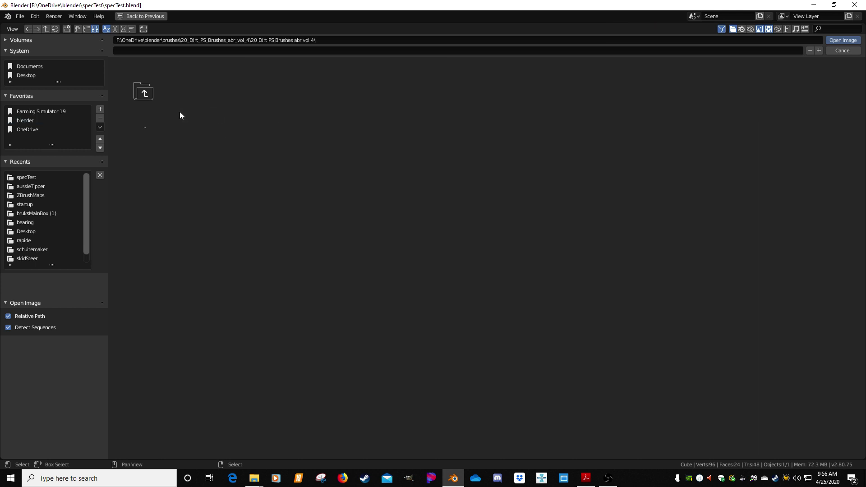
click(145, 91)
click(145, 90)
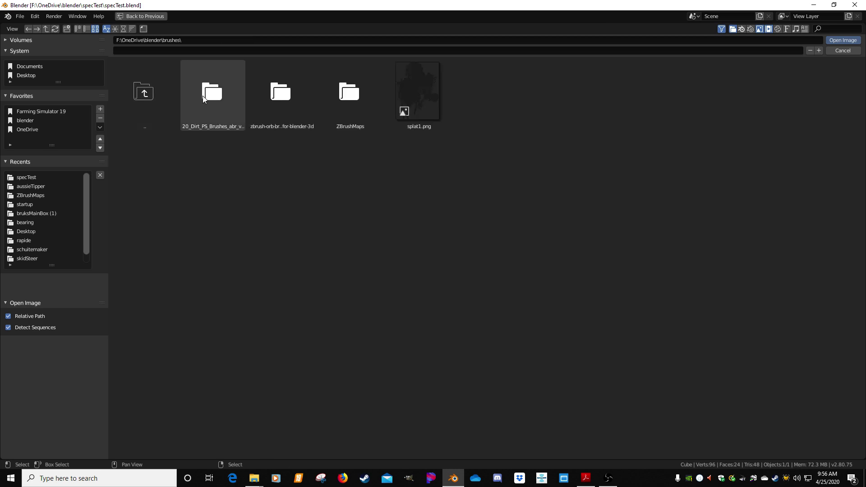
Step: Load 37.psd from the brushes\ZBrushMaps folder as the new texture's image
click(338, 101)
scroll(387, 204, down, 2)
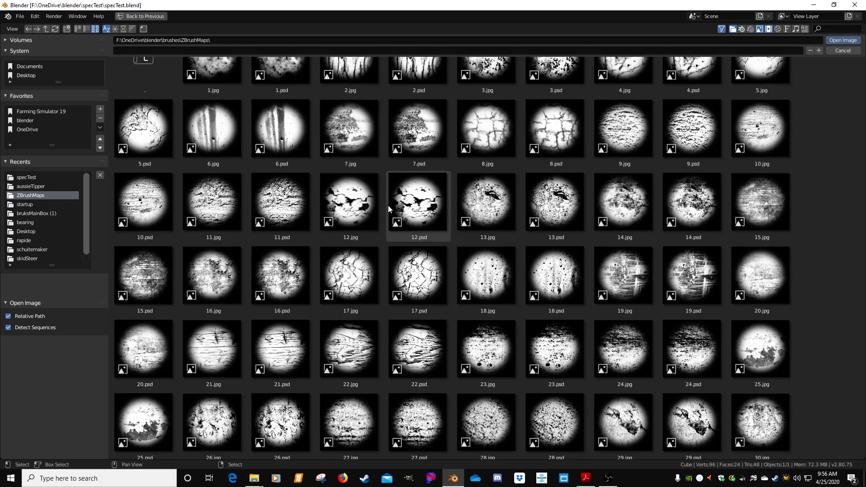
scroll(388, 204, down, 6)
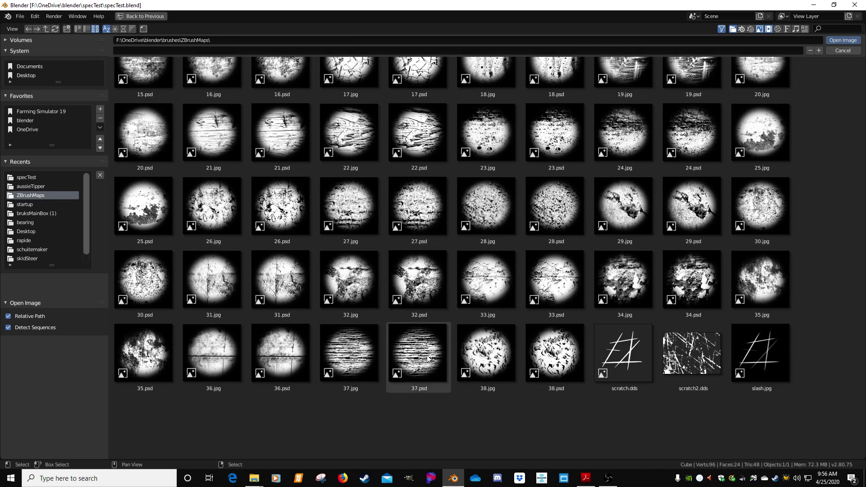
double_click(426, 358)
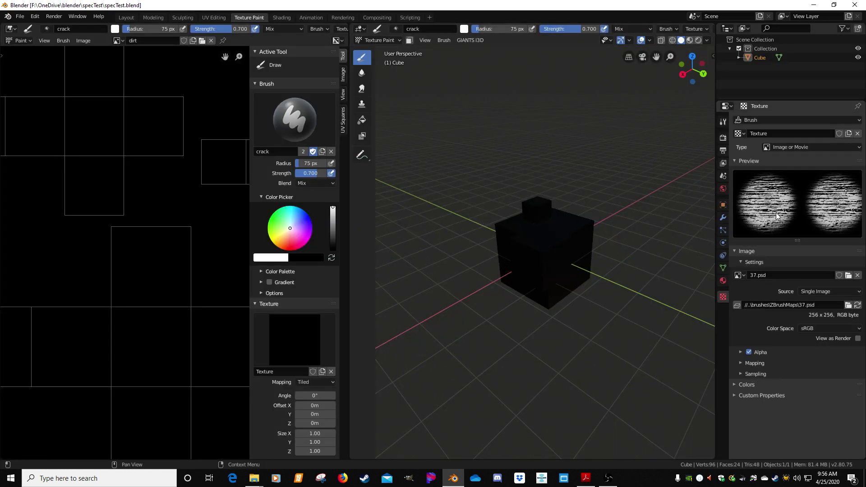
Step: Try the crack and slash textures on the brush and settle on splat
click(292, 335)
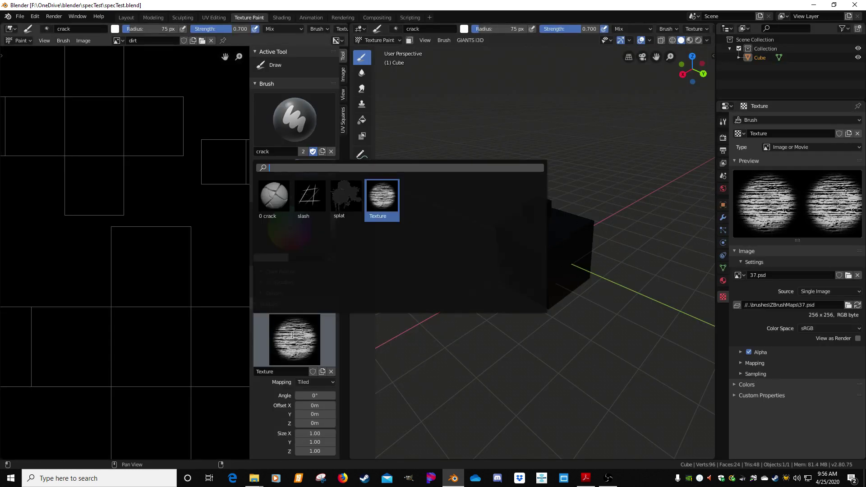
click(282, 221)
click(294, 338)
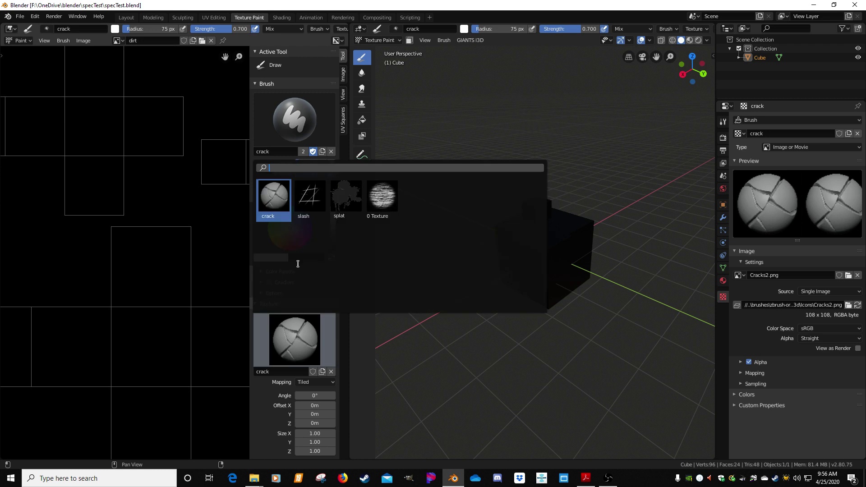
click(308, 197)
click(294, 338)
click(344, 201)
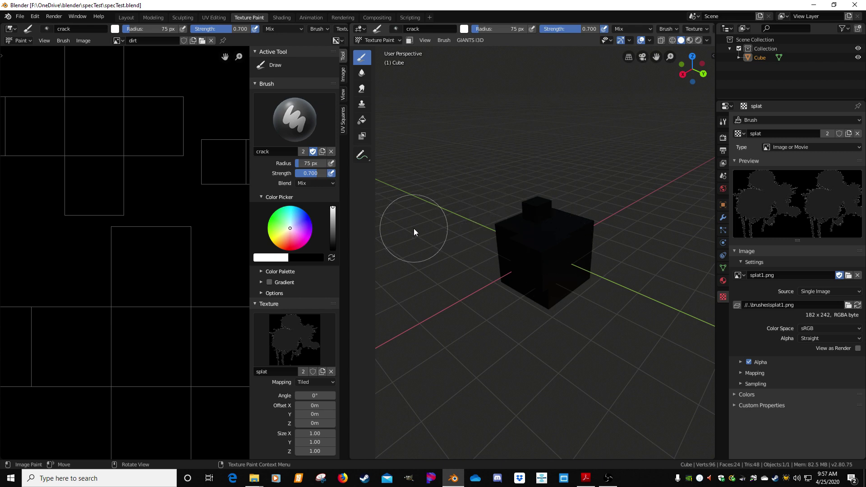
Step: Widen the 3D viewport and set the splat brush texture's mapping to View Plane
drag(349, 240, 211, 237)
mouse_move(308, 237)
middle_down()
mouse_move(406, 253)
mouse_move(329, 241)
mouse_move(339, 253)
middle_up()
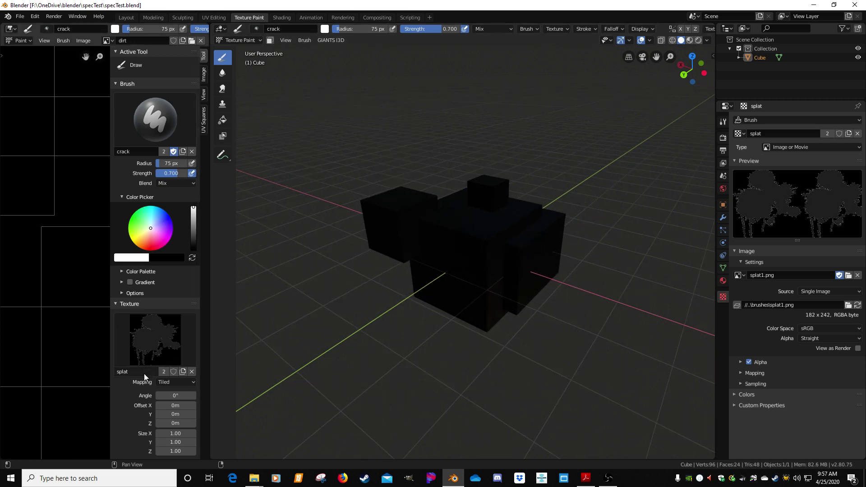
click(175, 382)
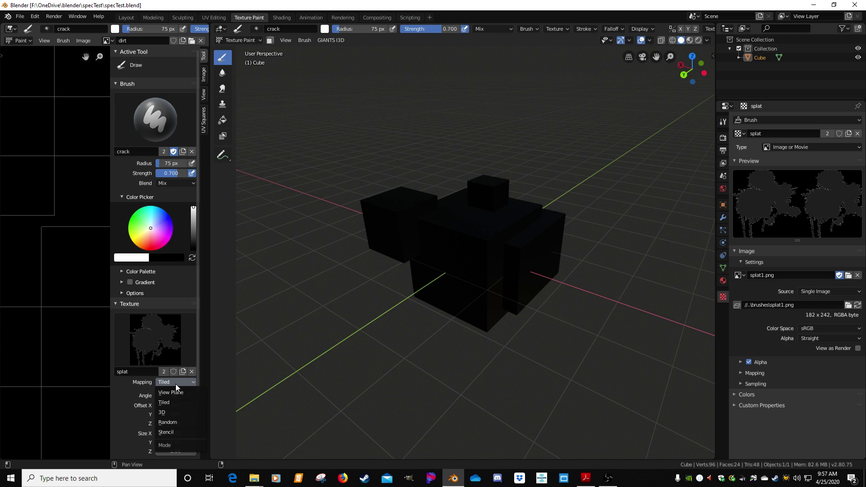
click(173, 393)
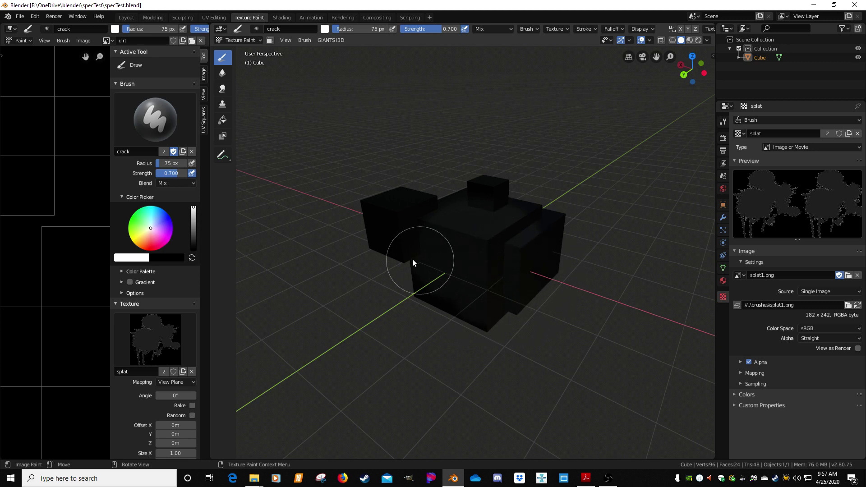
Step: Assign the streaked 37.psd texture to the crack brush in place of splat
click(486, 278)
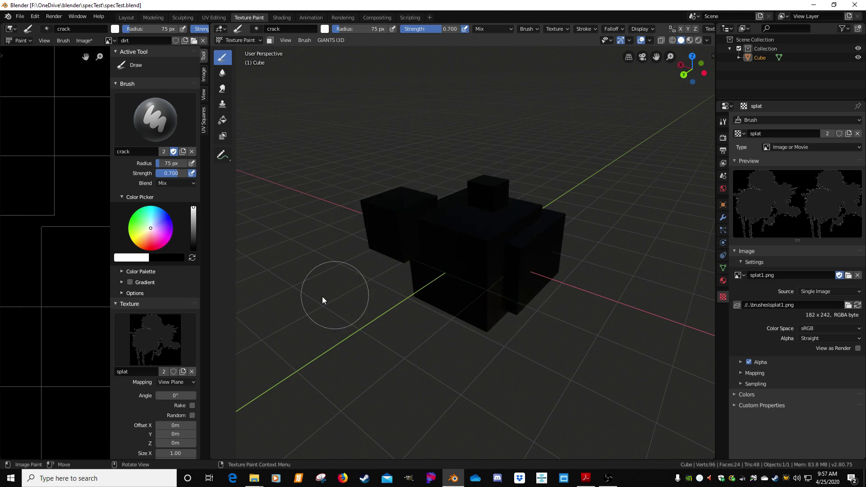
click(155, 339)
click(244, 203)
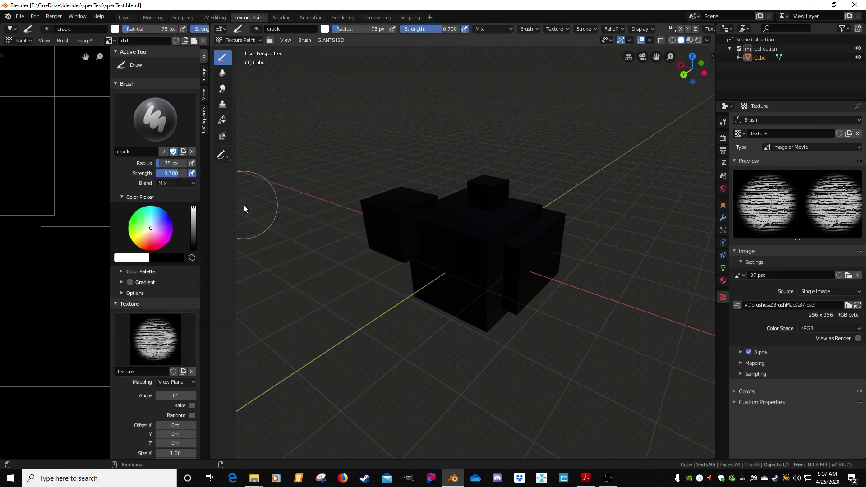
key(ctrl+KP_3)
middle_drag(436, 258, 434, 290)
scroll(434, 290, up, 2)
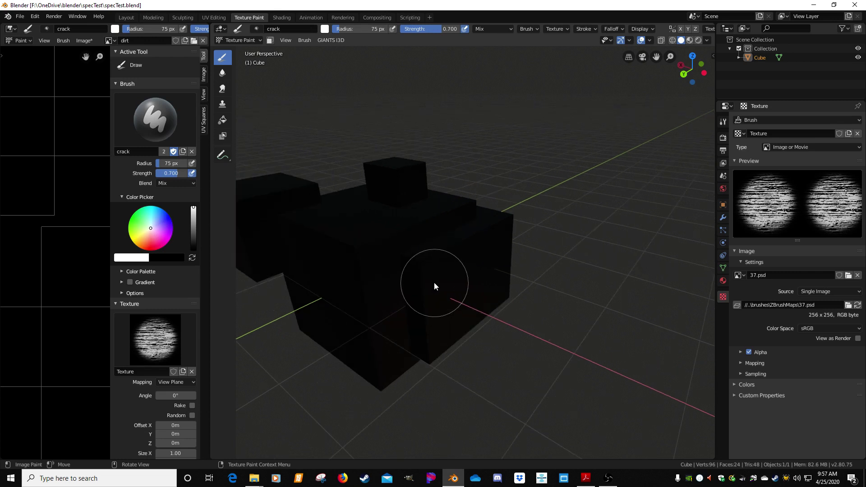
scroll(434, 283, down, 2)
key(f)
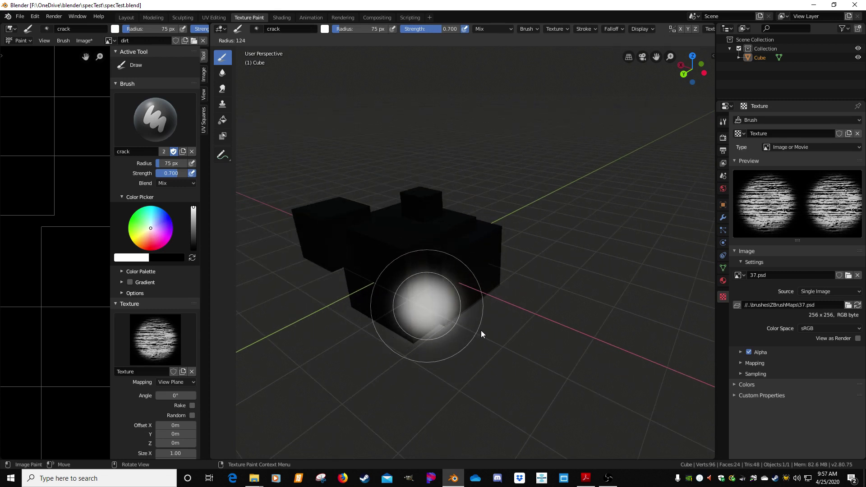
key(Escape)
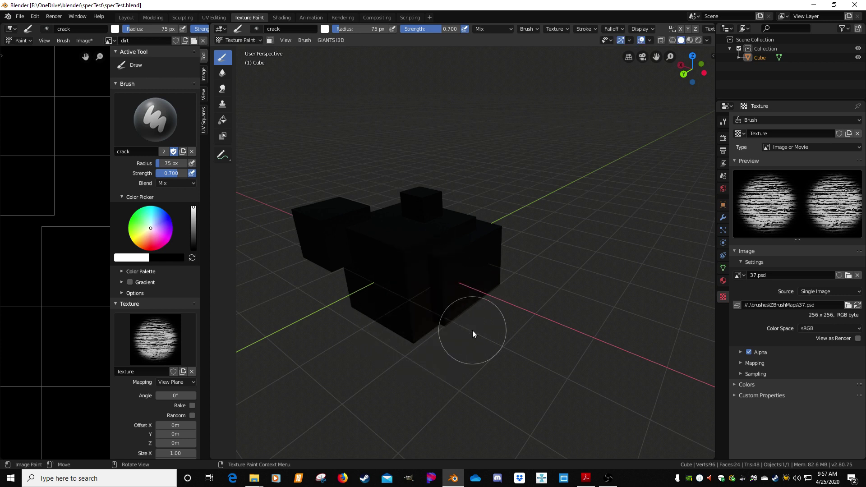
key(f)
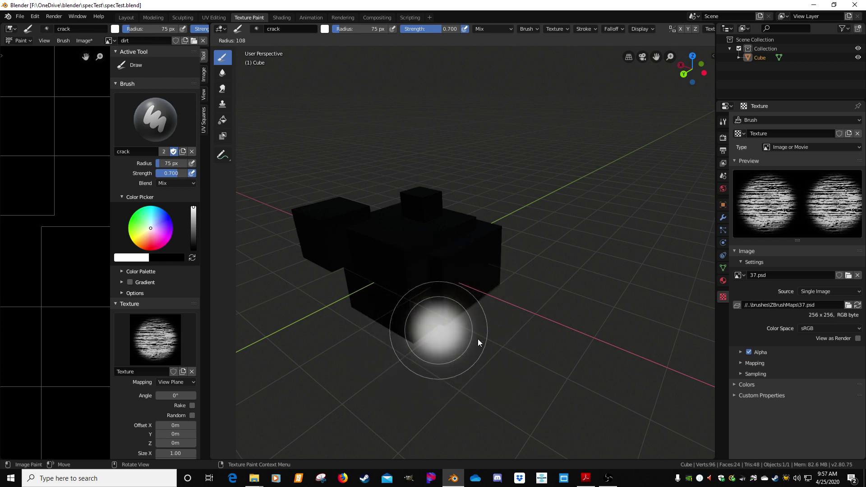
key(Escape)
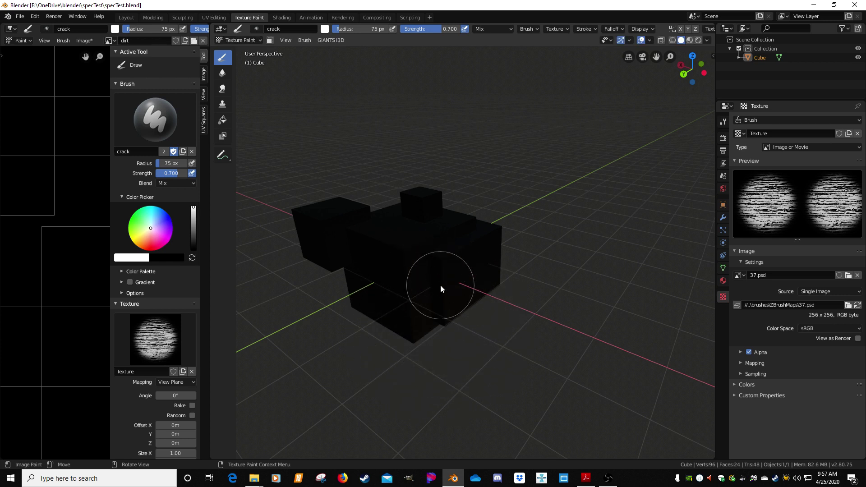
Step: Try a stroke of the streaked texture with View Plane mapping across the cube's front corner, and undo it
mouse_move(455, 290)
middle_down()
mouse_move(423, 300)
mouse_move(430, 266)
mouse_move(430, 296)
mouse_move(464, 294)
middle_up()
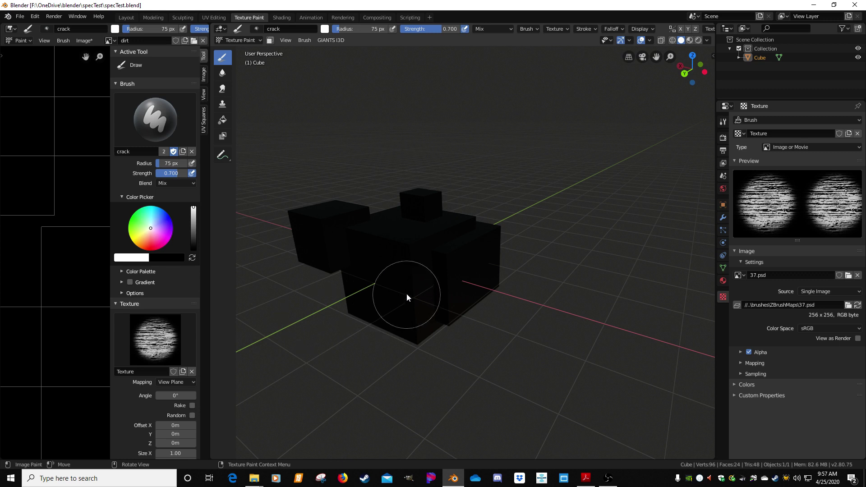
mouse_move(407, 294)
mouse_down()
mouse_move(406, 247)
mouse_move(414, 313)
mouse_move(400, 266)
mouse_move(440, 256)
mouse_move(448, 288)
mouse_move(403, 297)
mouse_move(390, 274)
mouse_up()
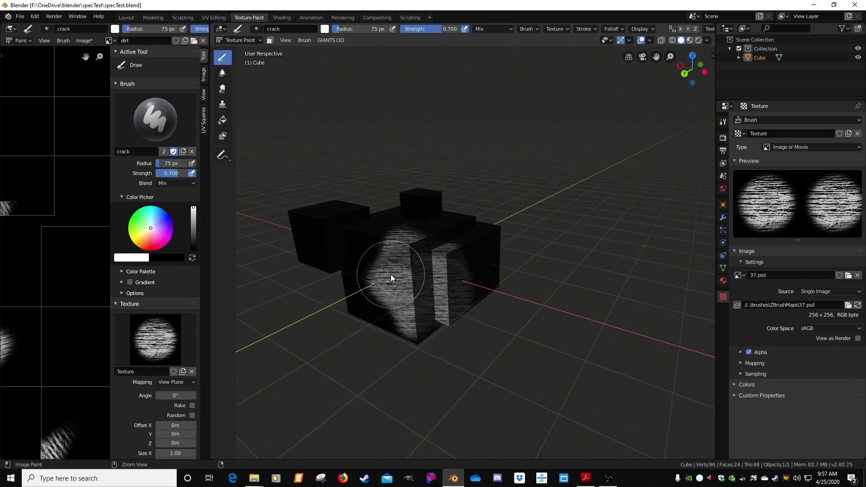
key(ctrl+z)
Step: Try the Tiled mapping for the brush texture with strokes on the cube's front, and undo them
click(158, 382)
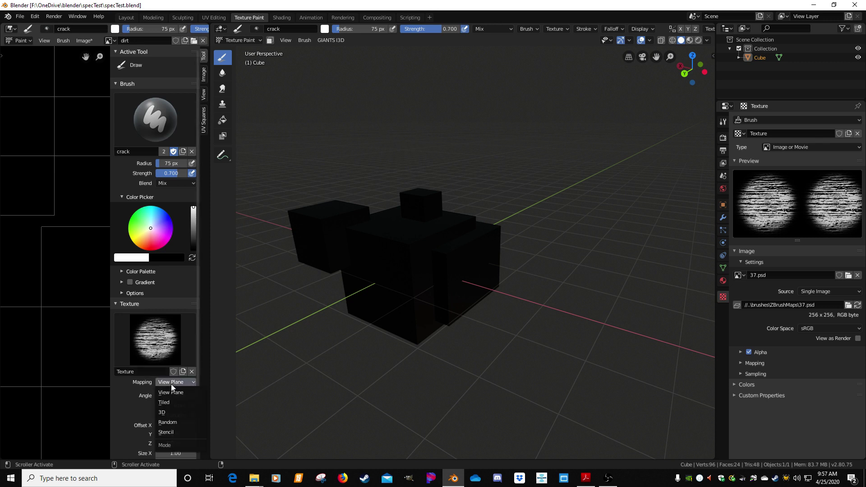
click(171, 402)
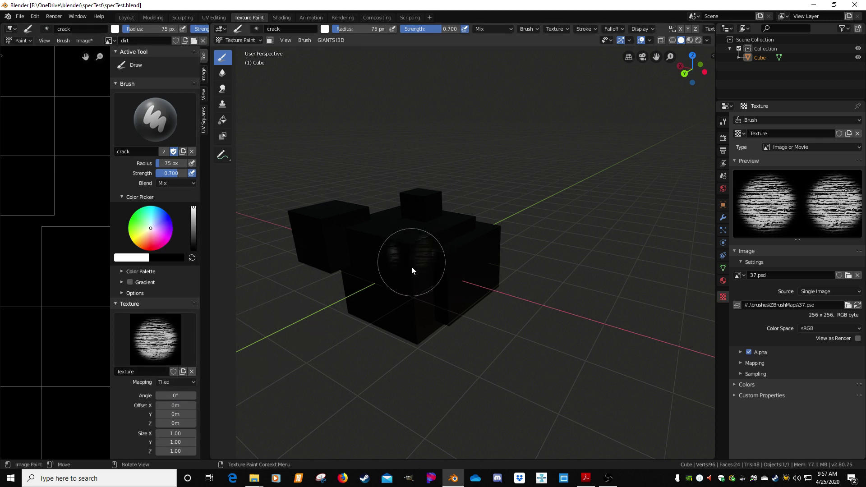
drag(402, 308, 381, 253)
mouse_move(423, 221)
mouse_down()
mouse_move(468, 263)
mouse_move(404, 210)
mouse_move(347, 232)
mouse_move(417, 201)
mouse_move(451, 296)
mouse_move(394, 215)
mouse_move(439, 303)
mouse_move(416, 263)
mouse_up()
key(ctrl+z)
key(ctrl+z)
key(ctrl+z)
key(ctrl+z)
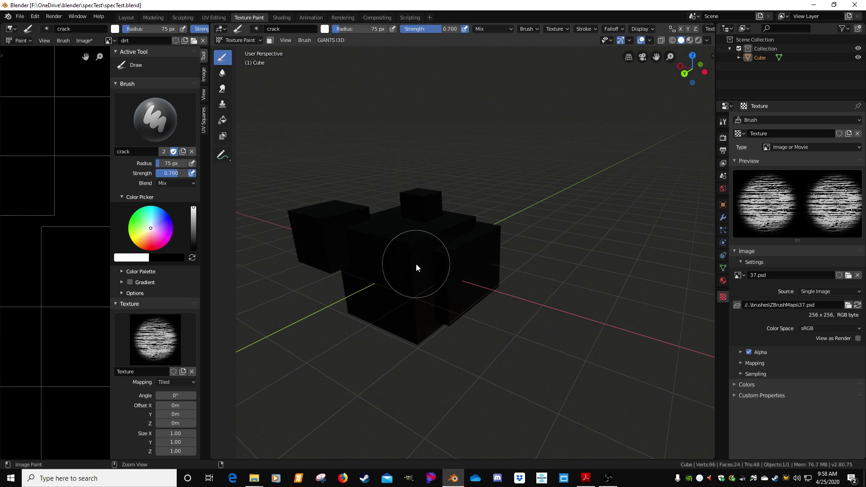
Step: Try the Random mapping for the brush texture with a stroke on the cube's front, and undo it
click(175, 382)
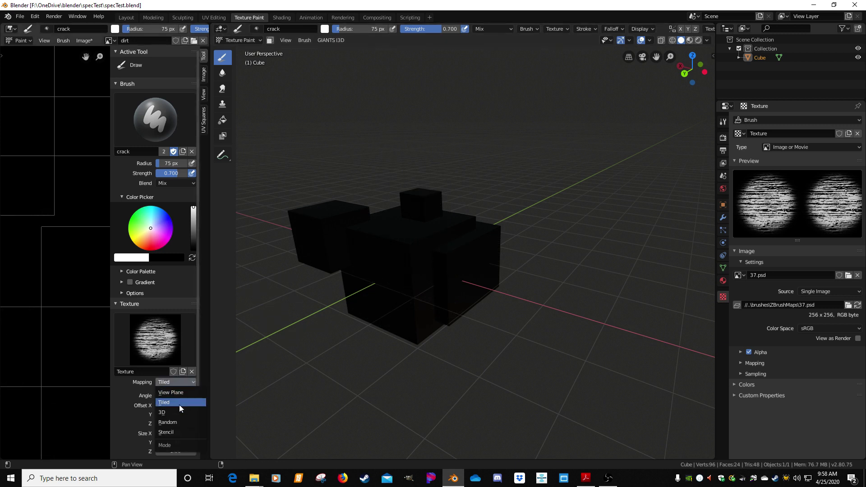
click(175, 423)
mouse_move(385, 281)
mouse_down()
mouse_move(434, 270)
mouse_move(420, 242)
mouse_move(453, 228)
mouse_move(360, 276)
mouse_move(431, 267)
mouse_move(412, 243)
mouse_up()
key(ctrl+z)
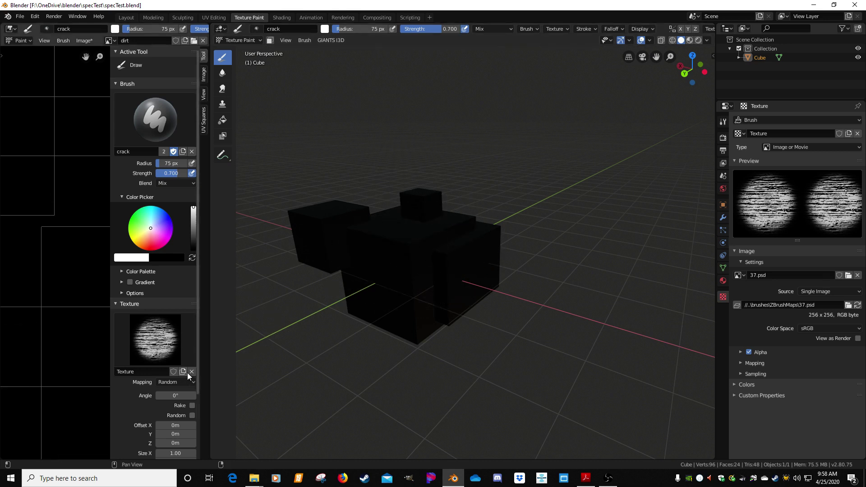
Step: Return the brush texture's mapping to View Plane, try a short stroke on the cube's front, and undo it
click(176, 382)
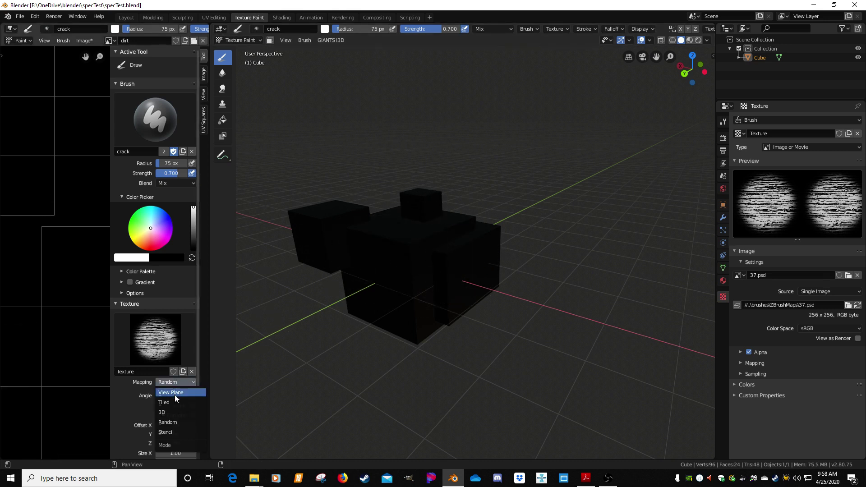
click(170, 392)
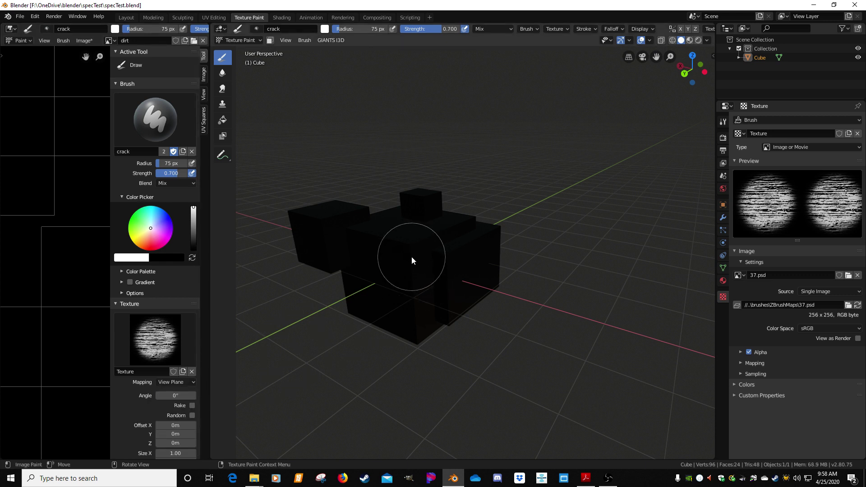
drag(402, 251, 406, 280)
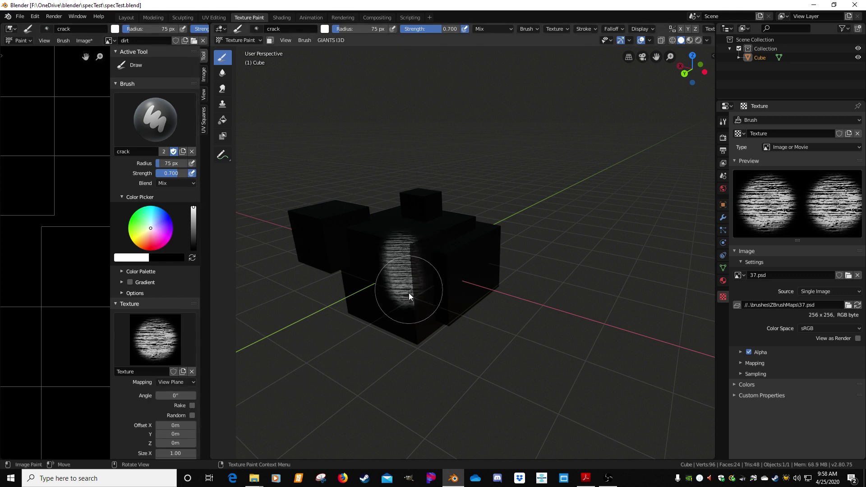
key(ctrl+z)
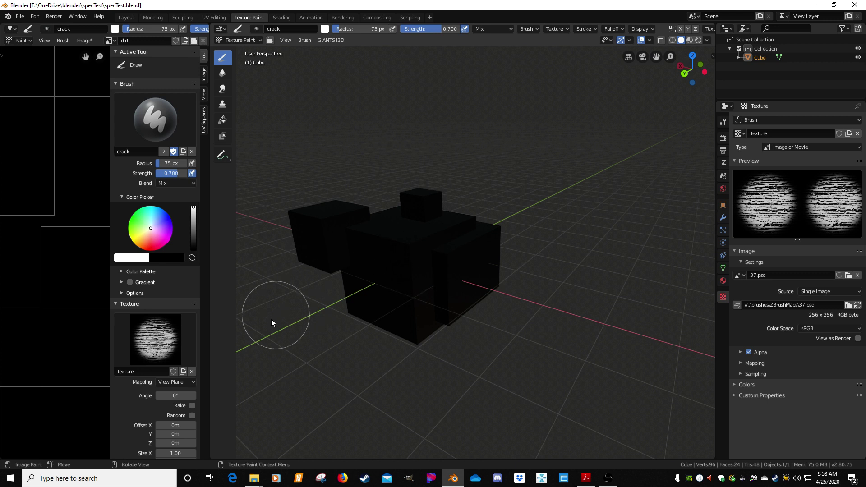
Step: Set the brush texture's mapping to Stencil, then move the stencil over the model and shrink it
click(162, 384)
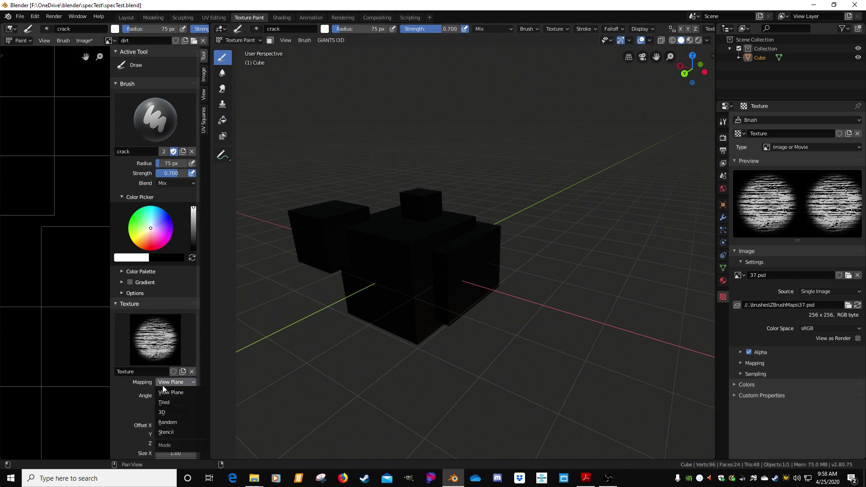
click(166, 433)
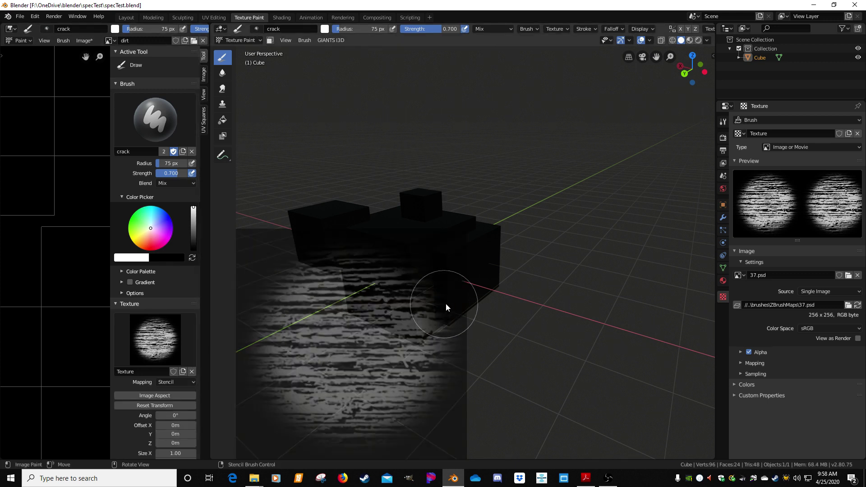
shift+middle_drag(464, 297, 514, 286)
mouse_move(515, 287)
right_down()
mouse_move(455, 299)
mouse_move(515, 277)
mouse_move(610, 178)
mouse_move(485, 171)
mouse_move(576, 188)
mouse_move(485, 136)
mouse_move(515, 172)
mouse_move(461, 188)
mouse_move(516, 253)
right_up()
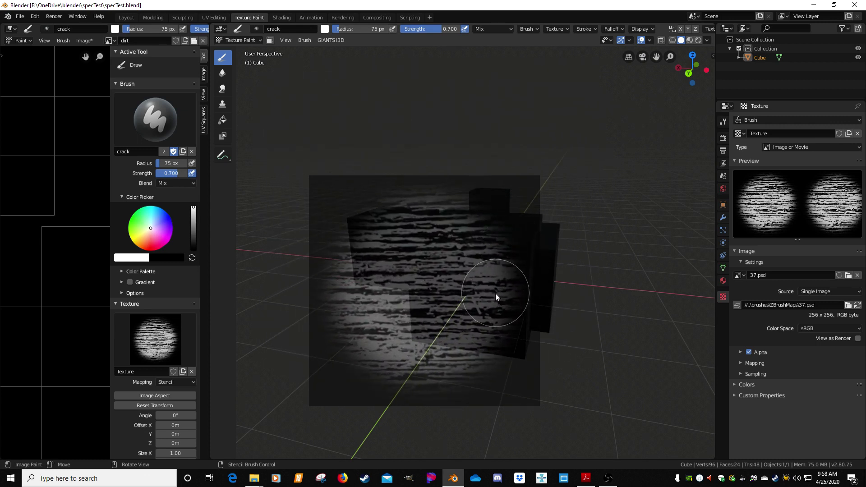
mouse_move(495, 293)
shift+right_down()
mouse_move(461, 259)
mouse_move(462, 273)
shift+right_up()
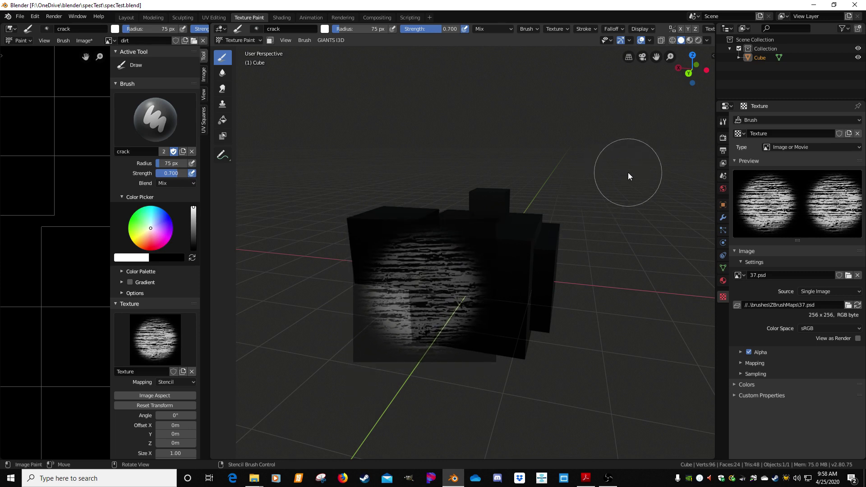
Step: Start the Shortcut VUr on-screen input display and dock it to Left
key(n)
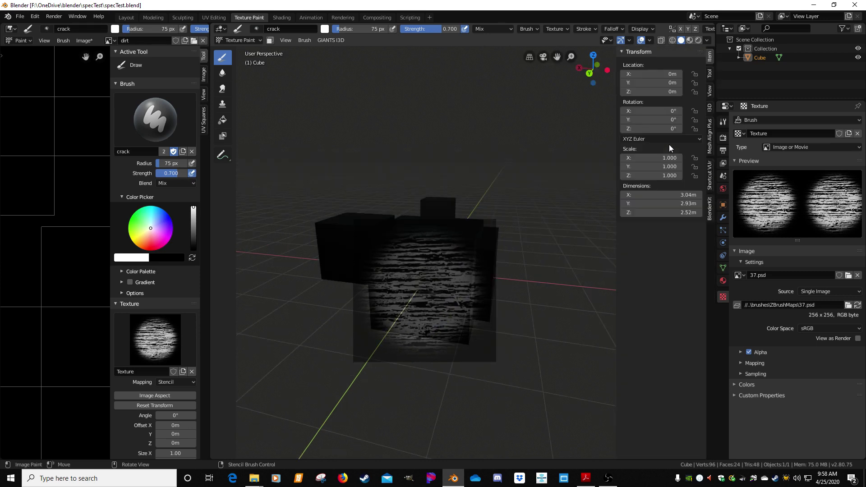
click(710, 170)
click(667, 65)
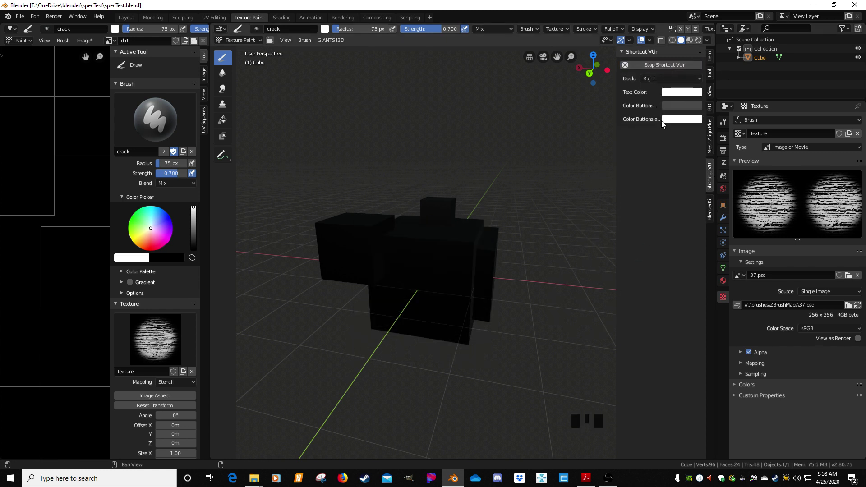
click(667, 79)
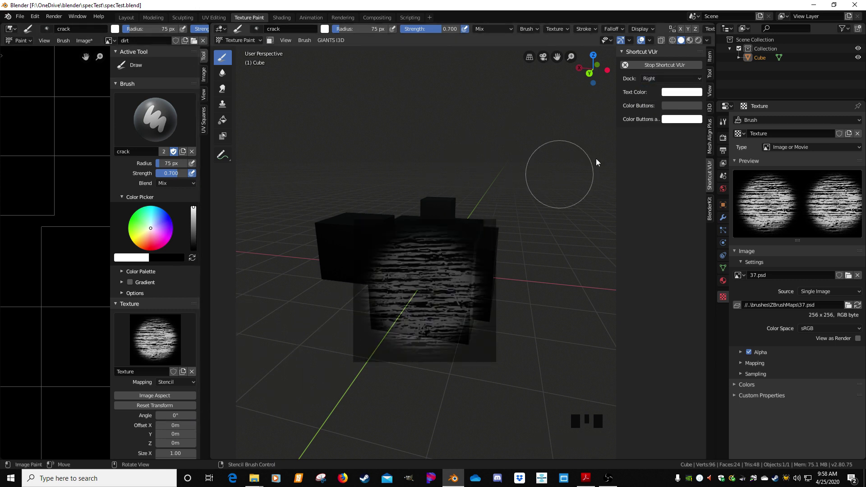
click(671, 79)
click(657, 92)
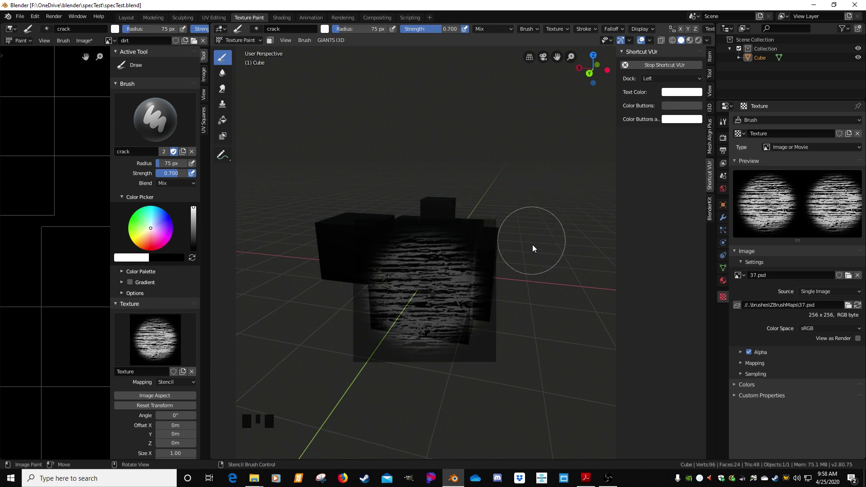
Step: Enlarge the stencil and move it over the upper corner of the model's smaller side block
mouse_move(532, 245)
shift+right_down()
mouse_move(495, 258)
mouse_move(509, 271)
mouse_move(485, 244)
mouse_move(523, 299)
mouse_move(546, 364)
mouse_move(533, 370)
mouse_move(483, 294)
mouse_move(489, 283)
mouse_move(440, 326)
mouse_move(599, 317)
mouse_move(572, 316)
shift+right_up()
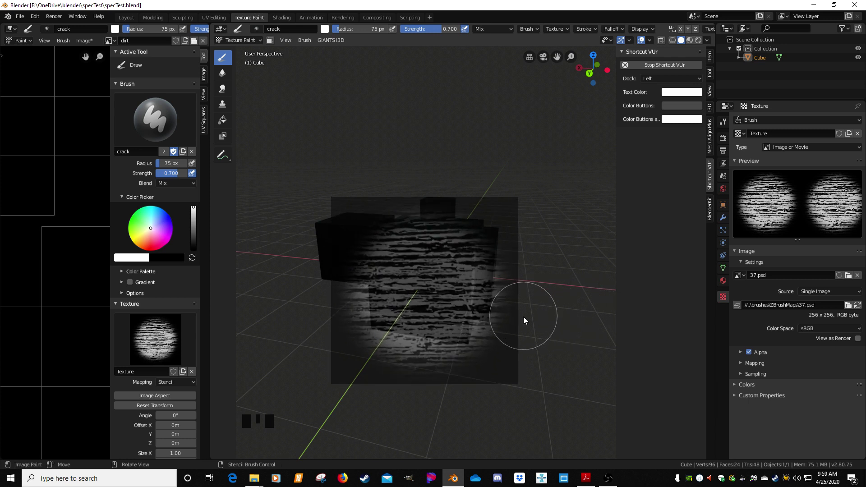
mouse_move(476, 323)
right_down()
mouse_move(515, 288)
mouse_move(430, 321)
mouse_move(477, 298)
mouse_move(478, 233)
mouse_move(410, 228)
mouse_move(364, 192)
right_up()
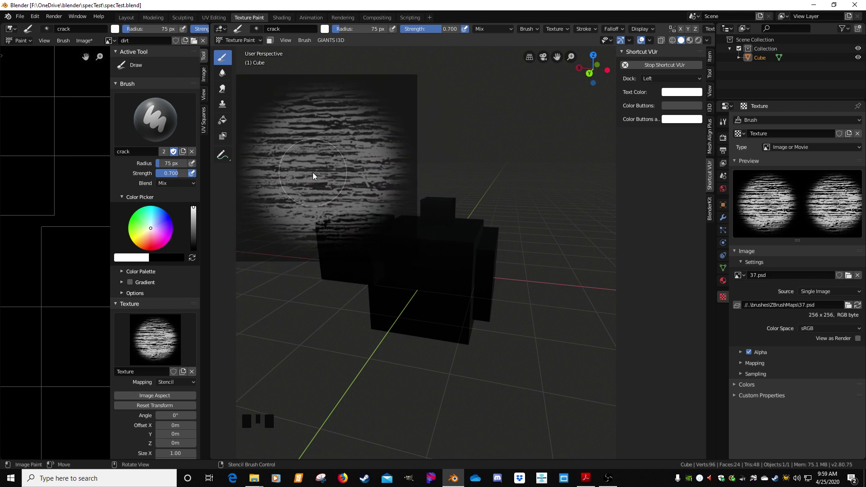
Step: Try painting through the stencil on the side block, inspect the stroke with the stencil moved aside, and undo it
mouse_move(368, 198)
mouse_down()
mouse_move(384, 208)
mouse_move(363, 242)
mouse_move(332, 249)
mouse_move(357, 233)
mouse_move(317, 189)
mouse_up()
mouse_move(317, 189)
right_down()
mouse_move(428, 452)
mouse_move(417, 394)
right_up()
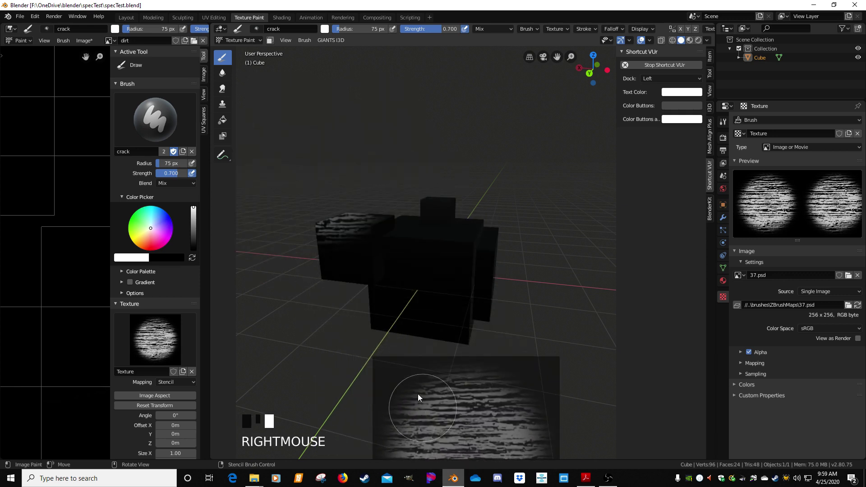
mouse_move(375, 313)
middle_down()
mouse_move(345, 268)
mouse_move(398, 280)
mouse_move(422, 266)
mouse_move(341, 242)
mouse_move(365, 281)
mouse_move(410, 301)
mouse_move(377, 258)
mouse_move(391, 262)
mouse_move(377, 247)
mouse_move(402, 264)
mouse_move(394, 254)
mouse_move(398, 218)
middle_up()
scroll(377, 259, up, 3)
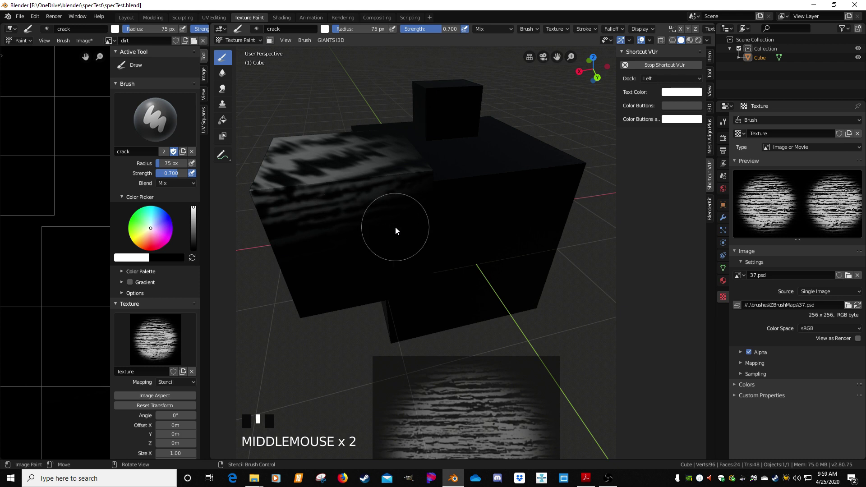
key(ctrl+z)
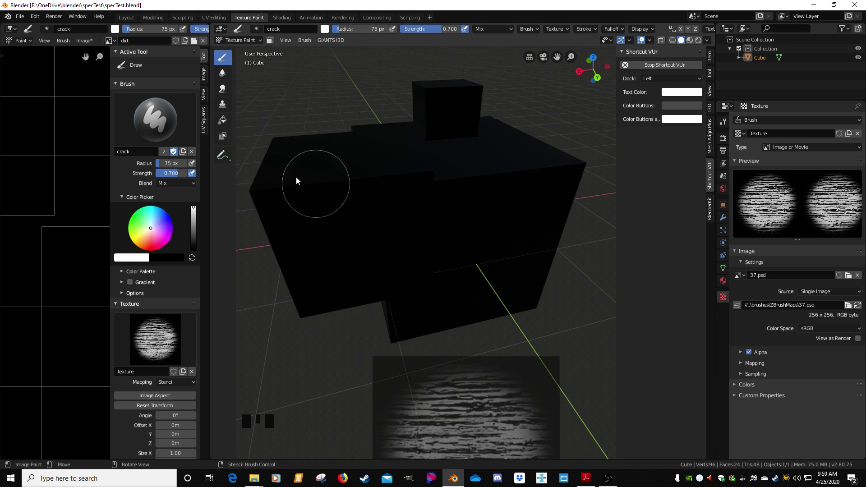
Step: Switch to the untextured default Brush, try a stroke along the model's top edge, and undo it
click(166, 121)
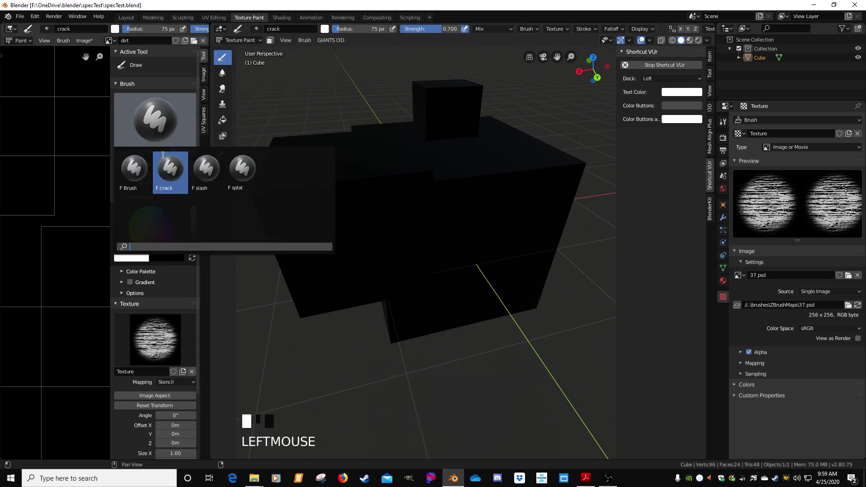
click(134, 178)
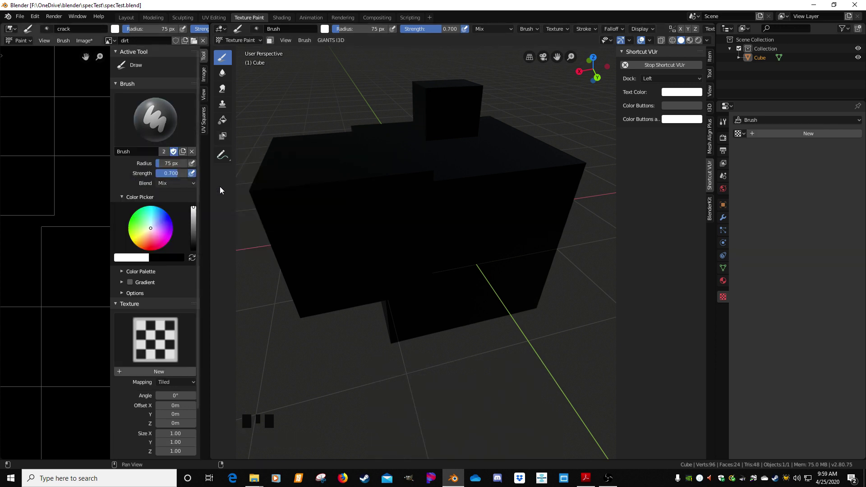
mouse_move(293, 185)
mouse_down()
mouse_move(377, 180)
mouse_move(433, 189)
mouse_move(574, 174)
mouse_move(254, 180)
mouse_up()
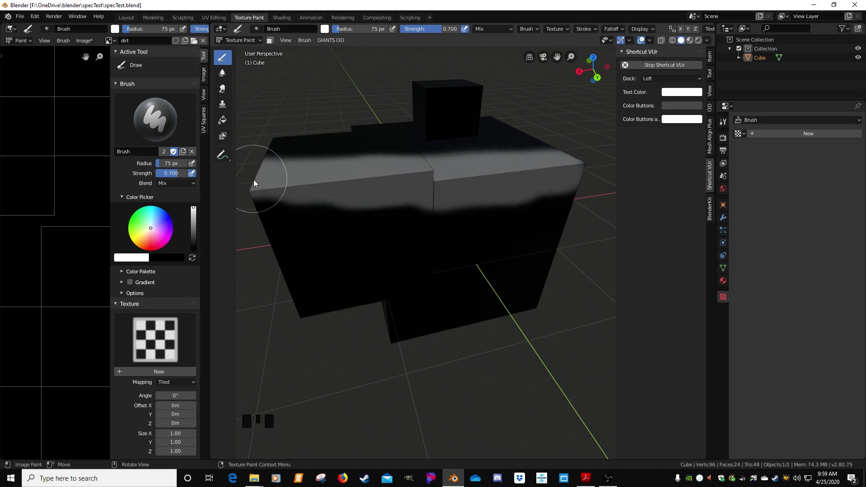
key(ctrl+z)
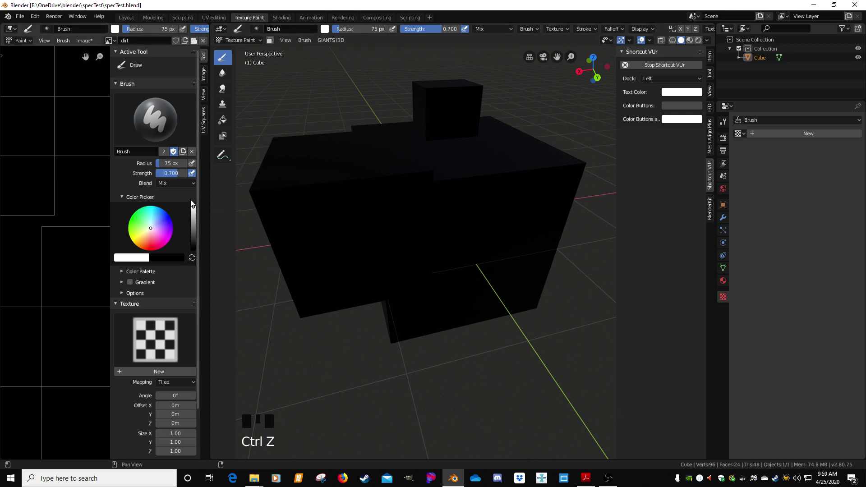
Step: Set the default brush's strength to 0.117, try faint strokes along the model's upper edges, and undo them
drag(178, 173, 156, 173)
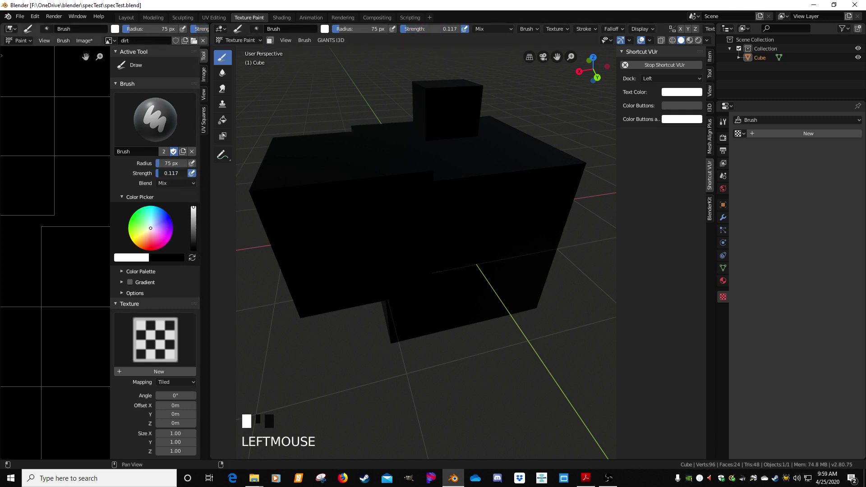
mouse_move(271, 183)
mouse_down()
mouse_move(396, 182)
mouse_move(277, 195)
mouse_move(288, 193)
mouse_up()
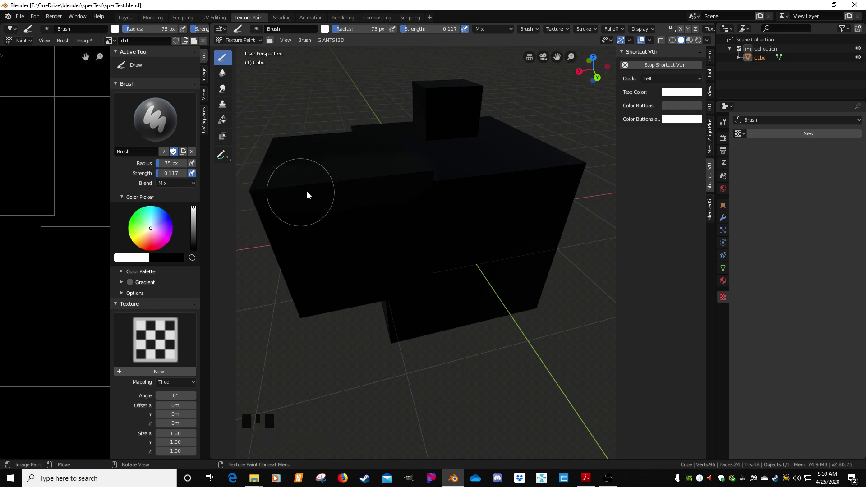
middle_drag(309, 192, 479, 235)
mouse_move(479, 239)
mouse_down()
mouse_move(464, 247)
mouse_move(422, 240)
mouse_move(546, 267)
mouse_move(498, 259)
mouse_up()
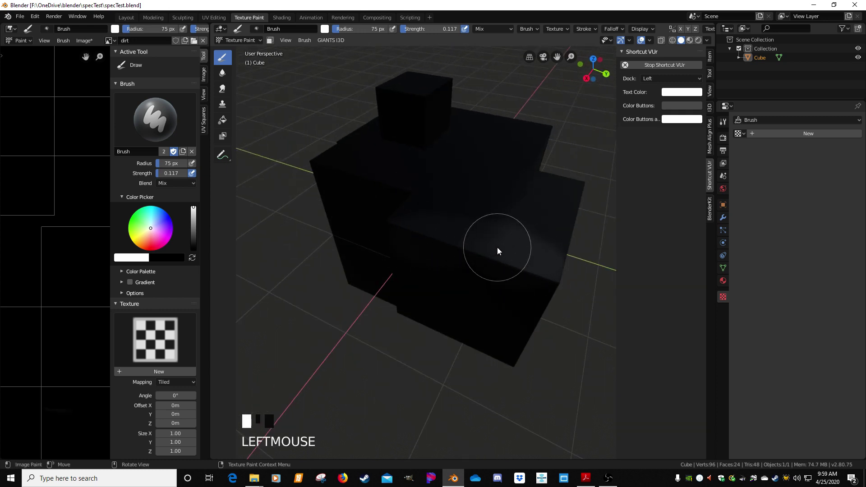
key(ctrl+z)
key(ctrl+z)
key(ctrl+z)
mouse_move(498, 252)
middle_down()
mouse_move(386, 248)
mouse_move(286, 207)
middle_up()
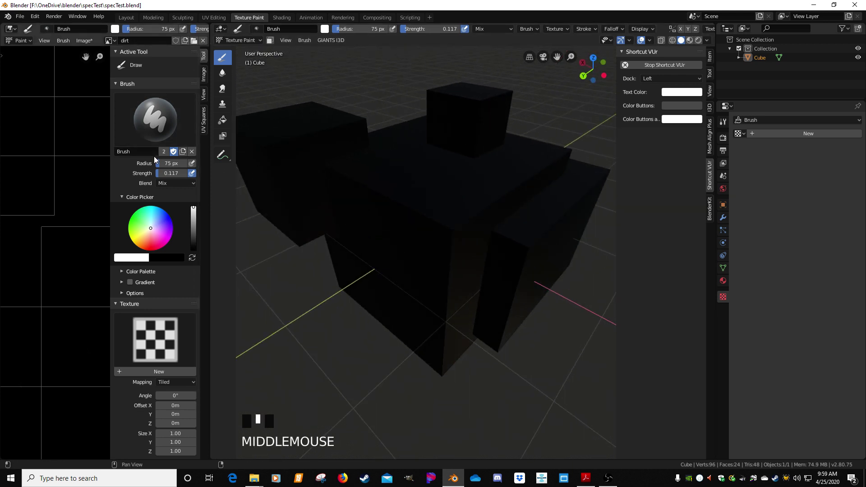
Step: Switch to the crack brush, keep its streaked image texture, and set the texture mapping to View Plane
click(154, 111)
click(170, 167)
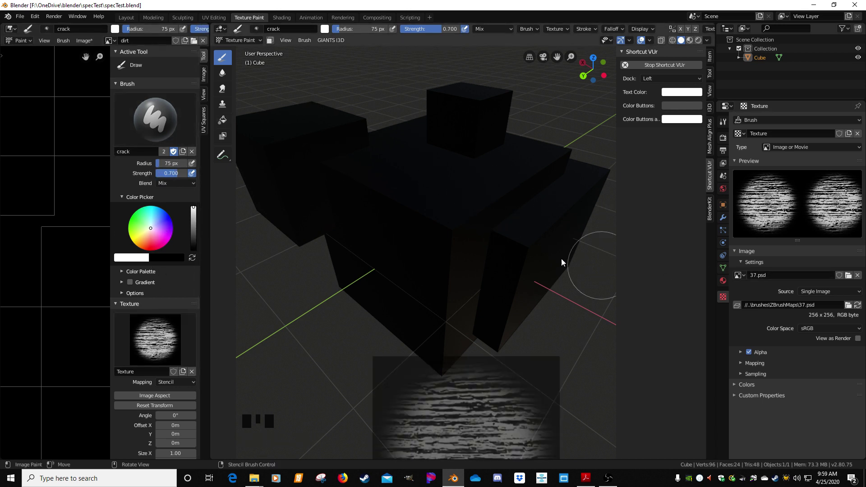
click(169, 324)
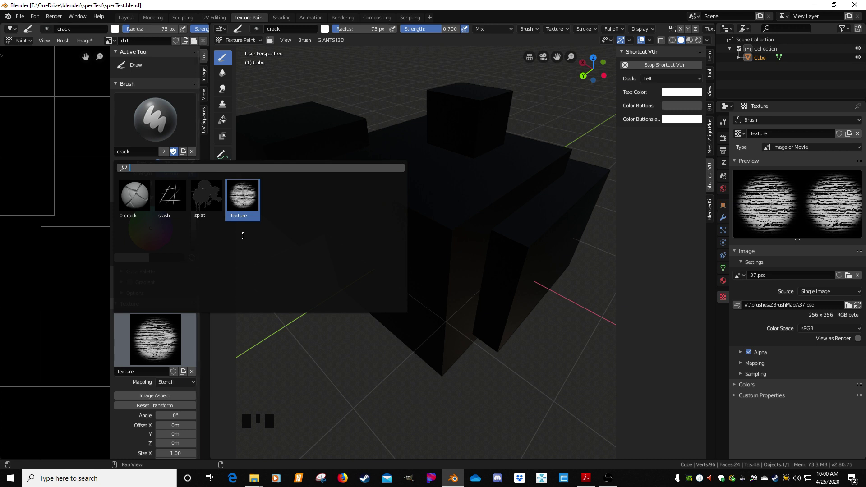
click(248, 213)
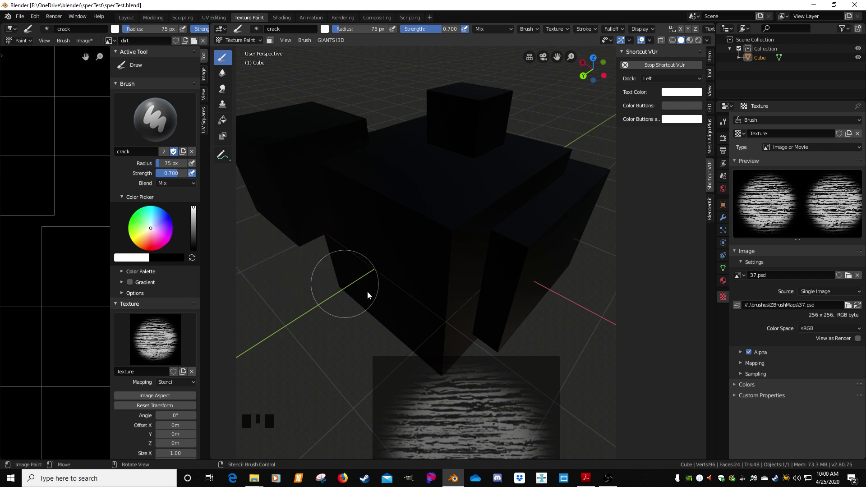
click(175, 382)
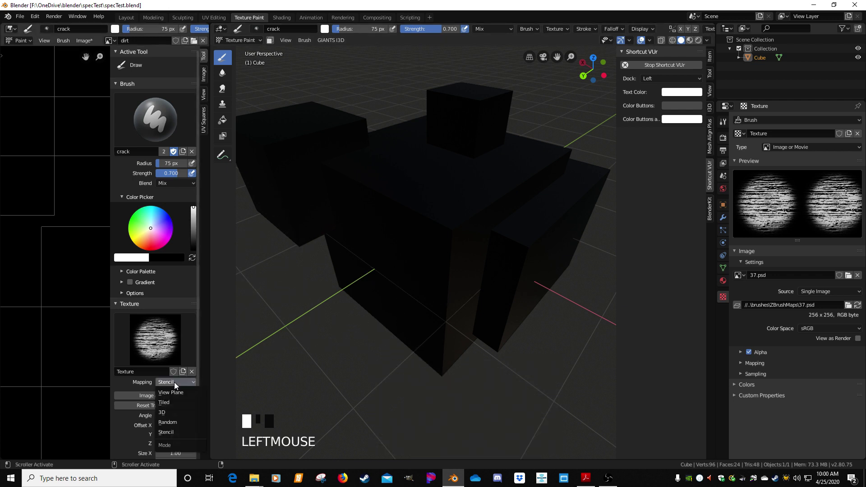
click(174, 397)
middle_drag(374, 345, 395, 368)
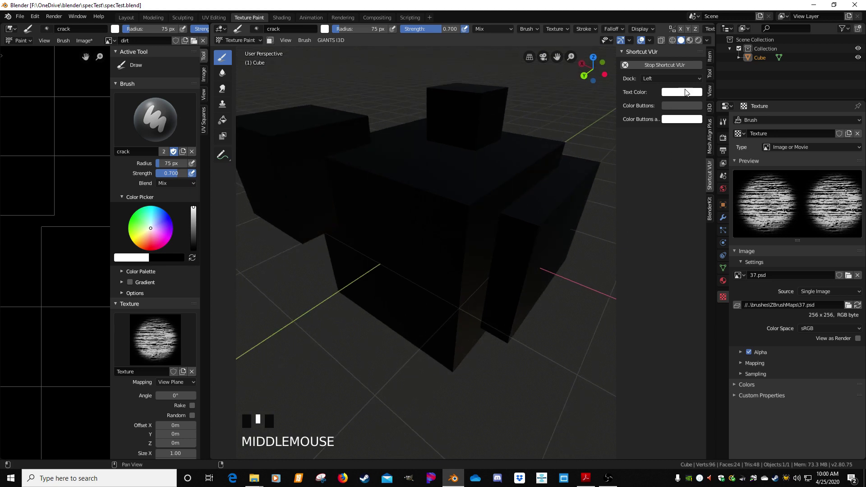
Step: Look through the Cycles render settings, examining the Film, Performance and Bake sections
middle_drag(527, 239, 546, 256)
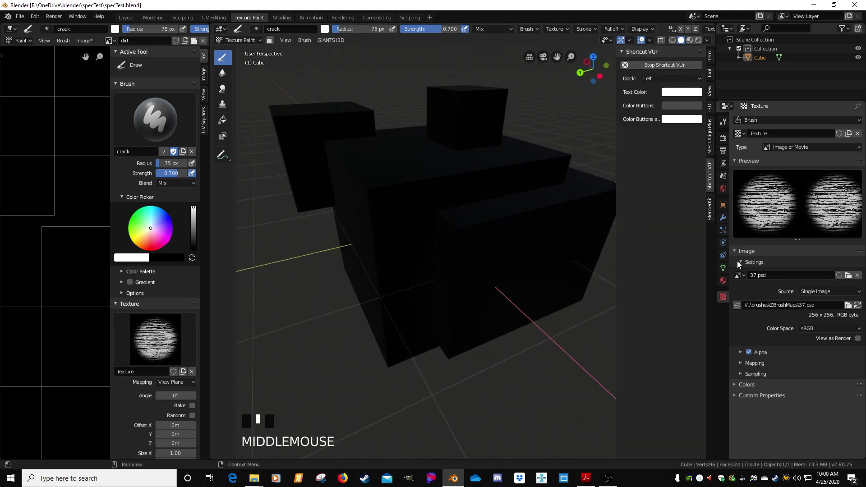
click(723, 138)
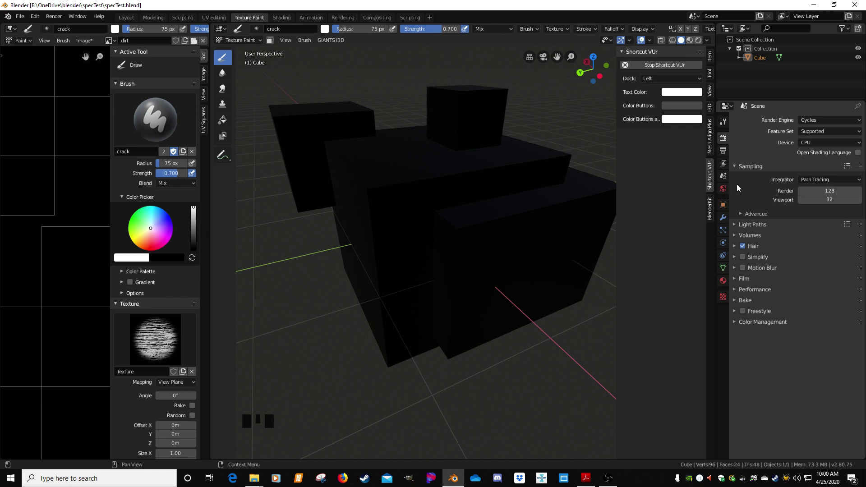
click(731, 279)
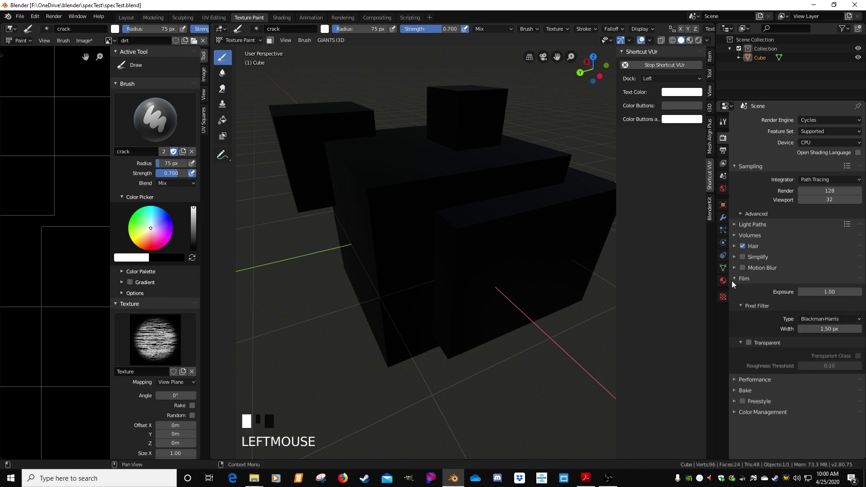
click(738, 279)
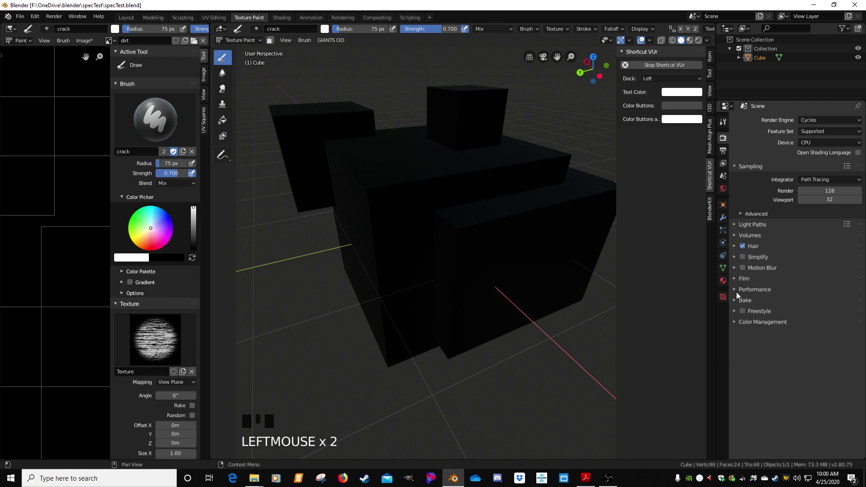
click(735, 290)
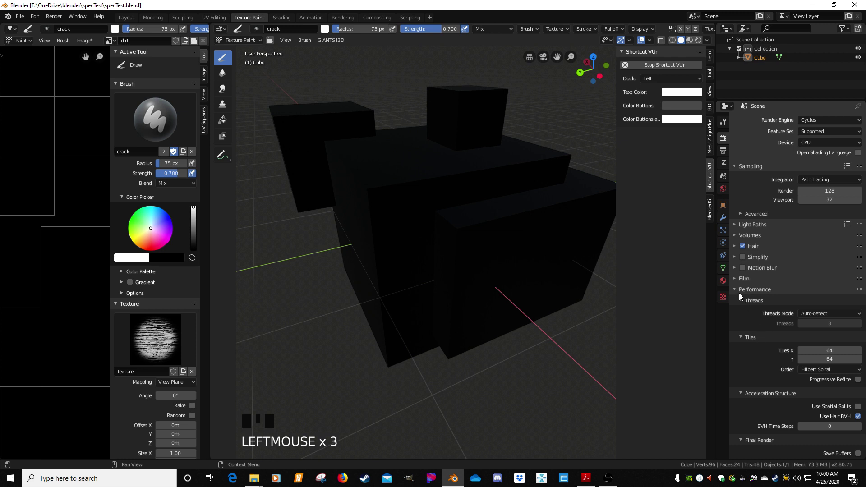
click(735, 290)
click(740, 300)
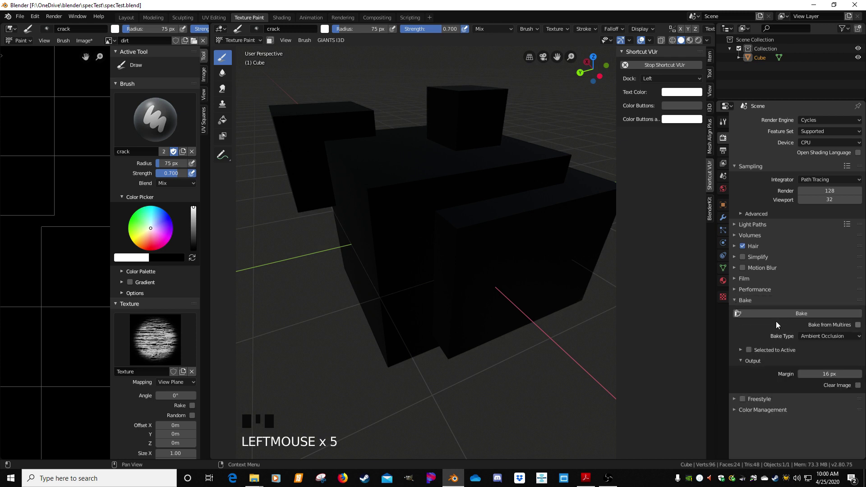
click(736, 290)
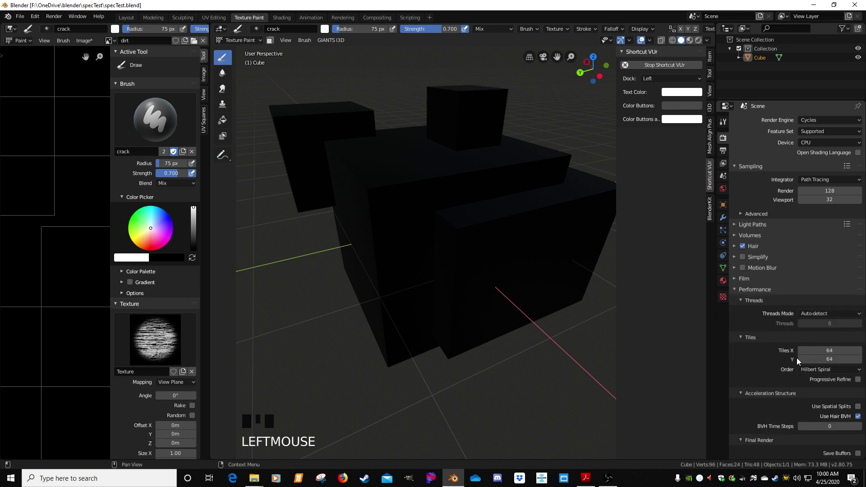
scroll(797, 358, down, 9)
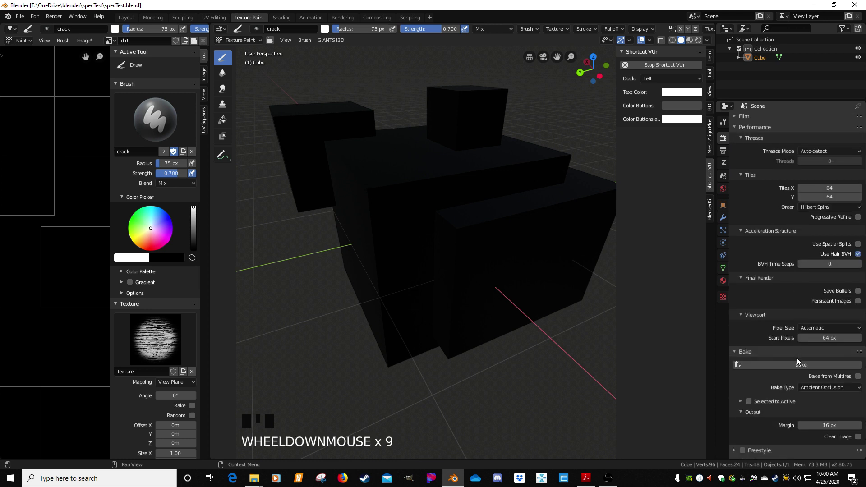
scroll(796, 361, down, 1)
scroll(796, 358, up, 8)
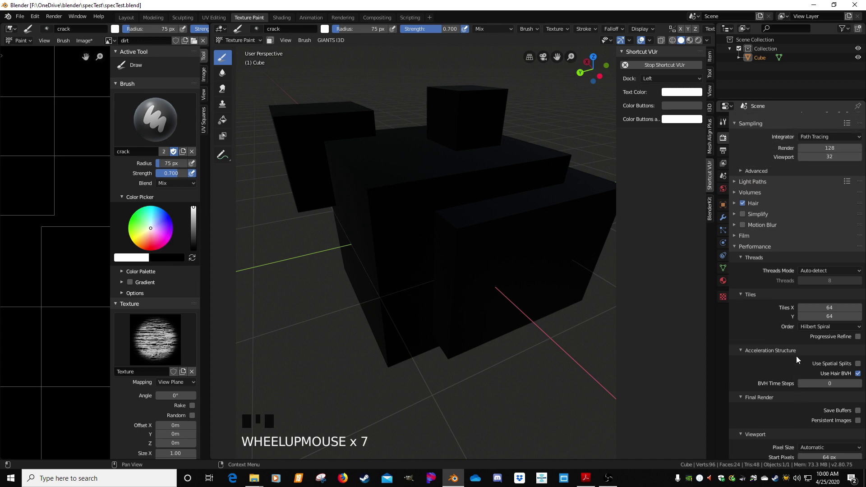
Step: Compare the model in Material Preview, Wireframe and Solid shading, and expand the Film render settings
mouse_move(472, 240)
middle_down()
mouse_move(462, 269)
mouse_move(568, 136)
mouse_move(509, 155)
mouse_move(553, 166)
middle_up()
click(689, 40)
scroll(564, 149, down, 2)
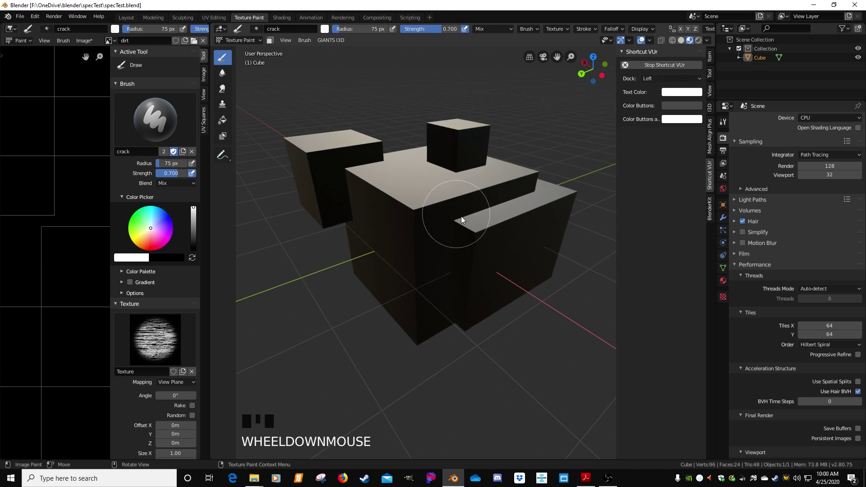
middle_drag(461, 216, 655, 70)
click(681, 41)
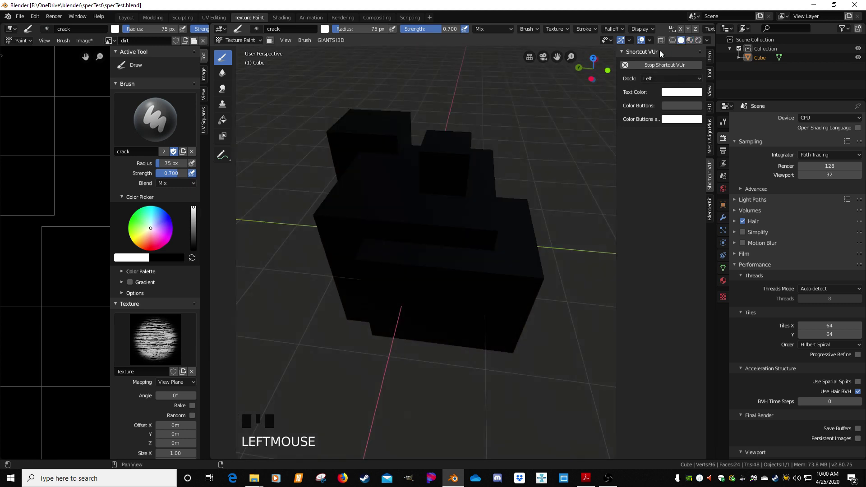
click(671, 40)
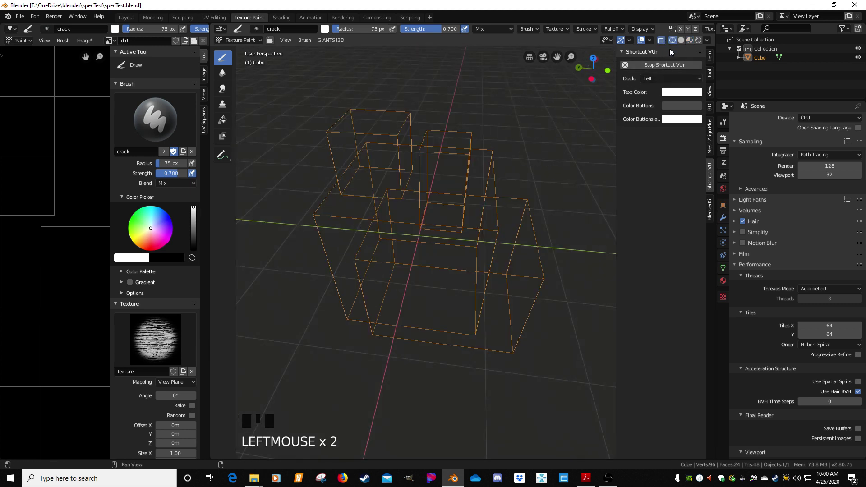
click(681, 40)
mouse_move(564, 156)
middle_down()
mouse_move(507, 159)
mouse_move(512, 134)
mouse_move(485, 153)
mouse_move(505, 164)
mouse_move(503, 155)
middle_up()
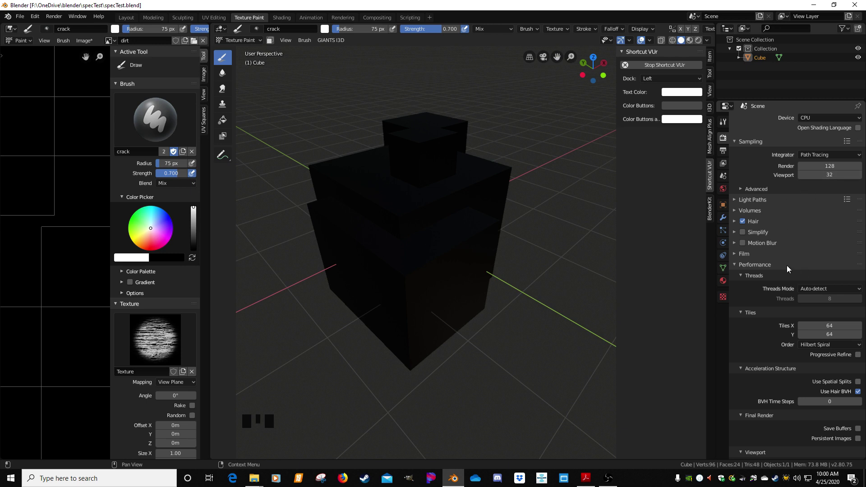
click(736, 254)
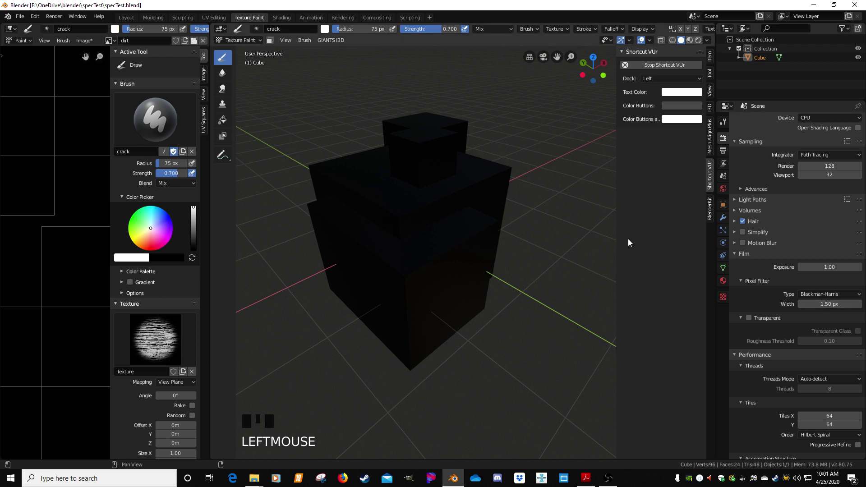
middle_drag(413, 233, 364, 220)
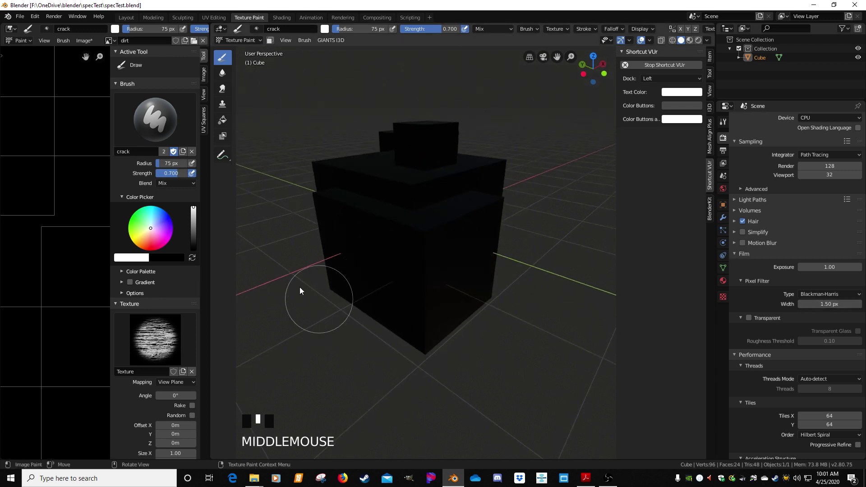
Step: Set the crack brush's strength to 0.158, test and undo a dab on the block's corner, and reduce the radius to 38 px
drag(174, 173, 162, 173)
click(159, 333)
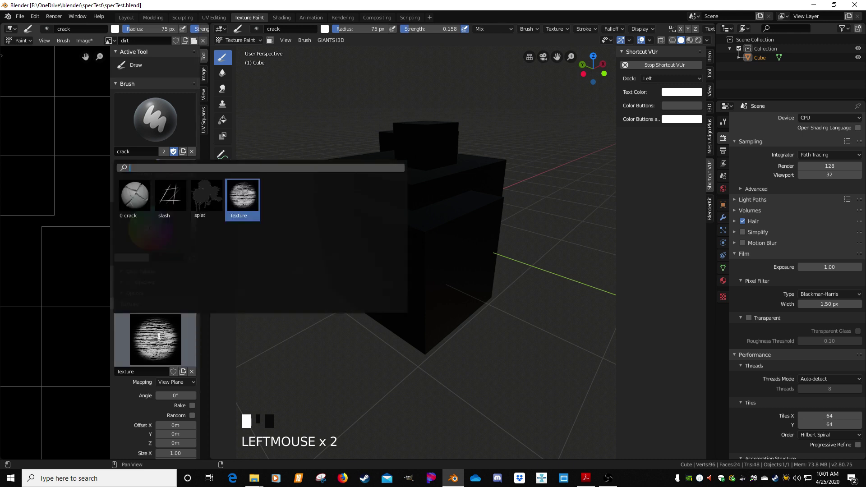
click(237, 205)
click(427, 275)
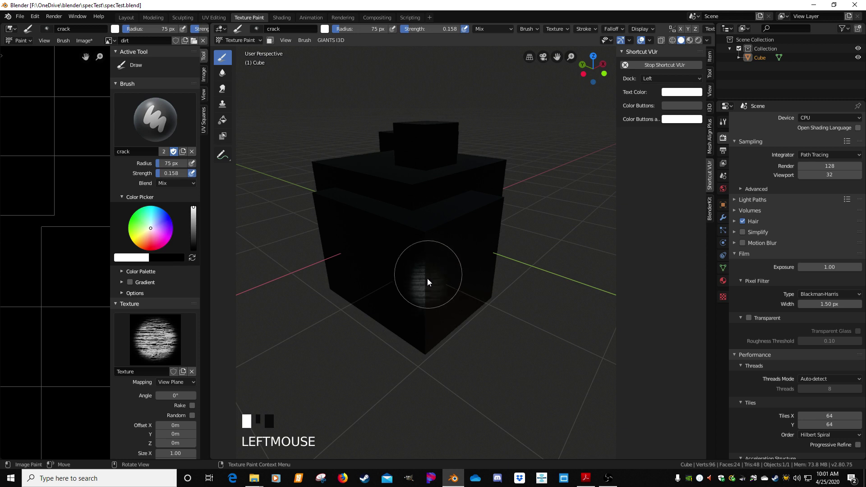
key(ctrl+z)
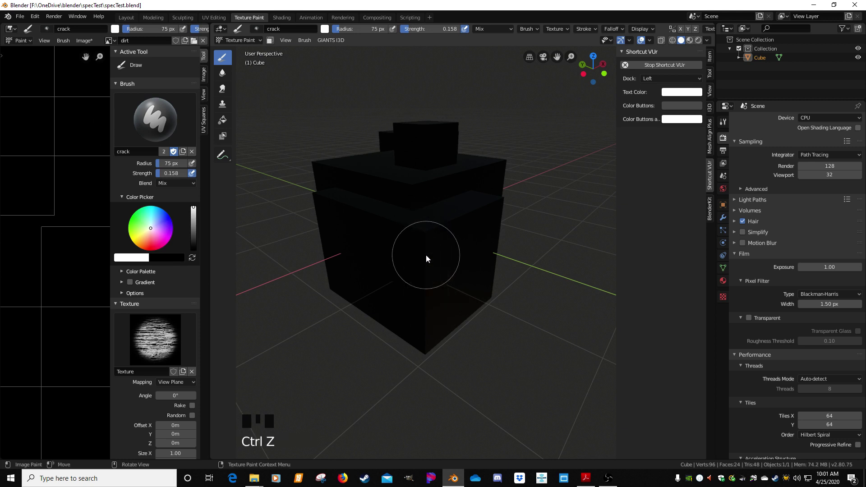
key(f)
click(415, 264)
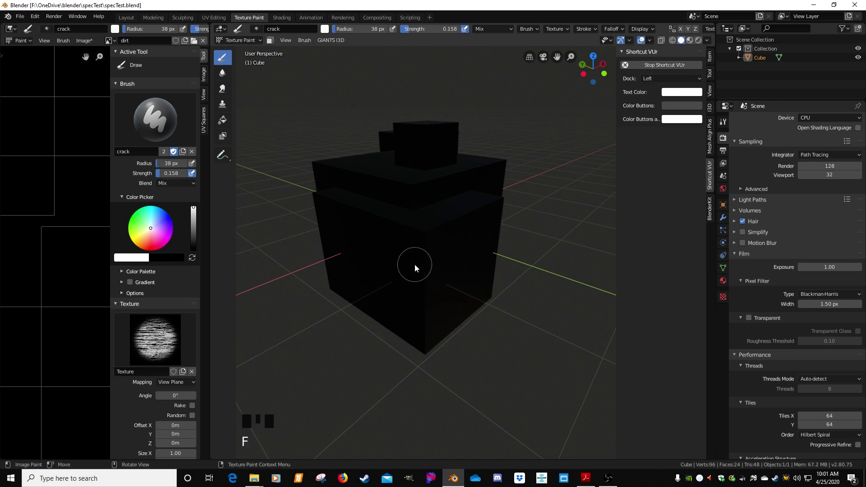
Step: Paint white wear down the outer vertical corner and along the long top edge of the low side block
scroll(442, 274, up, 2)
middle_drag(442, 275, 423, 232)
click(407, 207)
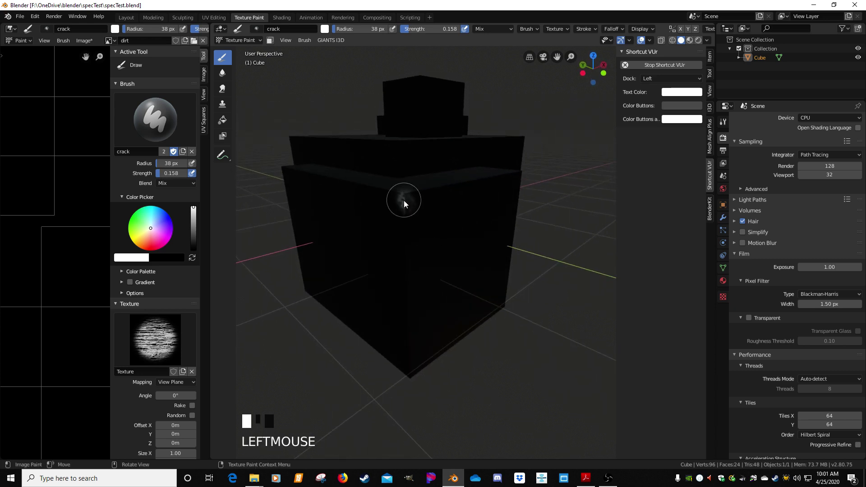
drag(406, 238, 410, 339)
mouse_move(407, 329)
middle_down()
mouse_move(423, 352)
mouse_move(518, 321)
middle_up()
click(518, 312)
mouse_move(519, 312)
mouse_down()
mouse_move(518, 304)
mouse_move(456, 296)
mouse_up()
mouse_move(393, 281)
middle_down()
mouse_move(443, 288)
mouse_move(515, 269)
middle_up()
click(544, 258)
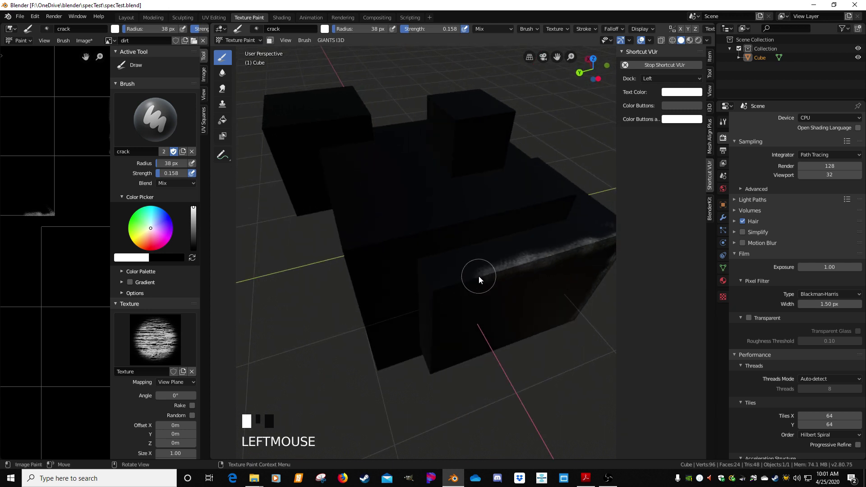
Step: Paint white wear down the side block's other outer vertical edge and along its outer bottom edge
middle_drag(434, 291, 485, 240)
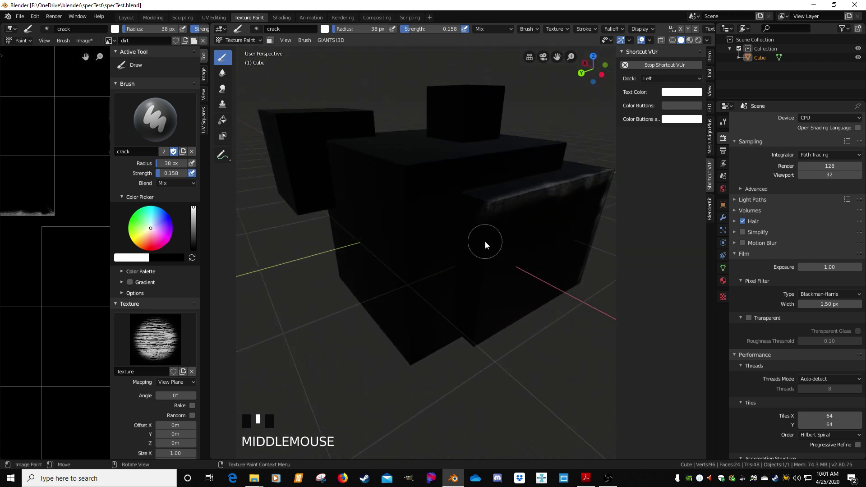
click(488, 209)
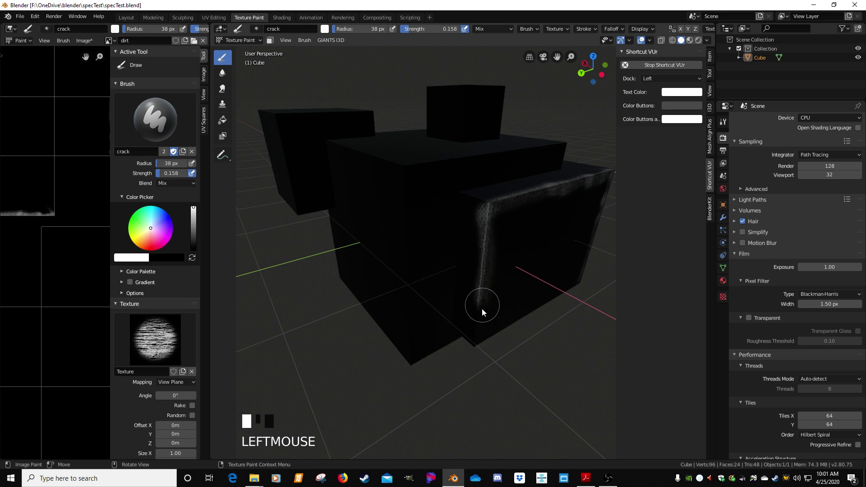
drag(475, 336, 475, 343)
mouse_move(476, 343)
middle_down()
mouse_move(464, 299)
mouse_move(385, 278)
mouse_move(402, 272)
middle_up()
click(470, 158)
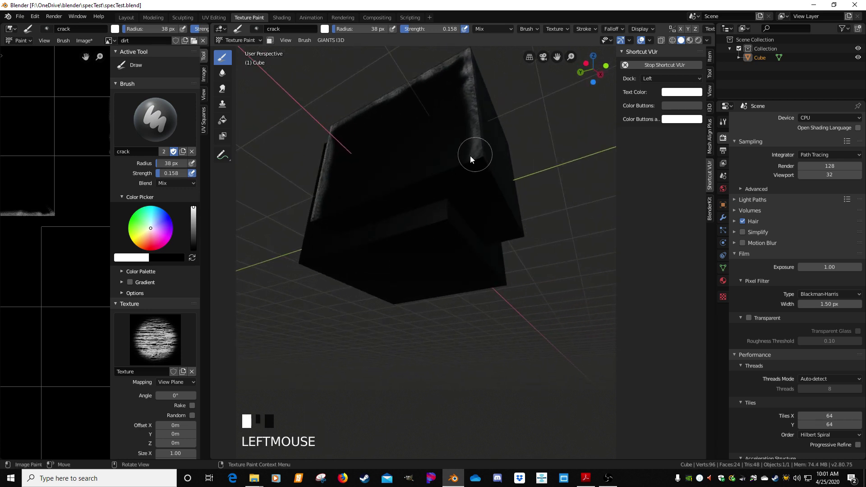
drag(480, 158, 421, 180)
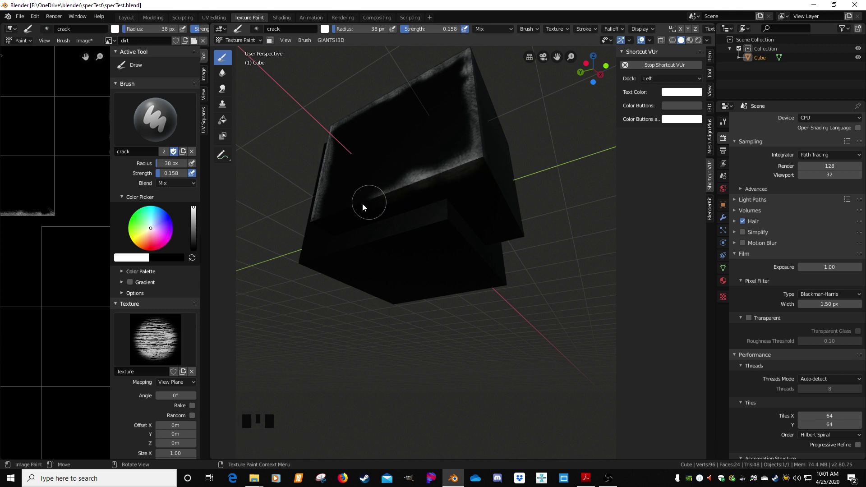
middle_drag(328, 217, 424, 221)
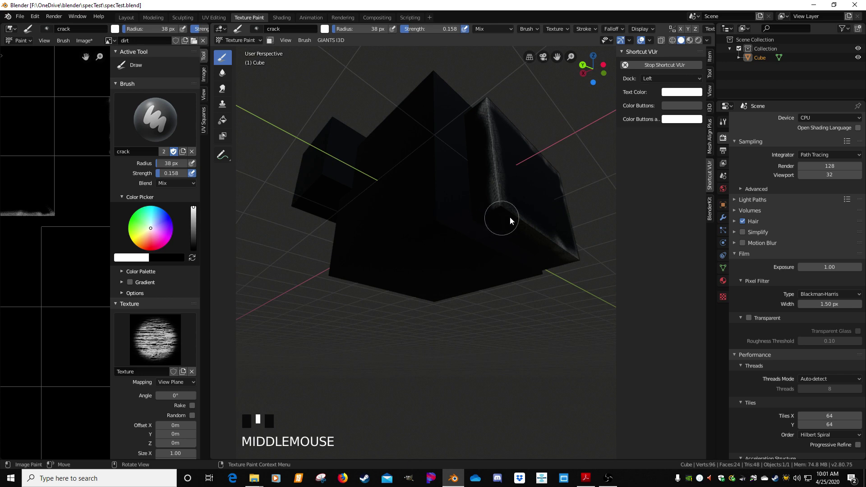
Step: Paint white wear at the low side block's lower corner and along its outer top edges
drag(510, 217, 504, 207)
mouse_move(510, 185)
middle_down()
mouse_move(443, 255)
mouse_move(391, 263)
mouse_move(330, 302)
middle_up()
drag(330, 302, 367, 286)
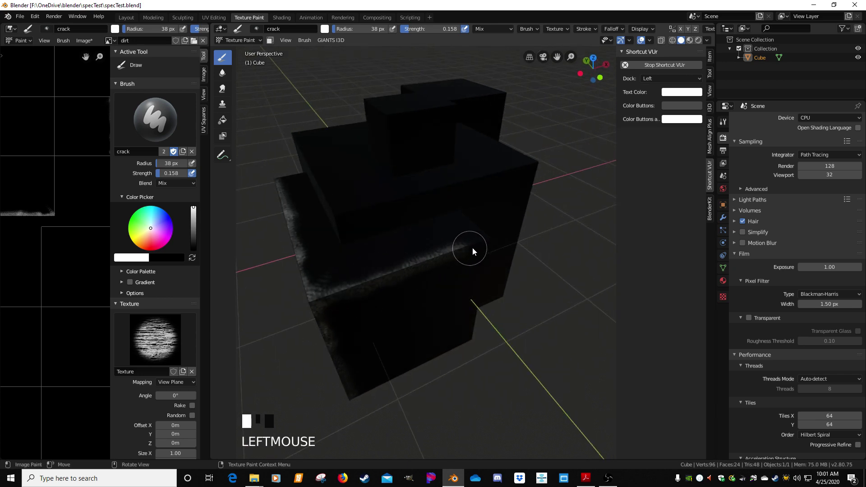
mouse_move(473, 247)
middle_down()
mouse_move(430, 262)
mouse_move(391, 253)
middle_up()
click(312, 229)
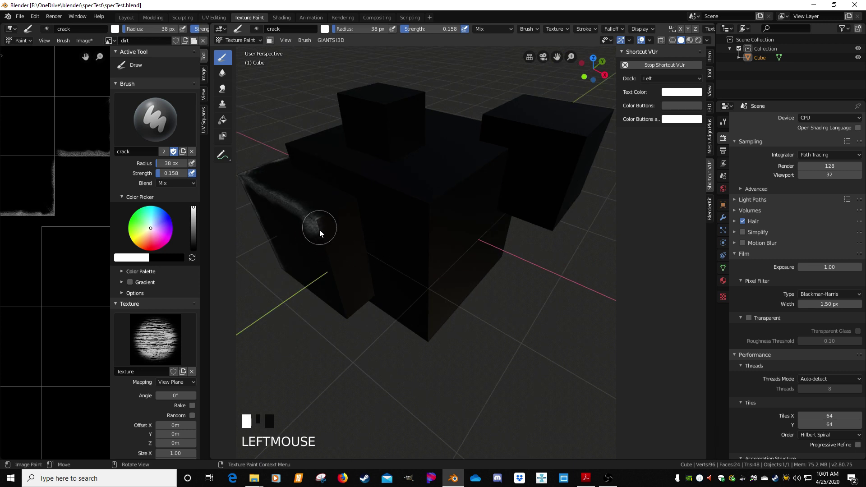
Step: Paint white wear down the low side block's remaining vertical edge and along its short top and bottom edges
drag(329, 256, 347, 312)
mouse_move(346, 312)
middle_down()
mouse_move(350, 328)
mouse_move(325, 292)
middle_up()
mouse_move(325, 292)
mouse_down()
mouse_move(335, 268)
mouse_move(337, 275)
mouse_up()
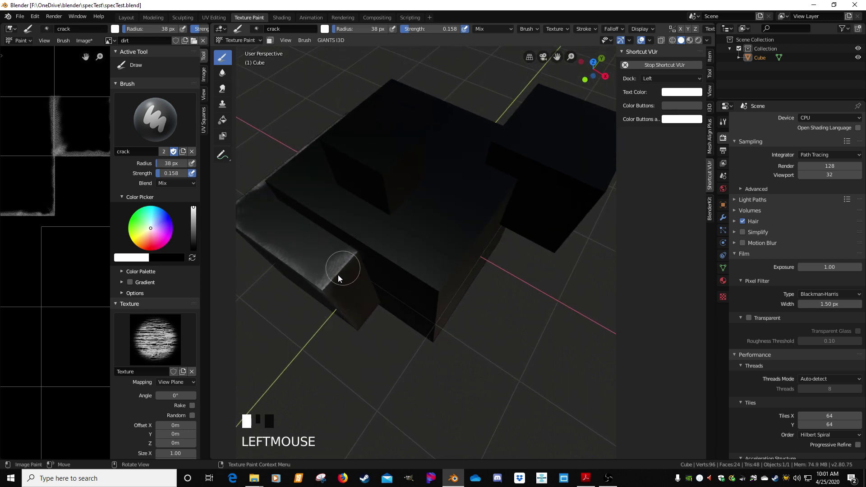
mouse_move(337, 274)
middle_down()
mouse_move(377, 253)
mouse_move(381, 176)
middle_up()
mouse_move(382, 179)
mouse_down()
mouse_move(405, 180)
mouse_move(361, 181)
mouse_up()
middle_drag(298, 179, 595, 188)
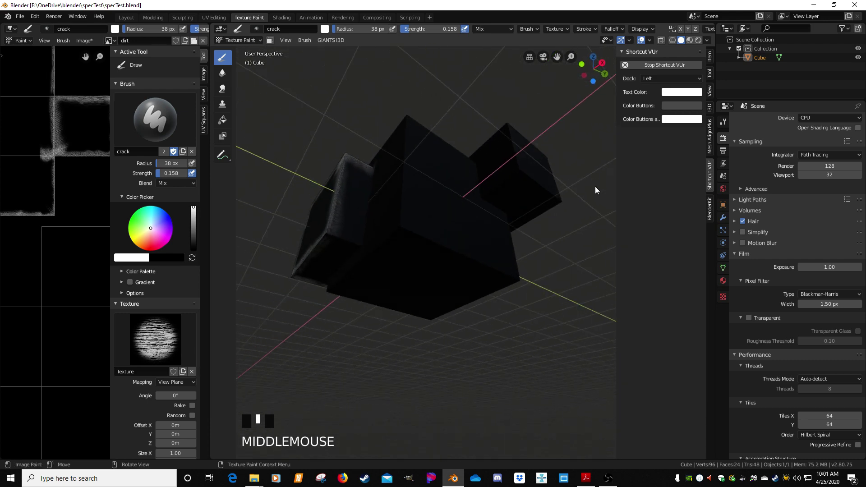
mouse_move(382, 256)
middle_down()
mouse_move(326, 236)
mouse_move(367, 299)
mouse_move(392, 154)
mouse_move(400, 199)
middle_up()
click(359, 248)
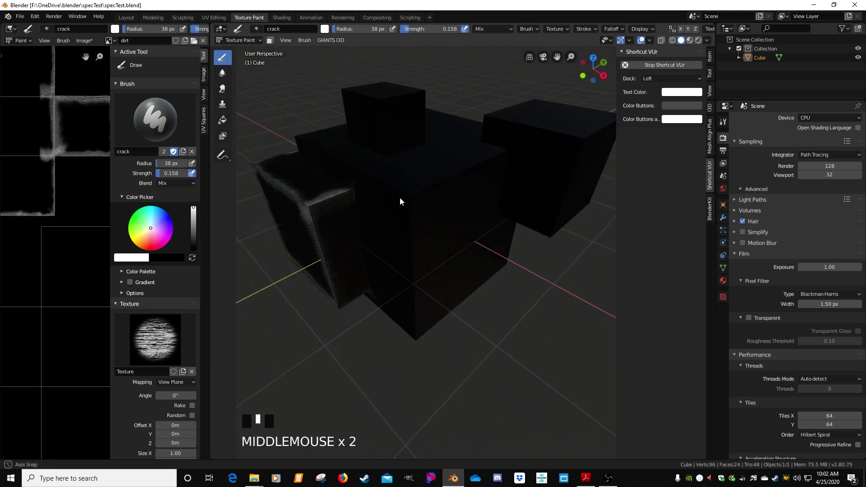
Step: Paint white wear down the main block's exposed vertical corner and along the bottom edge next to it
drag(406, 217, 406, 239)
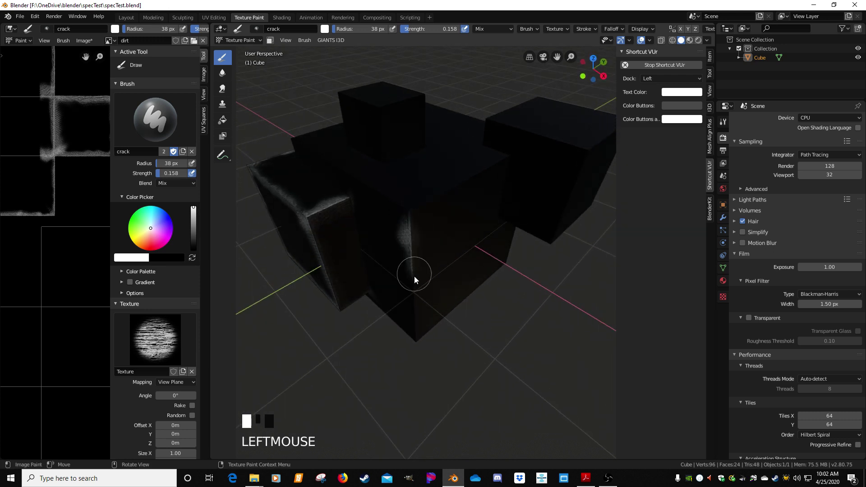
mouse_move(414, 252)
mouse_down()
mouse_move(410, 225)
mouse_move(420, 323)
mouse_up()
middle_drag(415, 336, 459, 256)
click(469, 253)
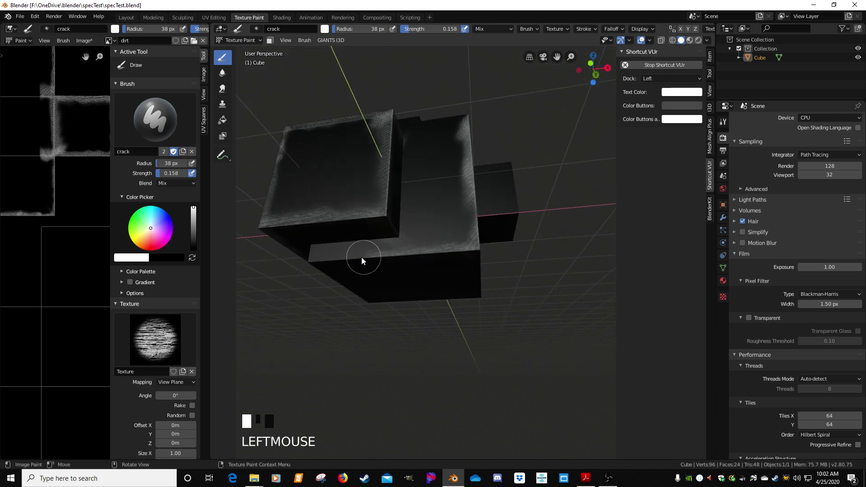
Step: Paint white wear along the main block's bottom edges and lower corners beneath the low side block
mouse_move(312, 259)
middle_down()
mouse_move(280, 245)
mouse_move(372, 237)
mouse_move(404, 277)
mouse_move(442, 279)
mouse_move(420, 273)
mouse_move(407, 237)
middle_up()
click(405, 211)
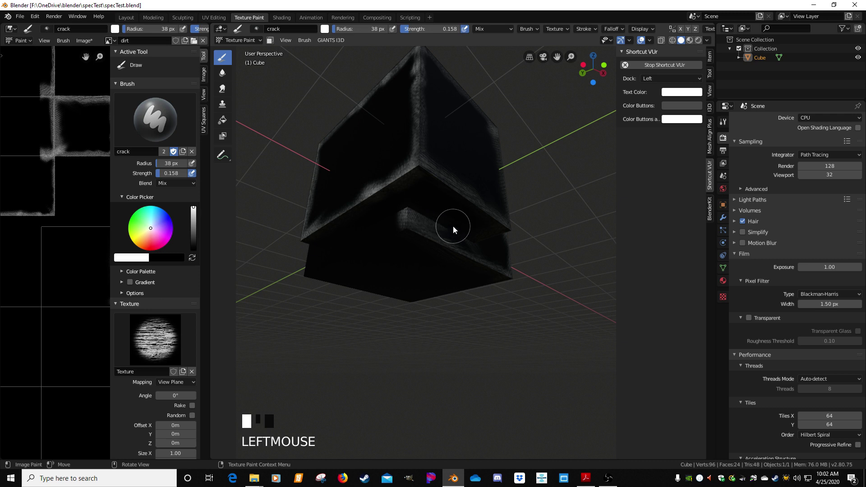
middle_drag(480, 239, 515, 231)
click(494, 220)
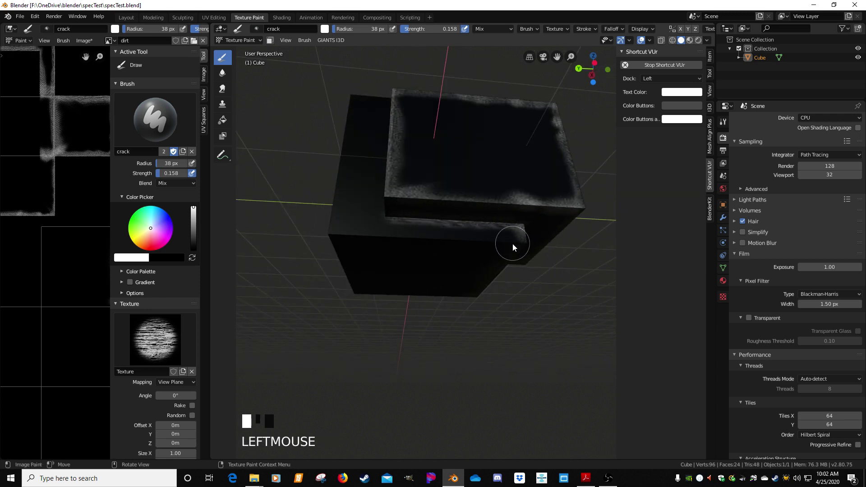
middle_drag(512, 244, 505, 236)
click(507, 226)
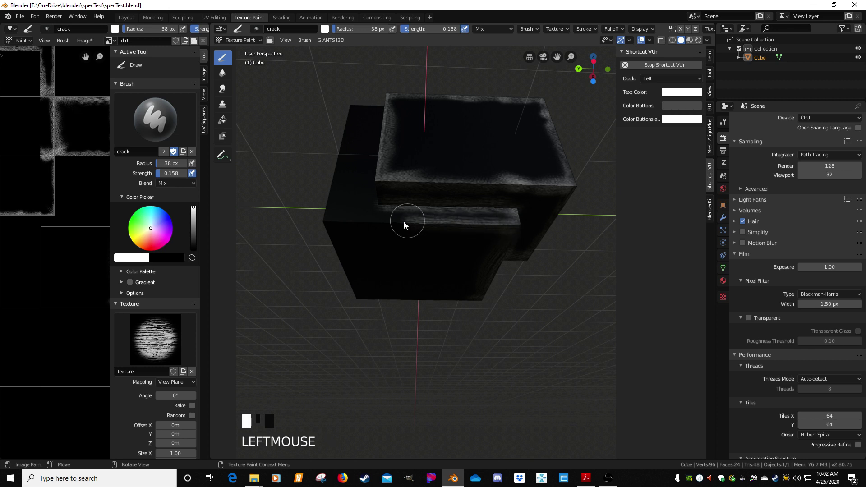
Step: Paint white wear up the vertical seam and along the top seam where the low side block meets the main block
middle_drag(326, 223, 407, 270)
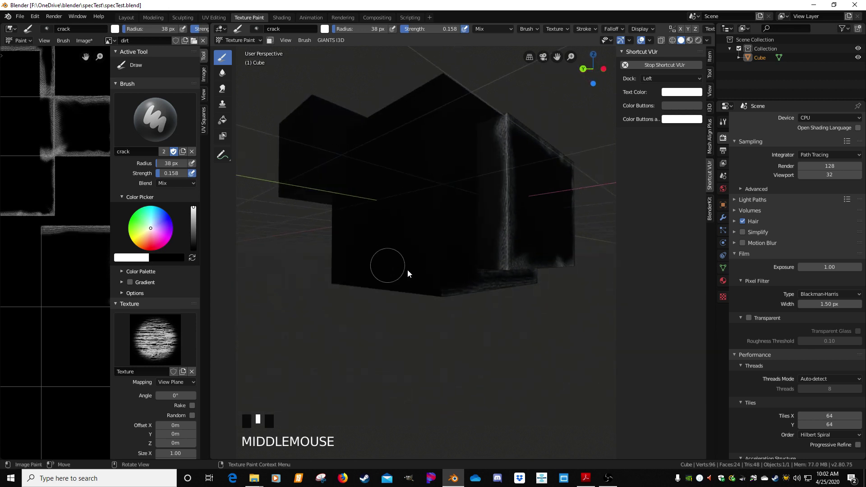
click(478, 242)
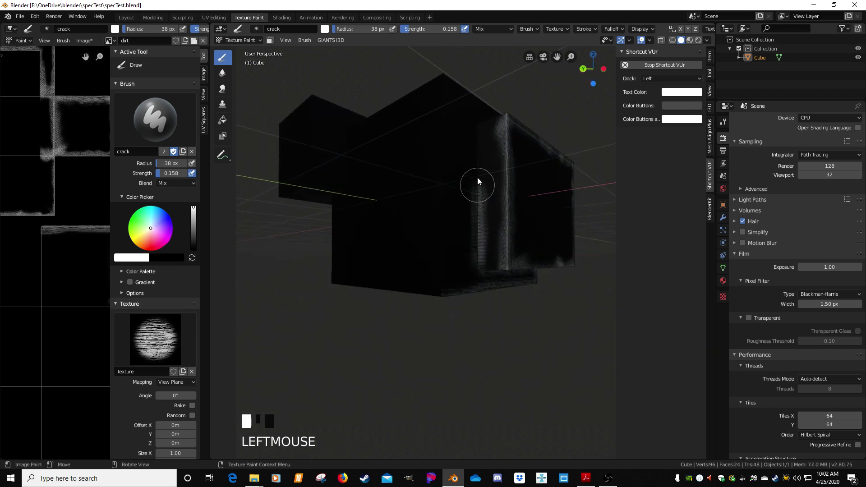
middle_drag(475, 124, 500, 202)
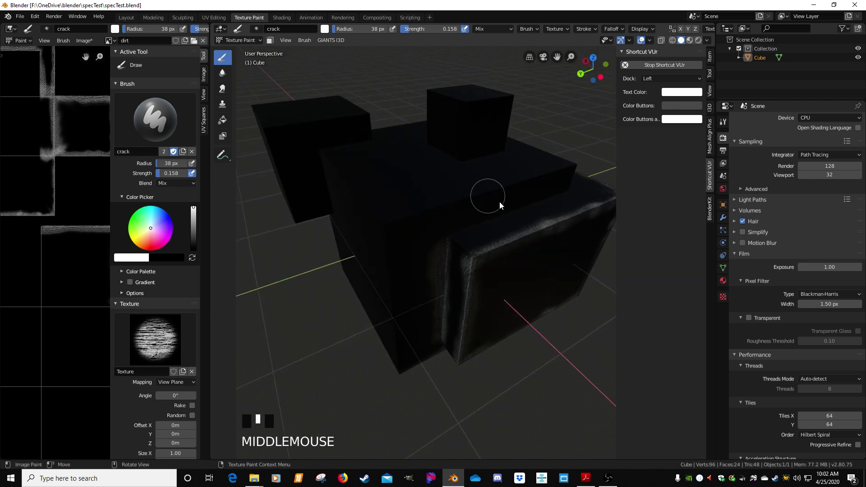
drag(562, 197, 489, 215)
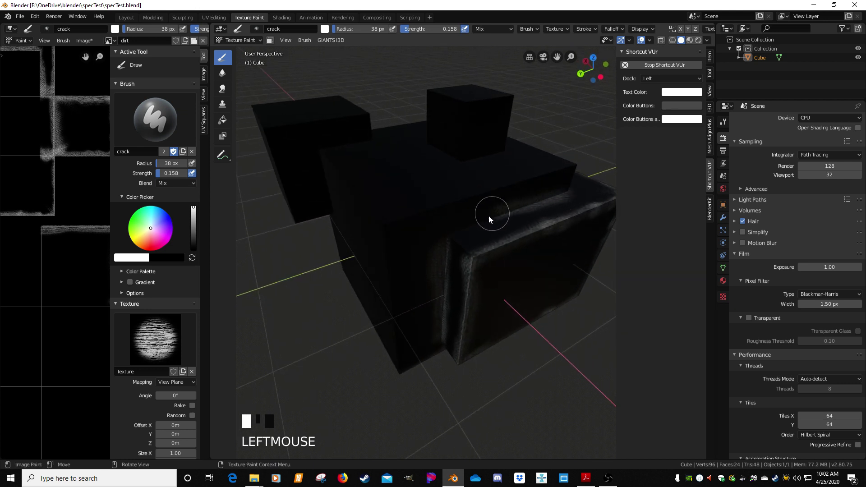
Step: Paint white wear along the full height of the main block's vertical corner beside the low side block's narrow end
middle_drag(470, 267, 487, 188)
drag(451, 226, 445, 196)
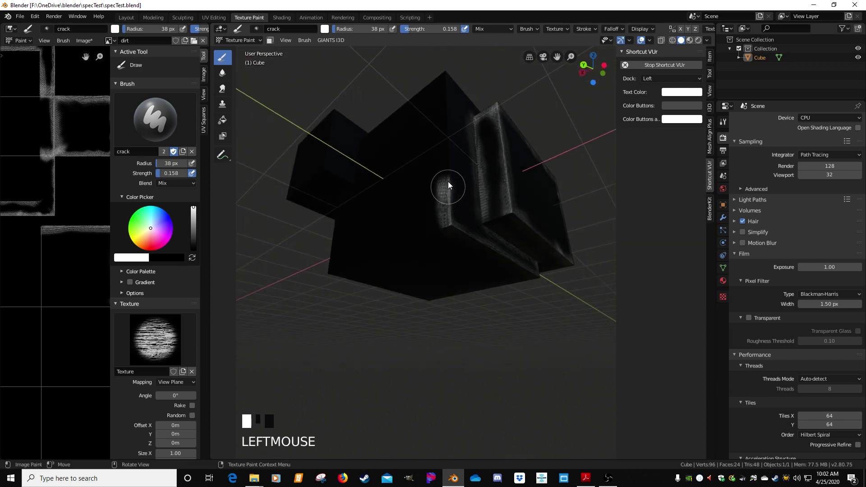
middle_drag(443, 118, 444, 190)
drag(458, 296, 462, 285)
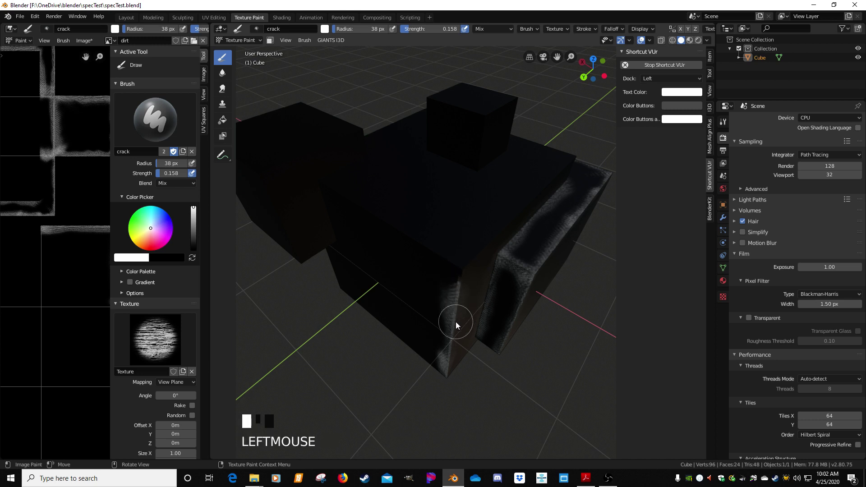
mouse_move(455, 321)
middle_down()
mouse_move(431, 333)
mouse_move(422, 315)
middle_up()
drag(422, 314, 410, 233)
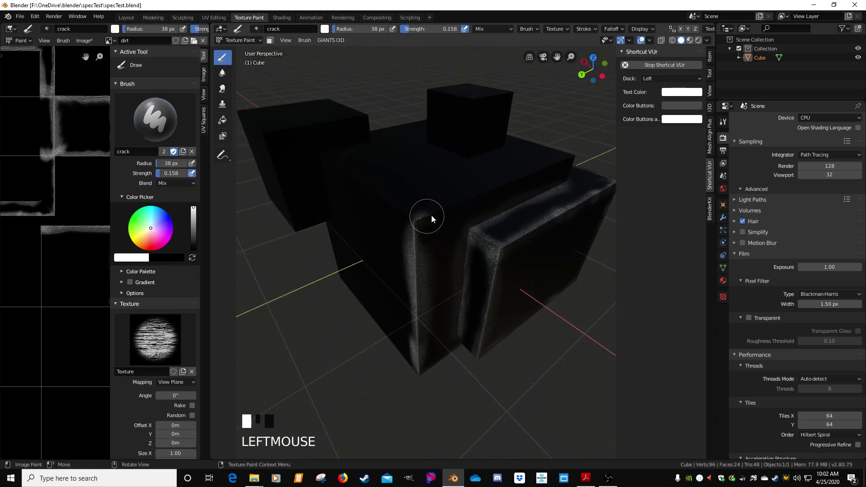
Step: Paint white wear along the main block's upper edges and the stepped seam just above the low side block
mouse_move(458, 209)
middle_down()
mouse_move(407, 222)
mouse_move(334, 207)
middle_up()
drag(334, 207, 421, 195)
middle_drag(526, 202, 458, 203)
drag(310, 192, 332, 185)
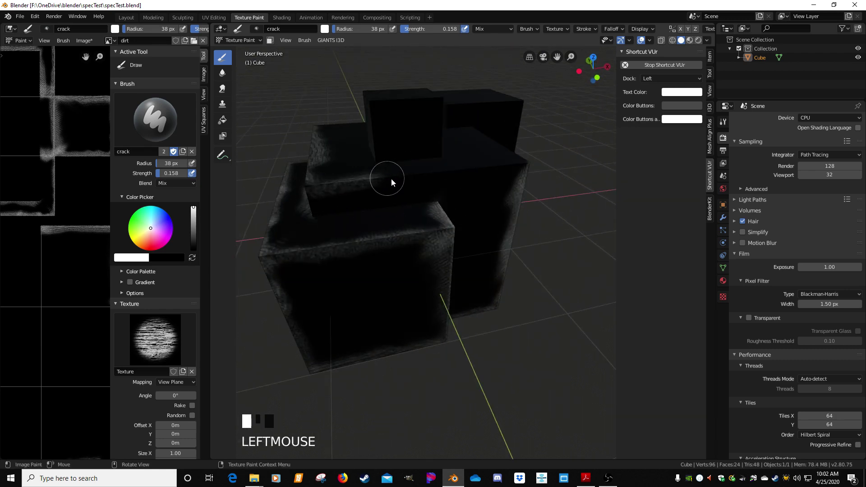
drag(432, 198, 368, 209)
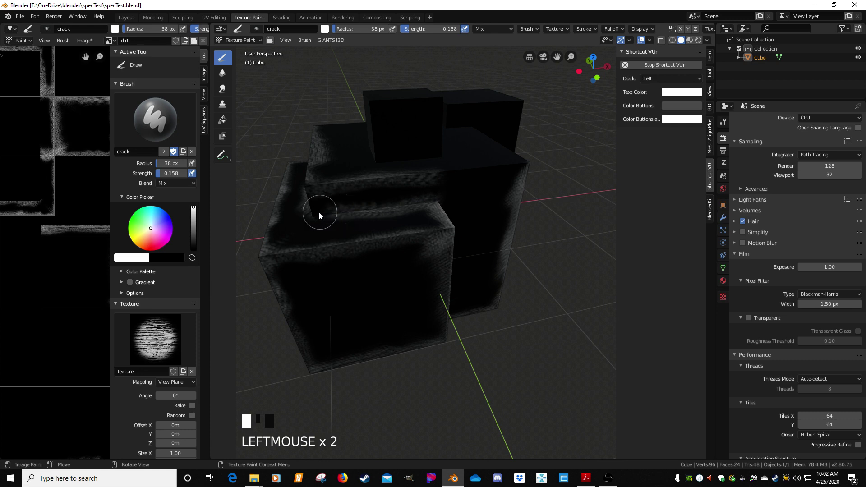
middle_drag(318, 212, 438, 236)
mouse_move(439, 235)
mouse_down()
mouse_move(432, 246)
mouse_move(372, 233)
mouse_up()
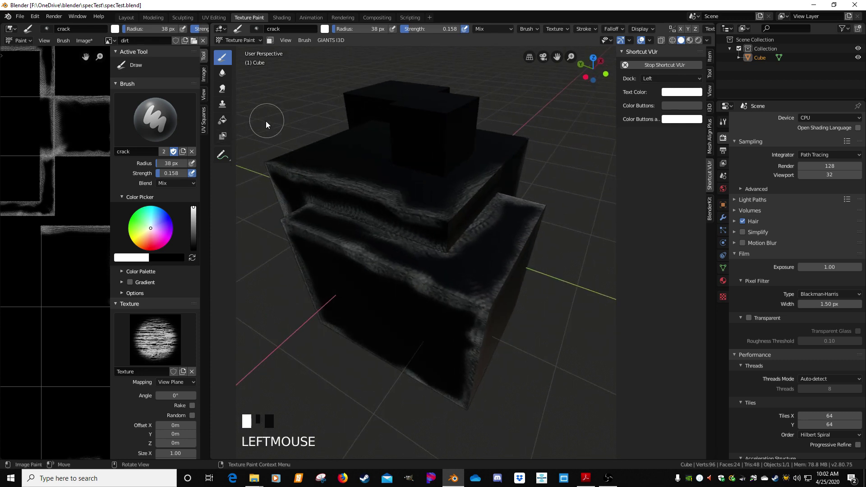
Step: Switch to the Soften brush and blur the painted wear along the main block's upper edges and the step below
click(222, 75)
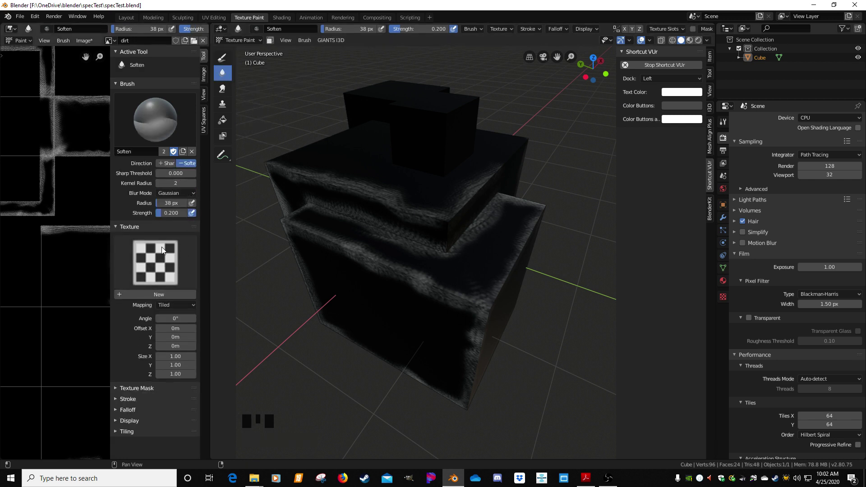
click(155, 140)
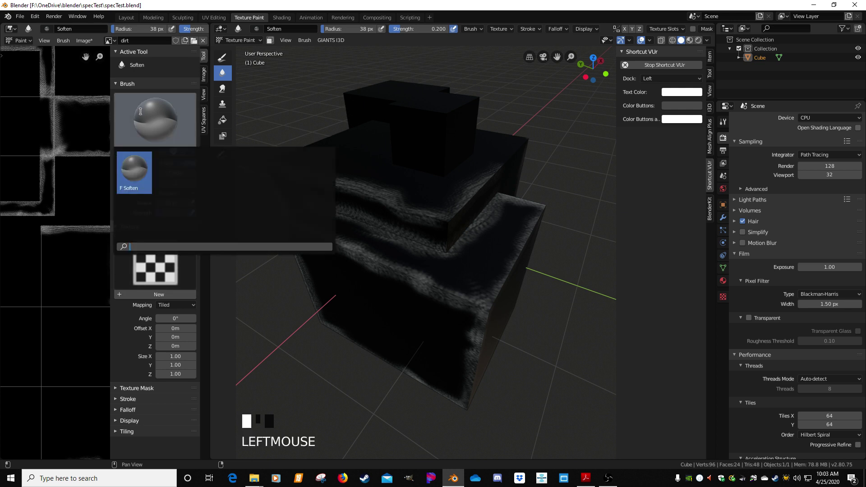
click(134, 161)
click(385, 183)
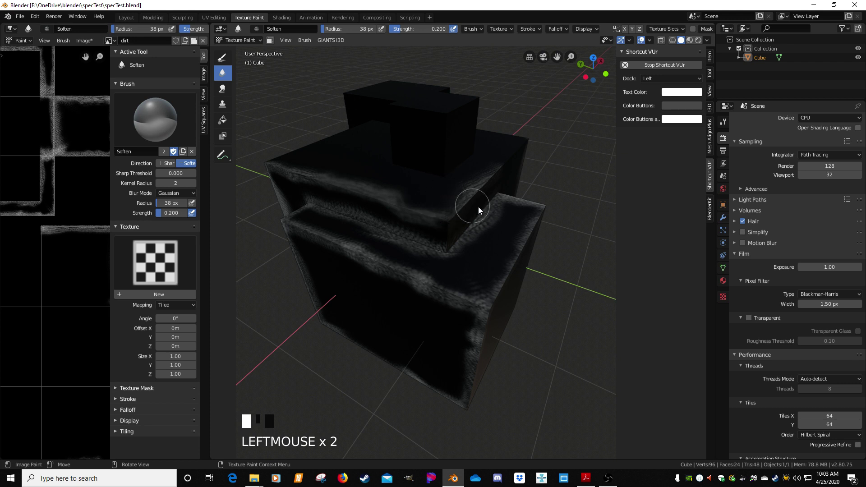
mouse_move(464, 184)
middle_down()
mouse_move(478, 193)
mouse_move(428, 196)
mouse_move(441, 201)
middle_up()
click(428, 196)
click(414, 219)
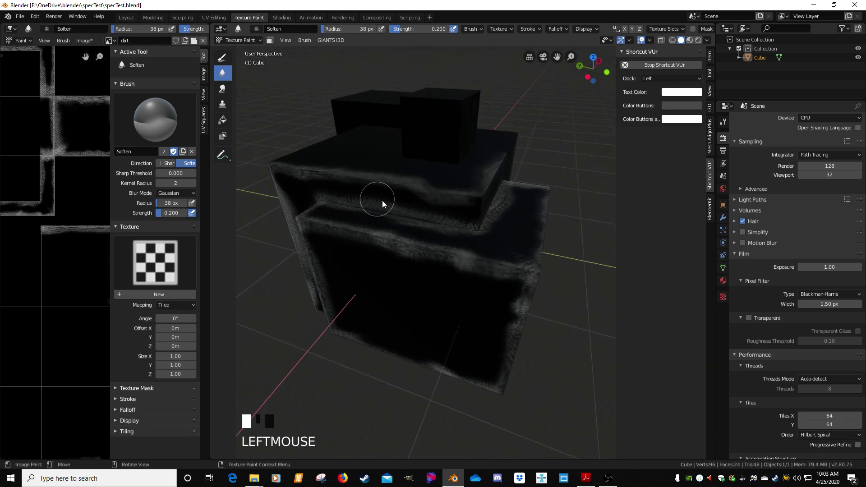
middle_drag(434, 213, 391, 228)
click(439, 212)
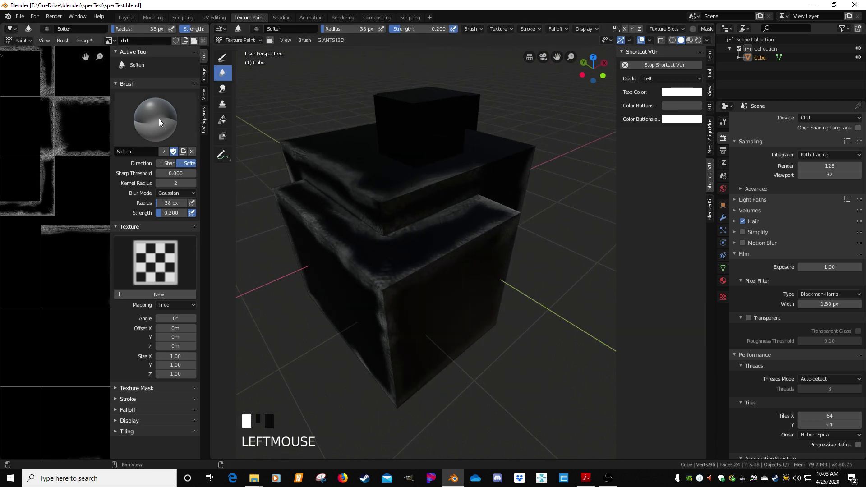
Step: Switch to the Smear brush and smudge the wear along the low side block's vertical corner and its upper end
click(223, 91)
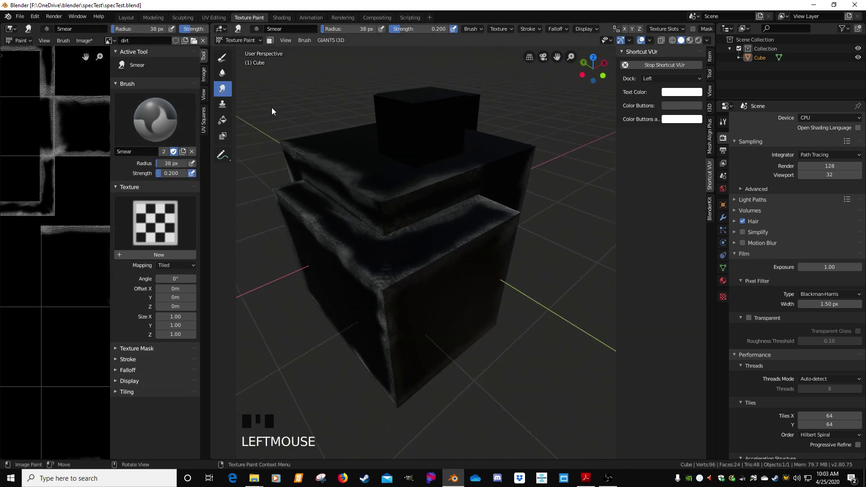
middle_drag(374, 195, 405, 202)
click(393, 214)
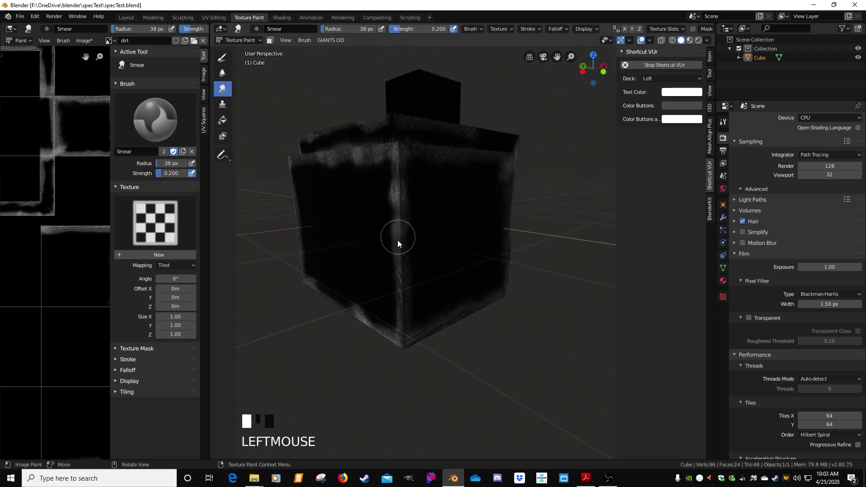
mouse_move(395, 289)
middle_down()
mouse_move(401, 174)
mouse_move(396, 249)
middle_up()
click(395, 130)
click(393, 133)
click(385, 138)
click(392, 200)
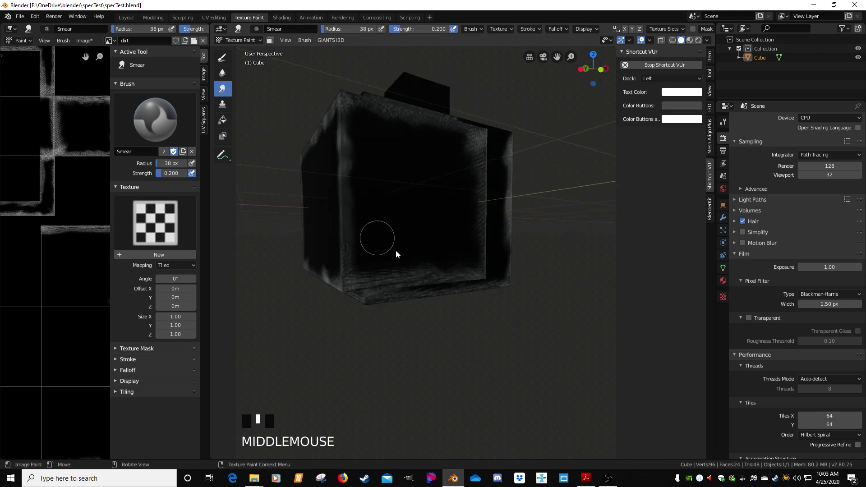
Step: Smear the wear along the low side block's bottom edge and in the upper corner of its outer face
click(425, 269)
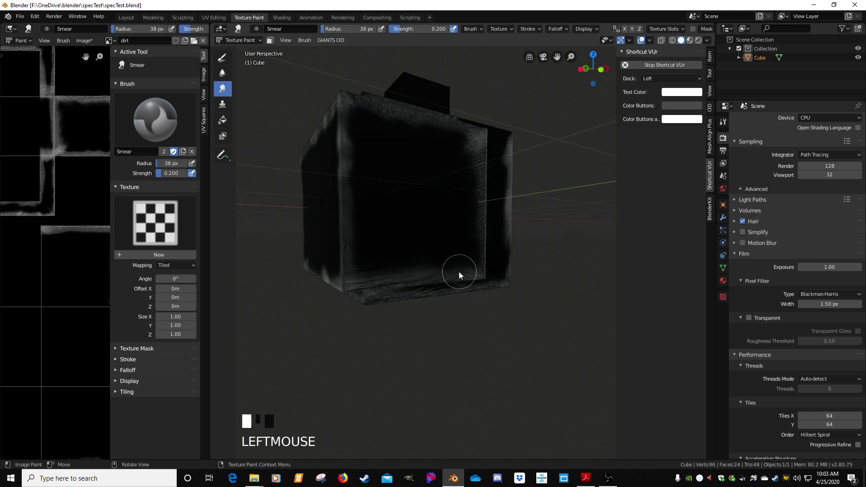
middle_drag(472, 254, 439, 264)
click(439, 266)
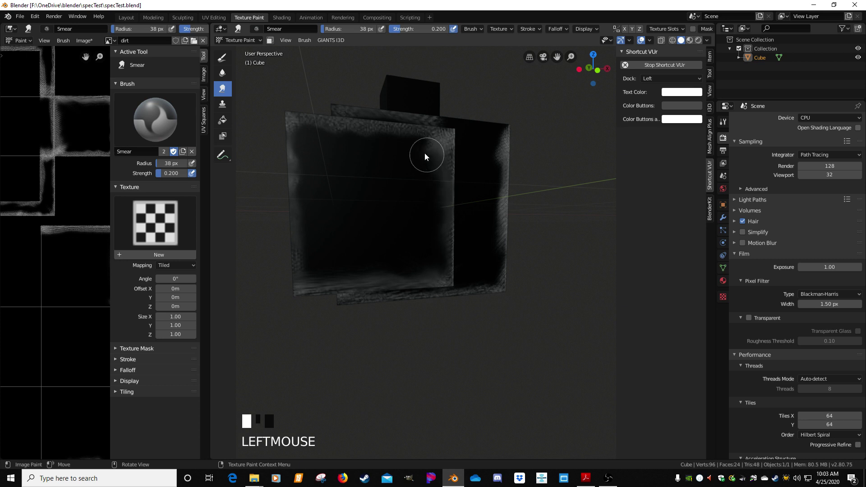
drag(425, 157, 434, 149)
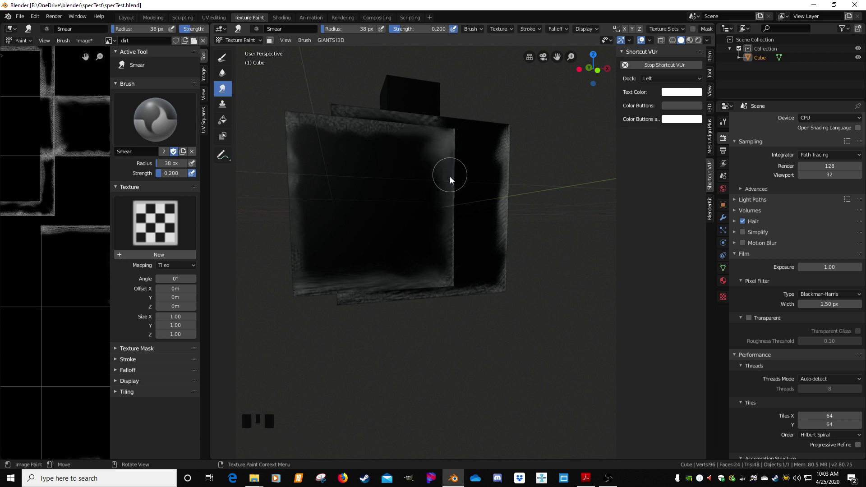
middle_drag(441, 174, 397, 189)
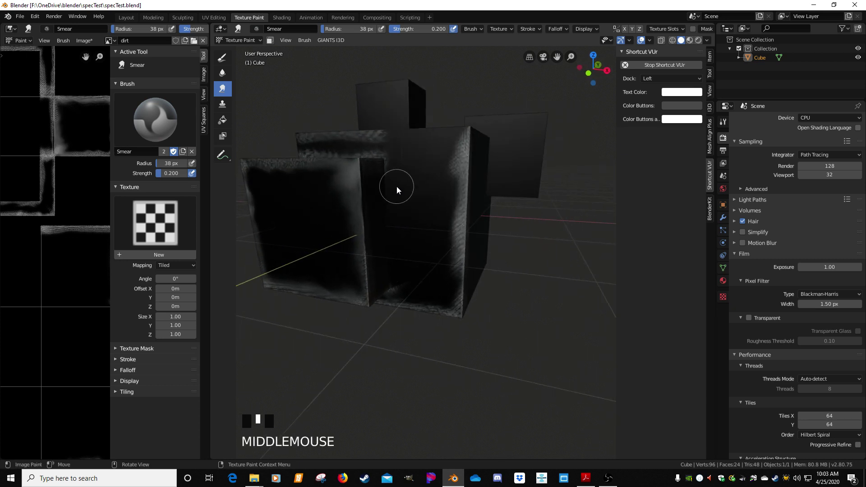
Step: Return to the Draw tool with the crack brush and set its texture to splat
click(221, 57)
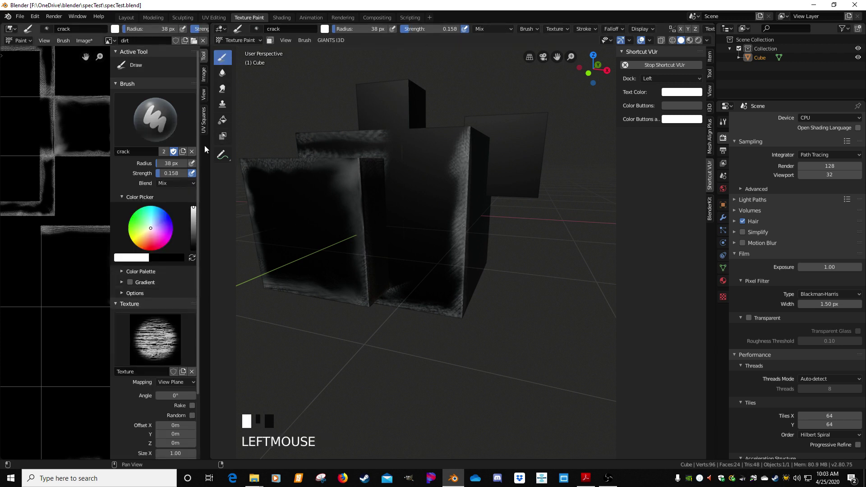
click(145, 351)
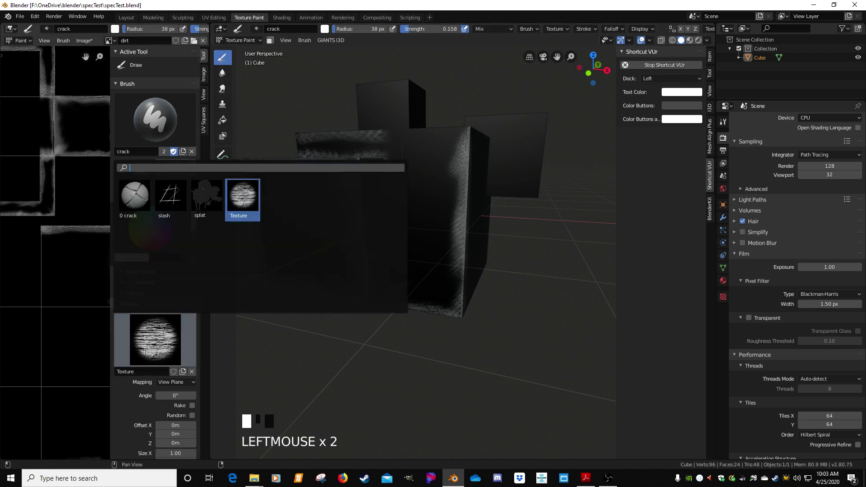
click(206, 195)
middle_drag(285, 306, 346, 317)
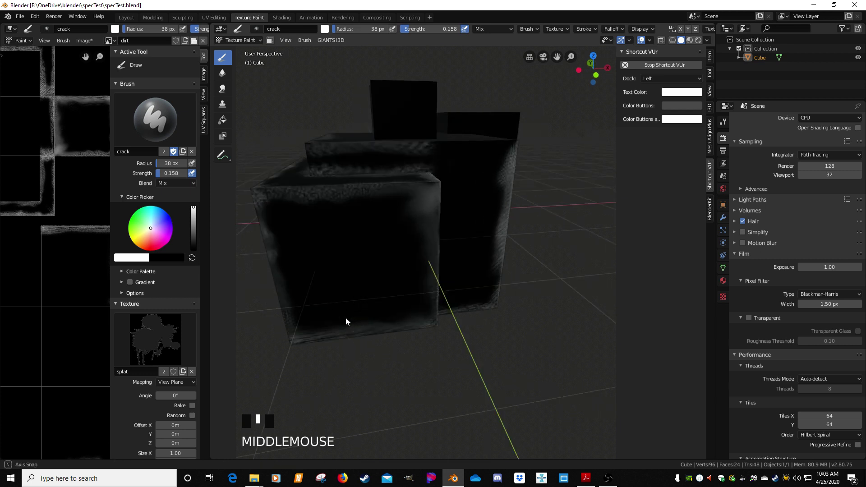
Step: Enlarge the brush to 150 px, paint a splat stroke on the low side block's outer face, and raise the strength to 0.450
key(f)
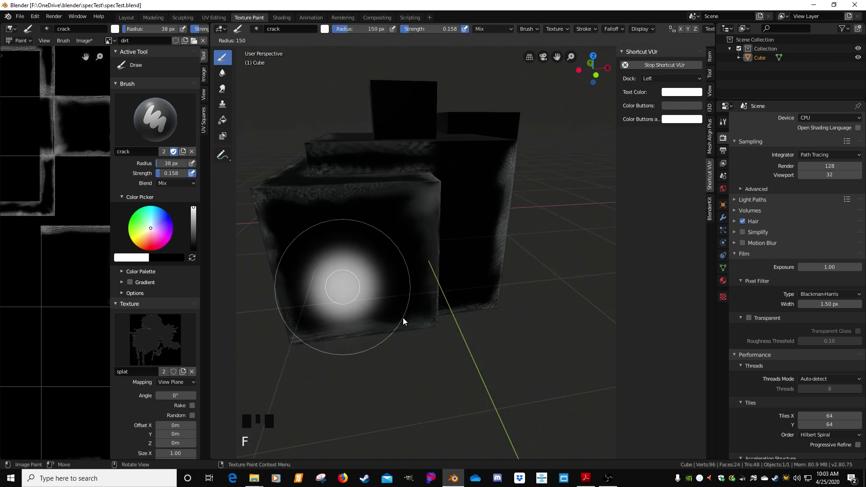
click(402, 318)
drag(362, 248, 361, 253)
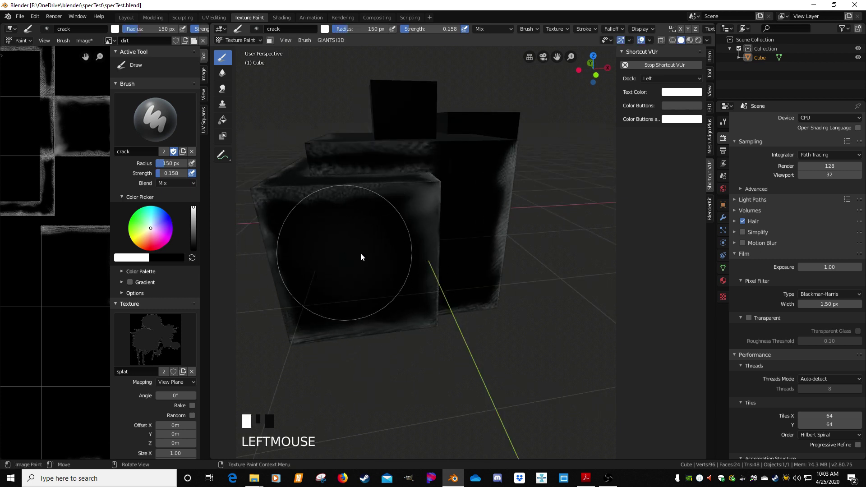
drag(159, 173, 170, 173)
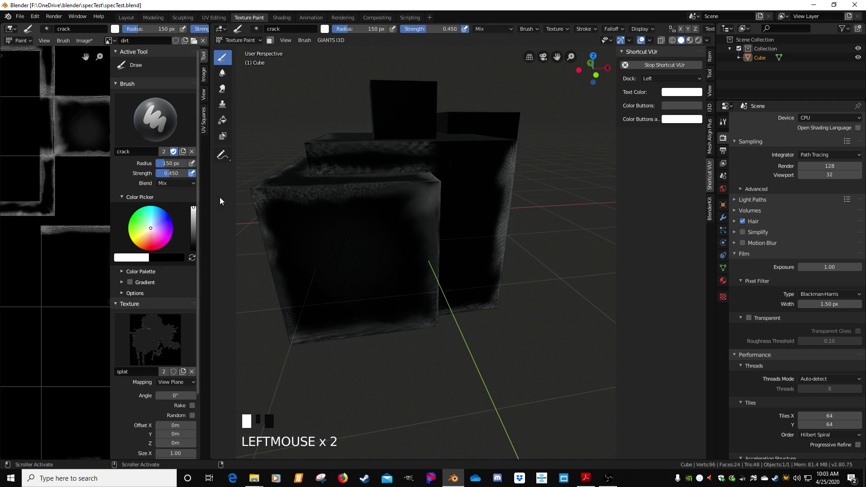
Step: Try painting stronger splat strokes across the low side block's outer face, and undo them
click(321, 245)
drag(402, 236, 379, 247)
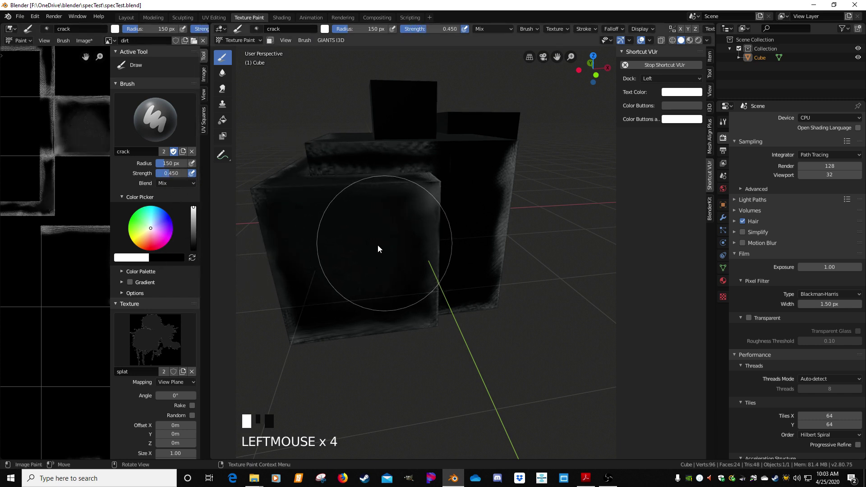
key(ctrl+z)
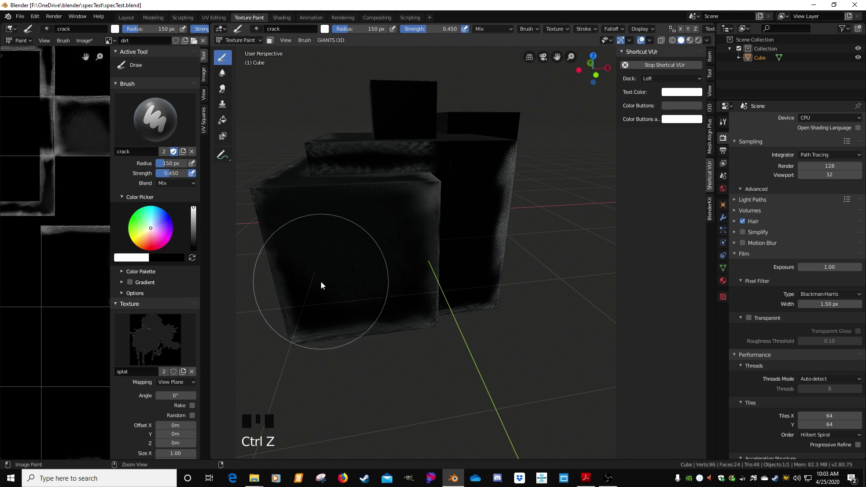
key(ctrl+z)
Step: Dab the splat texture at several spots across the low side block's outer face
click(338, 255)
click(384, 237)
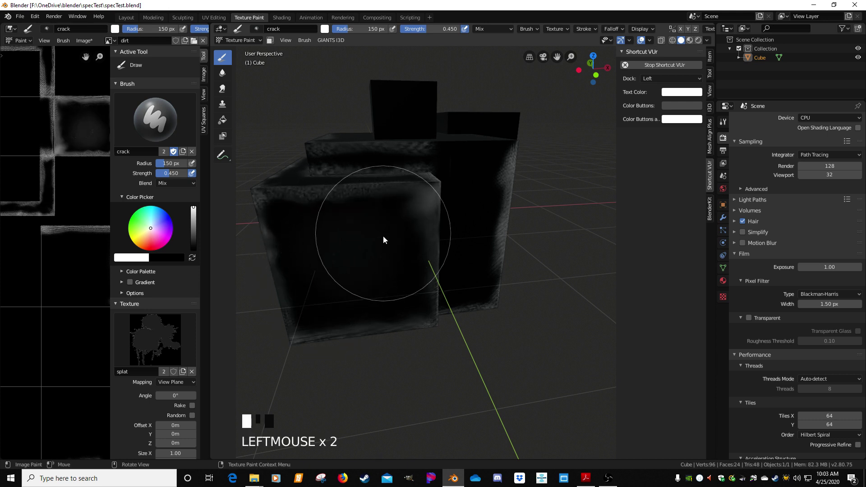
click(346, 285)
click(287, 256)
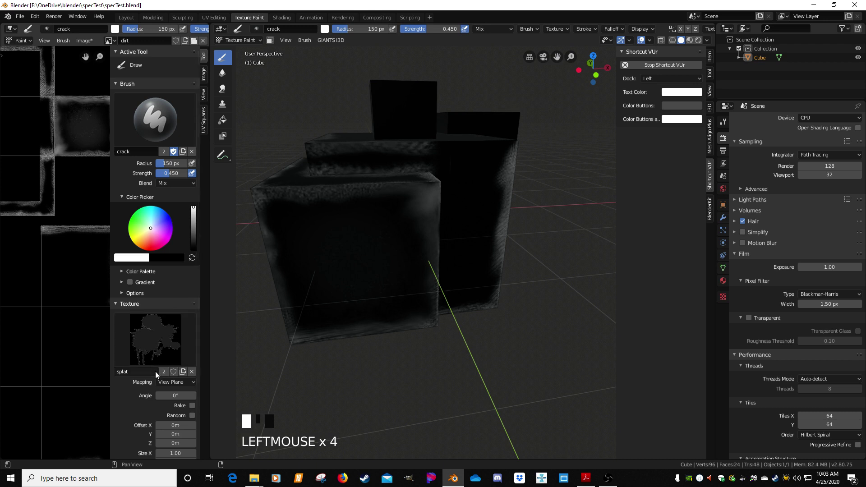
Step: Change the splat texture's mapping to Stencil, position the stencil over the low block's outer face and stamp it there
click(173, 384)
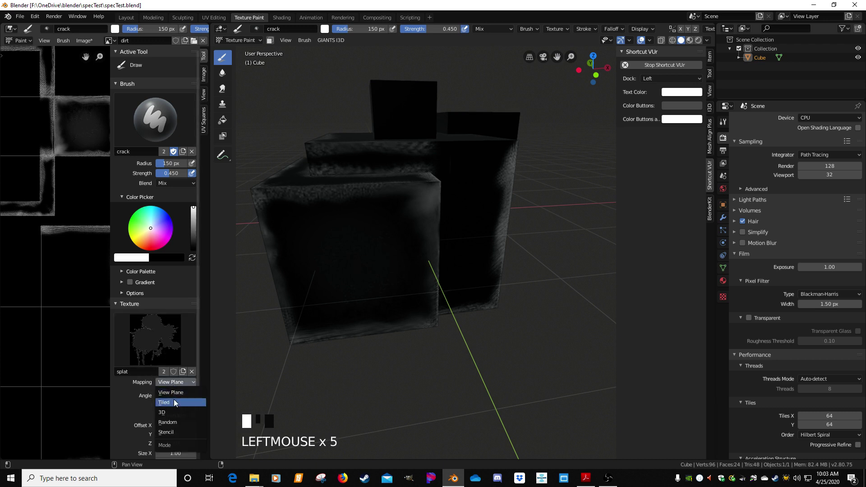
click(174, 431)
right_drag(399, 366, 349, 260)
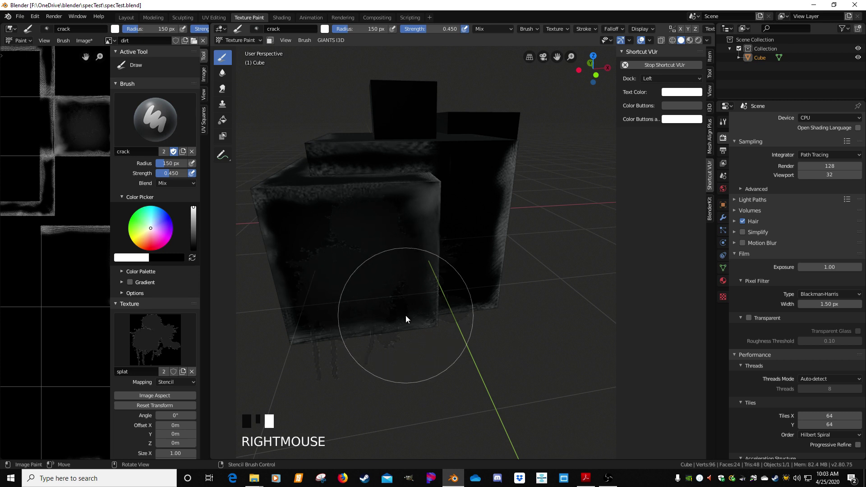
mouse_move(389, 312)
shift+right_down()
mouse_move(371, 286)
mouse_move(377, 293)
mouse_move(353, 283)
shift+right_up()
click(358, 280)
mouse_move(353, 282)
right_down()
mouse_move(324, 274)
mouse_move(316, 259)
mouse_move(331, 267)
right_up()
click(357, 303)
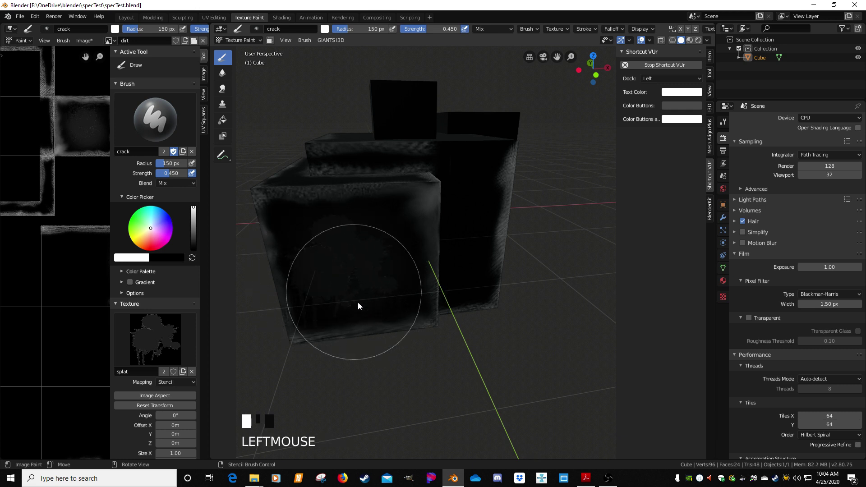
Step: Move the stencil over a large side face of the main block and paint the splat pattern through it
right_drag(373, 290, 388, 348)
mouse_move(462, 361)
middle_down()
mouse_move(417, 348)
mouse_move(413, 285)
middle_up()
mouse_move(413, 286)
right_down()
mouse_move(410, 302)
mouse_move(389, 236)
mouse_move(375, 230)
mouse_move(415, 236)
mouse_move(415, 224)
right_up()
mouse_move(414, 221)
mouse_down()
mouse_move(405, 215)
mouse_move(464, 209)
mouse_move(477, 228)
mouse_move(391, 257)
mouse_up()
mouse_move(391, 257)
right_down()
mouse_move(410, 253)
mouse_move(394, 245)
mouse_move(330, 302)
mouse_move(398, 322)
right_up()
mouse_move(398, 322)
middle_down()
mouse_move(311, 311)
mouse_move(390, 298)
mouse_move(391, 268)
mouse_move(412, 257)
mouse_move(438, 280)
mouse_move(406, 333)
middle_up()
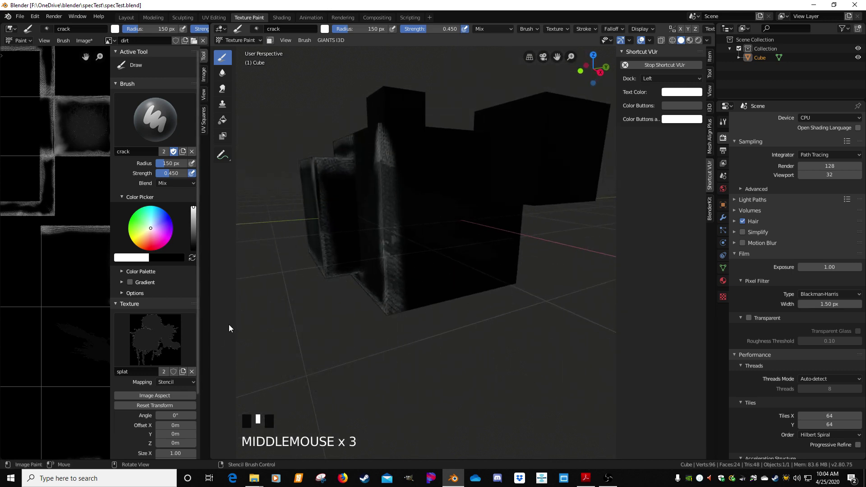
middle_drag(358, 310, 391, 323)
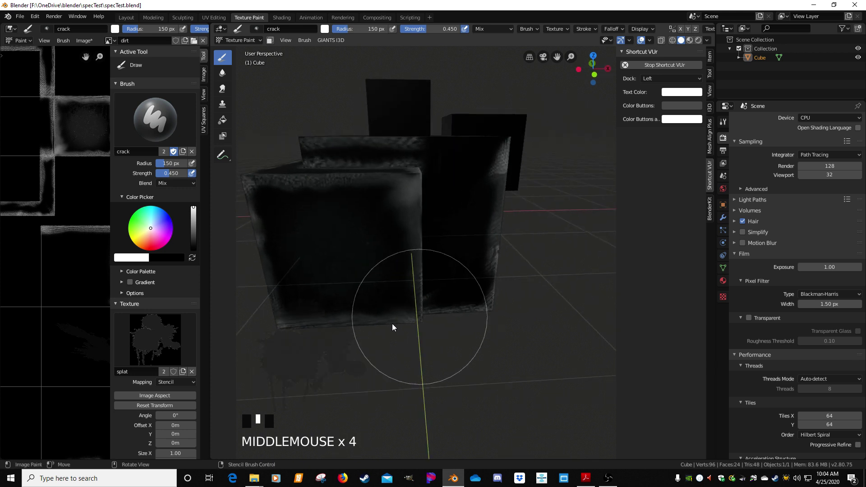
Step: Set the texture mapping back to View Plane and paint splat marks over further large faces of the model
click(172, 381)
click(174, 393)
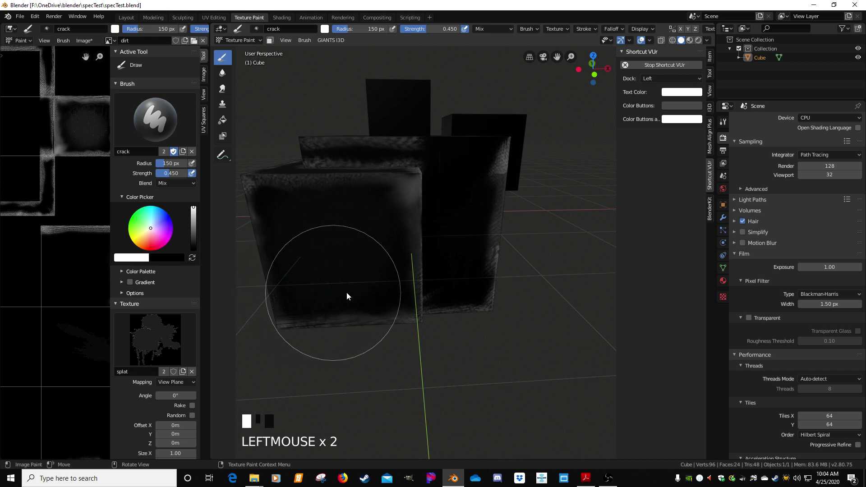
middle_drag(392, 250, 371, 256)
mouse_move(371, 256)
mouse_down()
mouse_move(411, 226)
mouse_move(405, 180)
mouse_move(425, 172)
mouse_move(416, 251)
mouse_move(425, 292)
mouse_move(423, 248)
mouse_up()
mouse_move(423, 248)
middle_down()
mouse_move(396, 285)
mouse_move(404, 229)
middle_up()
click(404, 229)
mouse_move(405, 229)
mouse_down()
mouse_move(472, 190)
mouse_move(445, 251)
mouse_up()
middle_drag(445, 251, 408, 204)
mouse_move(407, 203)
mouse_down()
mouse_move(442, 261)
mouse_move(437, 274)
mouse_move(401, 183)
mouse_move(423, 244)
mouse_move(408, 294)
mouse_up()
Step: Switch to the Soften brush and blur the wear along the low block's upper edge and the main block's vertical corner
mouse_move(408, 293)
middle_down()
mouse_move(428, 327)
mouse_move(538, 287)
middle_up()
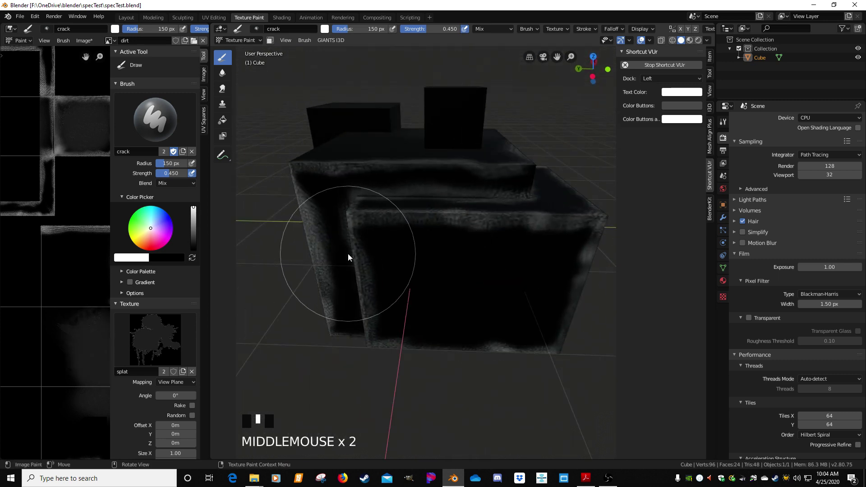
click(222, 72)
click(479, 226)
mouse_move(479, 226)
mouse_down()
mouse_move(508, 229)
mouse_move(360, 235)
mouse_up()
middle_drag(360, 235, 418, 228)
mouse_move(418, 228)
mouse_down()
mouse_move(422, 251)
mouse_move(453, 195)
mouse_move(491, 201)
mouse_move(477, 189)
mouse_move(425, 345)
mouse_move(414, 304)
mouse_up()
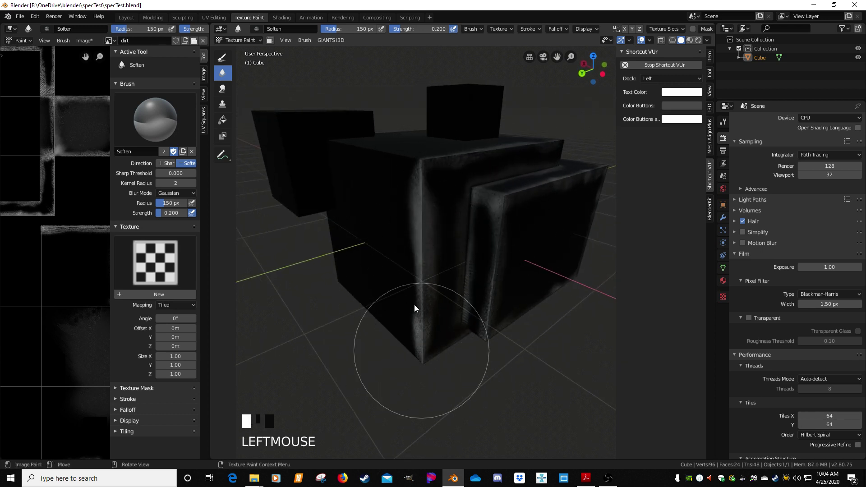
Step: Switch to the Smear brush for the wear on the stepped blocks' side
mouse_move(475, 261)
middle_down()
mouse_move(456, 240)
mouse_move(406, 217)
middle_up()
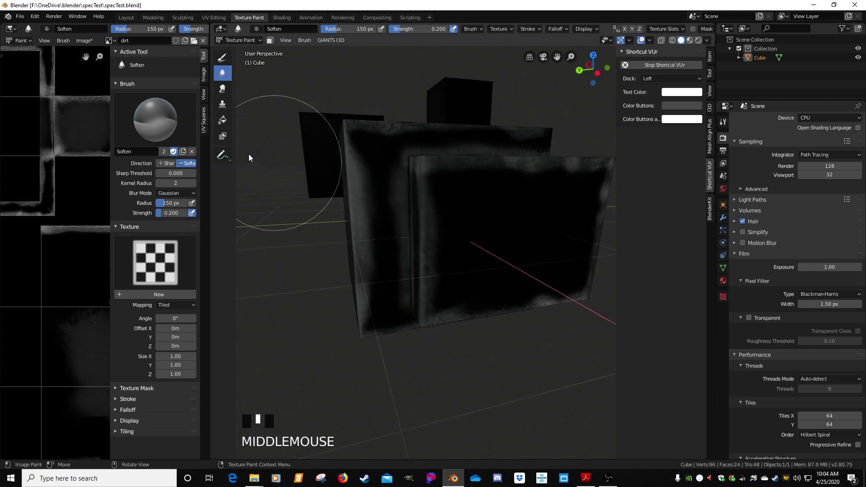
click(223, 89)
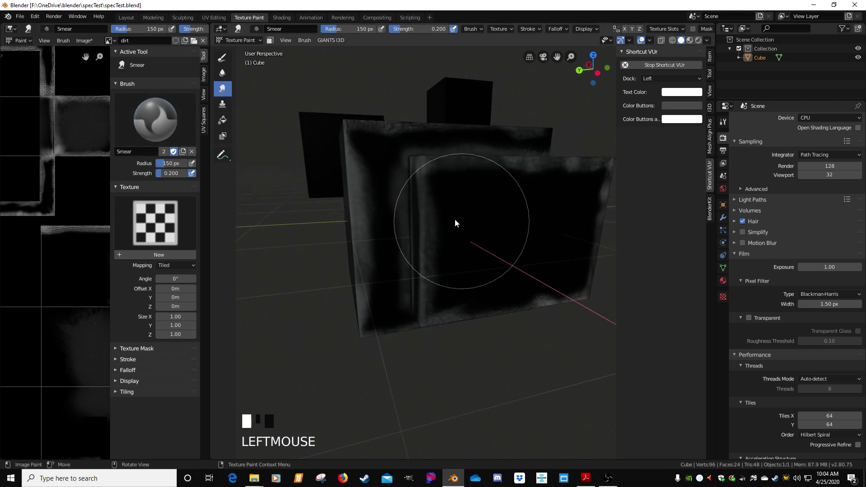
Step: Smear the dirt texture along the edges of the model's front block and neighbouring faces
mouse_move(453, 214)
mouse_down()
mouse_move(365, 156)
mouse_move(426, 243)
mouse_move(431, 298)
mouse_move(524, 297)
mouse_up()
middle_drag(524, 297, 488, 323)
click(489, 322)
mouse_move(489, 323)
mouse_down()
mouse_move(494, 234)
mouse_move(481, 145)
mouse_up()
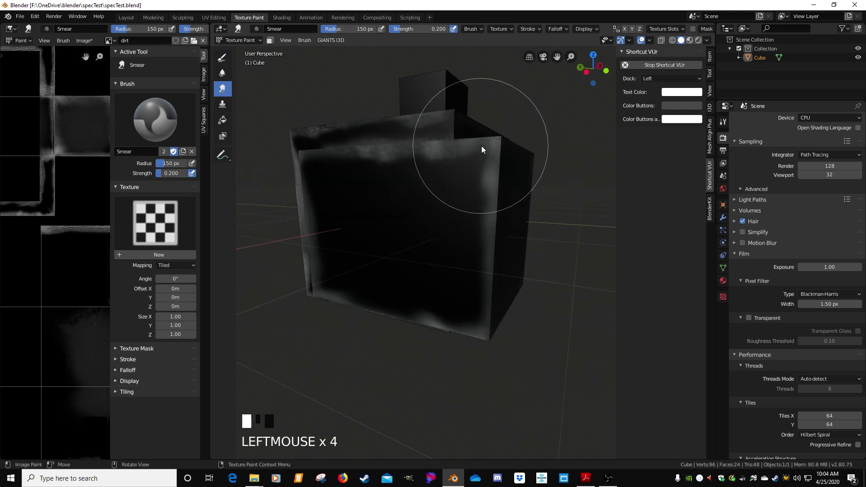
middle_drag(481, 145, 483, 236)
drag(483, 236, 453, 245)
middle_drag(452, 245, 423, 256)
mouse_move(422, 255)
mouse_down()
mouse_move(441, 260)
mouse_move(485, 234)
mouse_move(427, 208)
mouse_move(359, 232)
mouse_move(352, 304)
mouse_move(377, 284)
mouse_up()
Step: Smear the dirt along the upright corner edges on the adjoining side of the model
mouse_move(377, 284)
middle_down()
mouse_move(305, 257)
mouse_move(337, 206)
middle_up()
drag(351, 196, 372, 198)
mouse_move(372, 199)
mouse_down()
mouse_move(390, 202)
mouse_move(417, 189)
mouse_move(415, 217)
mouse_up()
mouse_move(415, 177)
mouse_down()
mouse_move(413, 193)
mouse_move(408, 183)
mouse_move(402, 192)
mouse_up()
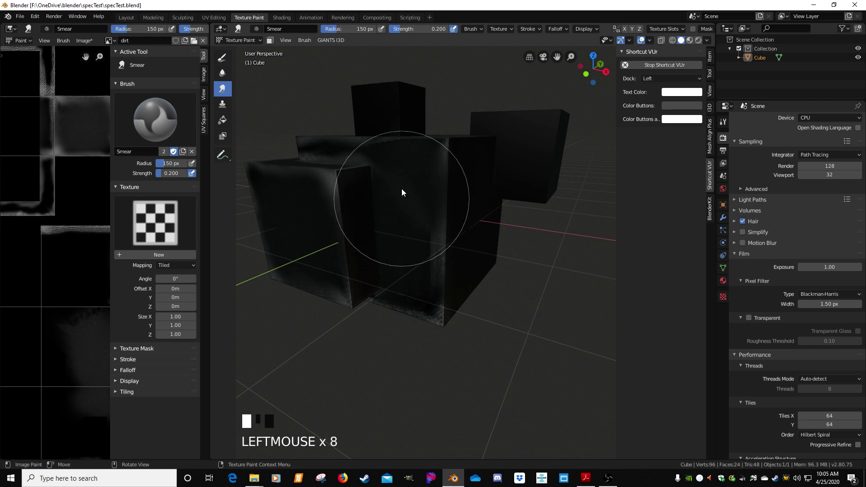
middle_drag(401, 191, 437, 187)
click(434, 199)
drag(435, 200, 435, 302)
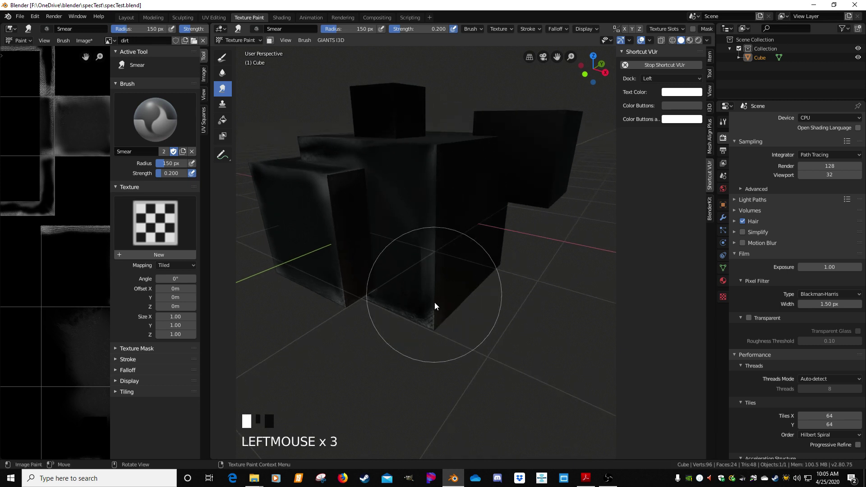
middle_drag(434, 302, 434, 260)
drag(435, 261, 427, 301)
Step: Blend the dirt across the lower edges and corners as seen from beneath the model
middle_drag(426, 301, 435, 252)
mouse_move(434, 253)
mouse_down()
mouse_move(366, 258)
mouse_move(256, 193)
mouse_up()
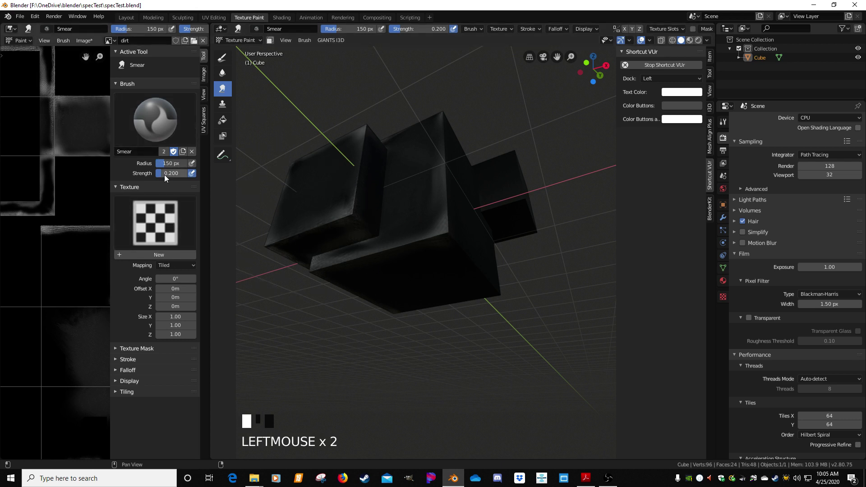
middle_drag(331, 232, 400, 244)
click(360, 248)
mouse_move(360, 248)
mouse_down()
mouse_move(316, 248)
mouse_move(400, 212)
mouse_up()
middle_drag(400, 212, 377, 217)
drag(377, 216, 383, 215)
mouse_move(383, 216)
middle_down()
mouse_move(365, 266)
mouse_move(340, 246)
mouse_move(431, 206)
mouse_move(435, 126)
mouse_move(367, 196)
mouse_move(459, 196)
middle_up()
click(367, 196)
drag(459, 197, 499, 153)
mouse_move(498, 154)
middle_down()
mouse_move(446, 186)
mouse_move(442, 215)
middle_up()
click(443, 215)
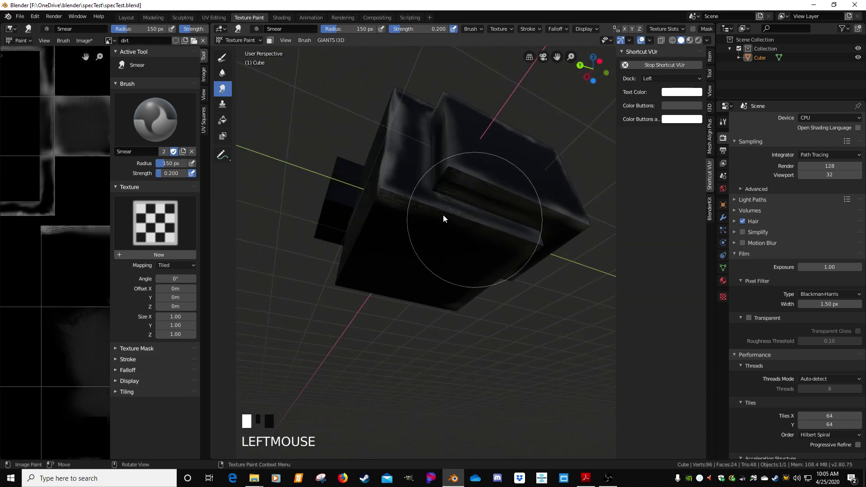
drag(442, 214, 424, 189)
middle_drag(424, 188, 456, 234)
click(456, 234)
mouse_move(456, 235)
mouse_down()
mouse_move(439, 159)
mouse_move(450, 128)
mouse_up()
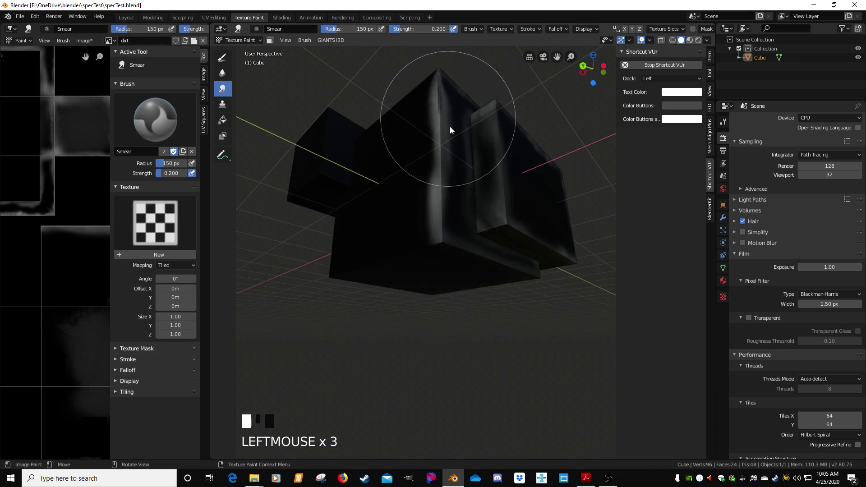
Step: Save the painted dirt image as a new PNG in the specTest folder, with a name starting with "sample"
click(156, 19)
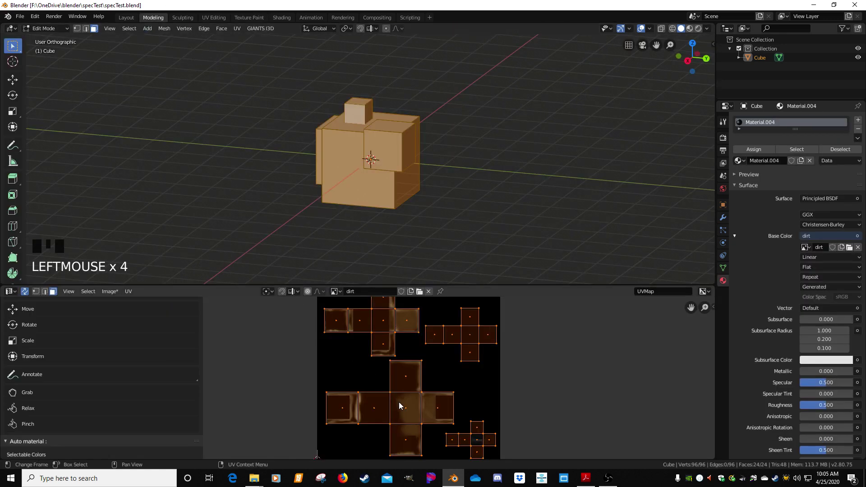
scroll(392, 395, down, 2)
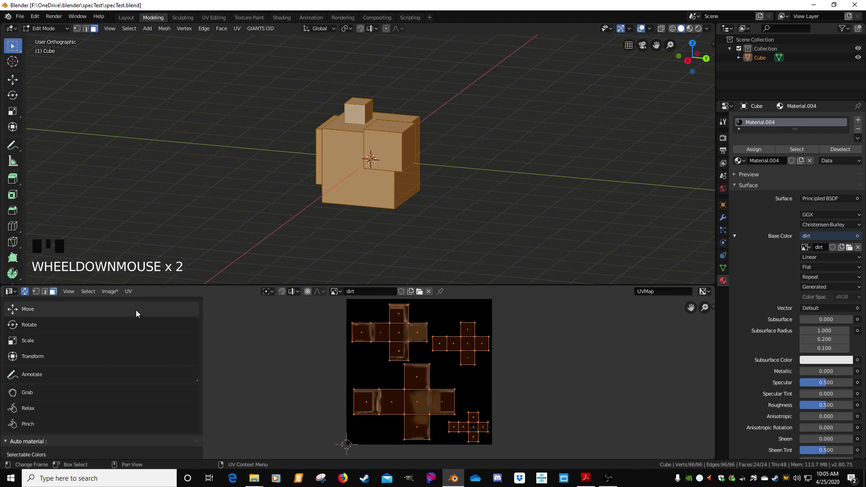
click(108, 291)
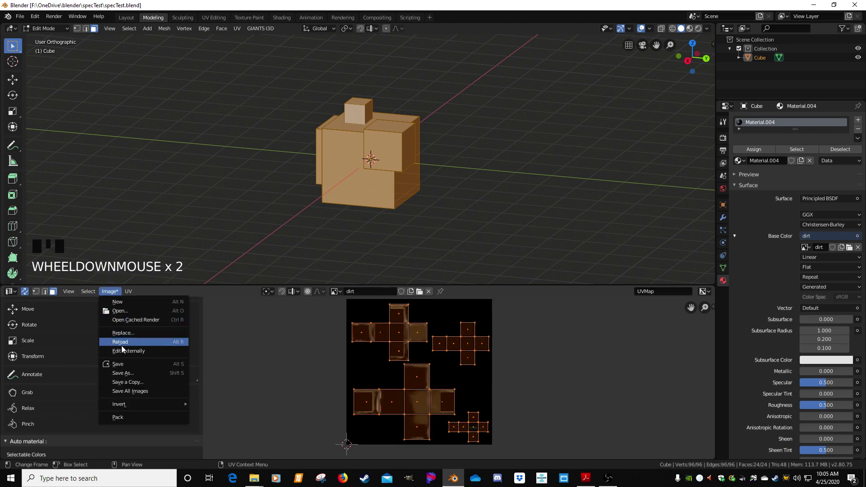
click(125, 373)
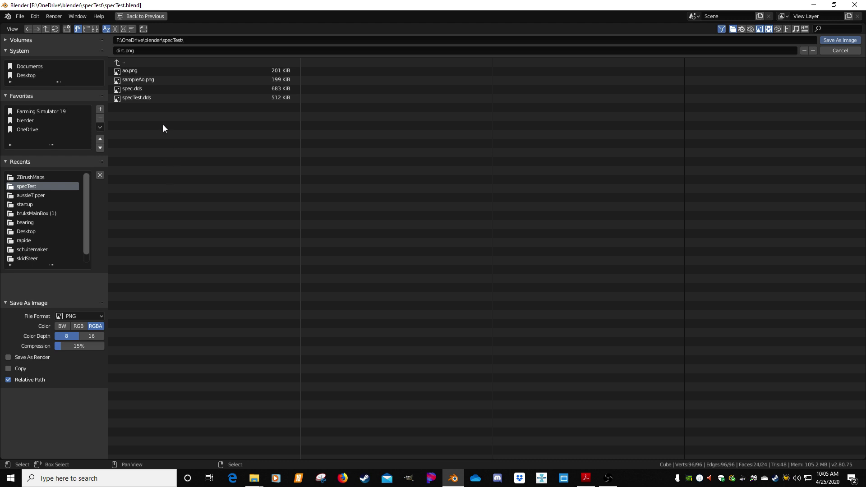
click(160, 50)
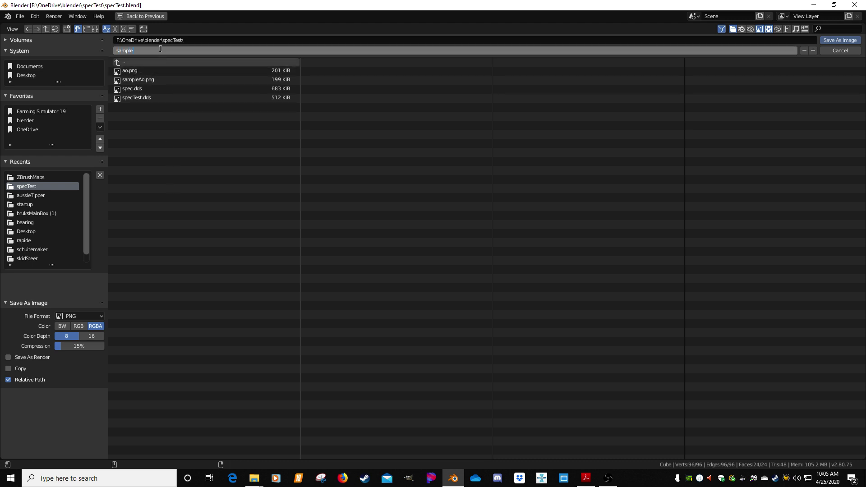
key(Return)
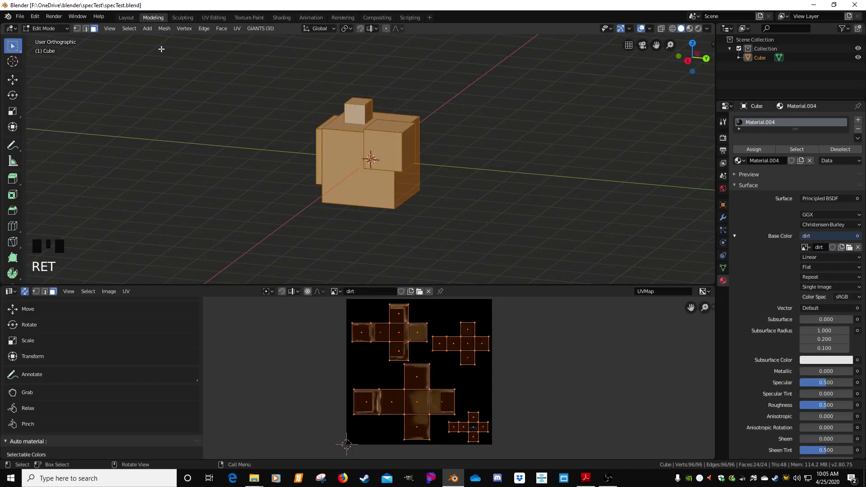
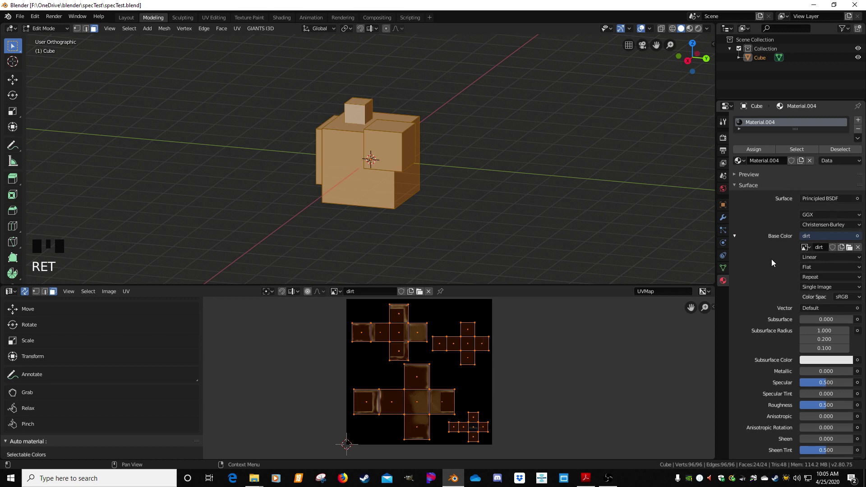
Step: Create a new 1024 x 1024 px image named "wear" for the material's base color
click(842, 251)
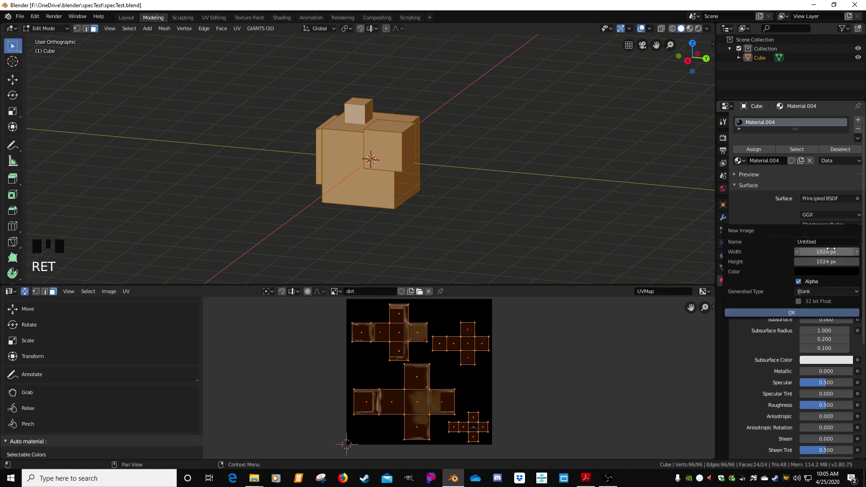
click(818, 242)
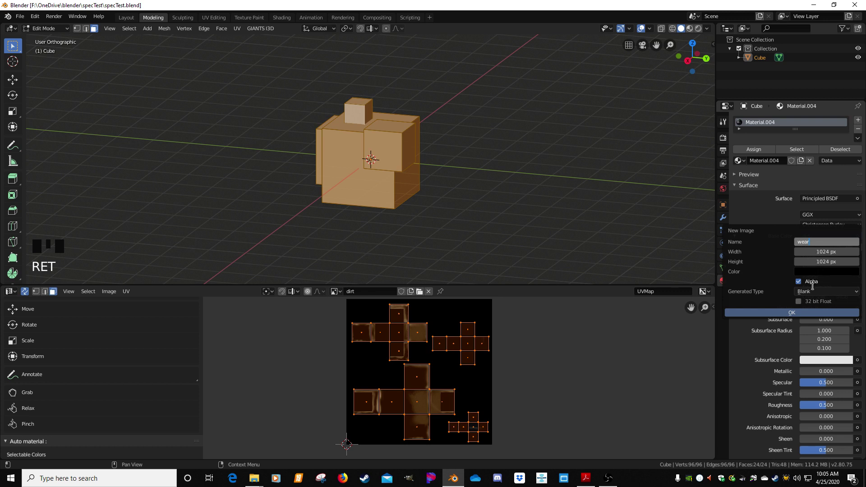
click(798, 311)
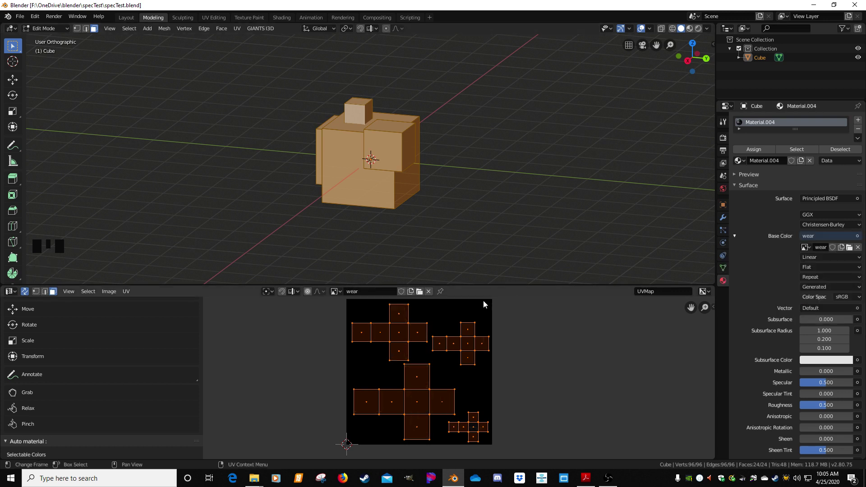
Step: Return to texture painting and widen the image editor slightly with the whole wear image in view
click(249, 18)
scroll(61, 244, down, 6)
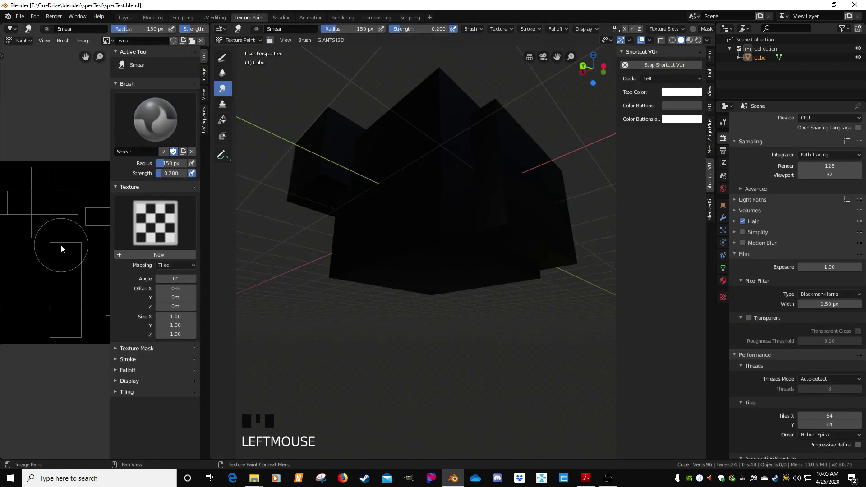
drag(211, 233, 367, 243)
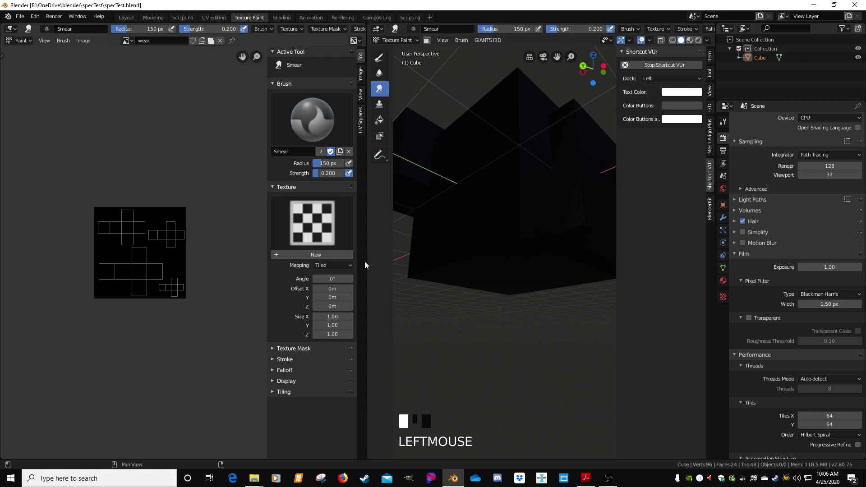
drag(367, 261, 228, 259)
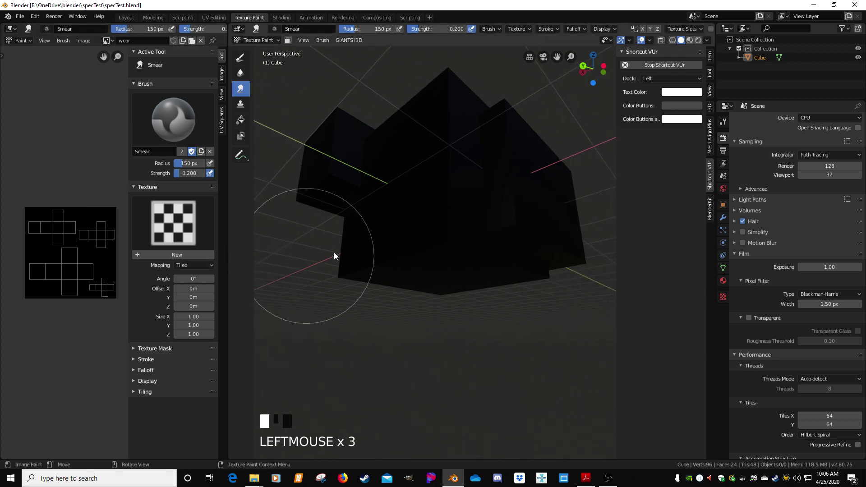
middle_drag(334, 252, 340, 274)
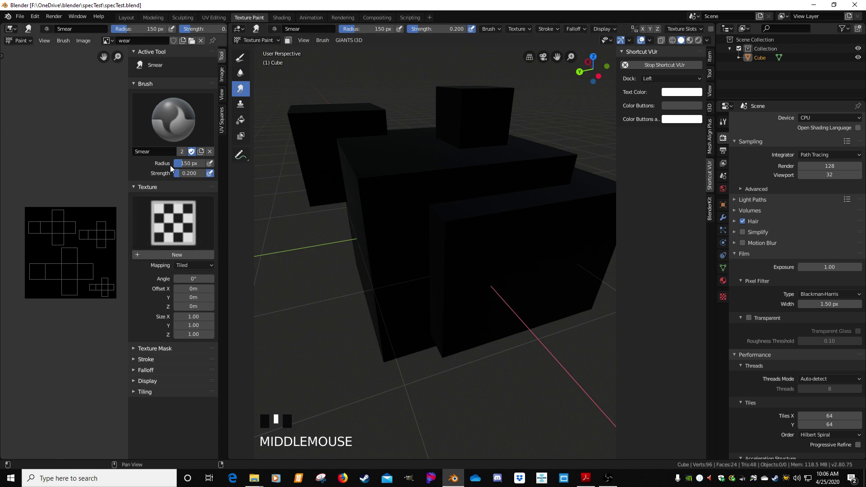
Step: Activate the Draw brush and assign it the slash texture
click(242, 60)
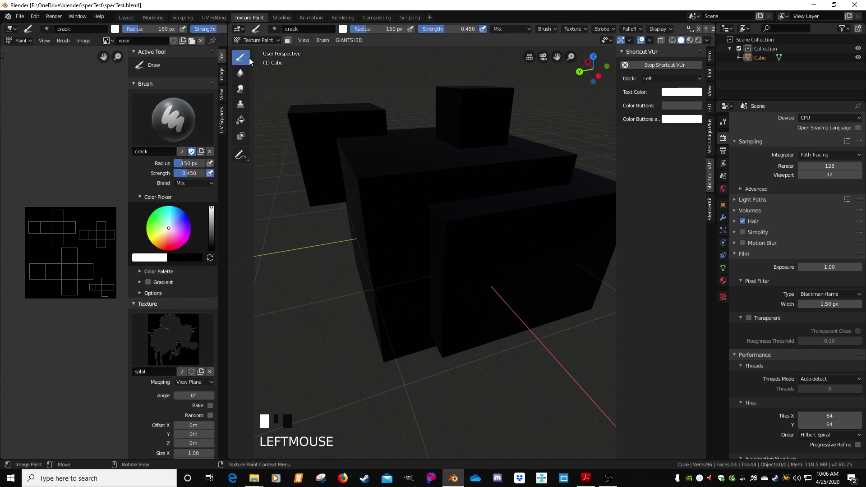
click(175, 334)
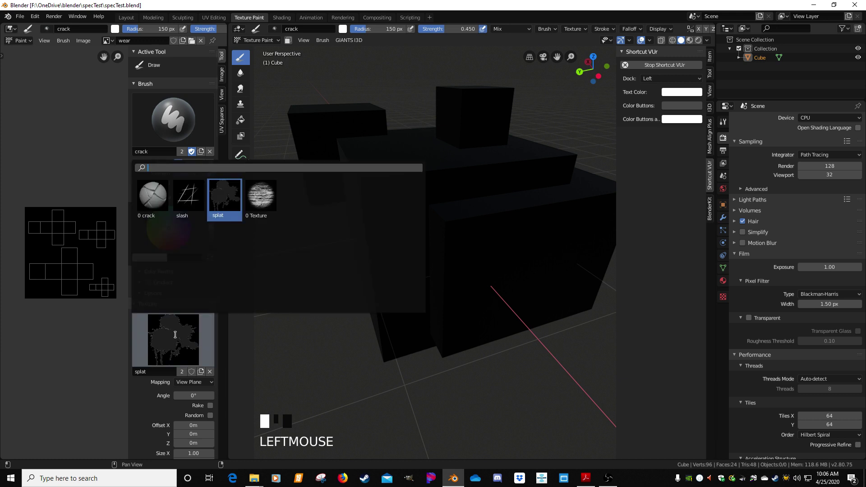
click(189, 221)
middle_drag(394, 286, 357, 268)
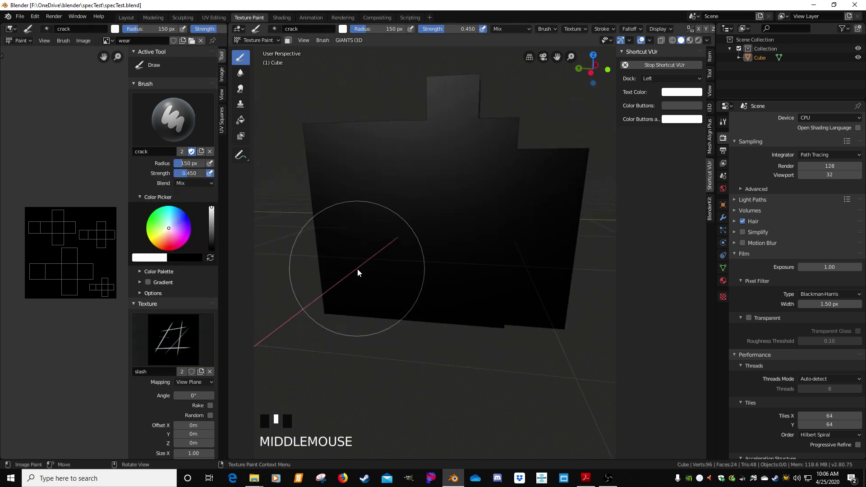
click(432, 231)
middle_drag(478, 234, 475, 246)
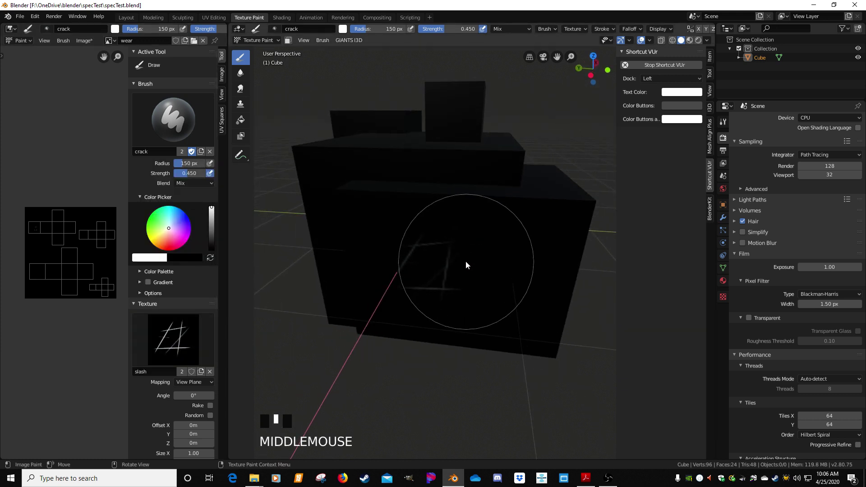
drag(467, 263, 490, 274)
middle_drag(488, 282, 469, 258)
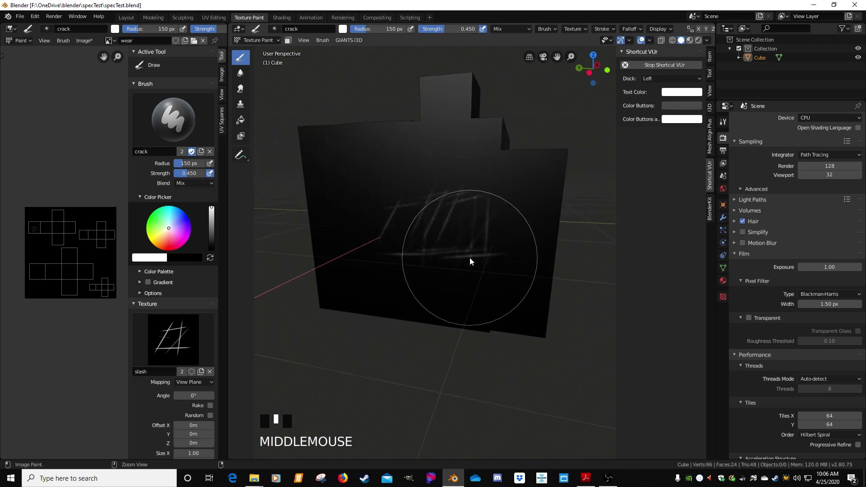
key(ctrl+z)
key(ctrl+z)
Step: Stamp single slash scratches onto the front, top and side faces of the model
click(406, 219)
mouse_move(406, 219)
middle_down()
mouse_move(456, 248)
mouse_move(437, 246)
mouse_move(447, 280)
middle_up()
click(439, 251)
click(464, 226)
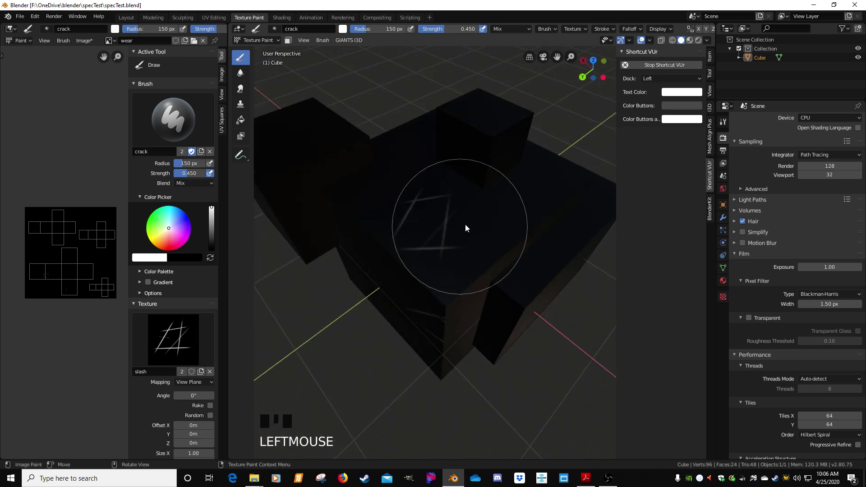
mouse_move(465, 225)
middle_down()
mouse_move(398, 217)
mouse_move(404, 229)
middle_up()
click(472, 268)
middle_drag(472, 269, 433, 255)
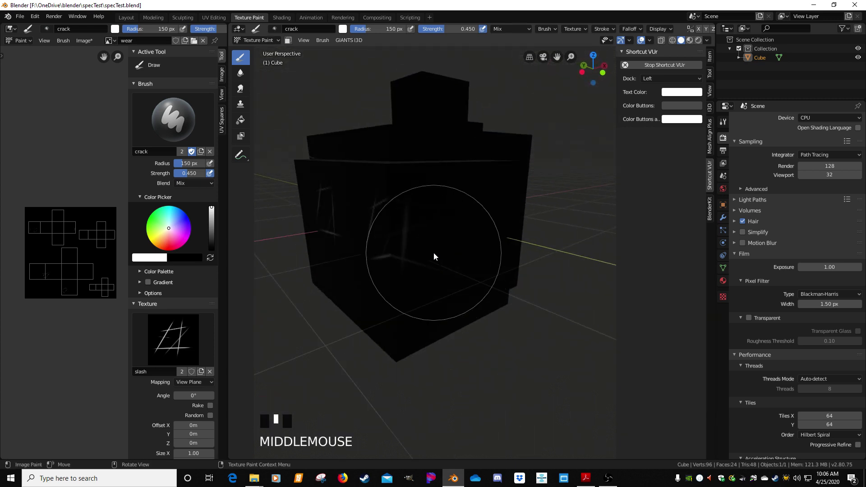
Step: Switch the brush to the streaked texture named "Texture" and lower its strength to about 0.047
click(188, 333)
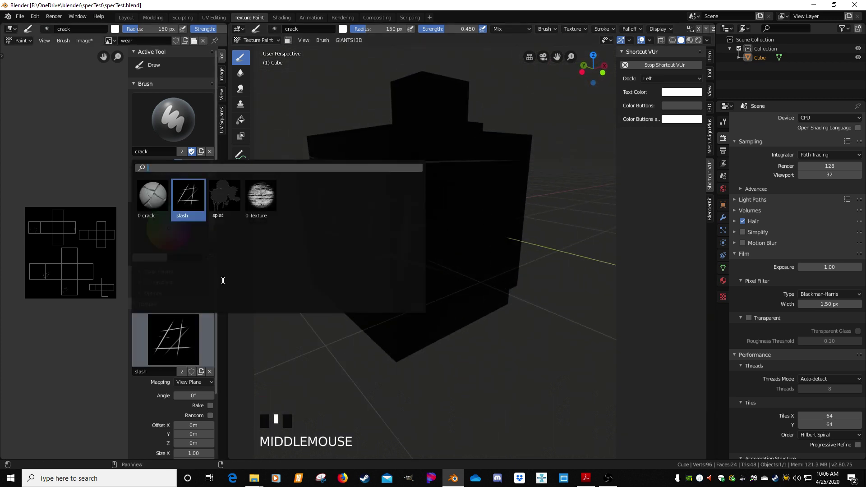
click(260, 197)
middle_drag(325, 217, 280, 228)
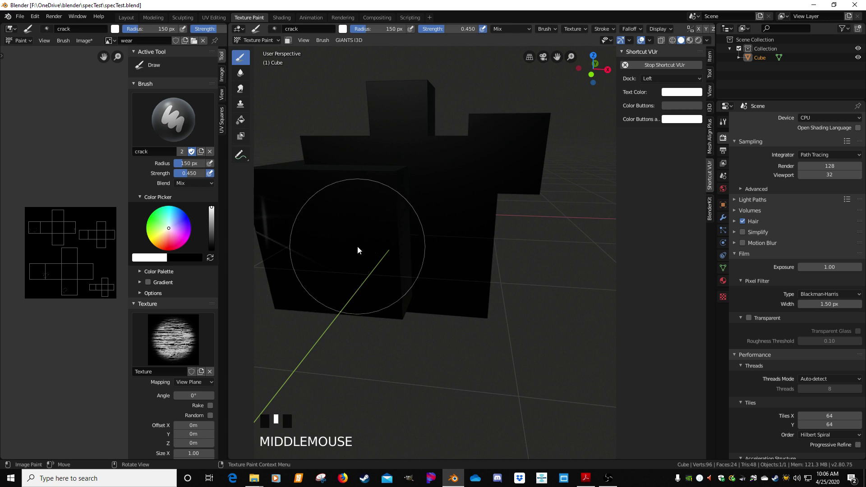
drag(179, 174, 166, 174)
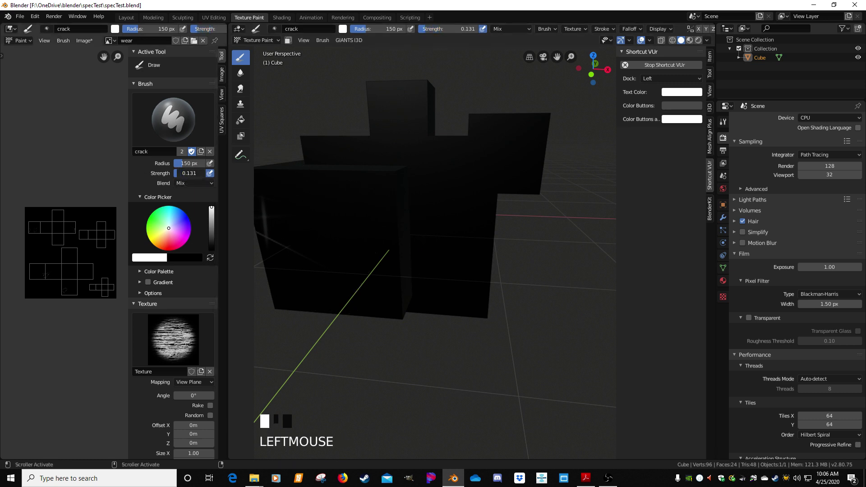
Step: Stamp faint streaked wear onto the scratched side block and the adjacent side faces
click(327, 229)
click(340, 249)
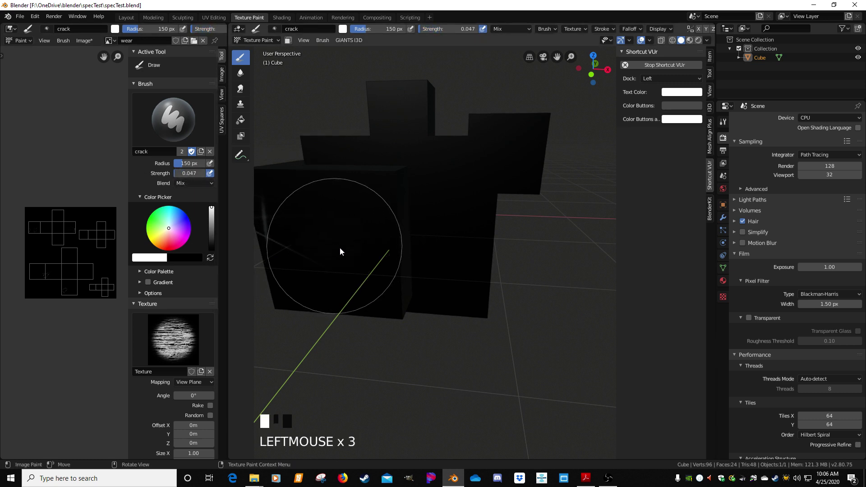
click(346, 219)
middle_drag(343, 212, 350, 213)
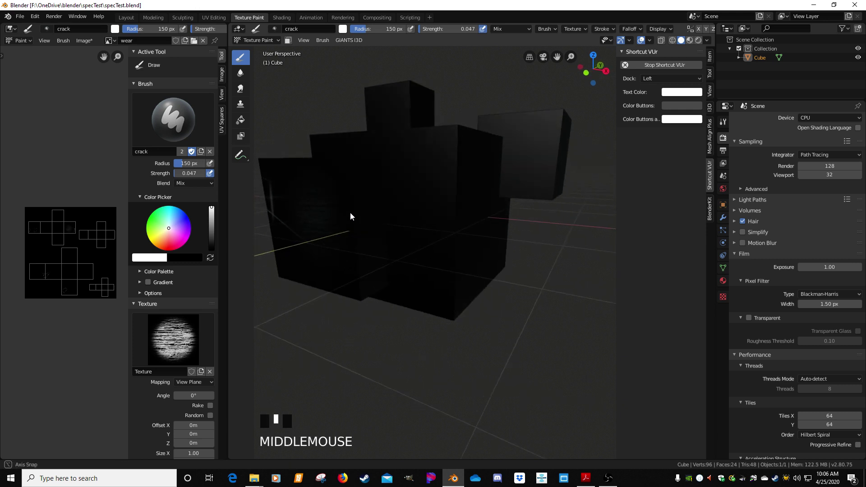
click(431, 231)
middle_drag(431, 232, 394, 234)
click(462, 203)
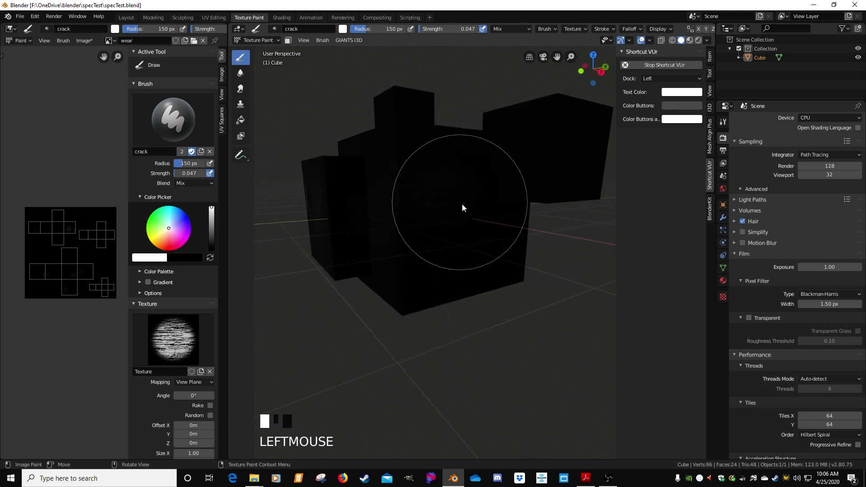
Step: Continue stamping faint streaked wear around the remaining sides and onto the top surfaces
mouse_move(461, 203)
middle_down()
mouse_move(409, 242)
mouse_move(475, 241)
mouse_move(373, 252)
mouse_move(412, 234)
middle_up()
click(429, 234)
click(389, 248)
click(423, 280)
middle_drag(423, 280, 421, 266)
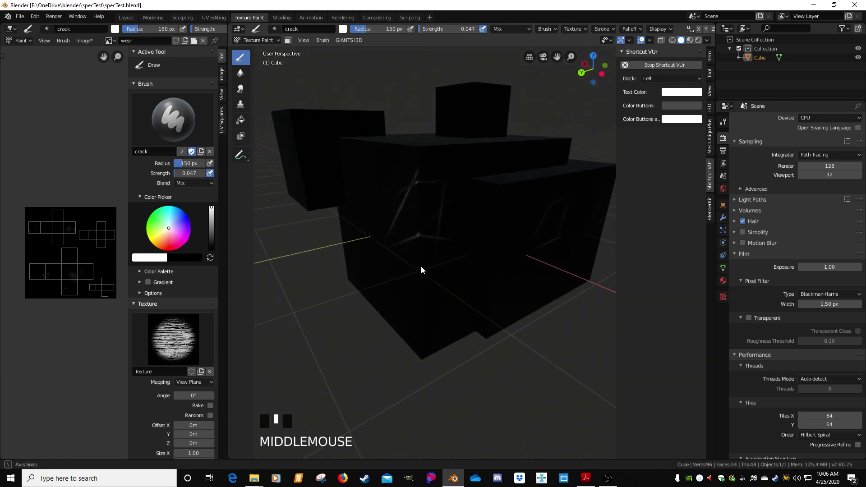
click(425, 314)
mouse_move(426, 314)
middle_down()
mouse_move(442, 294)
mouse_move(384, 347)
middle_up()
click(459, 298)
click(440, 247)
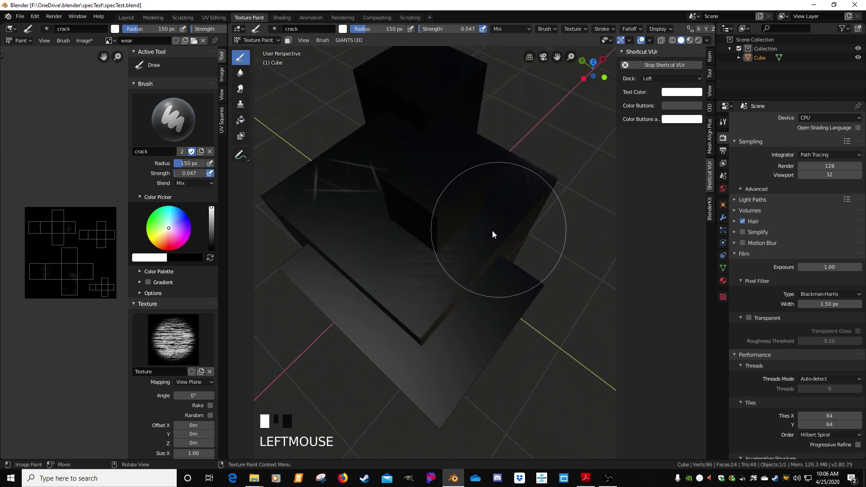
Step: Stamp faint streaked wear onto the model's remaining unworn side faces
mouse_move(493, 234)
middle_down()
mouse_move(406, 192)
mouse_move(438, 250)
mouse_move(387, 243)
middle_up()
click(438, 249)
click(447, 249)
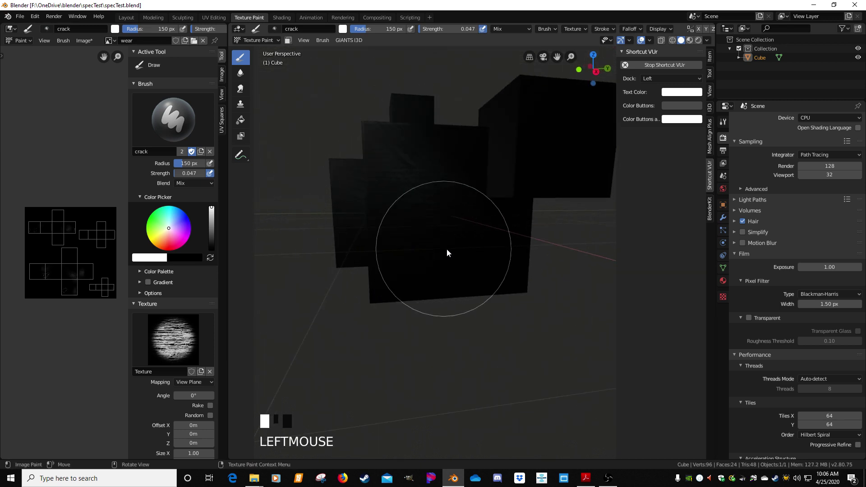
mouse_move(447, 250)
middle_down()
mouse_move(475, 246)
mouse_move(504, 175)
middle_up()
click(401, 218)
mouse_move(402, 218)
middle_down()
mouse_move(510, 251)
mouse_move(448, 255)
mouse_move(323, 174)
middle_up()
Step: Switch to the plain brush named "Brush" and set its radius to 18 px and strength to about 0.464
click(173, 120)
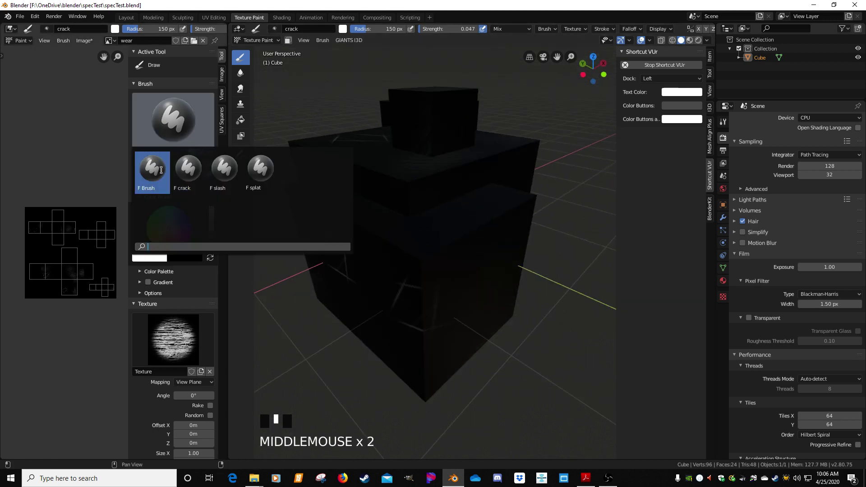
click(215, 179)
key(f)
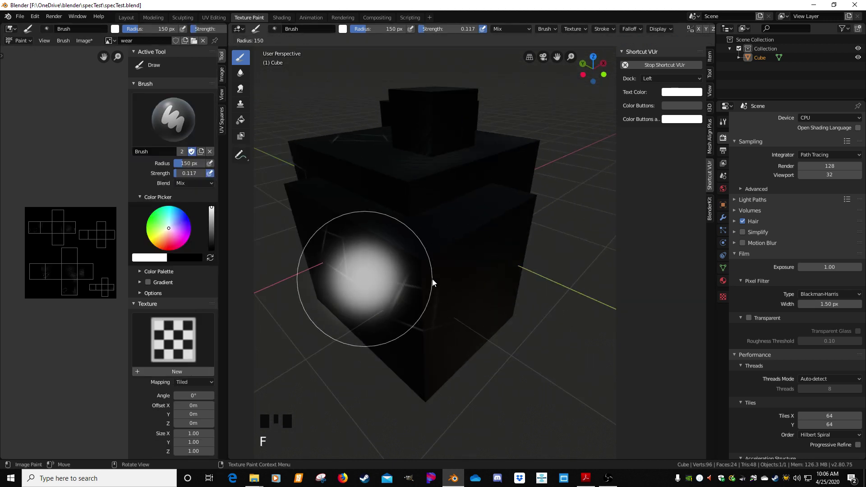
click(373, 277)
mouse_move(373, 277)
middle_down()
mouse_move(379, 270)
mouse_move(358, 278)
middle_up()
drag(345, 233, 347, 229)
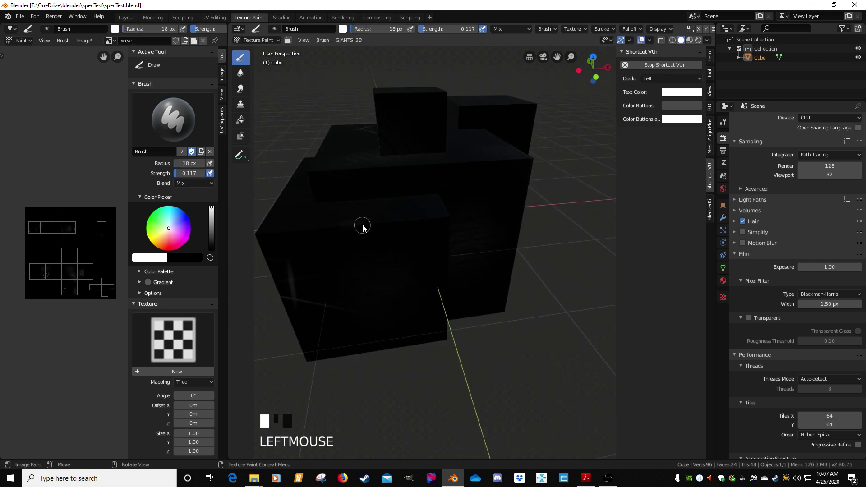
drag(181, 173, 194, 173)
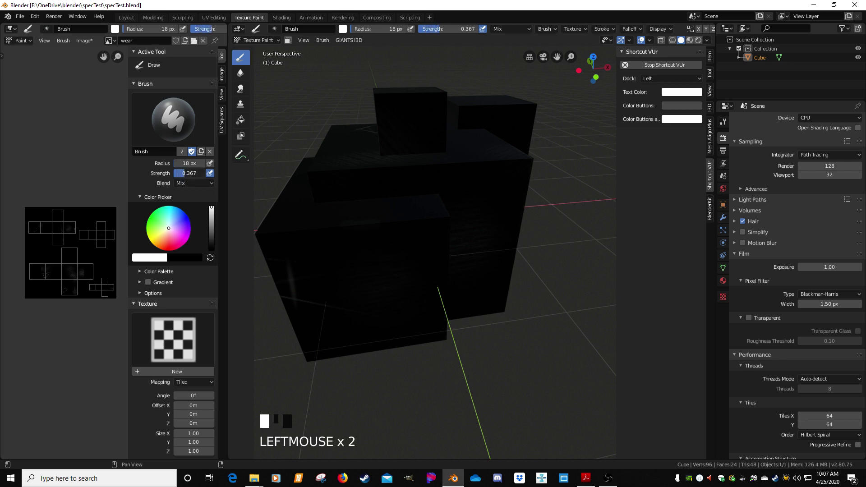
Step: Paint short soft wear strokes along the side block's upper edge and below the scratches on the front face
middle_drag(346, 228, 353, 240)
drag(368, 266, 373, 263)
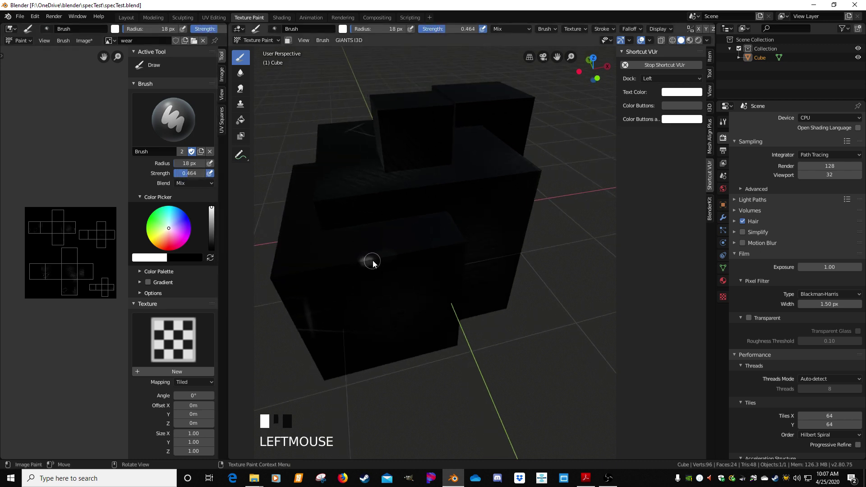
middle_drag(425, 253, 499, 239)
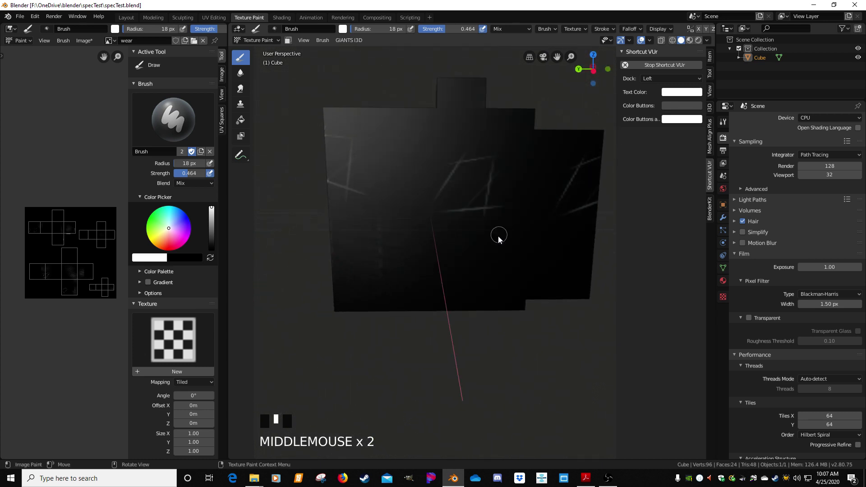
click(444, 247)
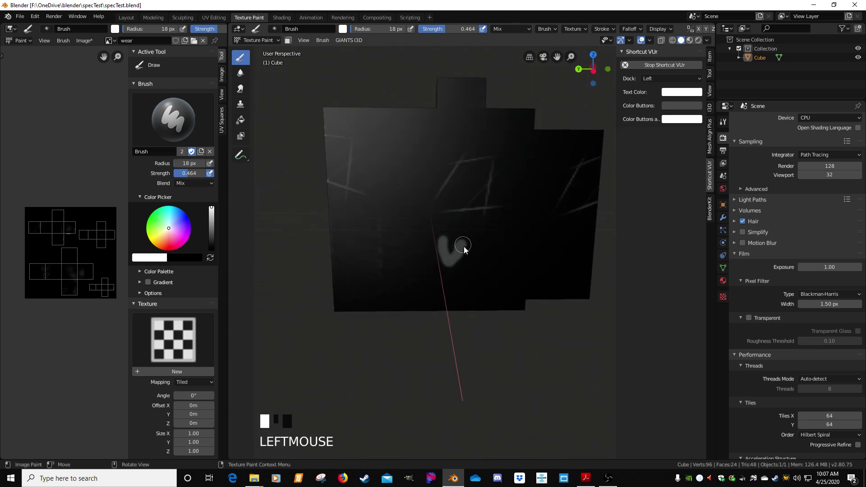
middle_drag(476, 300, 468, 284)
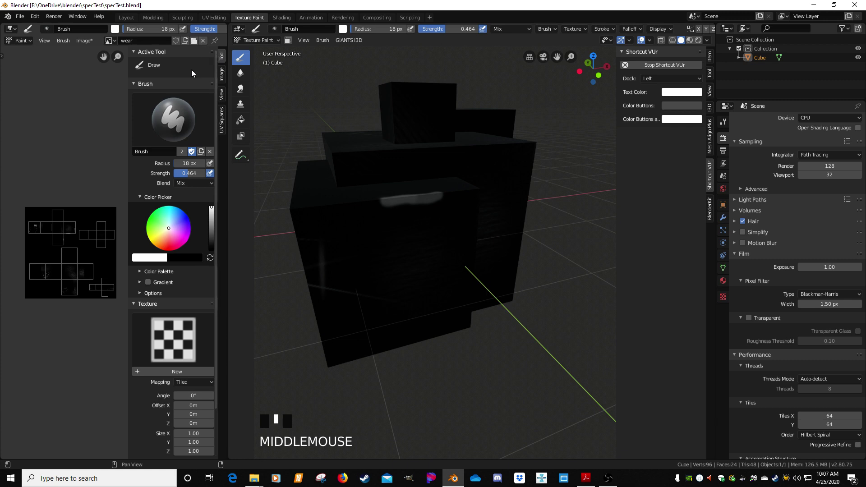
Step: Save the painted wear image as wearSample.png in the specTest folder from the Modeling workspace
click(152, 17)
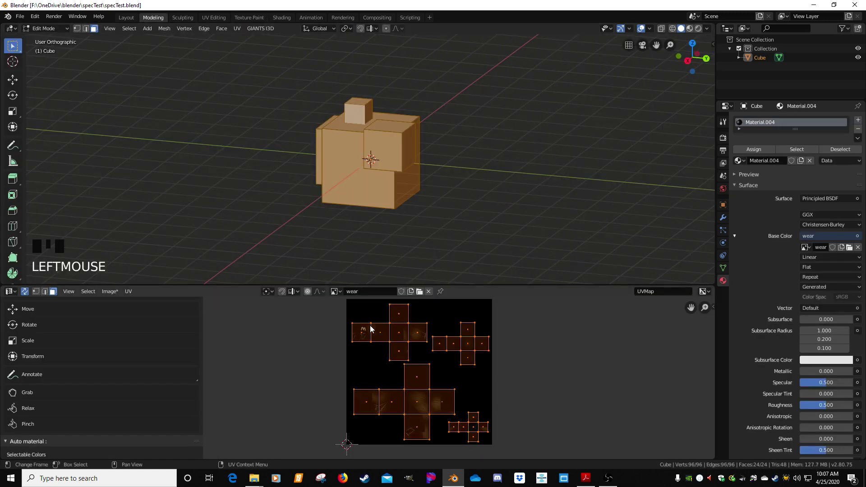
click(110, 291)
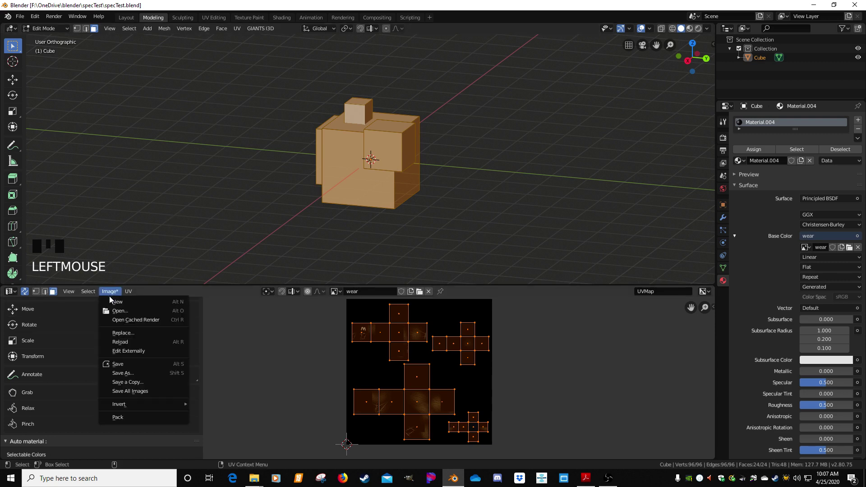
click(139, 366)
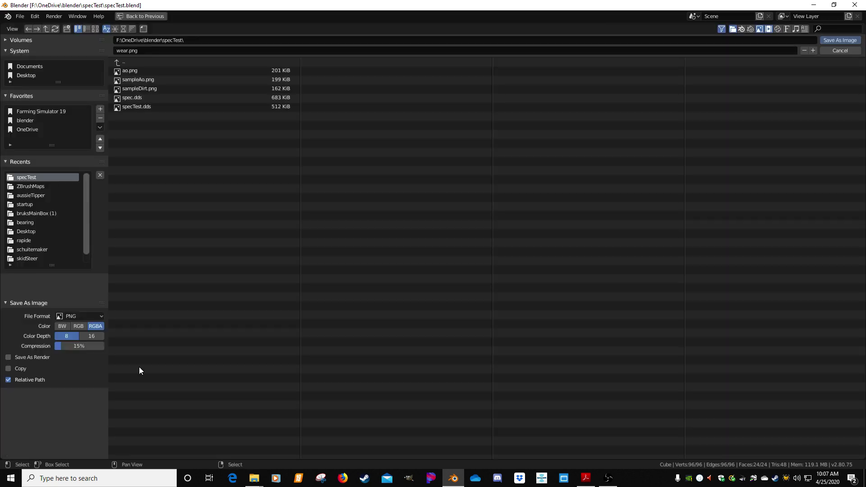
click(154, 53)
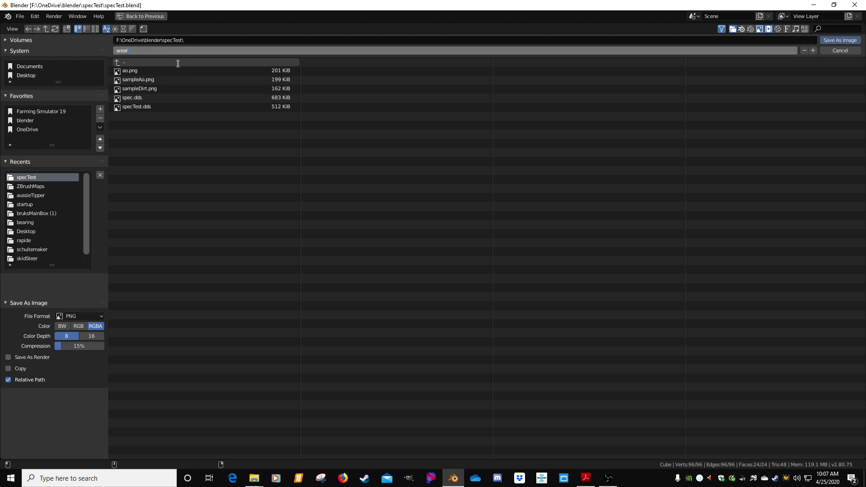
key(Return)
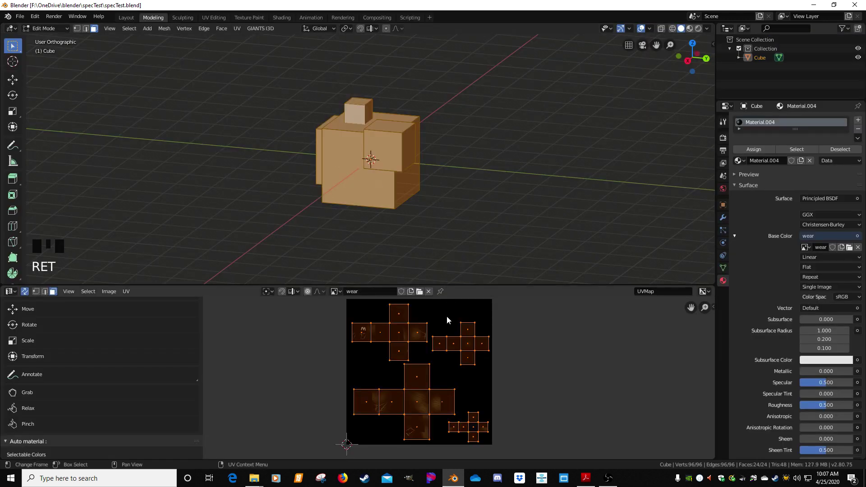
Step: Select the whole UV layout and move it -1 along Y, directly below the image tile
scroll(442, 383, down, 2)
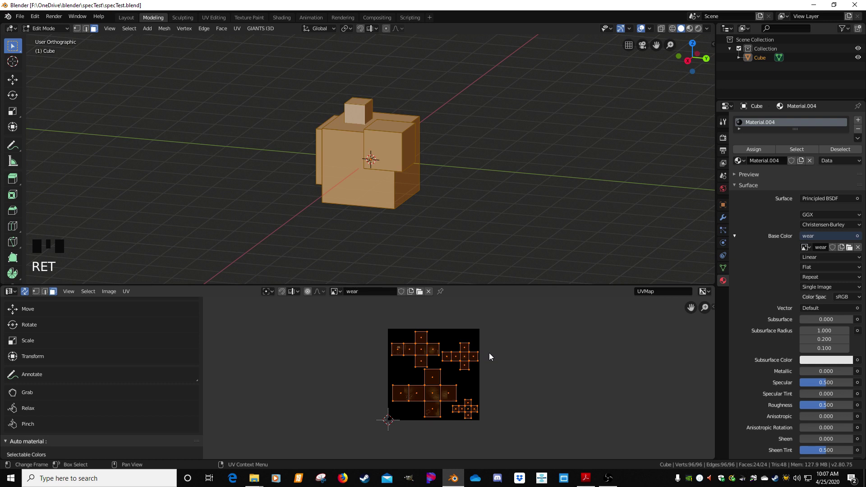
key(a)
key(a)
key(a)
key(a)
key(g)
key(y)
key(minus)
key(1)
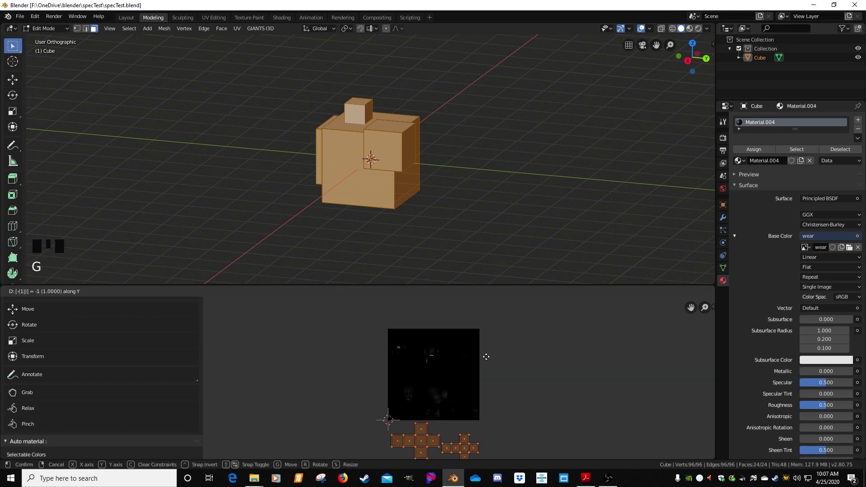
click(487, 361)
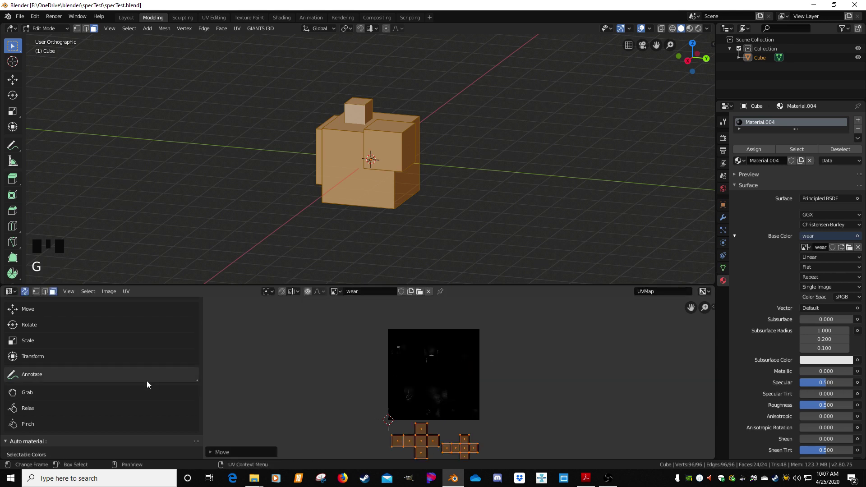
Step: Try shifting the UV layout with the Move by grid commands
scroll(147, 380, down, 10)
scroll(113, 399, down, 5)
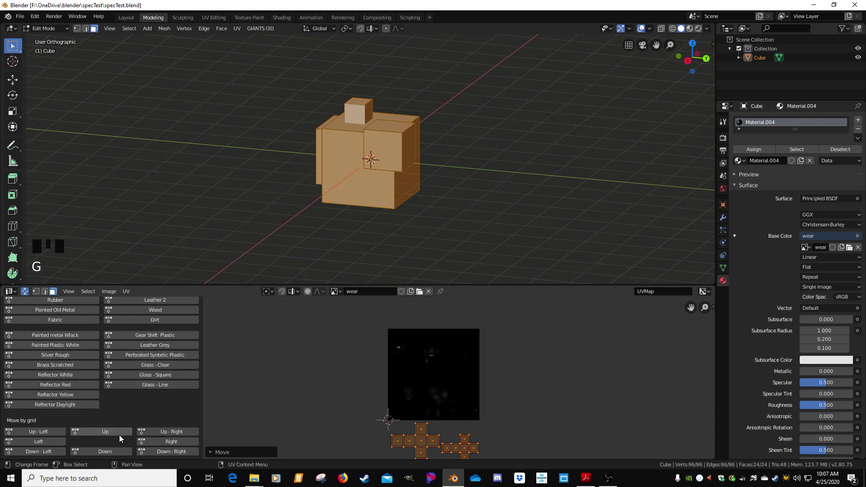
click(120, 451)
click(120, 451)
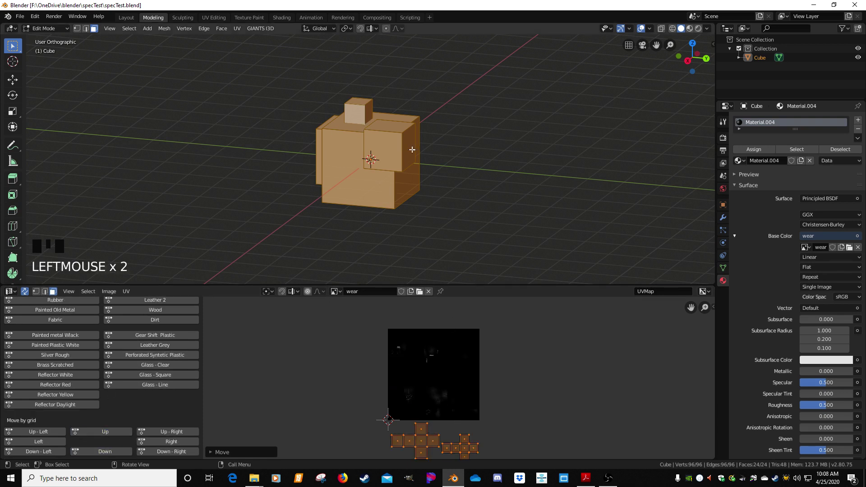
Step: Return to Object Mode and apply the cube's rotation and scale
key(Tab)
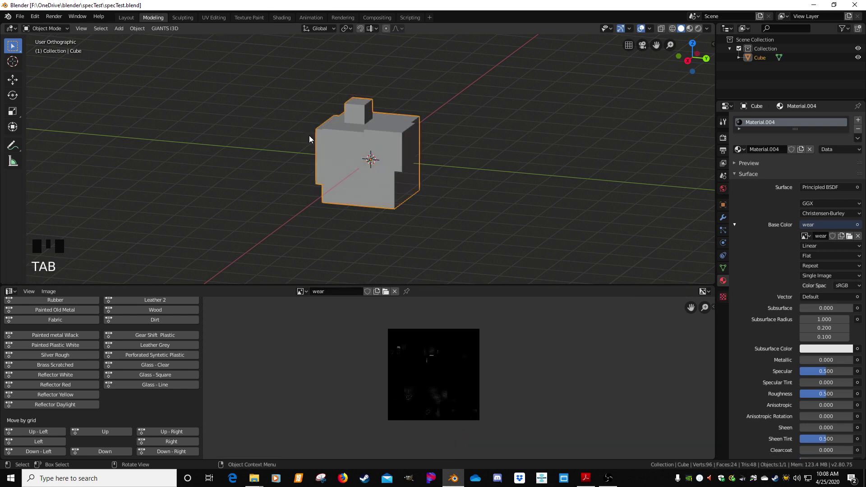
click(356, 182)
key(ctrl+a)
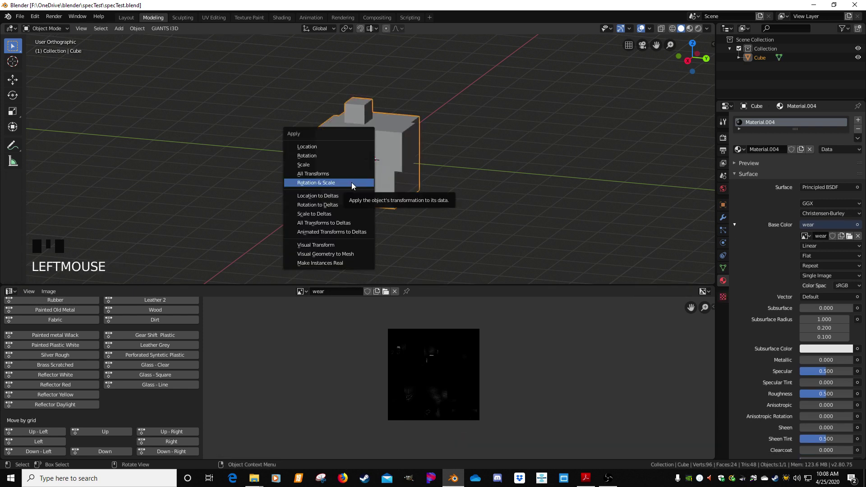
click(321, 183)
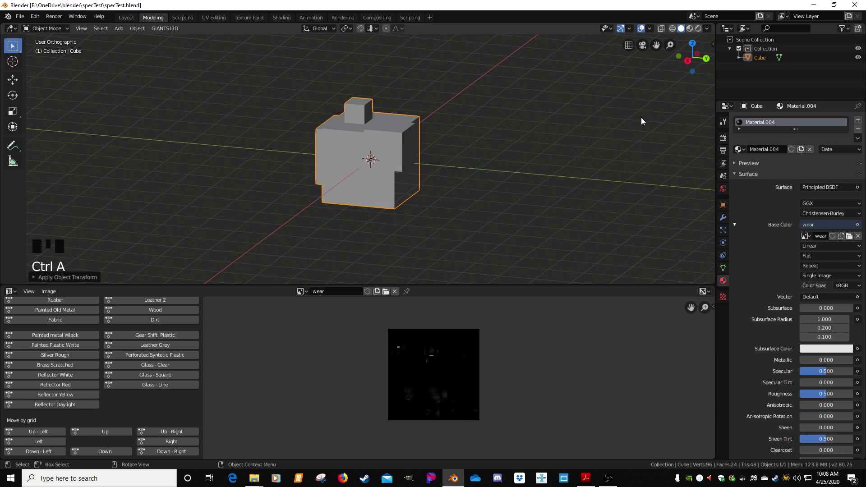
Step: Add an Edge Split modifier to the cube and apply it
click(722, 219)
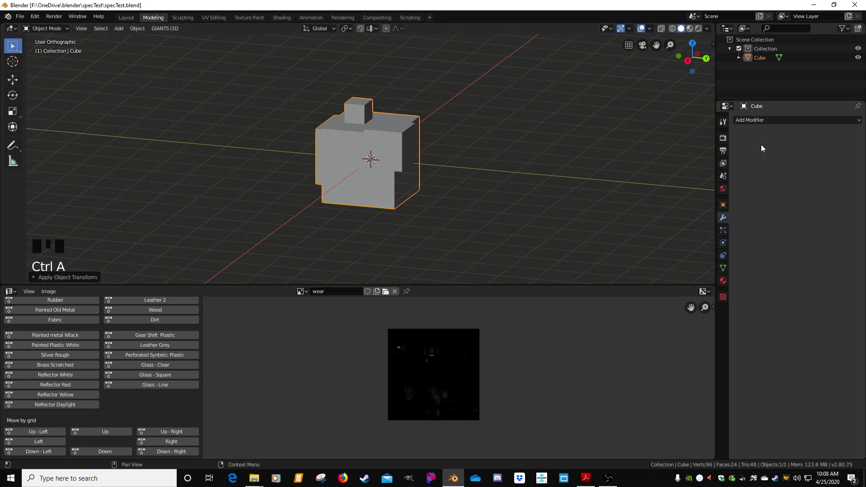
middle_drag(492, 127, 519, 153)
click(743, 120)
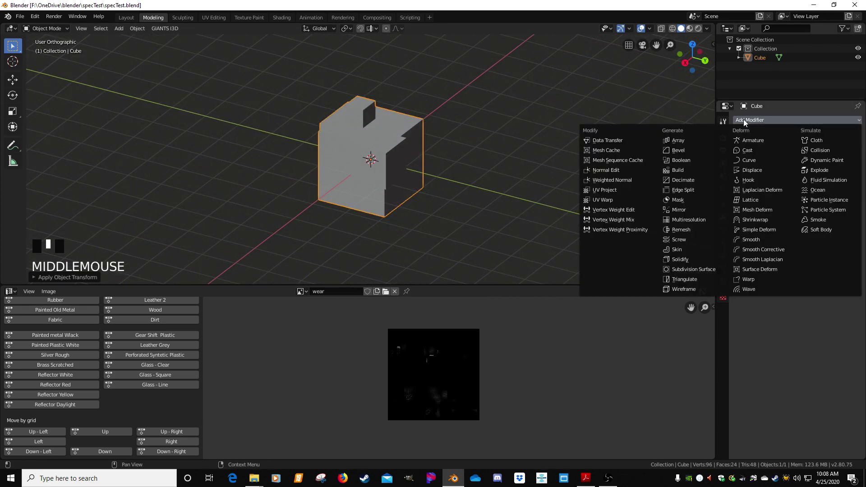
click(682, 190)
click(764, 147)
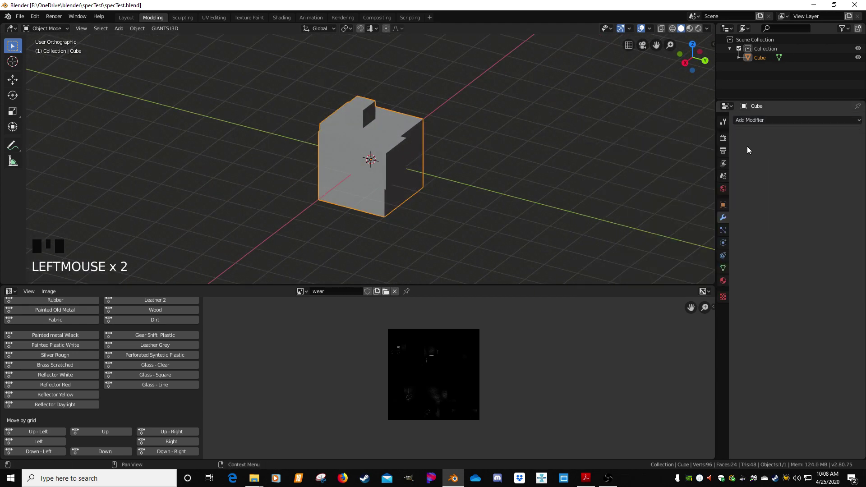
middle_drag(459, 175, 328, 130)
middle_drag(387, 160, 399, 177)
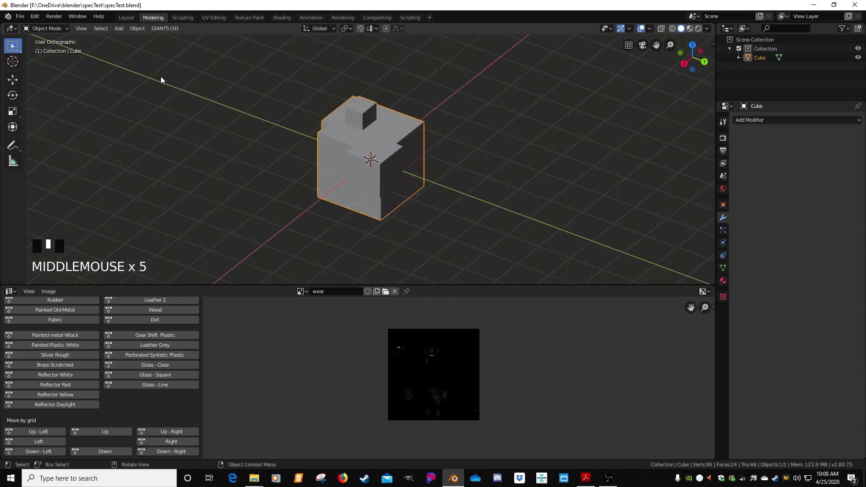
Step: Save the project as a new file named specSample.blend in the specTest folder
click(20, 17)
click(37, 85)
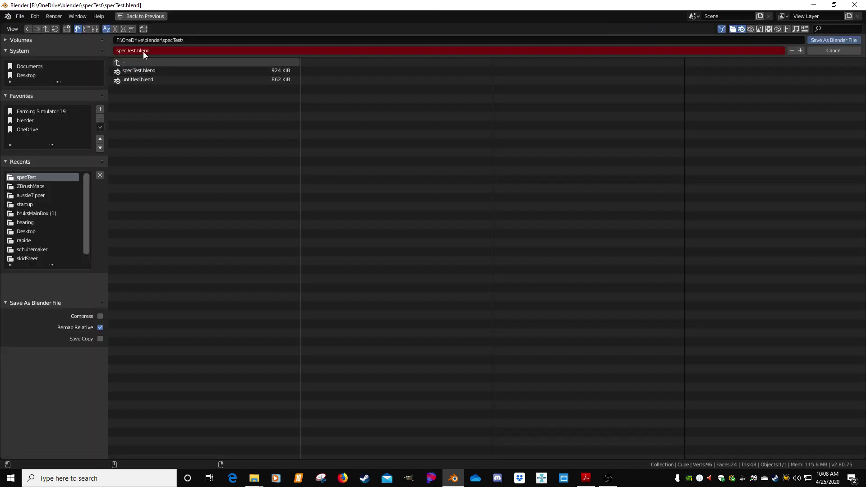
click(157, 52)
text(spec)
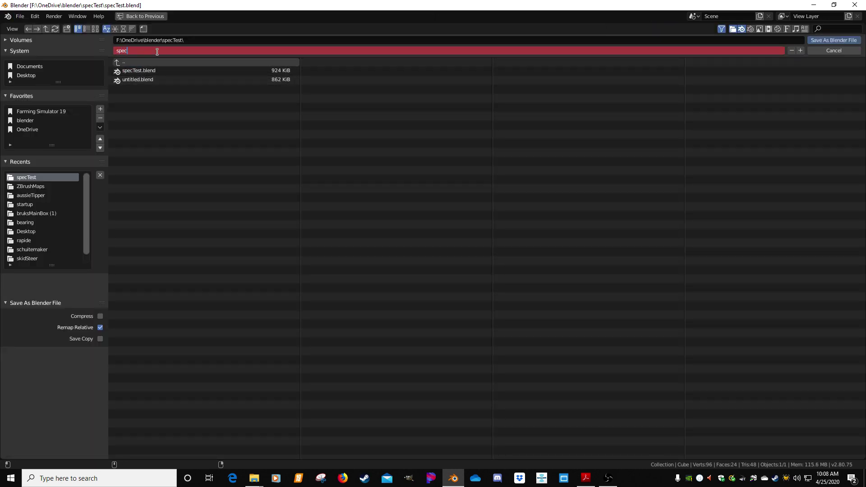
text(Sample)
key(Return)
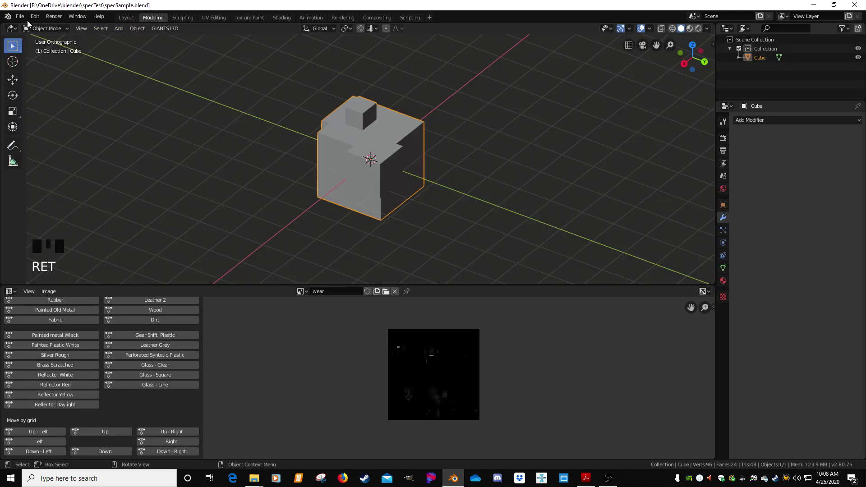
Step: Export the model in GIANTS I3D format as sampleSpec.i3d in the specTest folder and minimize Blender
click(20, 17)
mouse_move(41, 148)
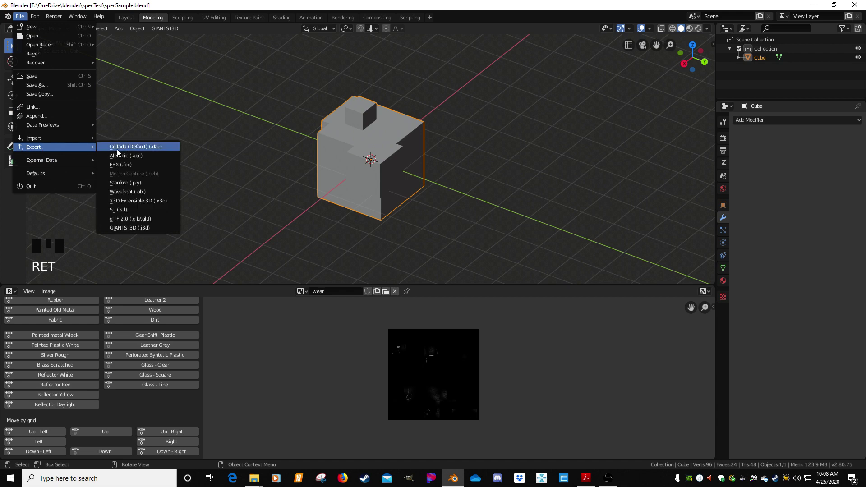
click(129, 228)
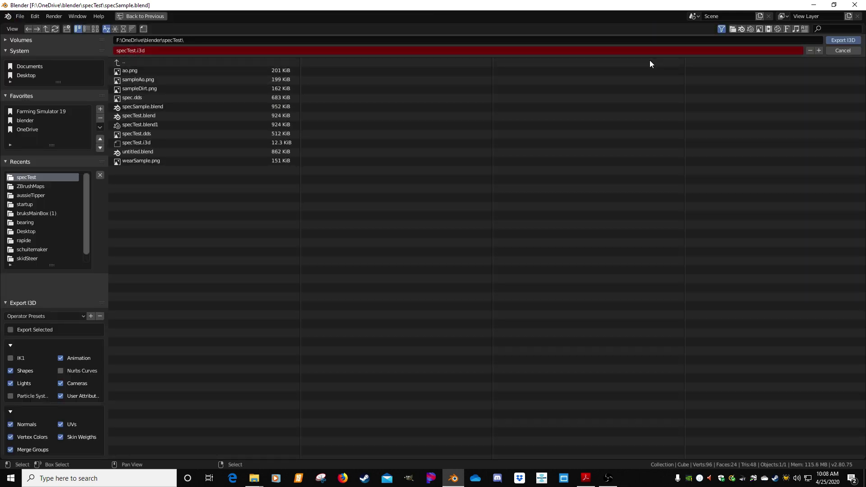
click(216, 50)
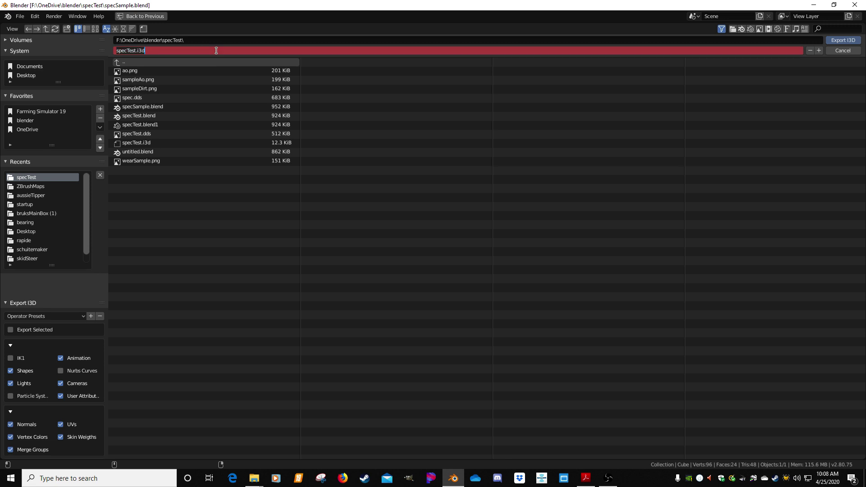
text(sampleSpec)
key(Return)
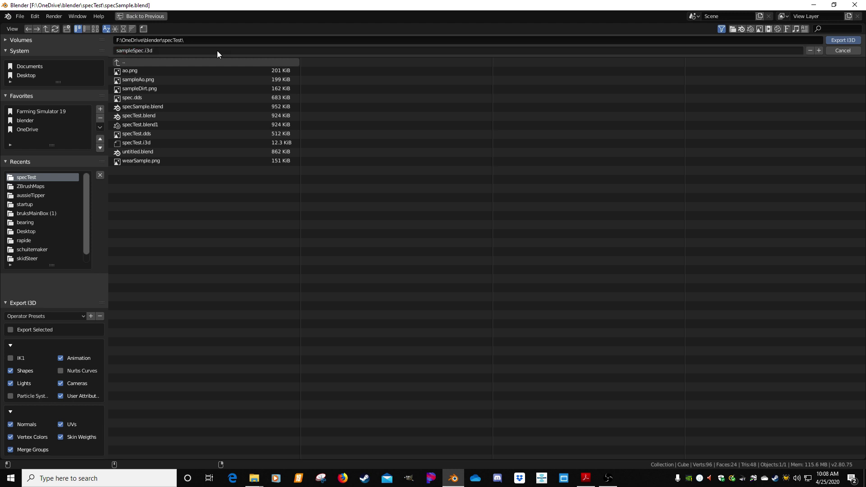
key(Return)
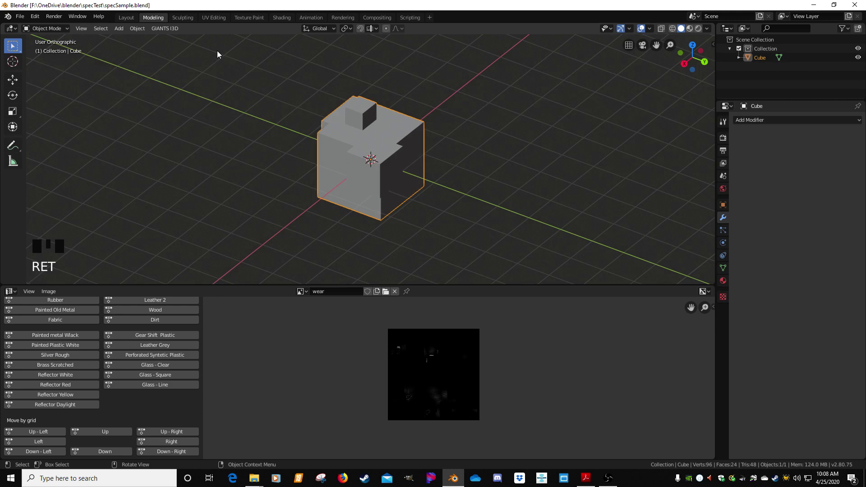
click(813, 5)
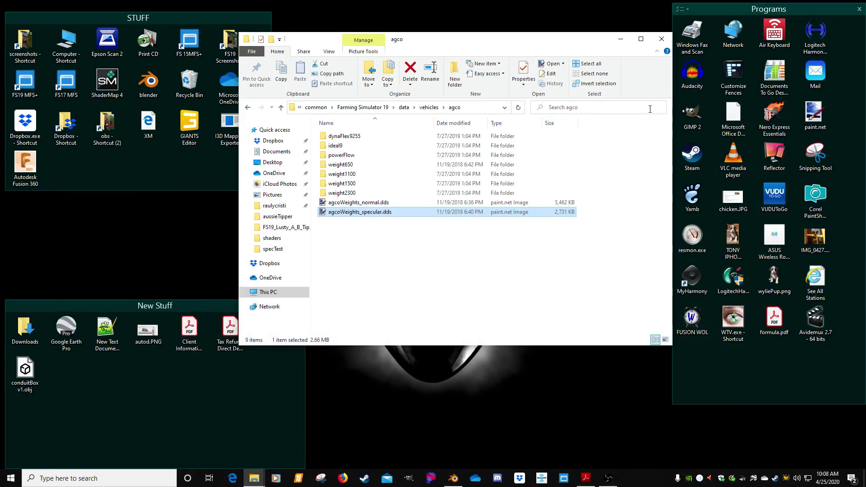
Step: Close the agco folder and open sampleSpec.i3d from OneDrive's blender/specTest folder in GIANTS Editor 8.2.0
click(661, 40)
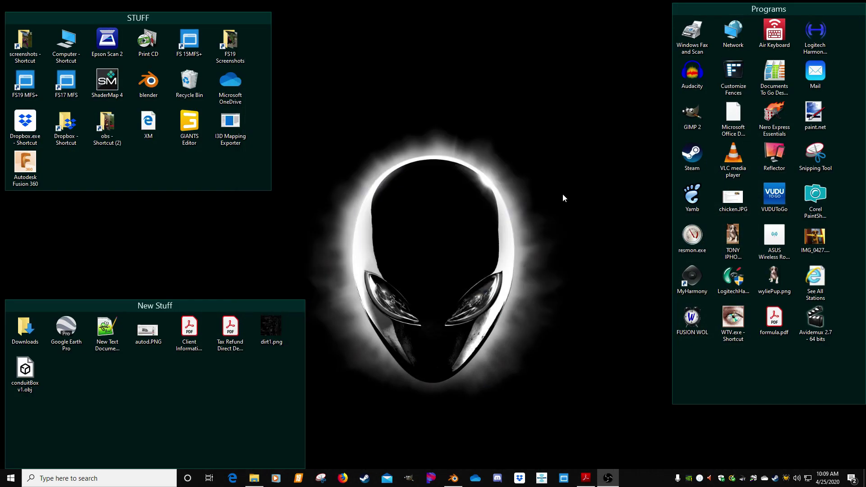
click(479, 479)
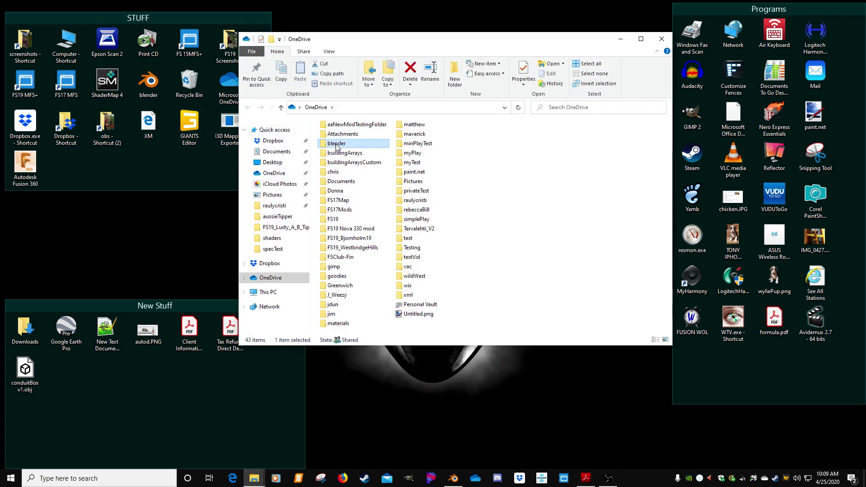
double_click(336, 143)
key(s)
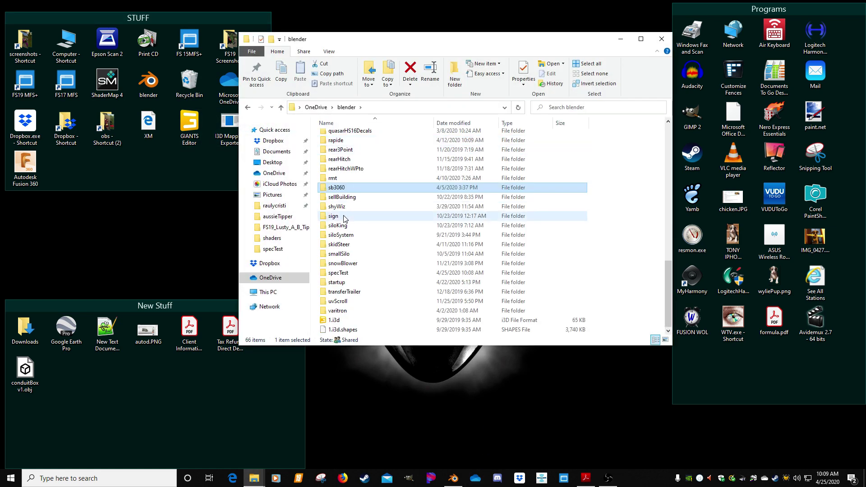
double_click(339, 273)
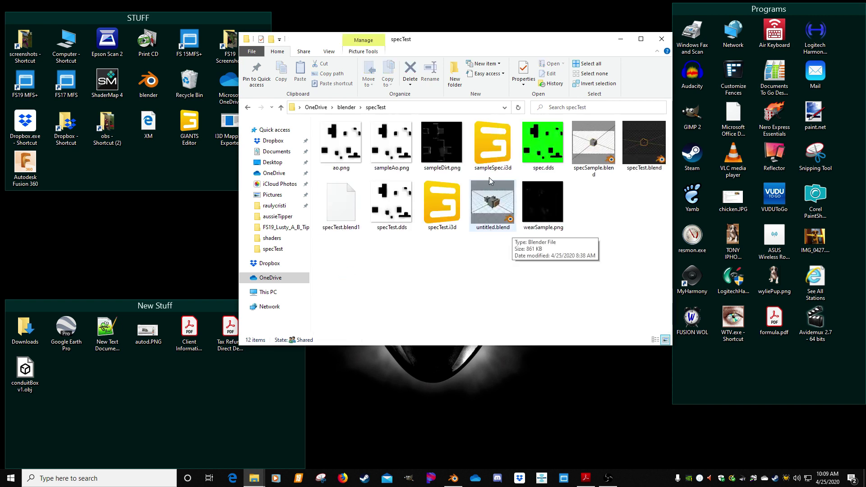
double_click(496, 157)
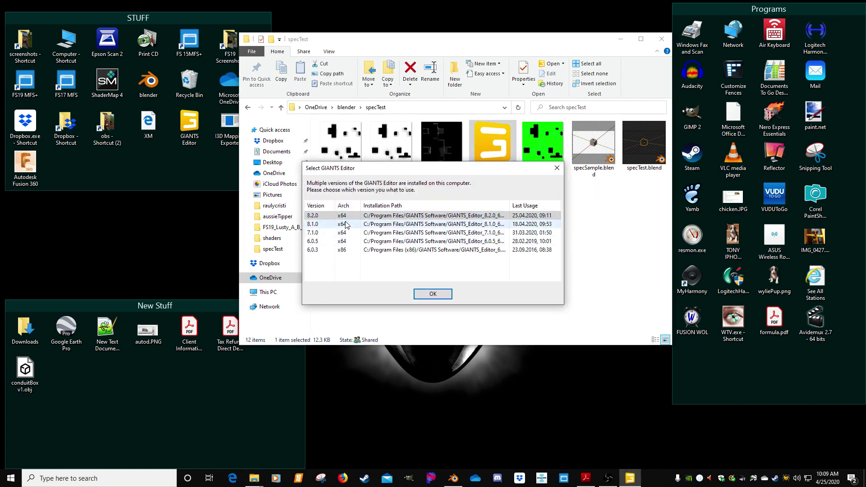
double_click(405, 224)
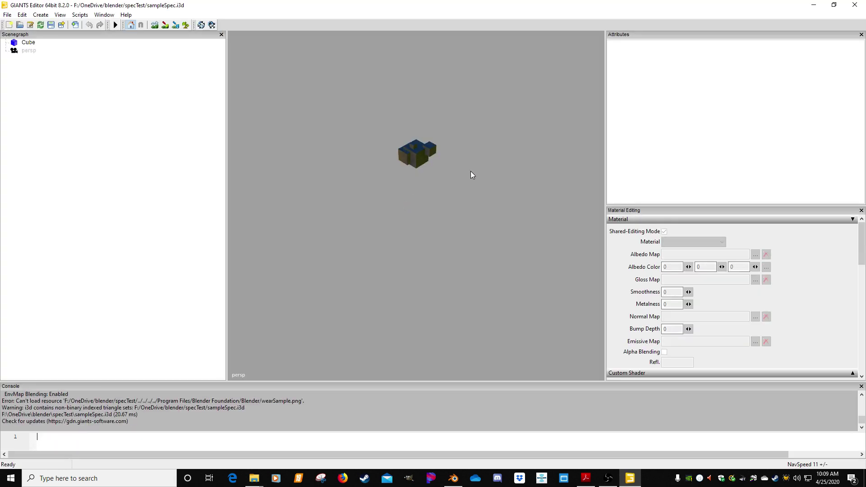
Step: Assign vehicleShader.xml from Farming Simulator 19's data/shaders folder as the custom shader of the Cube's material
click(28, 42)
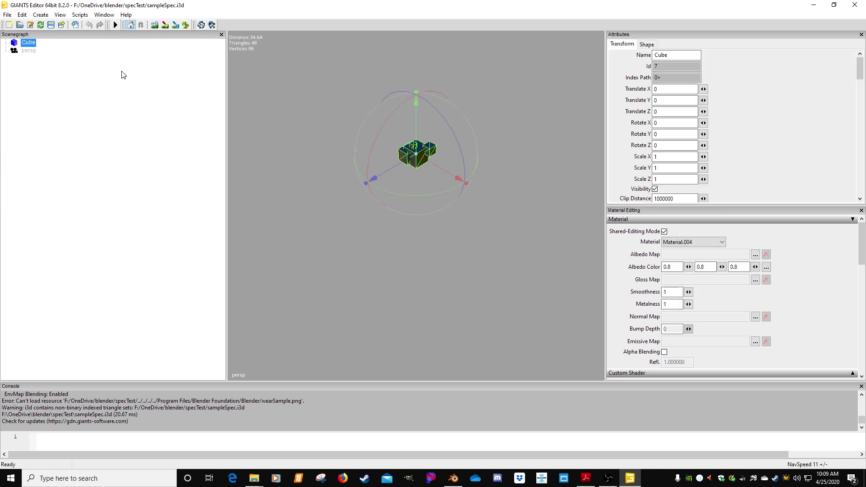
drag(861, 243, 853, 271)
click(853, 256)
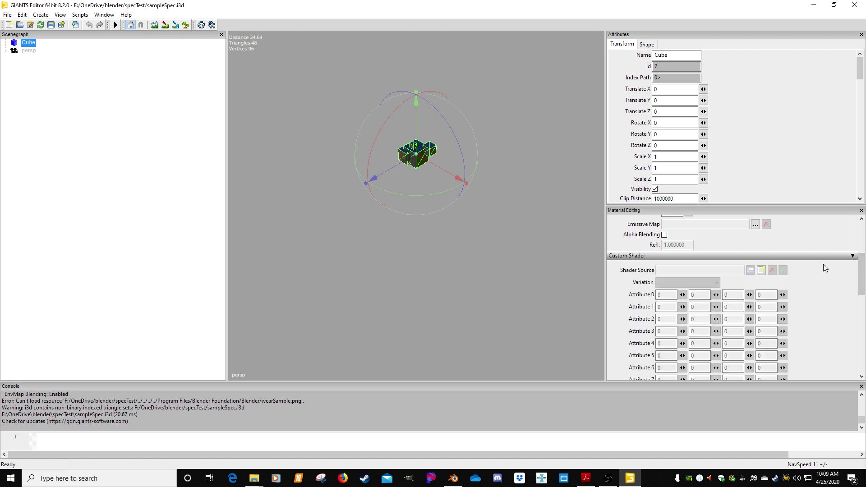
click(751, 270)
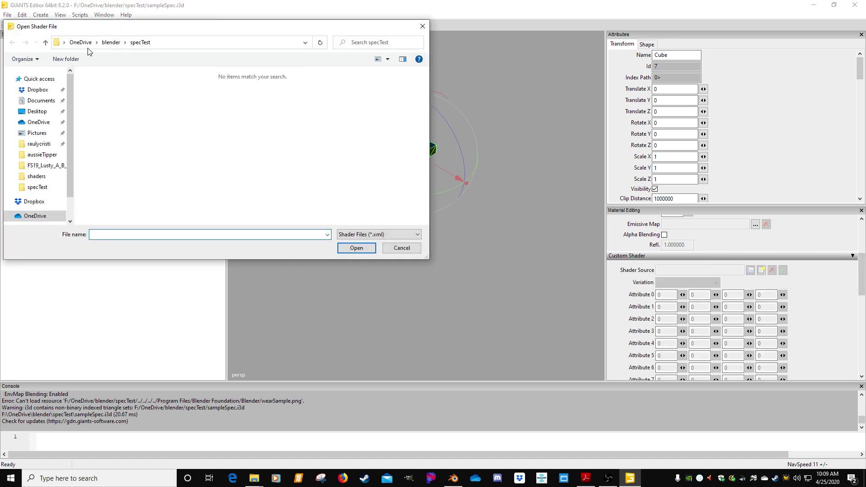
click(46, 111)
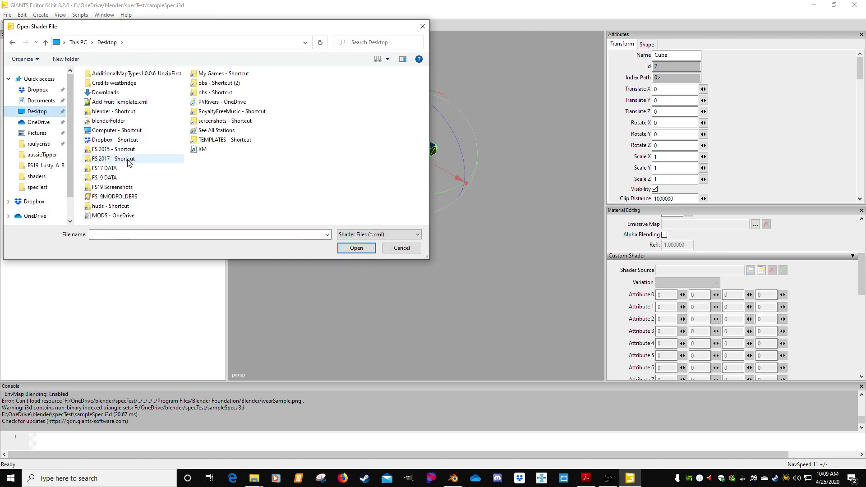
double_click(109, 182)
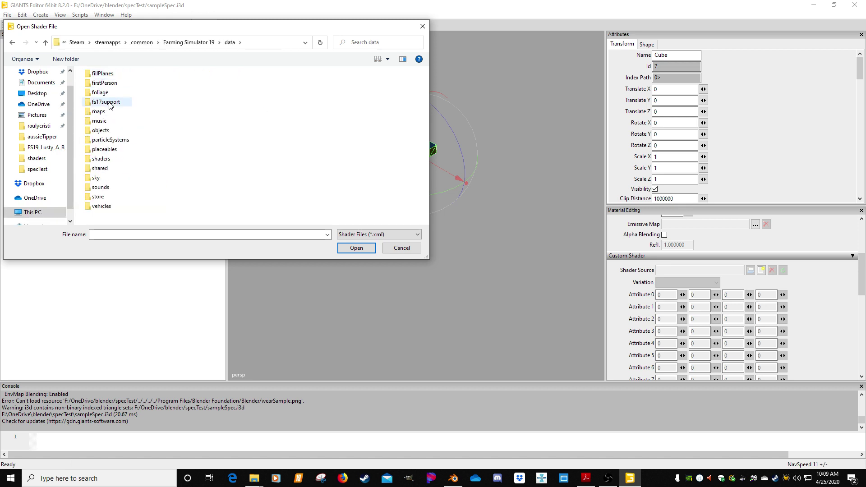
double_click(103, 158)
click(104, 155)
double_click(104, 161)
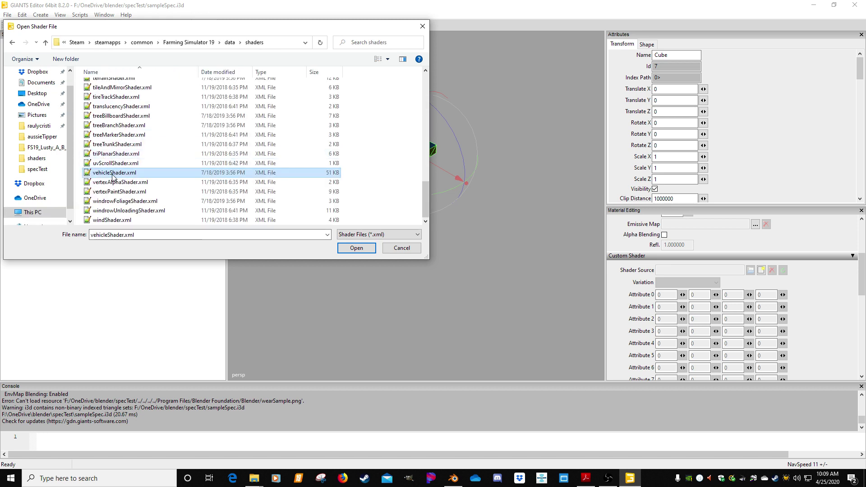
Step: Set the shader variation to colorMask, inspect the cube up close, and minimize GIANTS Editor
click(687, 282)
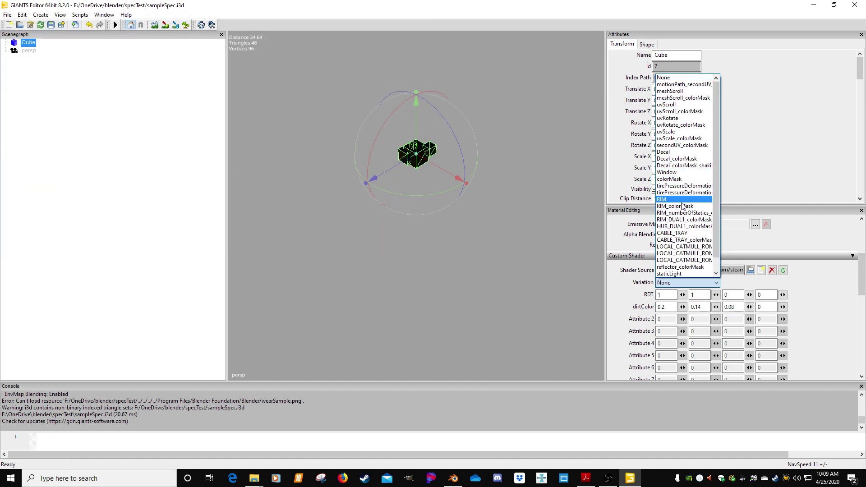
click(672, 179)
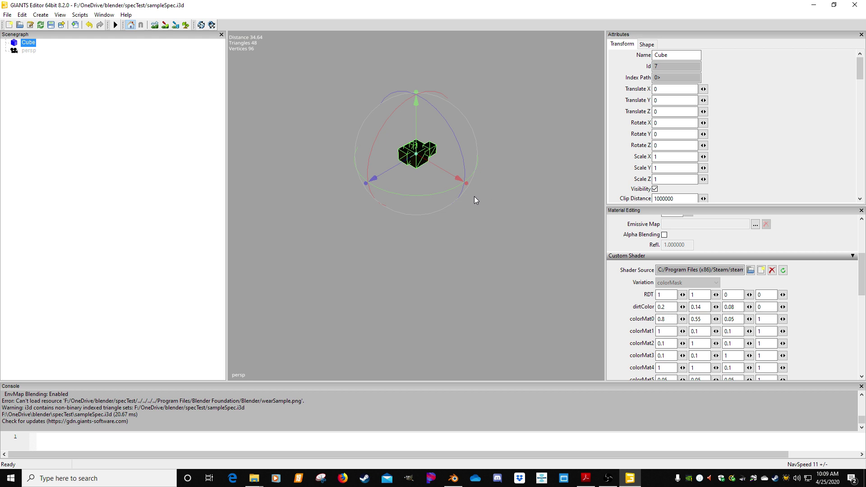
alt+right_drag(475, 196, 485, 182)
alt+middle_drag(485, 182, 455, 235)
alt+right_drag(455, 235, 526, 200)
alt+middle_drag(467, 176, 483, 212)
alt+right_drag(483, 213, 456, 222)
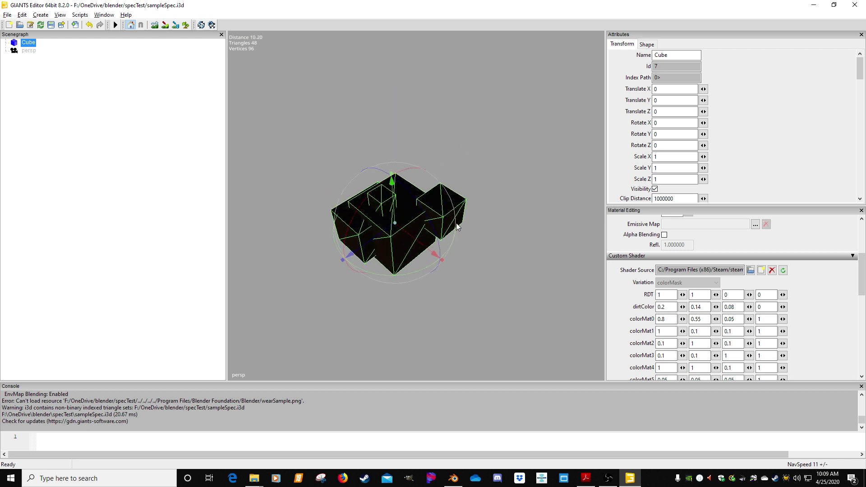
click(814, 5)
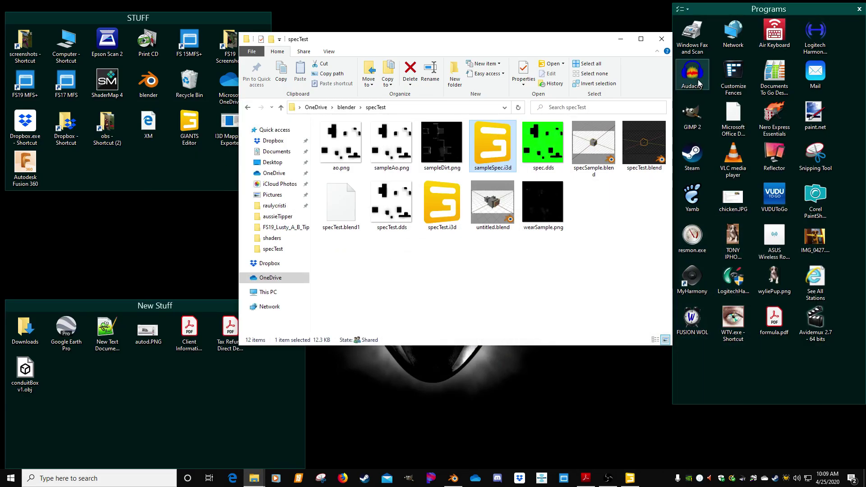
Step: Shift the specTest folder window aside and open sampleDirt.png in paint.net
drag(526, 40, 455, 35)
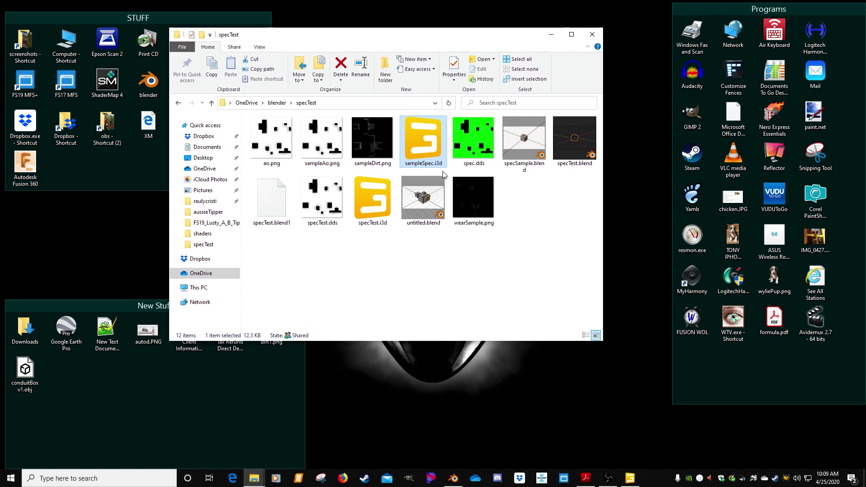
click(402, 239)
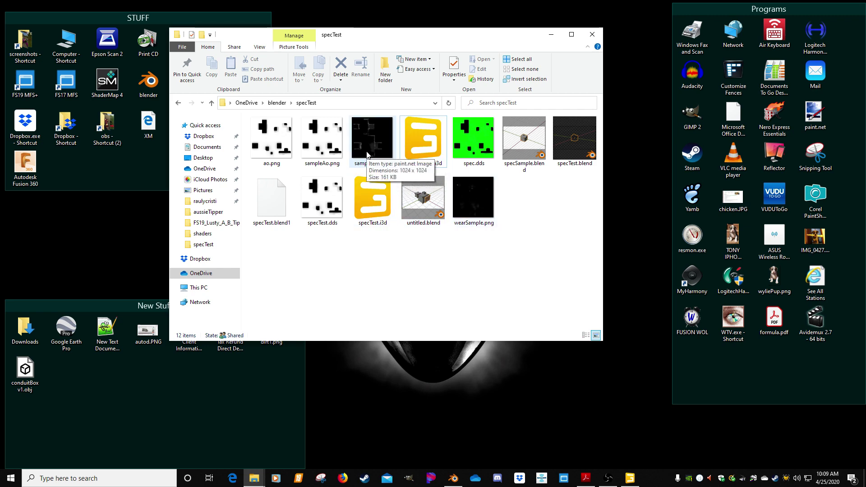
double_click(368, 149)
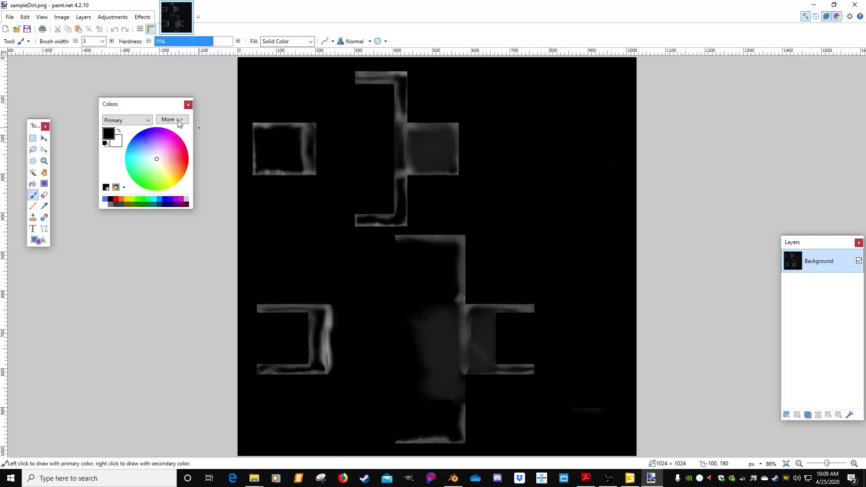
Step: Save the dirt mask as sampleDirt.dds in the specTest folder with BC1 (Linear, DXT1) compression and no mip maps, then minimize paint.net
click(10, 17)
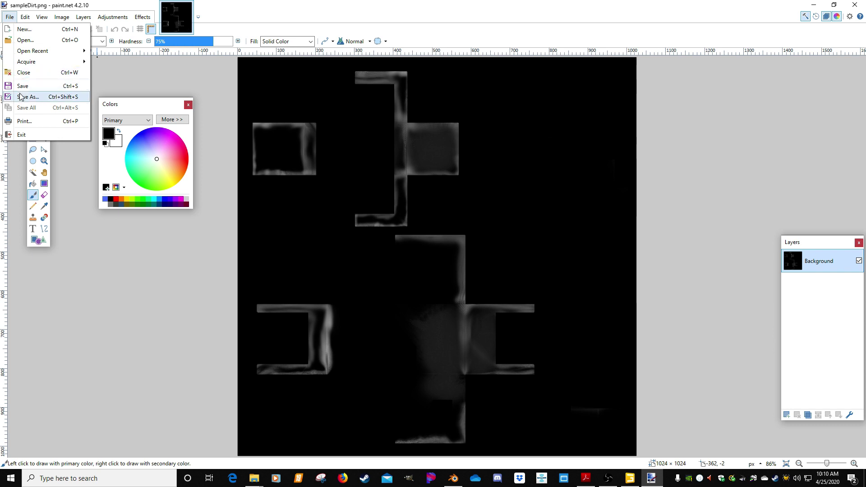
click(46, 93)
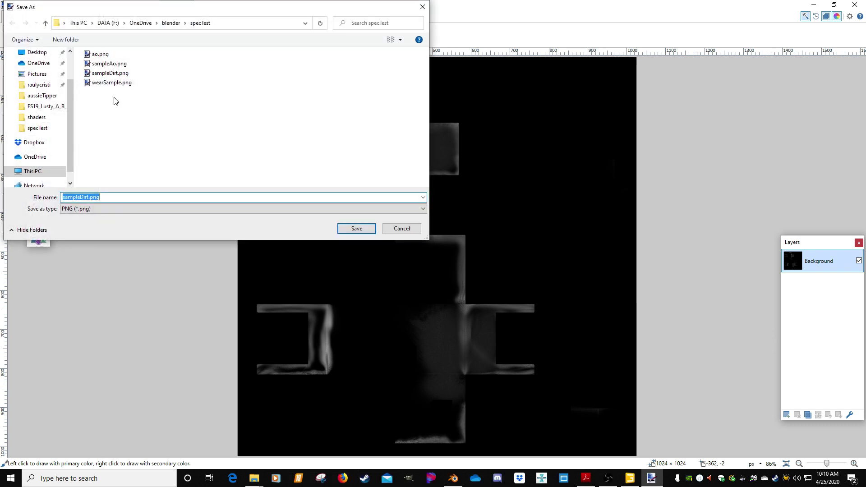
click(110, 73)
click(136, 199)
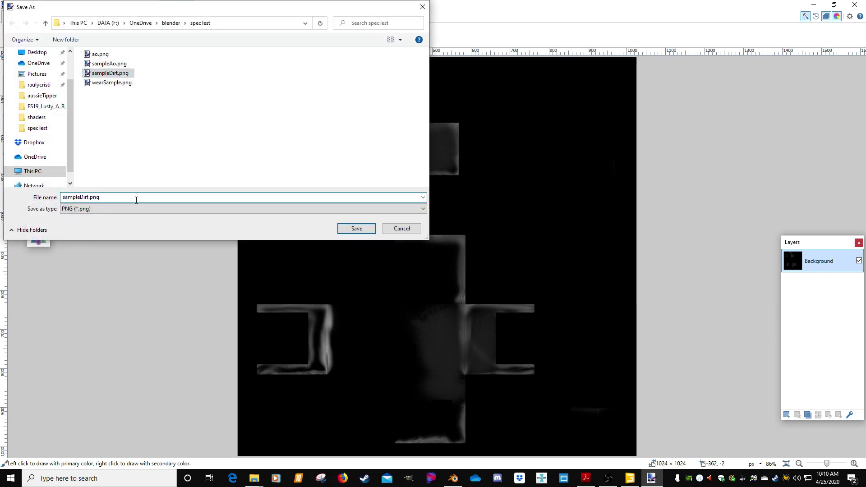
click(131, 209)
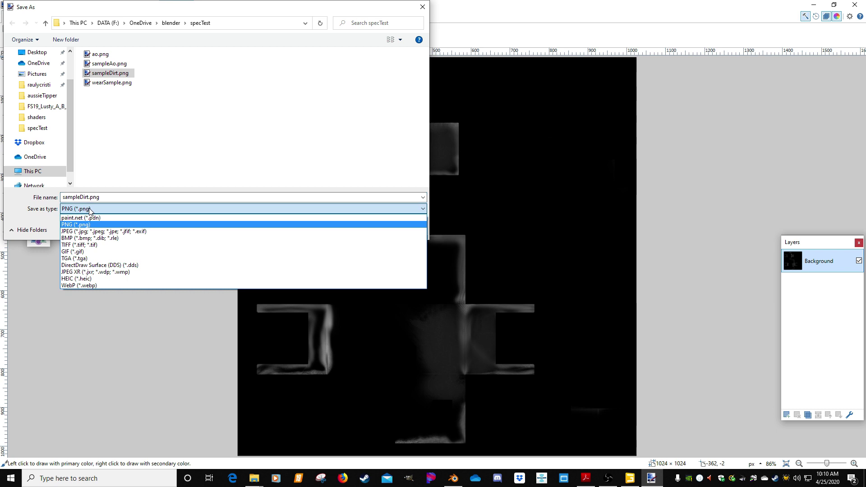
click(80, 265)
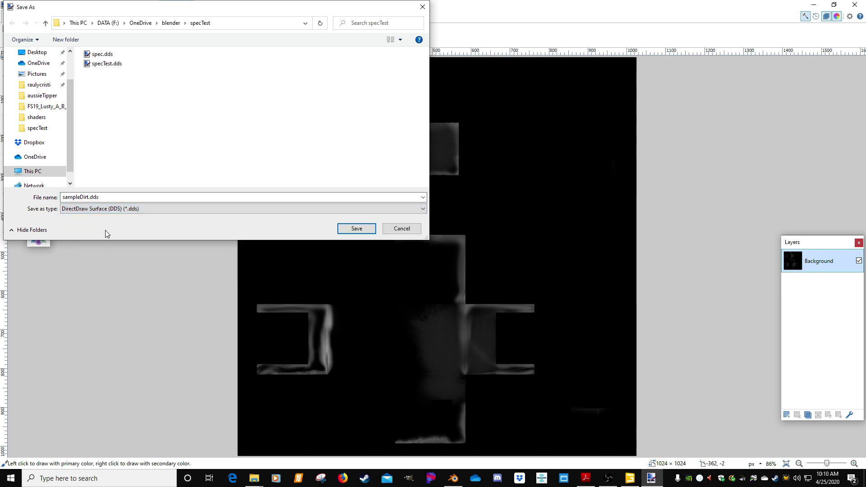
click(356, 229)
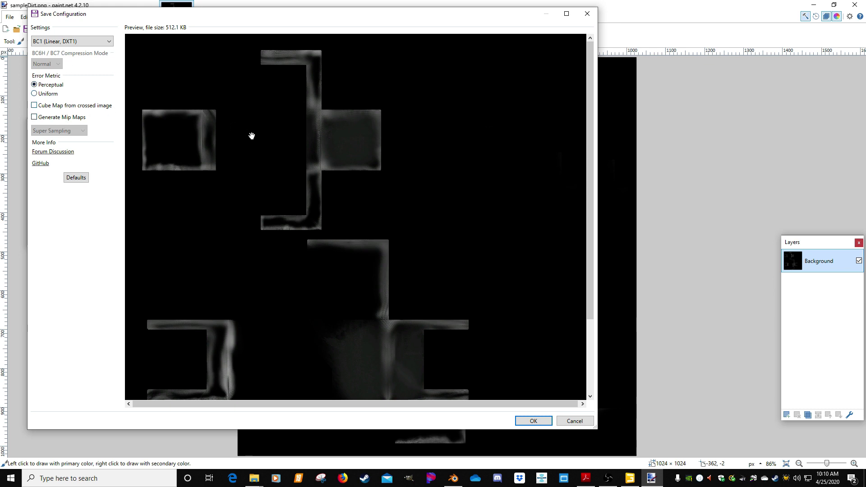
click(533, 420)
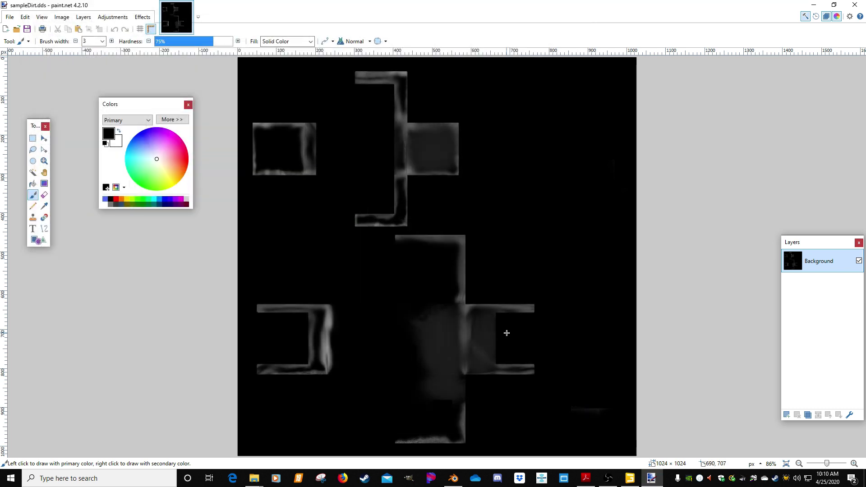
click(813, 5)
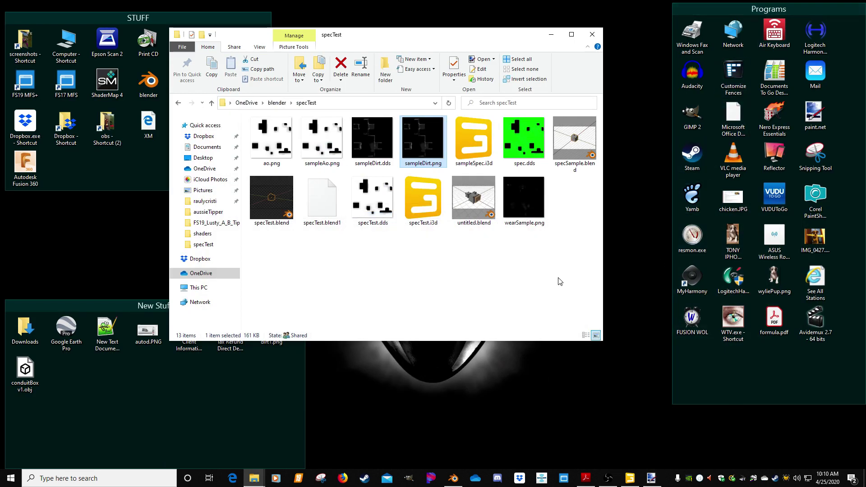
Step: Open sampleDirt.dds from the specTest folder in GIMP, accepting the DDS load options with mipmaps enabled
click(366, 154)
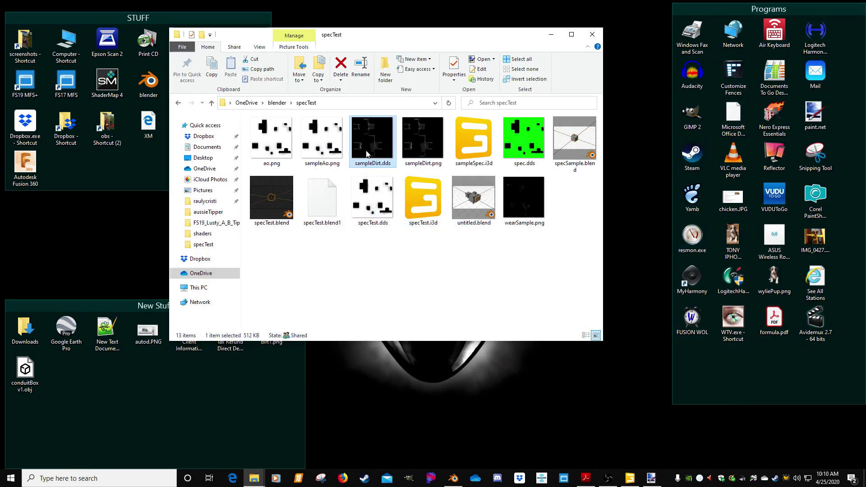
drag(380, 153, 691, 126)
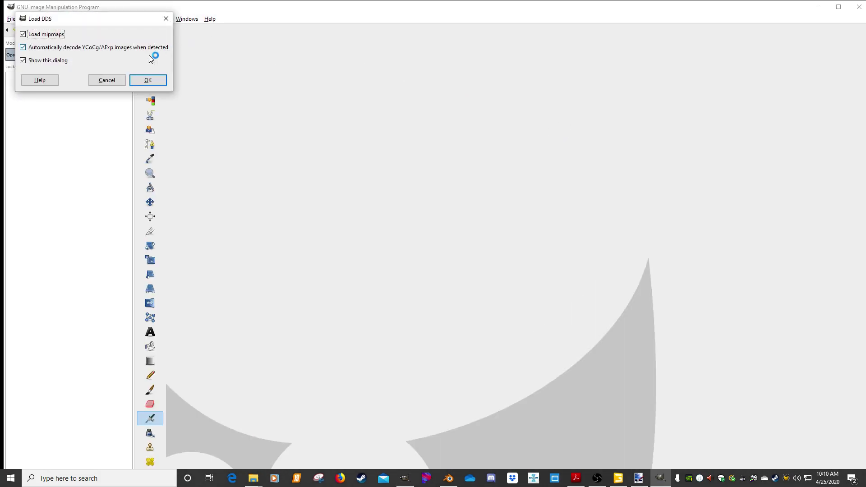
click(148, 80)
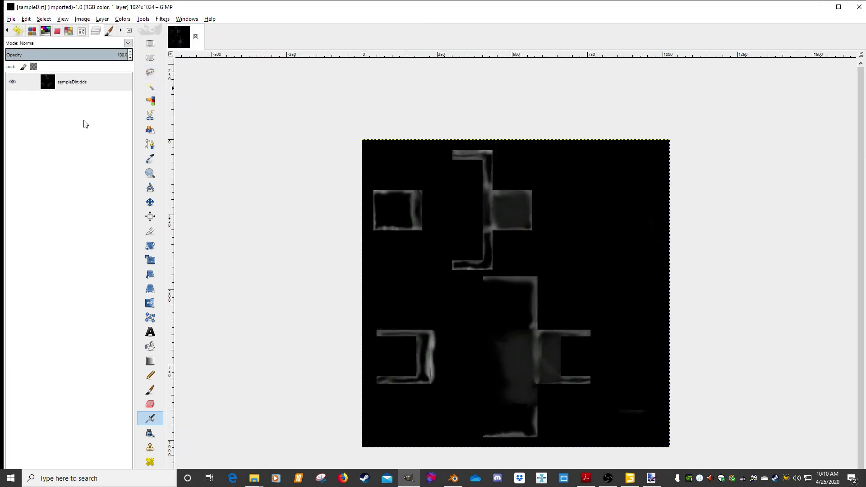
Step: Decompose the sampleDirt image into red, green and blue layers and switch to the decomposed image
click(122, 18)
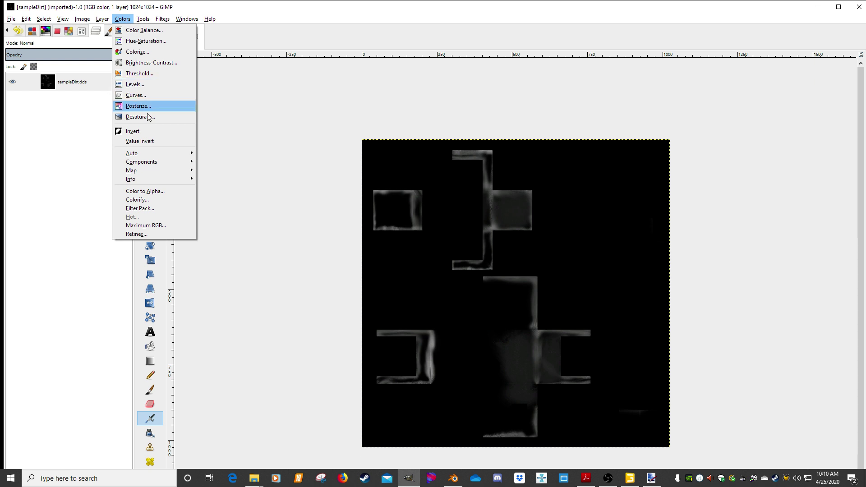
mouse_move(153, 163)
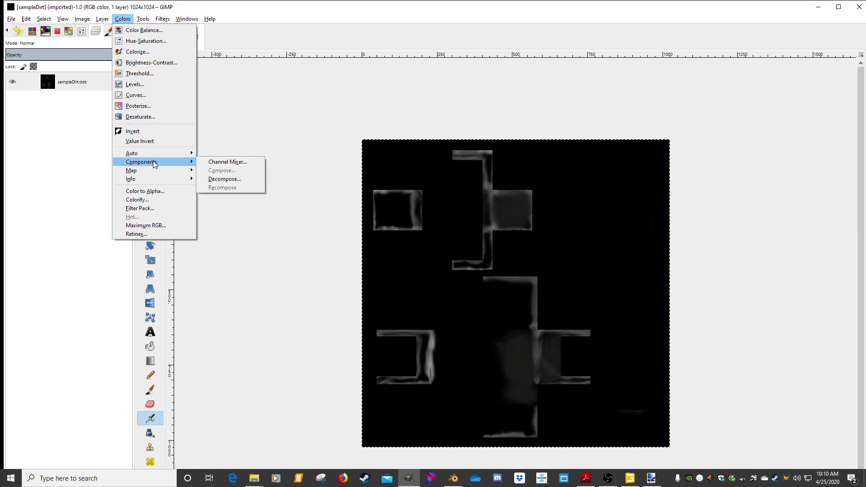
click(224, 179)
click(434, 284)
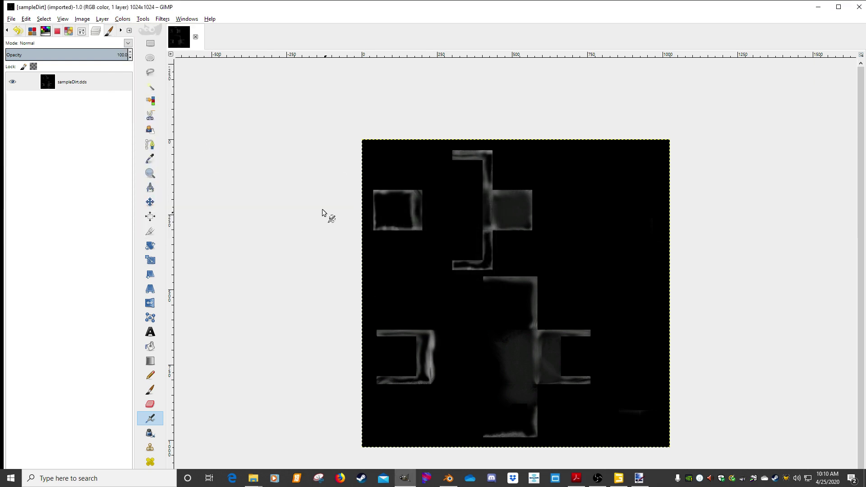
click(215, 45)
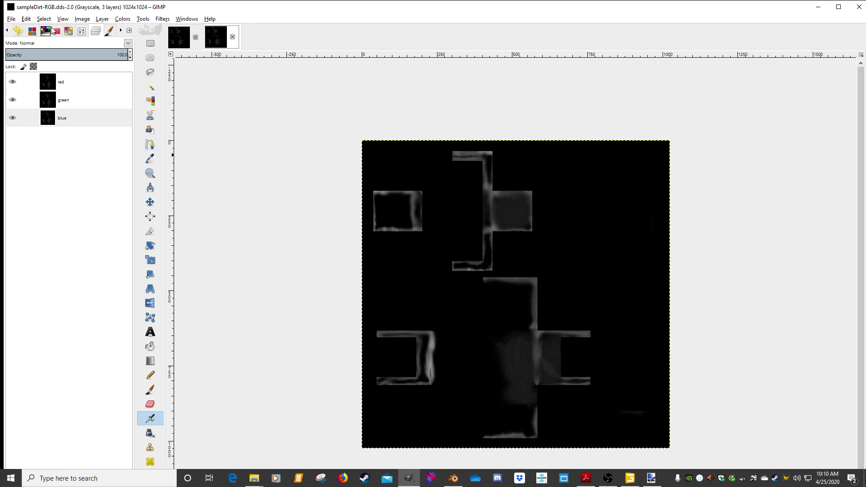
click(14, 19)
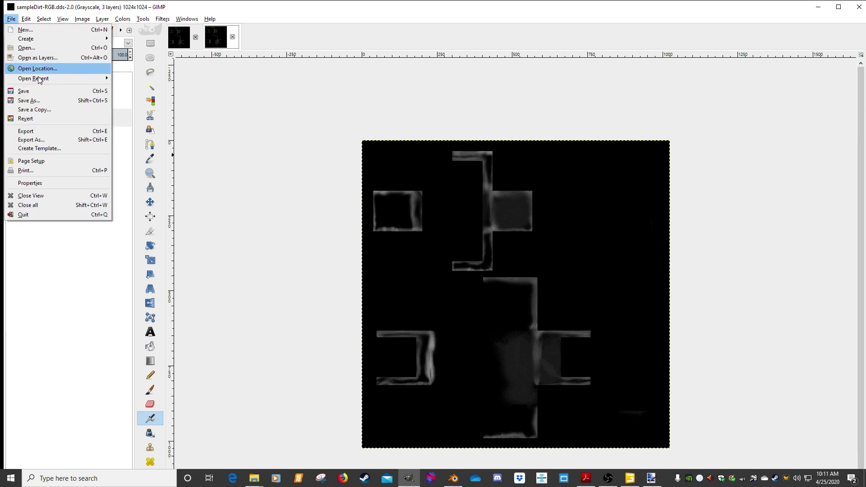
mouse_move(41, 83)
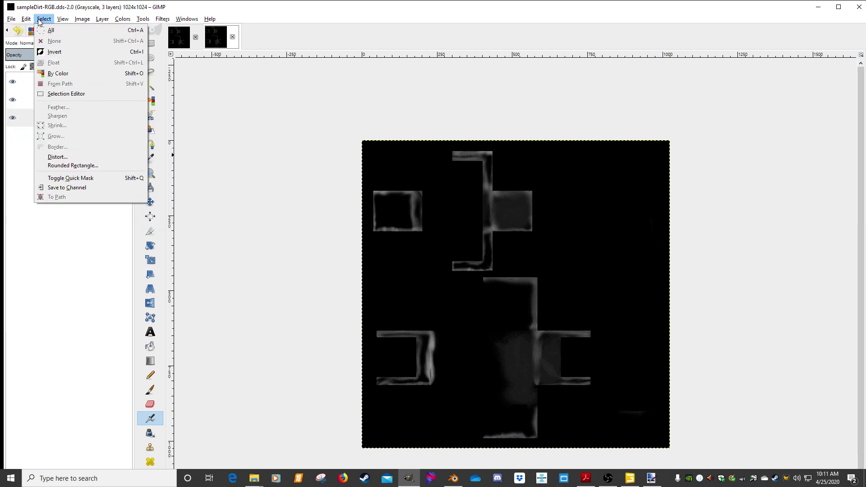
mouse_move(30, 20)
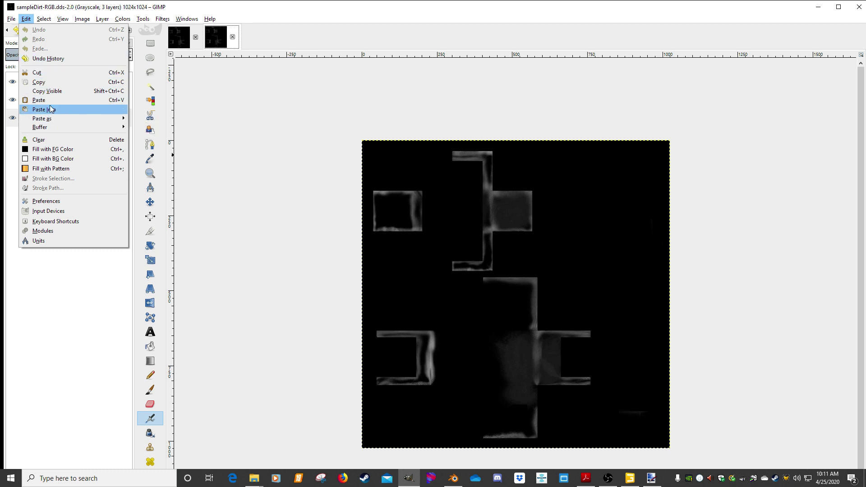
mouse_move(44, 20)
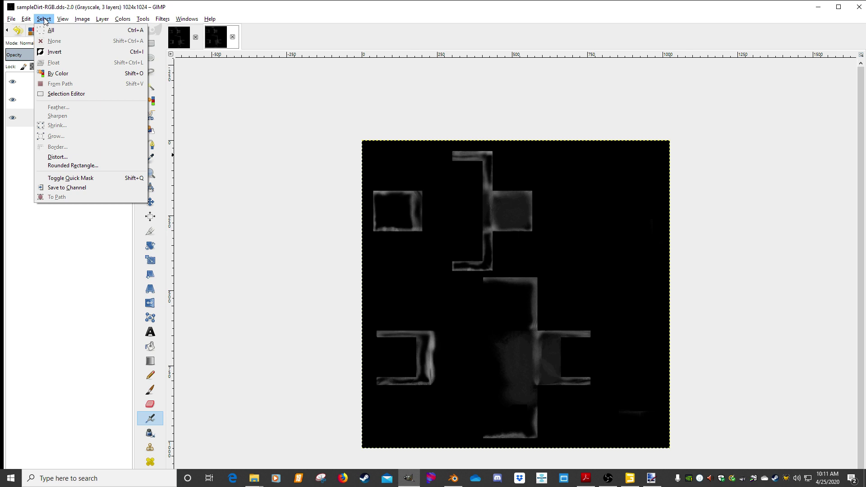
mouse_move(12, 20)
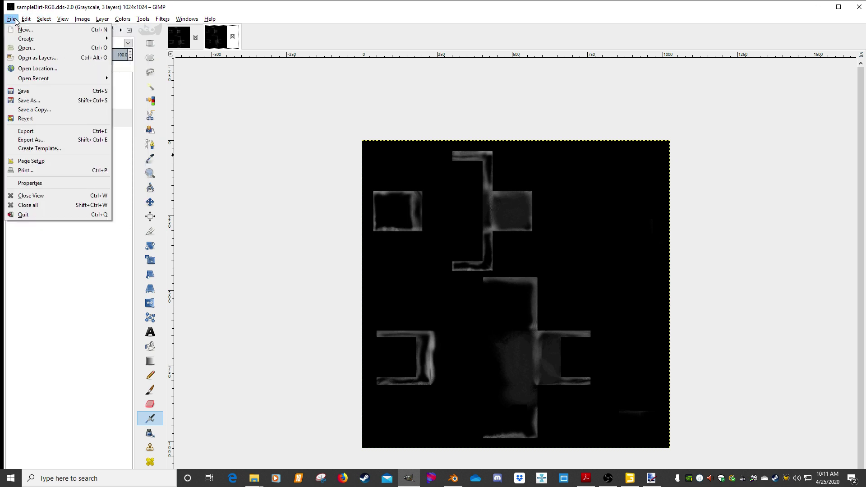
click(562, 44)
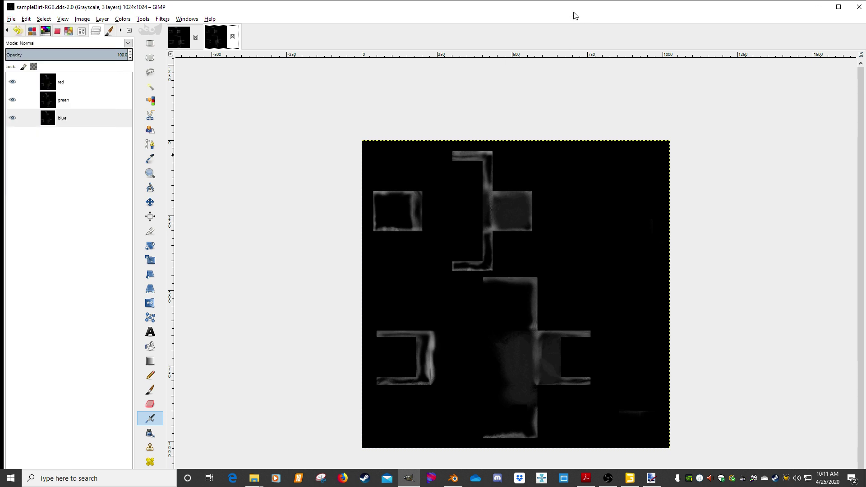
Step: Add sampleAo.png from the specTest folder to the decomposed image as a new layer
click(12, 20)
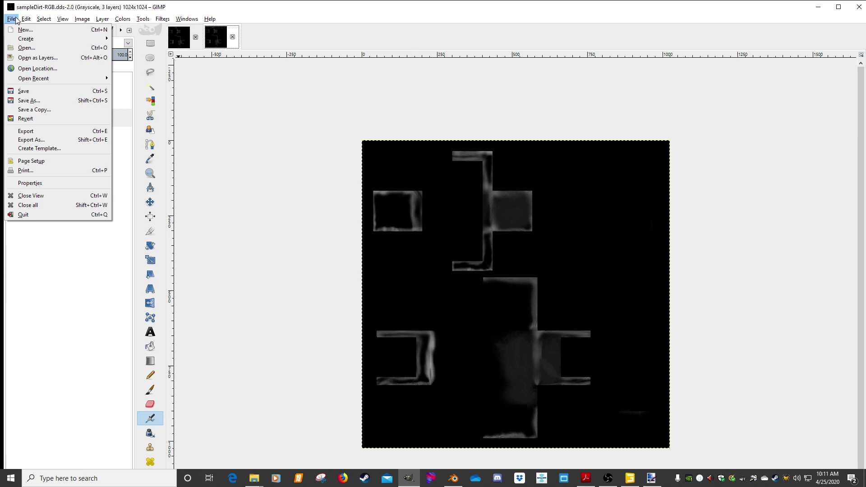
click(40, 57)
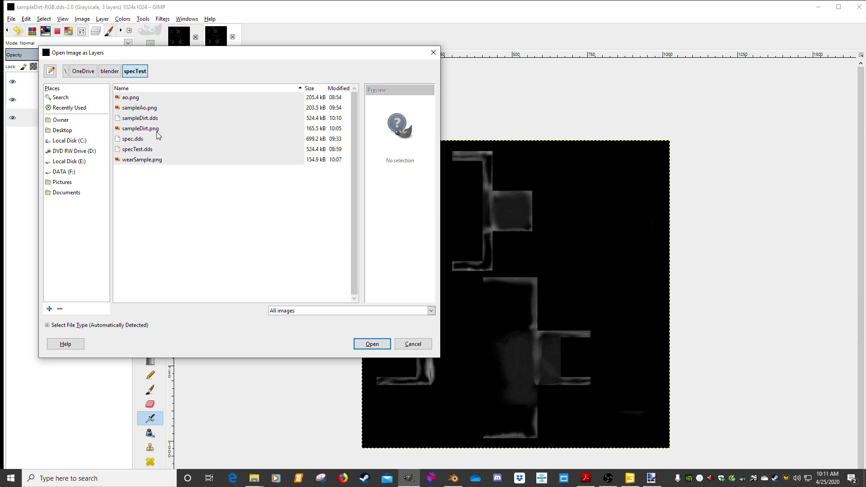
double_click(145, 110)
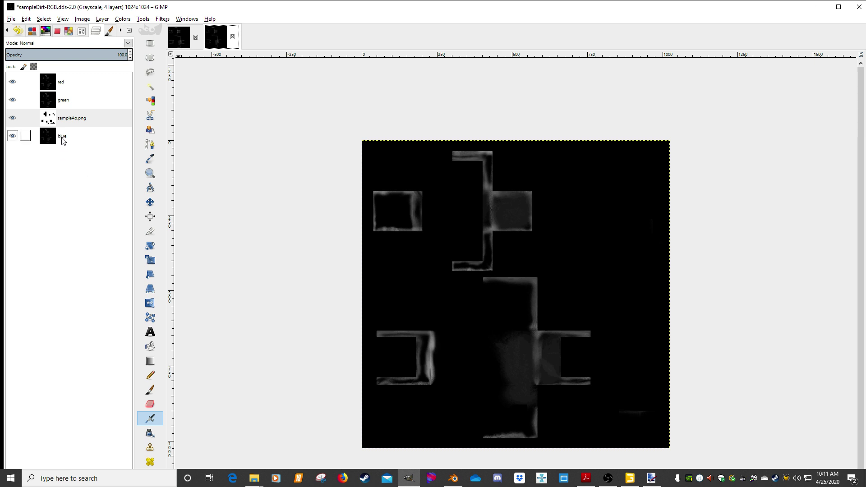
click(46, 138)
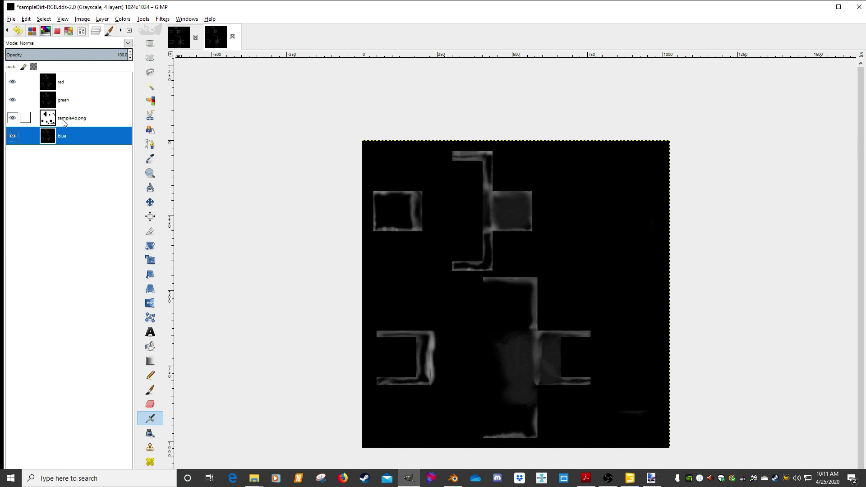
Step: Delete the green and red layers and check the remaining sampleAo.png and blue layers by toggling their visibility
right_click(57, 99)
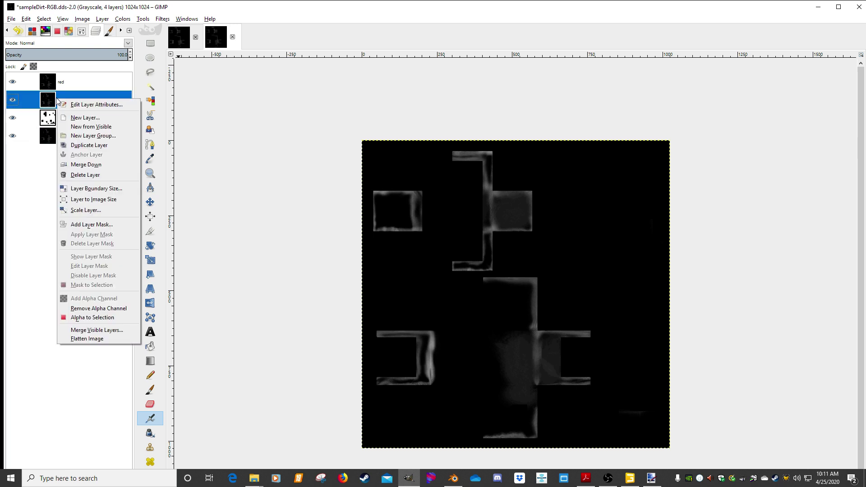
click(72, 175)
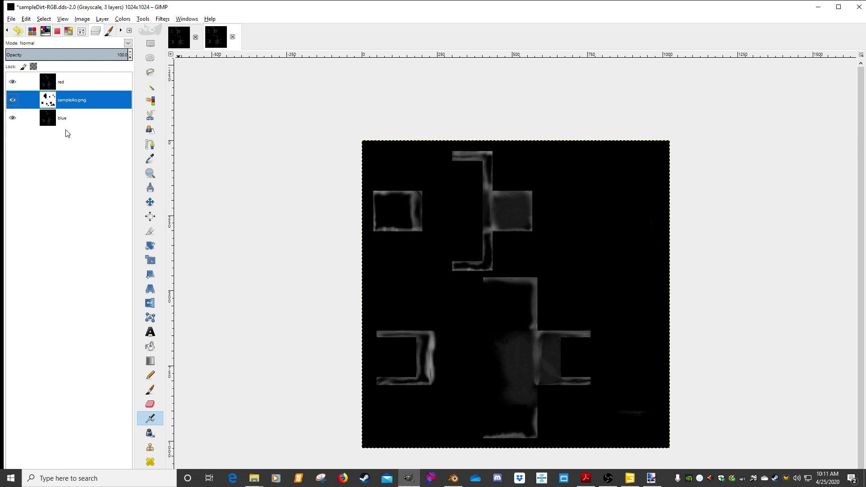
right_click(54, 83)
click(83, 157)
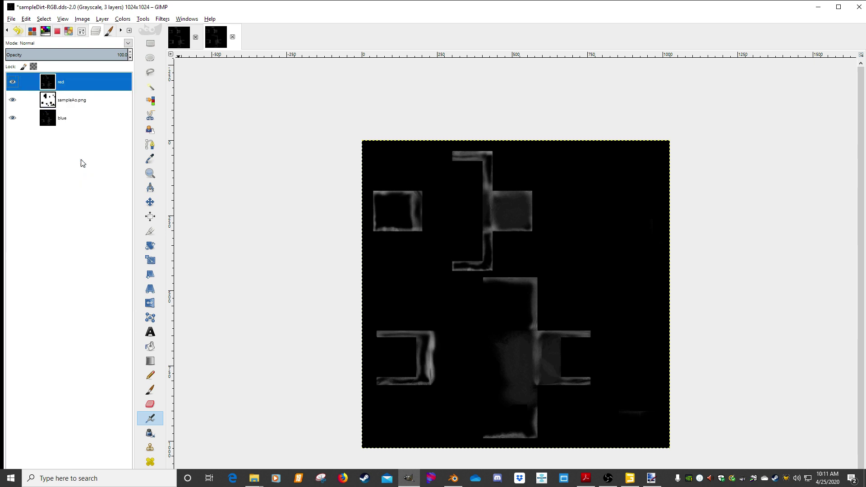
click(59, 101)
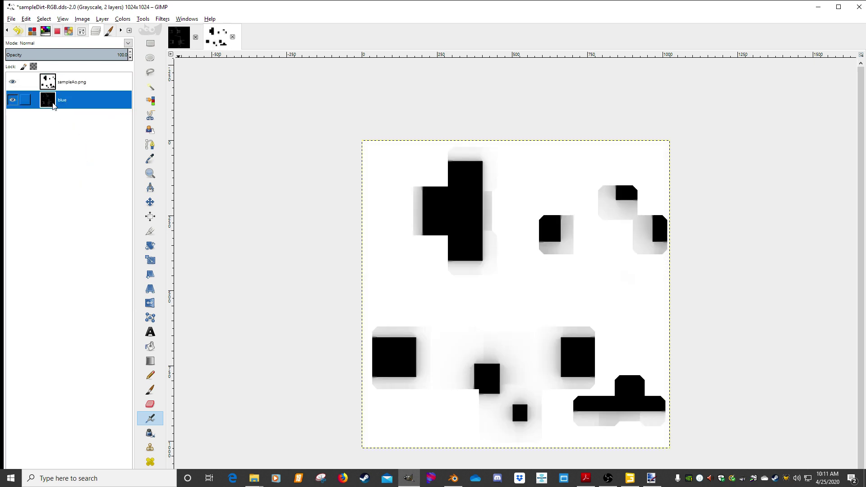
click(12, 81)
click(13, 99)
click(12, 82)
click(12, 100)
Step: Add wearSample.png from the specTest folder as a layer and move it above sampleAo.png
click(11, 19)
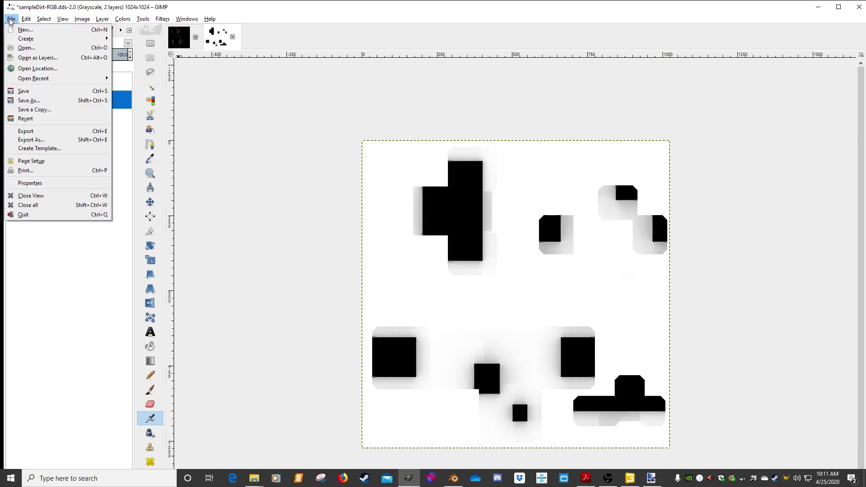
click(38, 57)
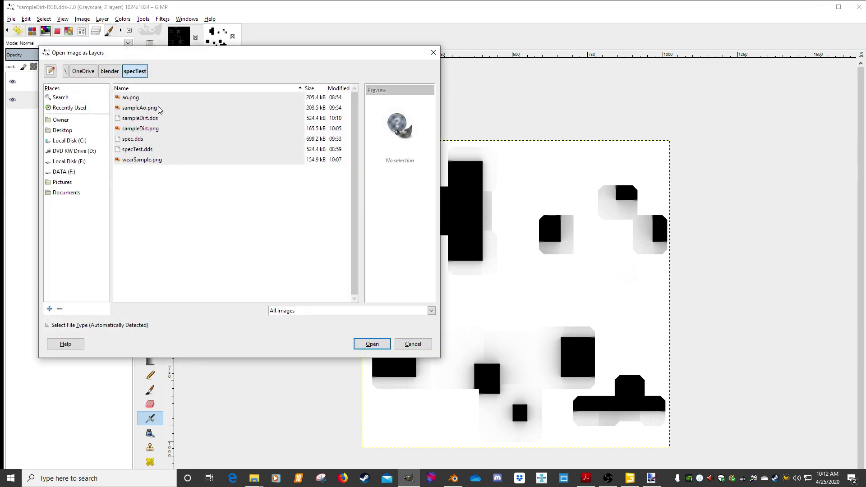
click(152, 163)
double_click(151, 163)
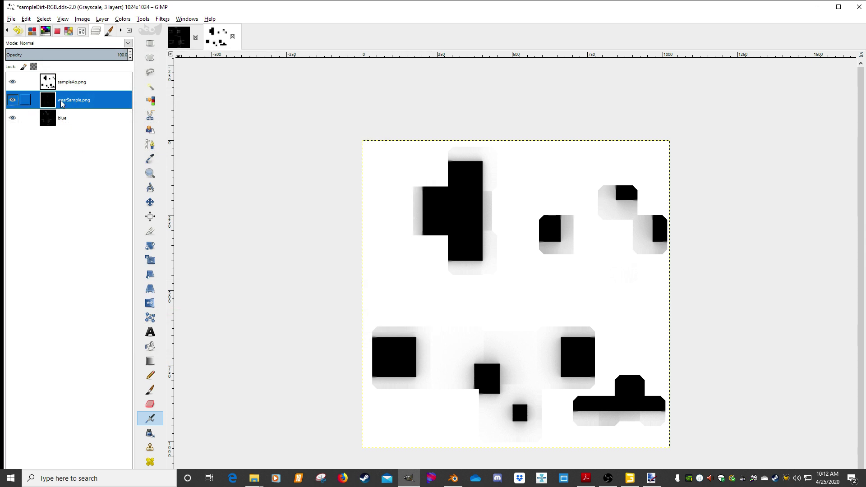
drag(62, 103, 79, 84)
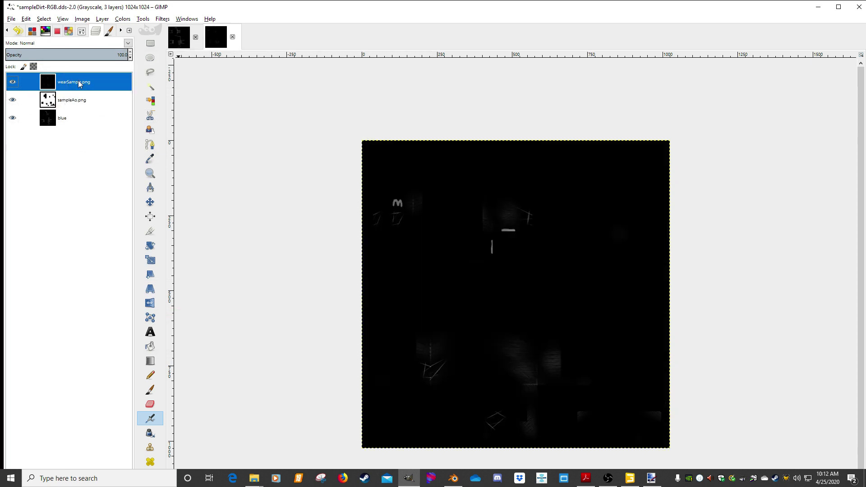
Step: Compose an RGB image with wearSample.png as red, sampleAo.png as green and the blue layer as blue, and compare it with the source layers
click(78, 104)
click(71, 121)
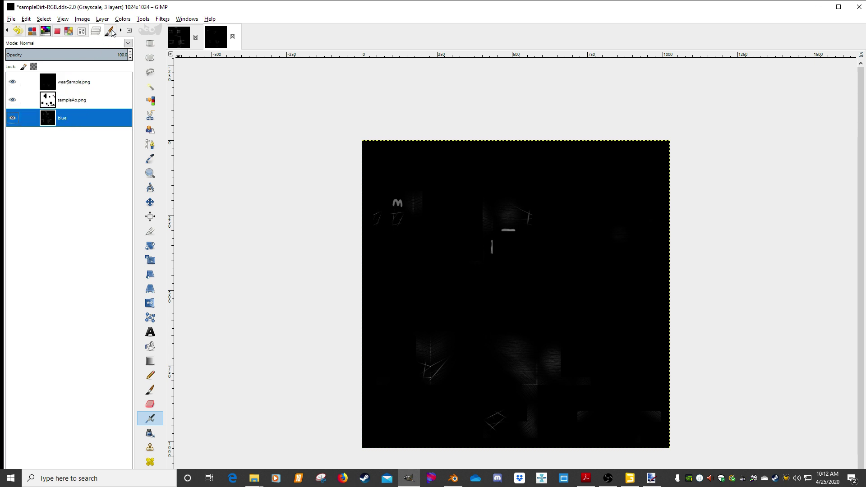
click(122, 19)
mouse_move(152, 165)
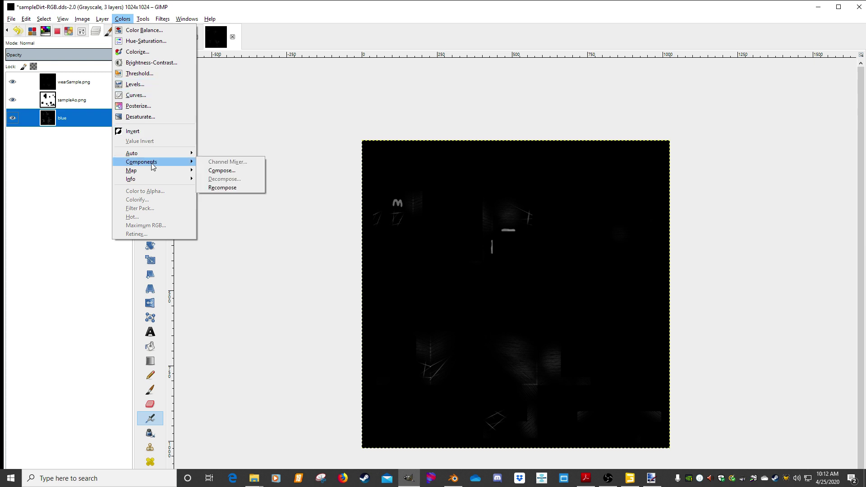
click(223, 170)
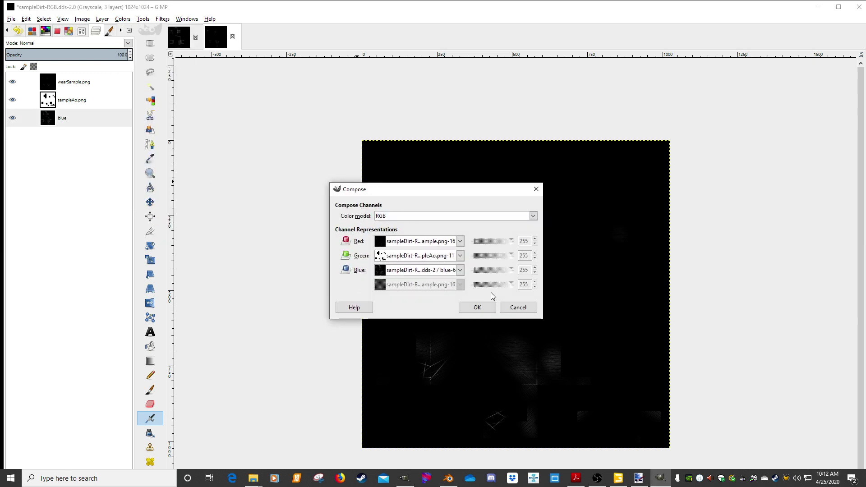
click(477, 307)
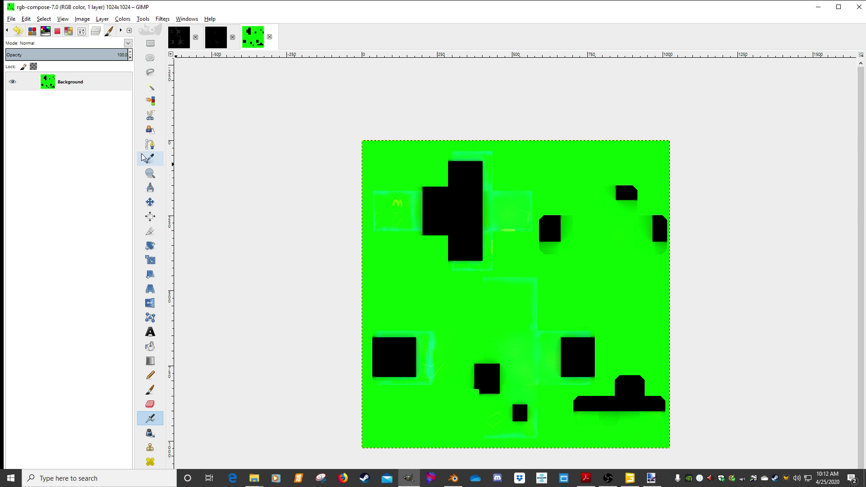
click(216, 38)
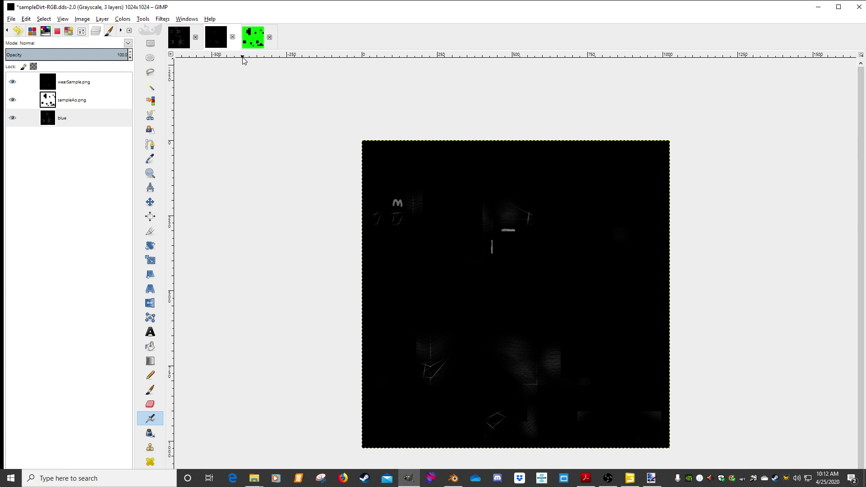
click(251, 41)
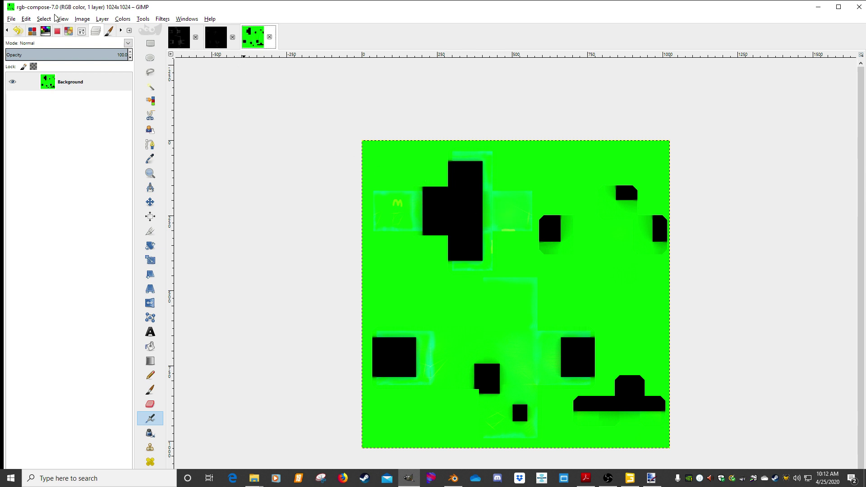
Step: Export the composed image to the specTest folder as sampleSpec.dds
click(12, 19)
click(44, 132)
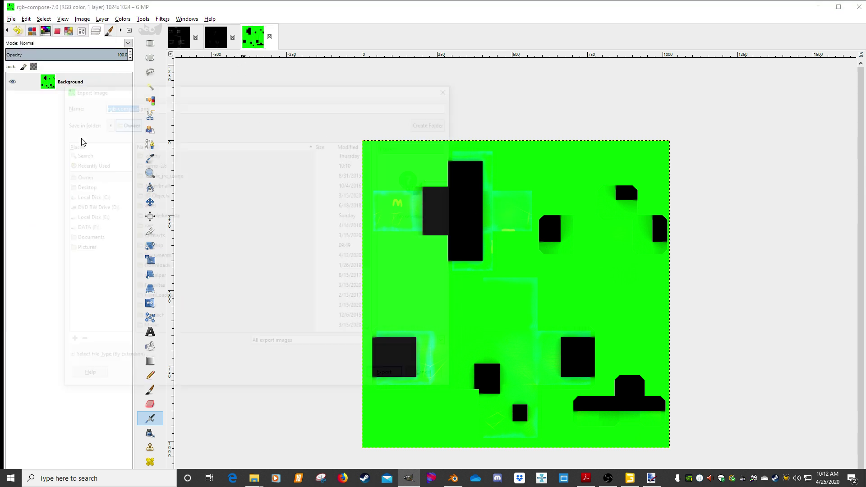
click(86, 163)
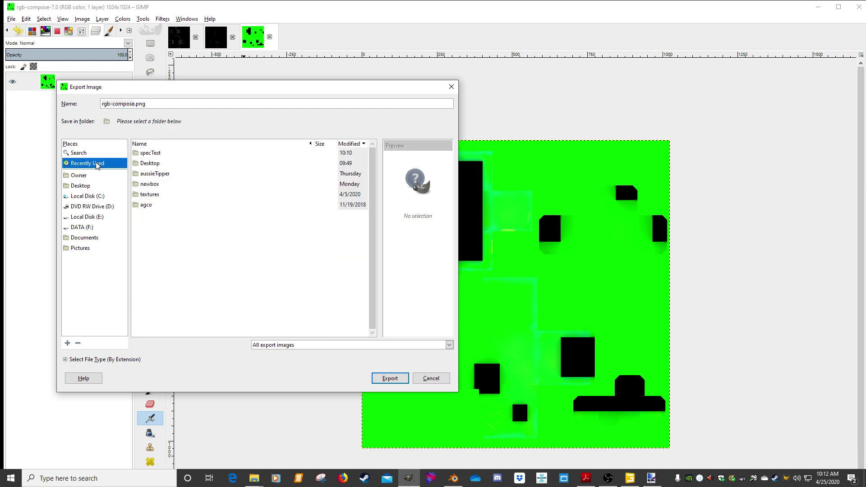
double_click(153, 155)
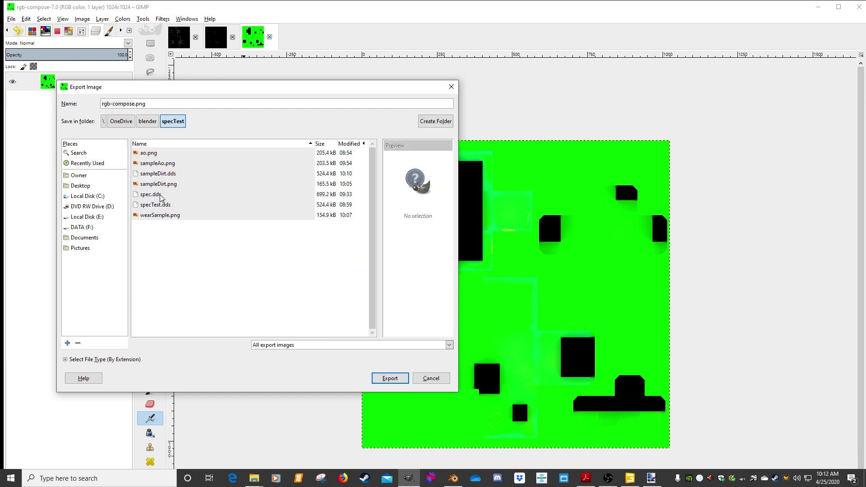
click(156, 102)
key(ctrl+a)
text(sampleSpec.dds)
key(Return)
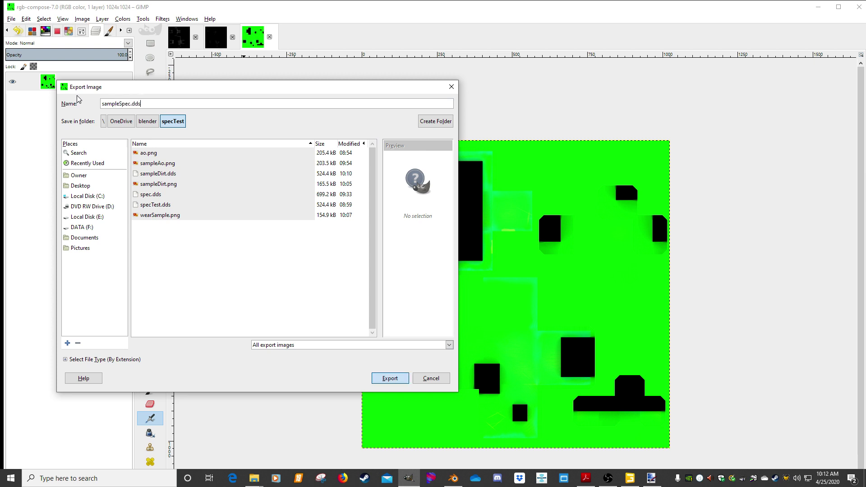
Step: Save the DDS file with BC1 / DXT1 compression and generated mipmaps
click(142, 102)
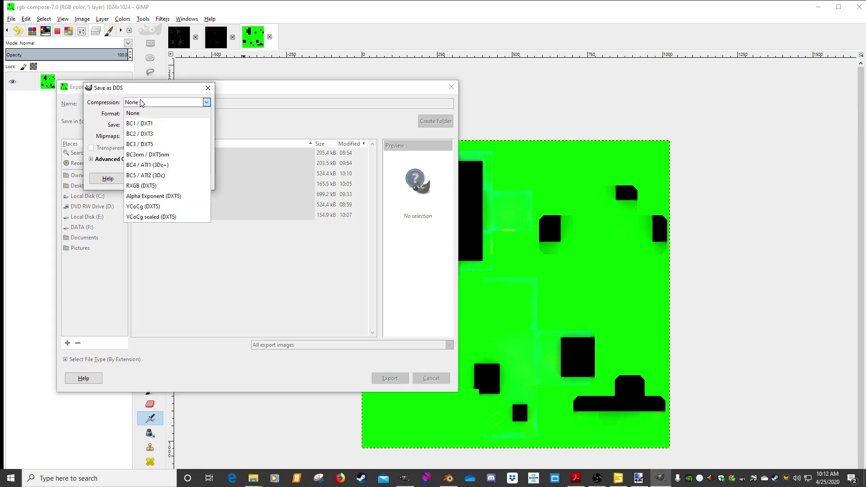
click(141, 124)
click(168, 137)
click(150, 157)
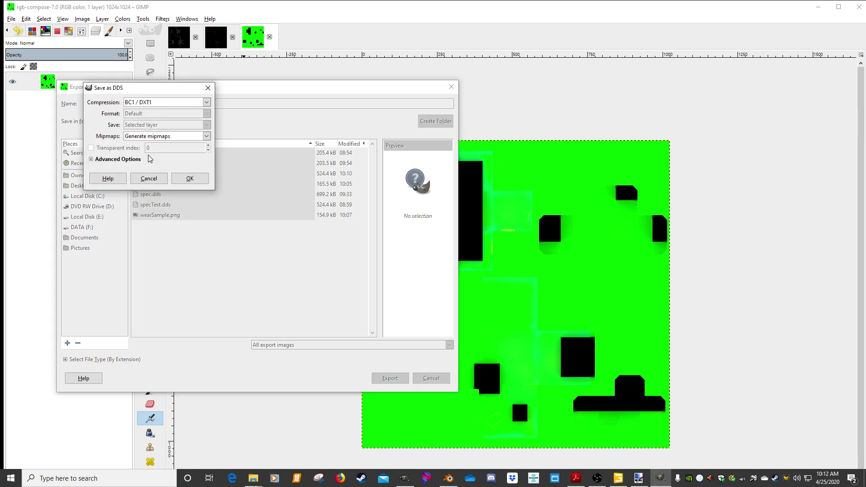
click(188, 178)
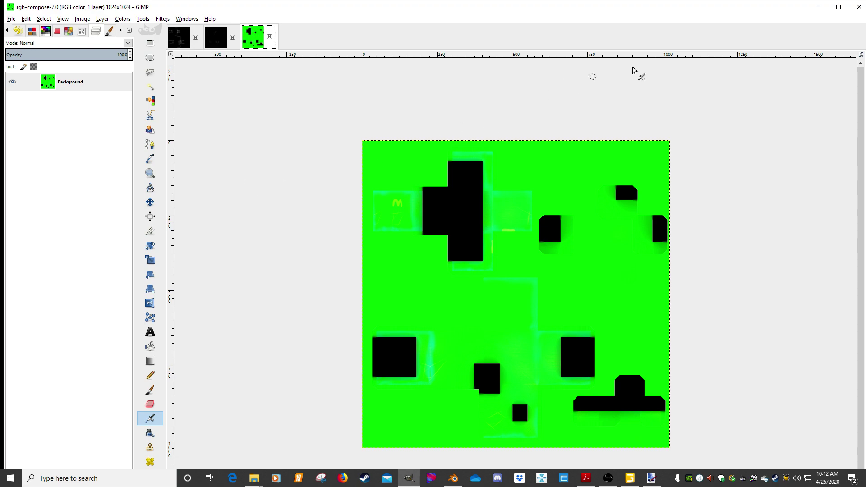
Step: Minimize GIMP, switch to the sampleSpec.i3d scene in GIANTS Editor and select the Cube to reach its material settings
click(818, 7)
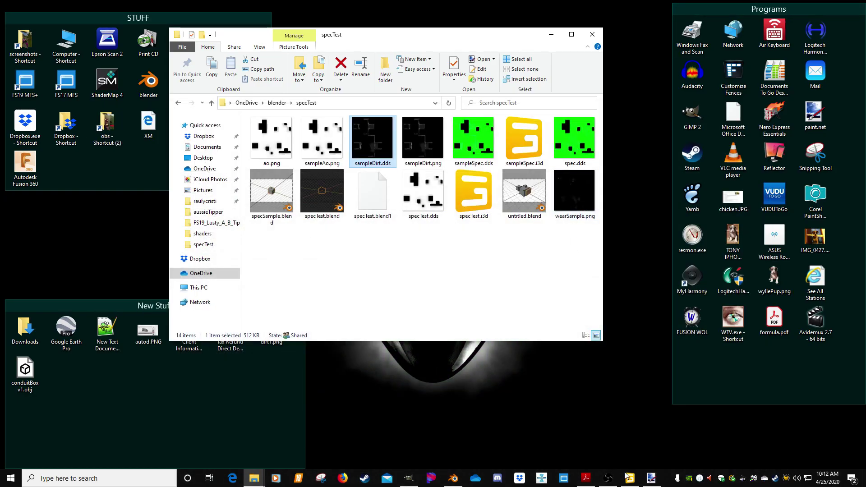
click(629, 478)
click(108, 95)
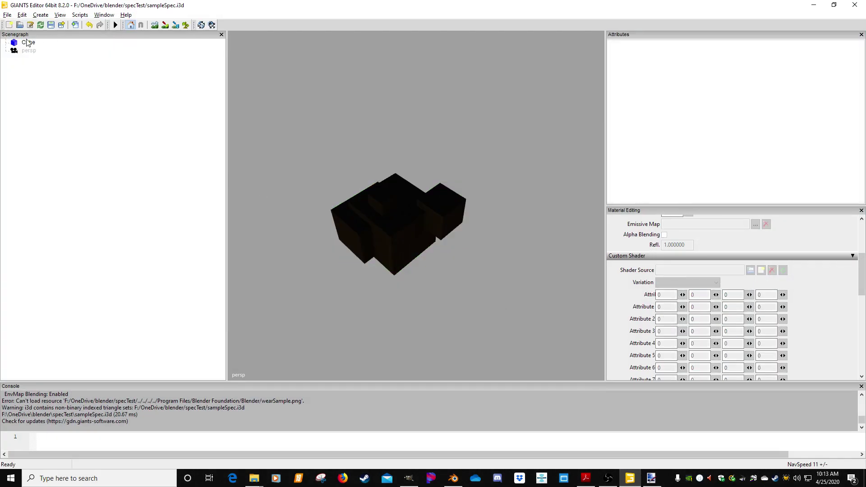
click(25, 43)
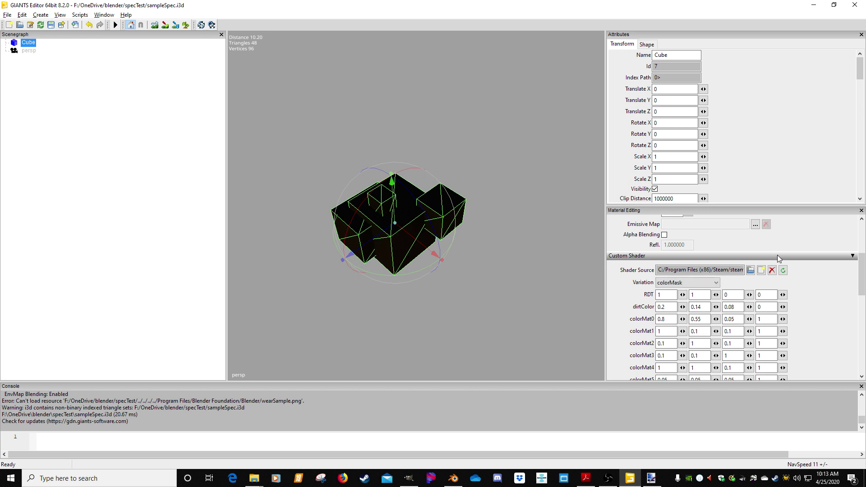
scroll(860, 277, up, 3)
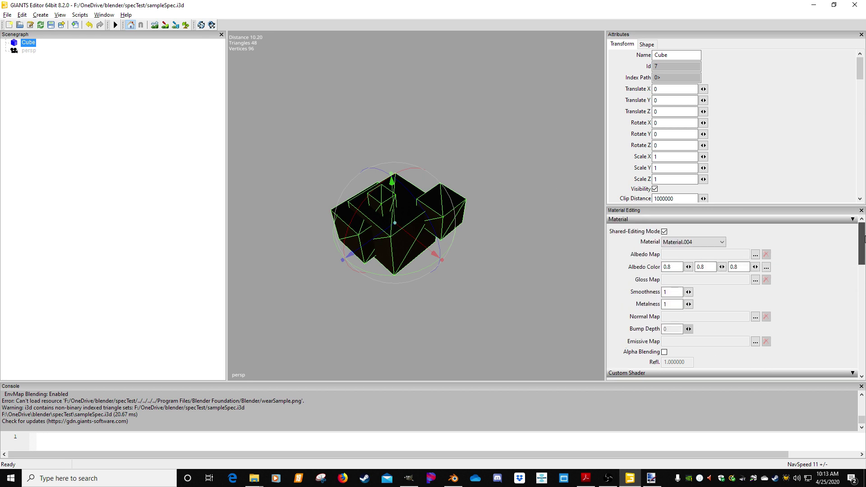
Step: Assign sampleSpec.dds from the blender/specTest folder as the gloss map of the Cube's material
click(755, 279)
click(226, 61)
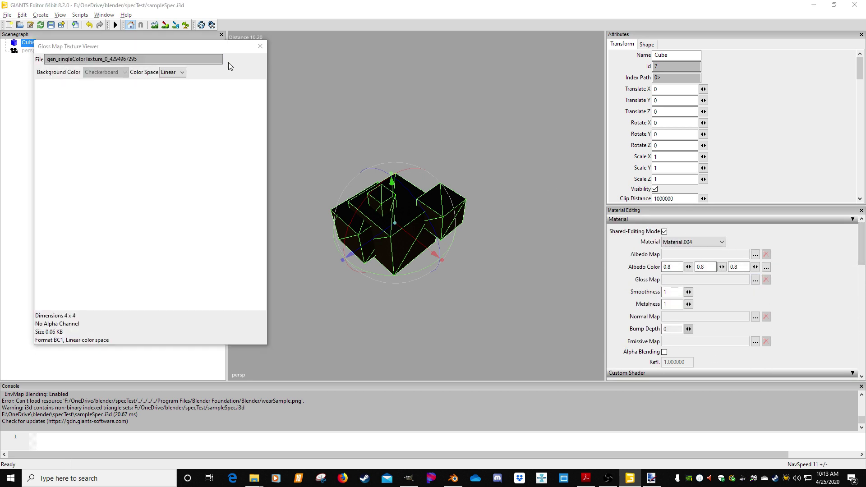
click(72, 138)
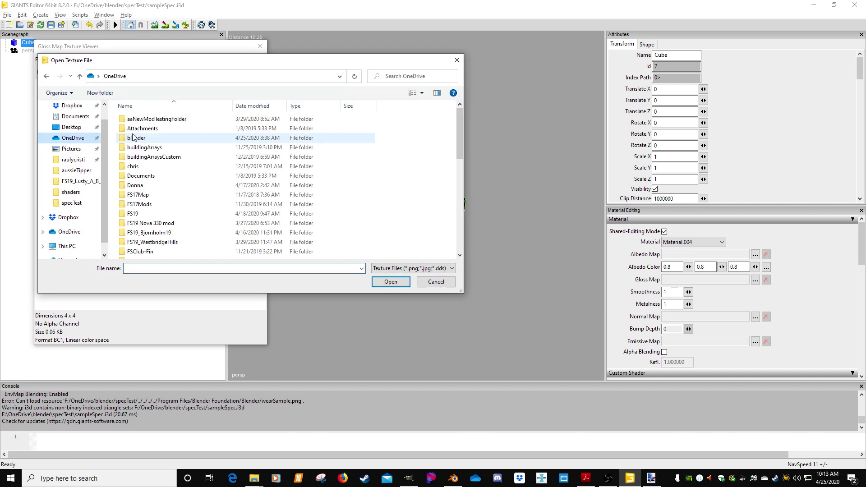
double_click(141, 138)
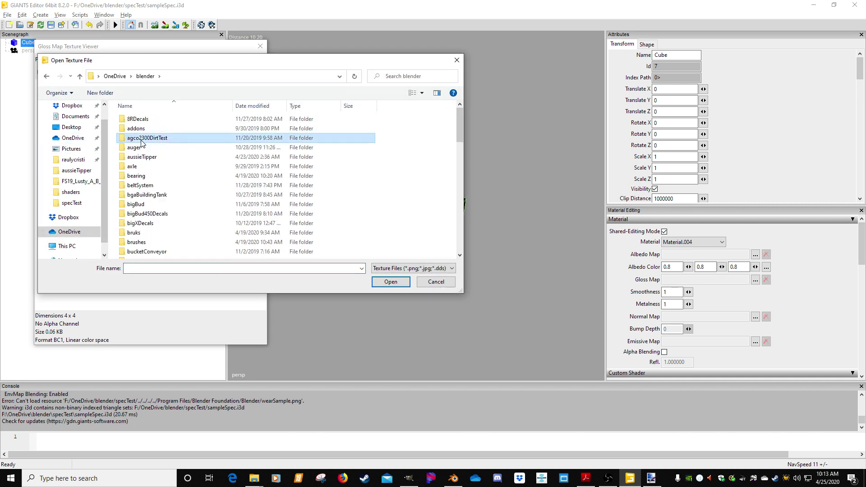
scroll(141, 143, down, 10)
double_click(144, 216)
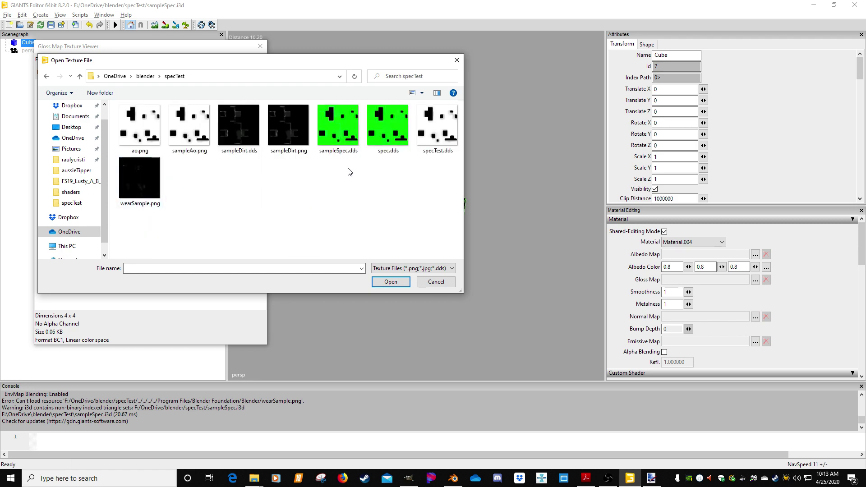
double_click(337, 139)
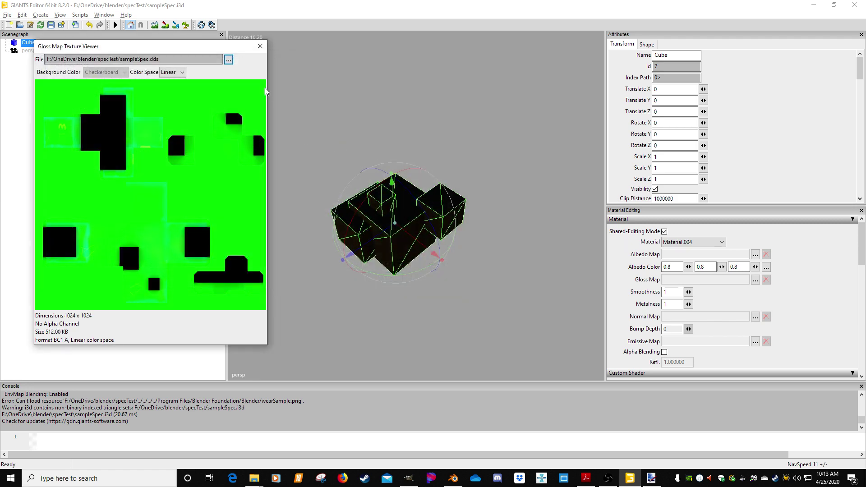
click(260, 47)
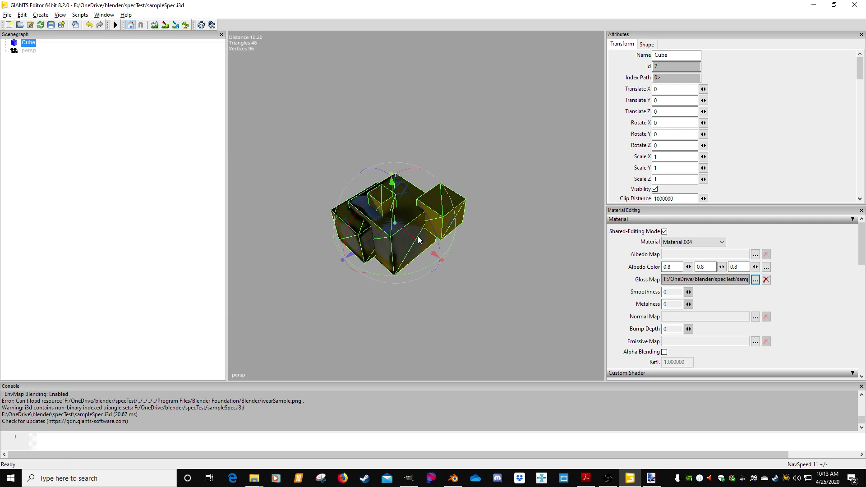
Step: Assign default_normal.dds from the Farming Simulator 19 data/shared folder as the normal map of the Cube's material
click(754, 317)
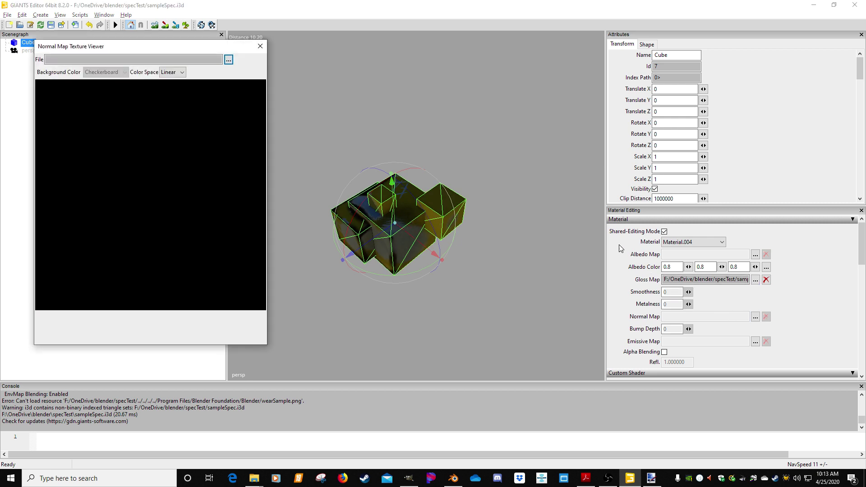
click(228, 60)
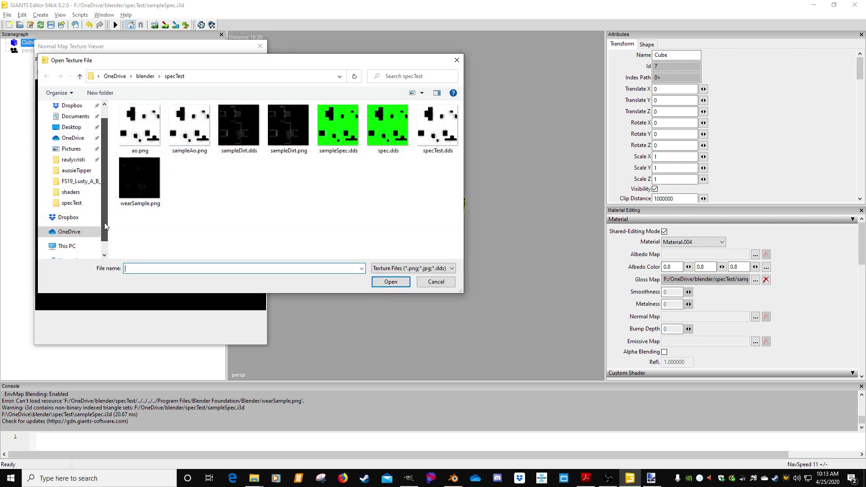
click(71, 144)
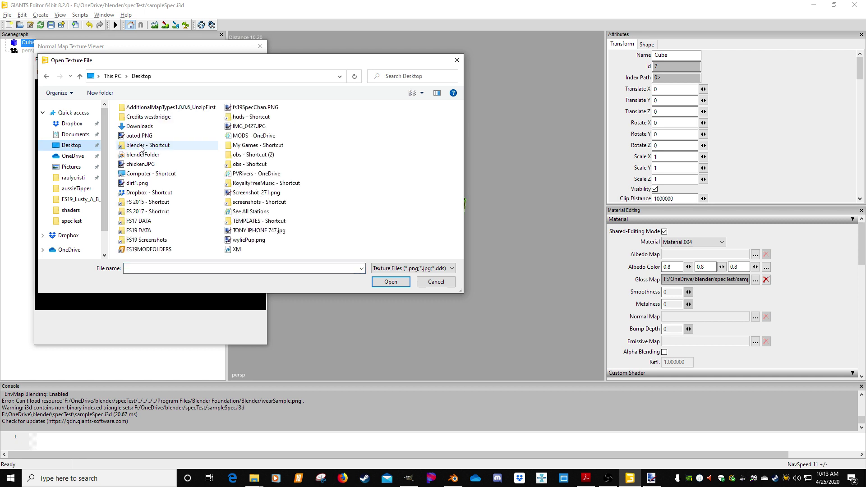
double_click(141, 231)
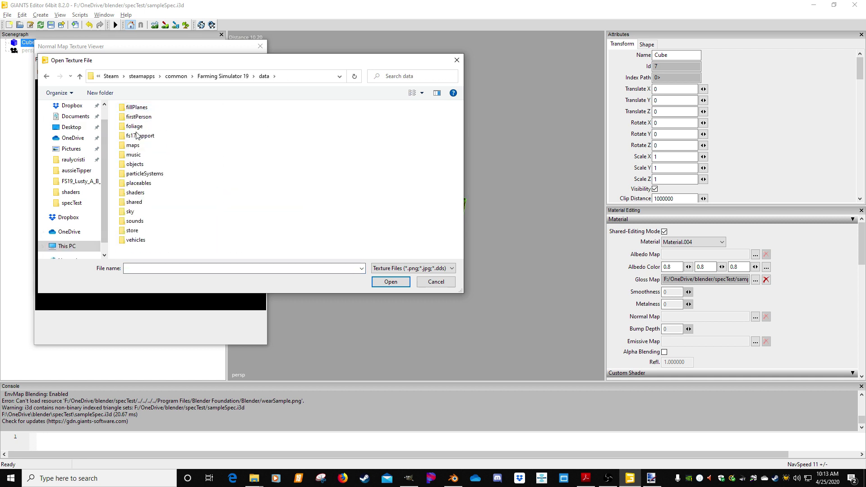
double_click(136, 202)
scroll(140, 204, down, 2)
click(236, 128)
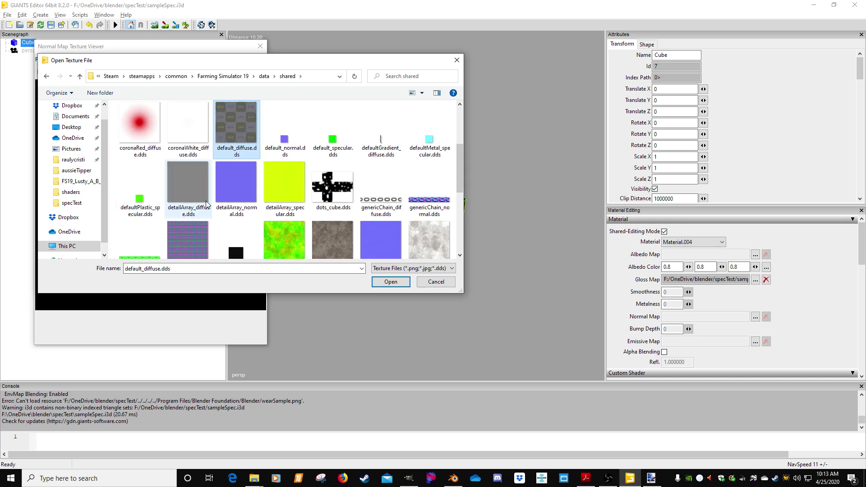
double_click(288, 144)
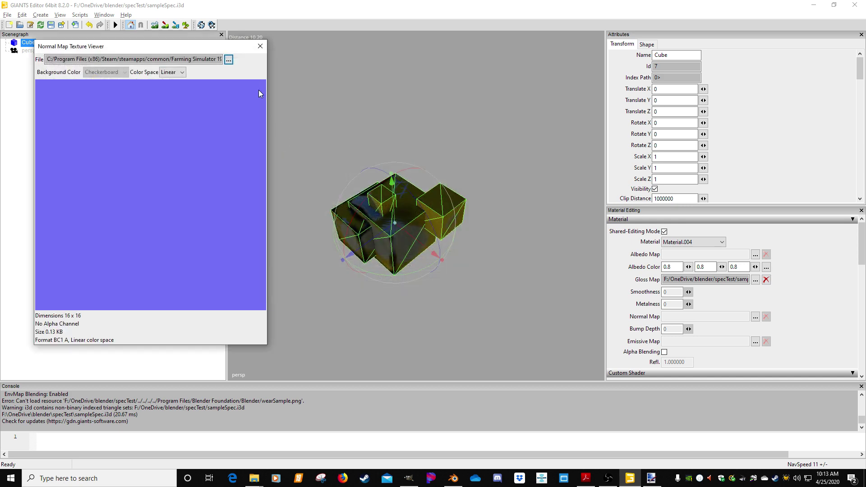
click(260, 47)
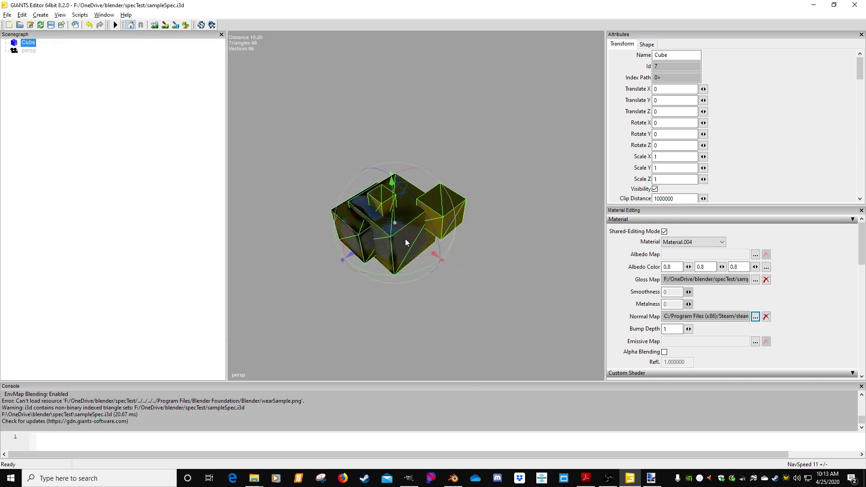
Step: Inspect the textured Cube, set the first RDT value of its shader to 0 and restore it to 1 to compare the wear
scroll(398, 230, up, 5)
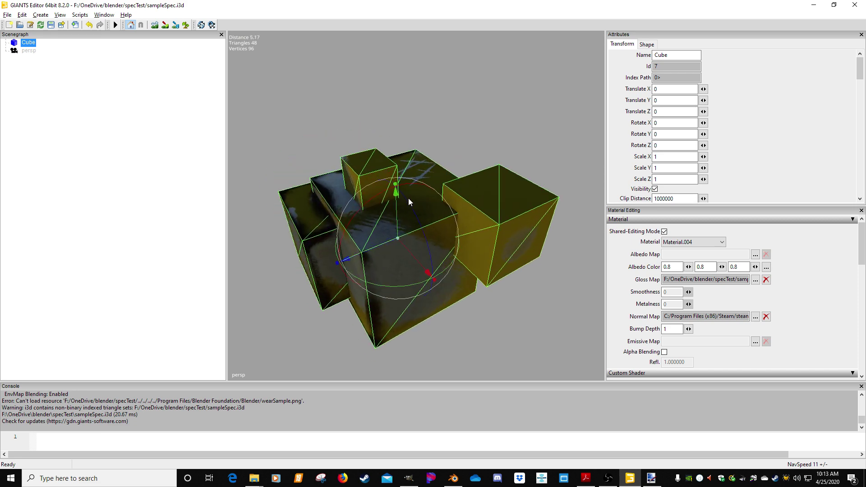
scroll(407, 198, up, 4)
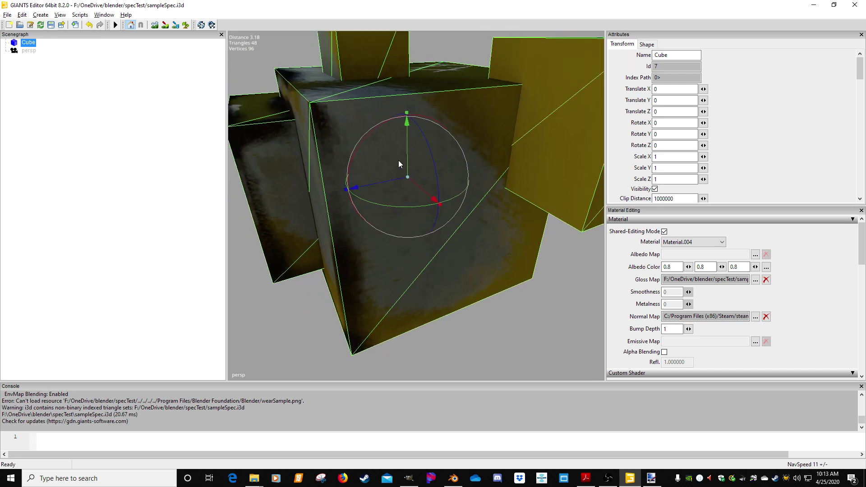
middle_drag(398, 161, 401, 215)
scroll(402, 216, down, 1)
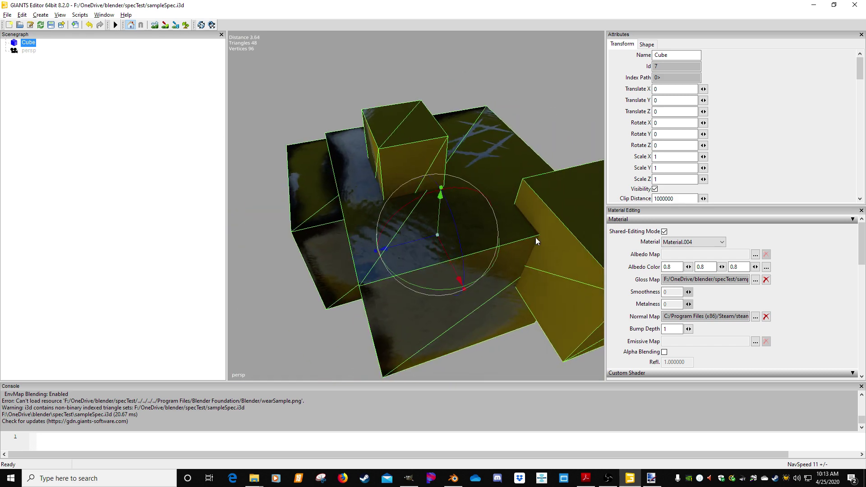
drag(861, 243, 862, 278)
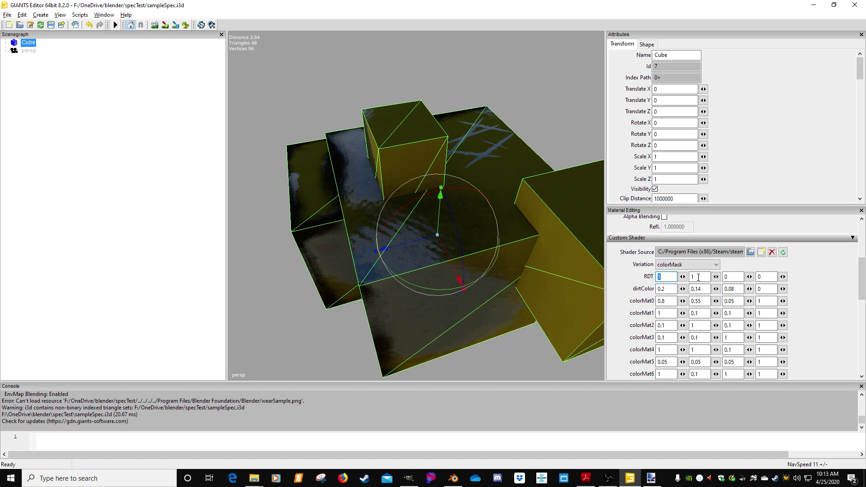
text(0)
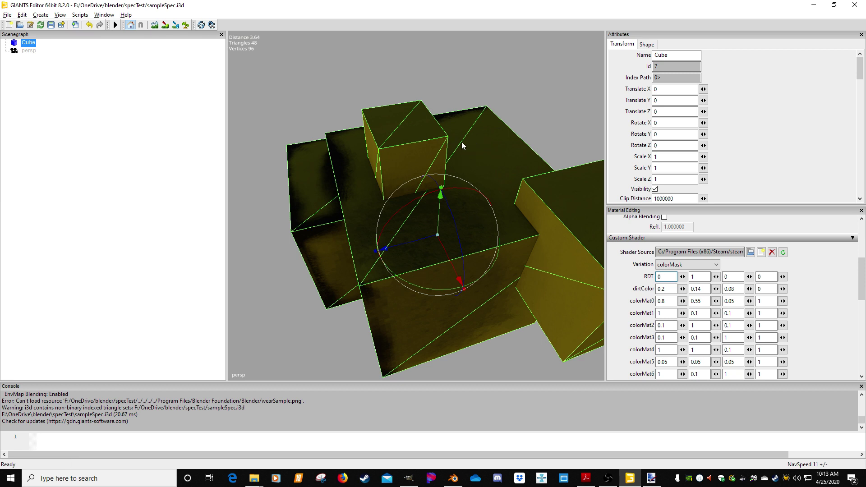
drag(670, 277, 646, 279)
text(0)
text(1)
Step: Set the second RDT value to 0 and the first one to 0 as well, inspecting the Cube without wear and dirt
drag(699, 277, 682, 277)
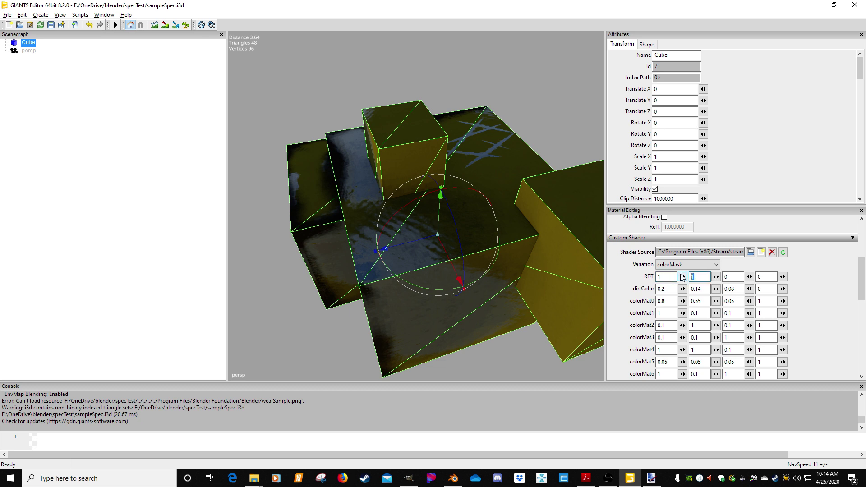
text(0)
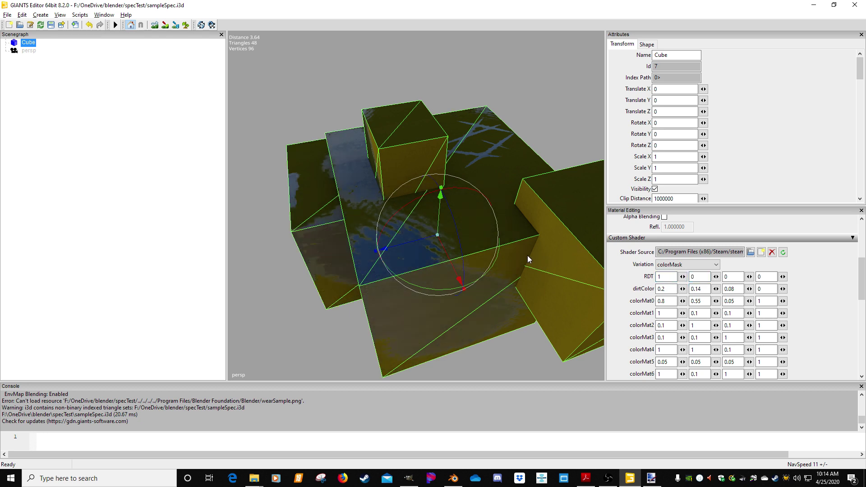
middle_drag(538, 257, 551, 228)
click(658, 278)
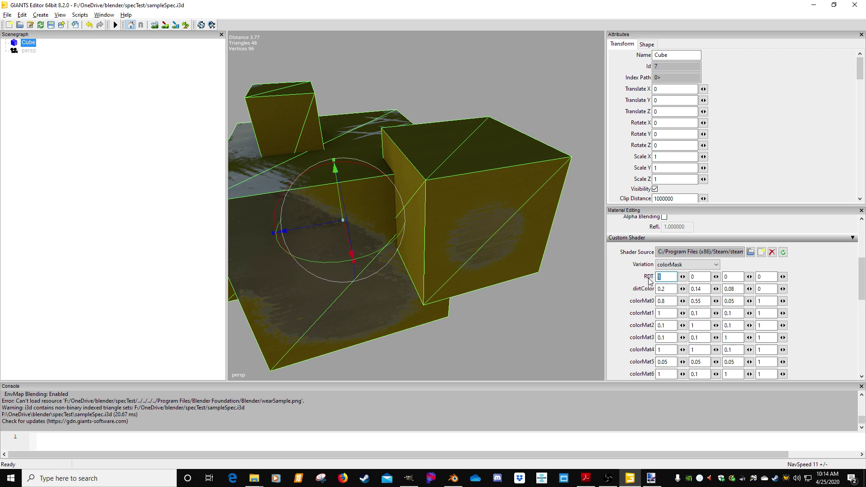
text(0)
middle_drag(399, 269, 406, 264)
click(460, 324)
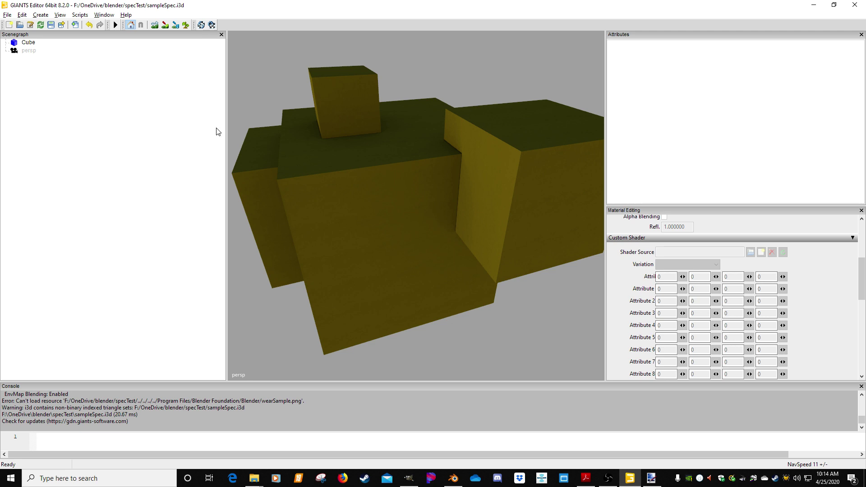
Step: Try lighting the Cube with a scene light rotated to another angle, and delete the light
key(ctrl+z)
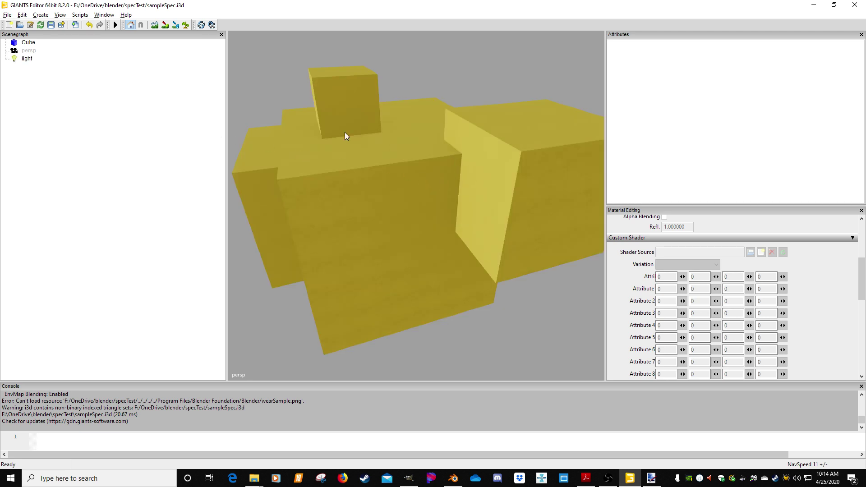
click(31, 60)
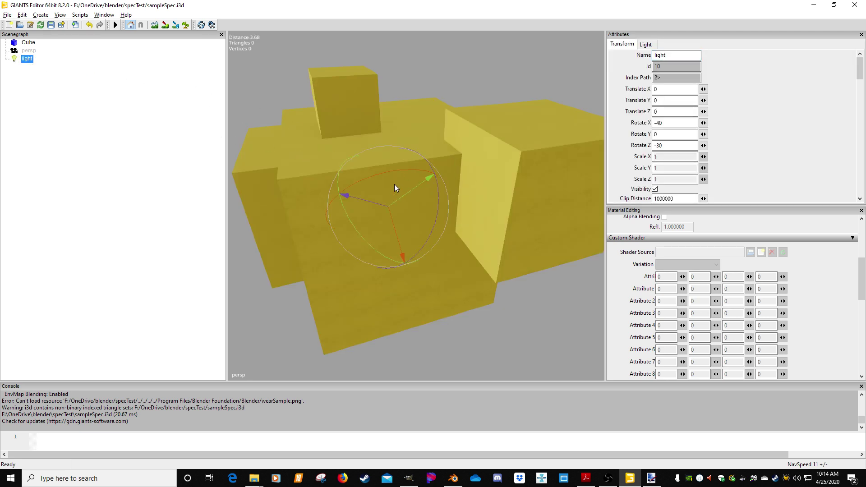
drag(390, 173, 368, 246)
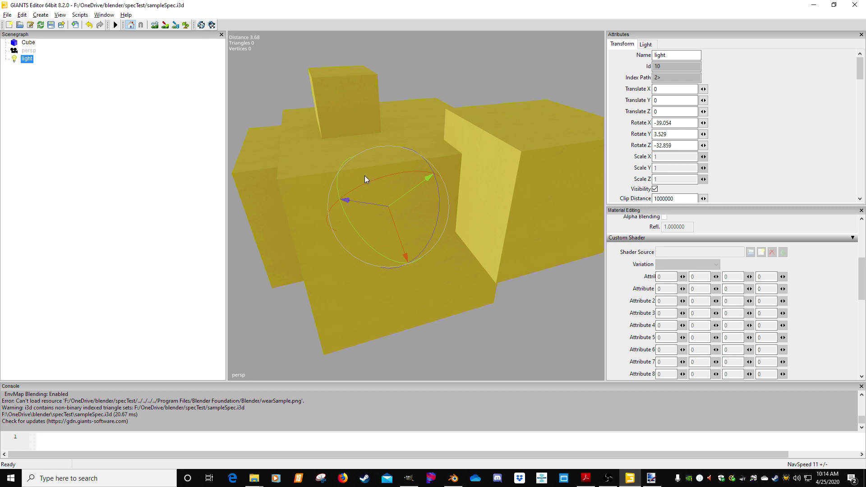
click(67, 114)
click(33, 61)
key(Delete)
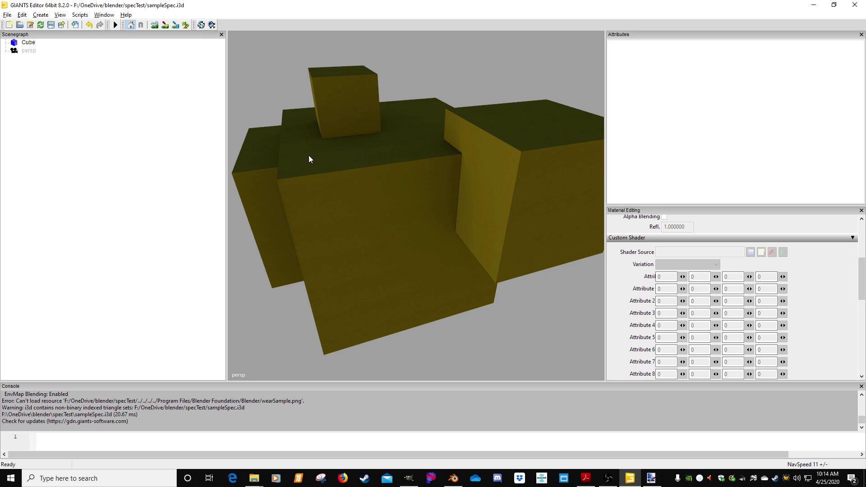
Step: Set the first three colorMat0 values of the Cube's shader to 1, 0 and 0 for a pure red
click(28, 42)
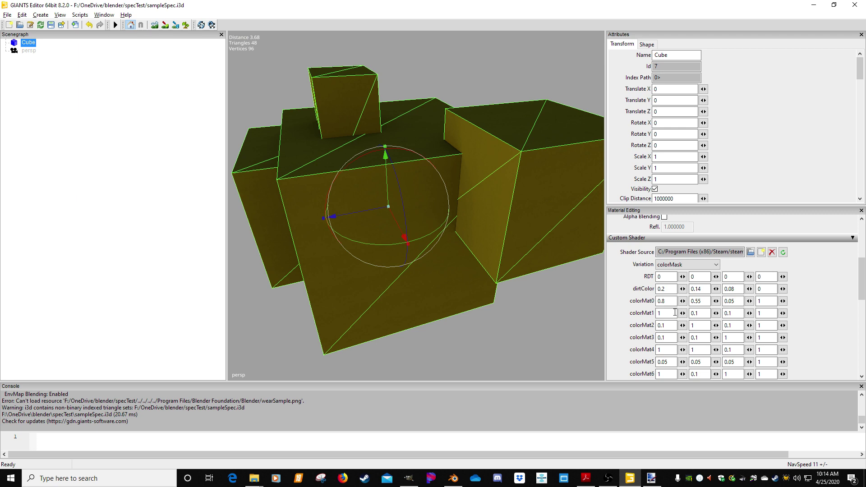
text(1)
key(Tab)
text(0)
key(Tab)
text(0)
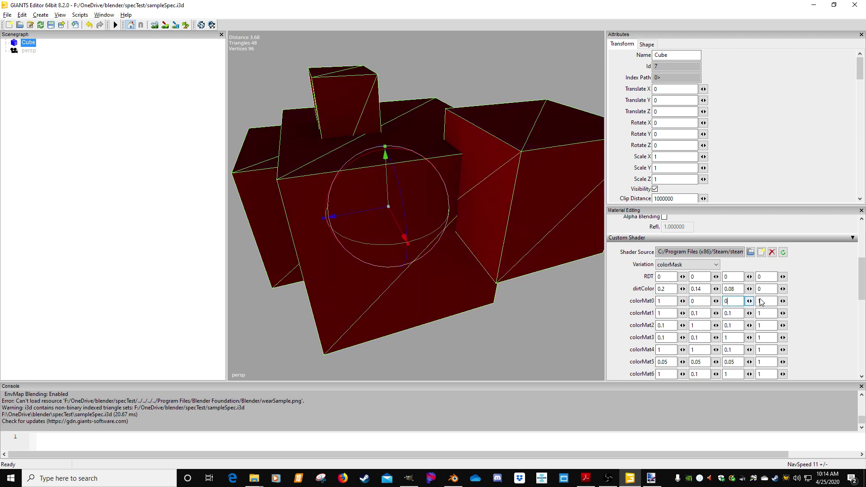
Step: Try 0 as the fourth colorMat0 value, set it to 2, and deselect the Cube to view its surface
click(772, 300)
text(0)
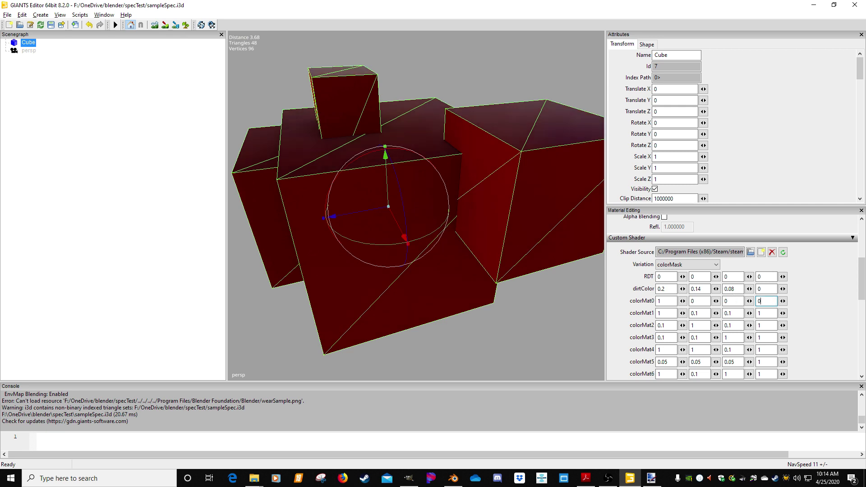
key(BackSpace)
text(2)
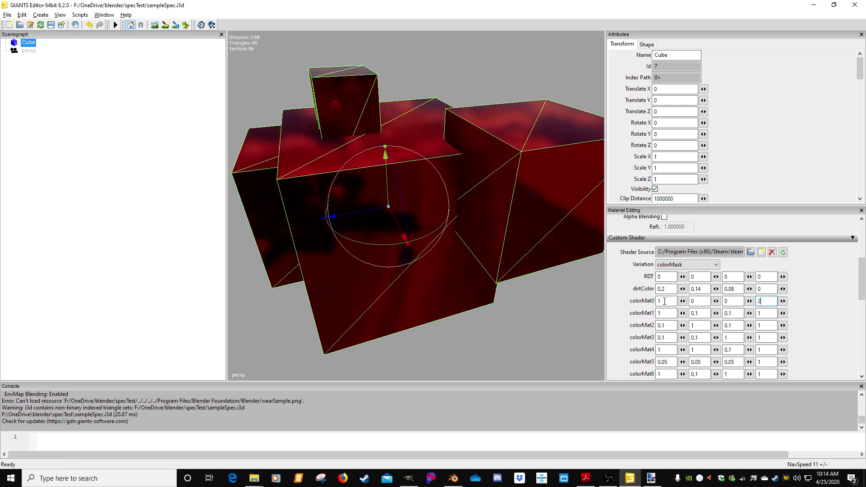
click(195, 234)
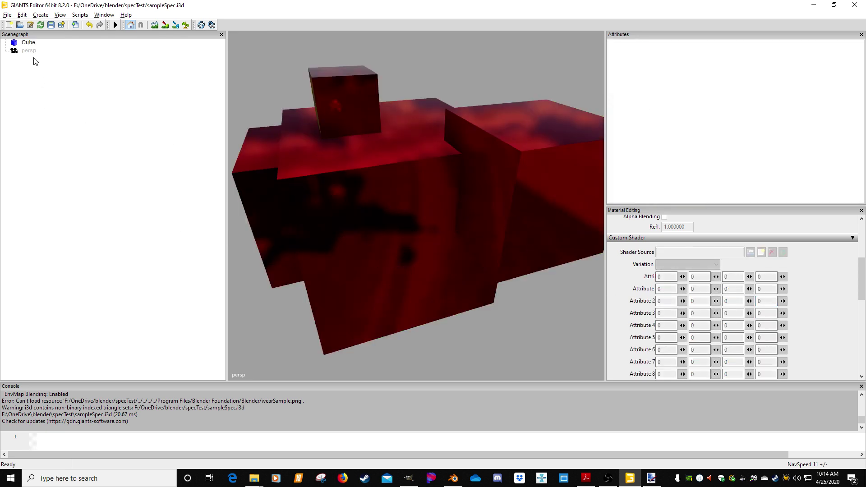
Step: Set the first and second RDT values of the Cube's shader to 1
click(29, 43)
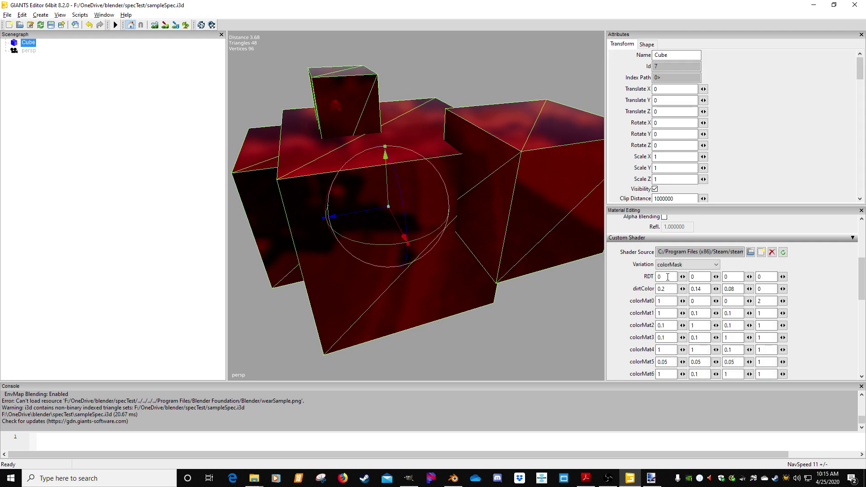
text(1)
click(706, 276)
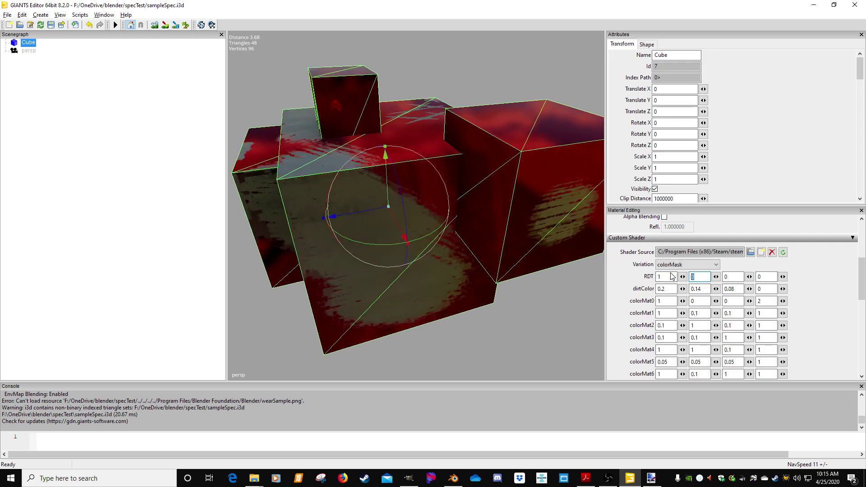
text(1)
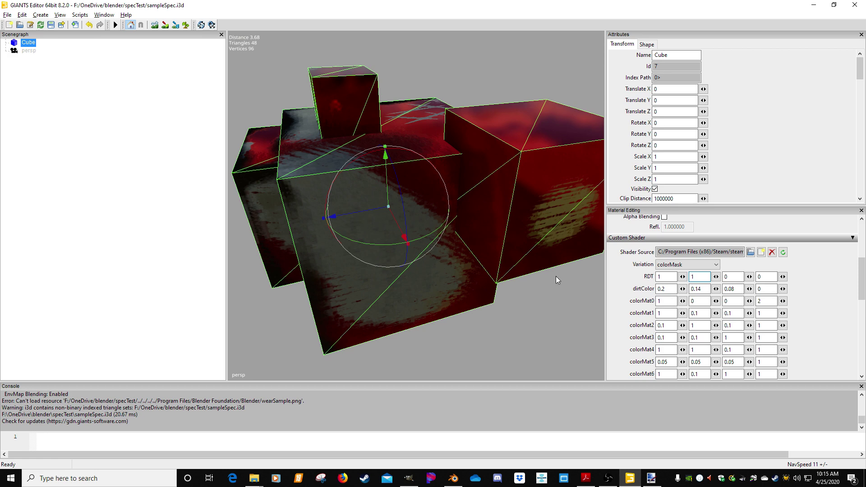
Step: Switch to the specTest folder in File Explorer and open sampleAo.png in paint.net
click(650, 478)
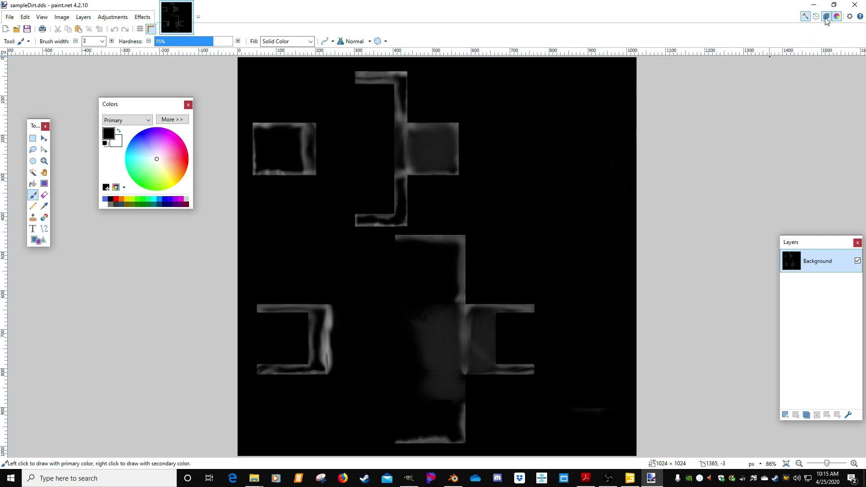
click(814, 6)
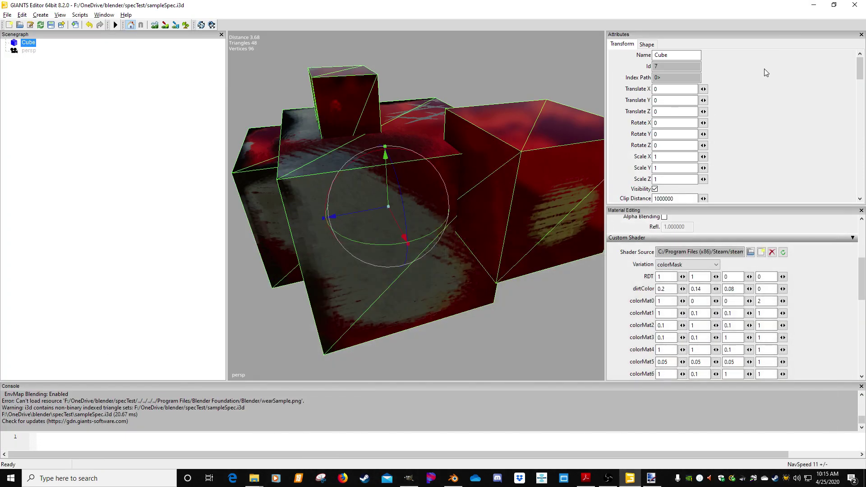
click(813, 5)
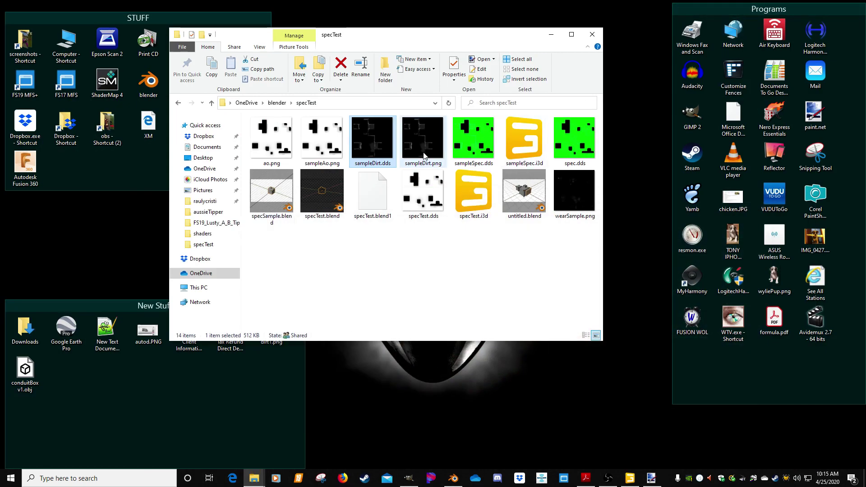
double_click(321, 145)
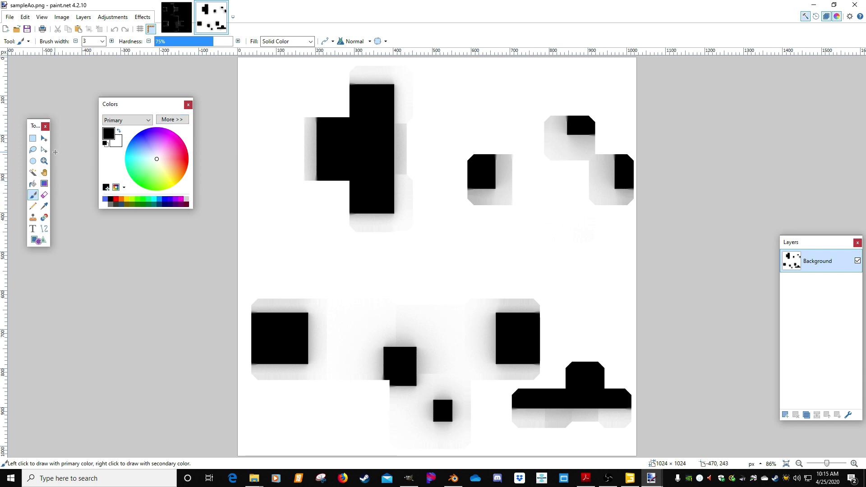
Step: Paint a small black letter W on the white area between the two large lower black squares of sampleAo.png
drag(445, 334, 468, 334)
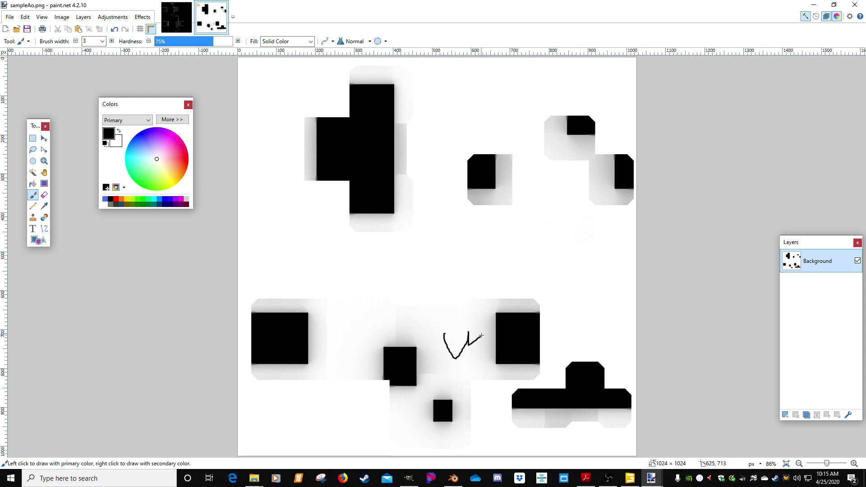
key(ctrl+z)
mouse_move(422, 317)
mouse_down()
mouse_move(428, 334)
mouse_move(431, 315)
mouse_up()
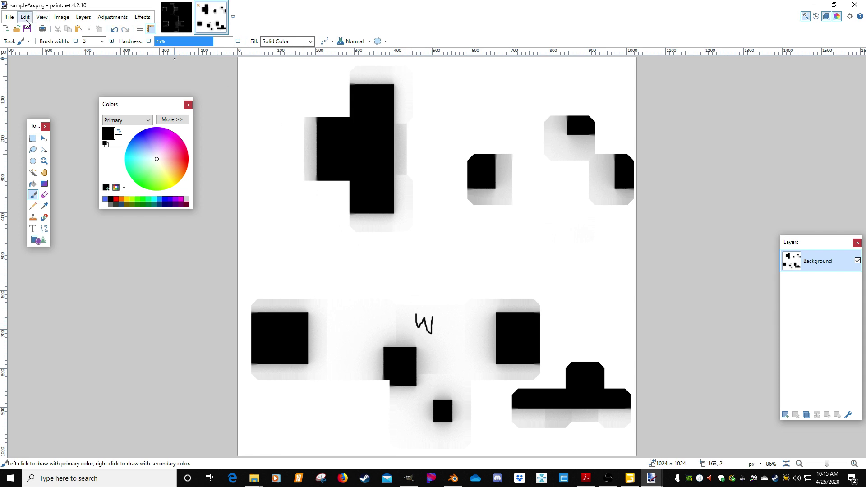
Step: Save the marked ambient occlusion map as a new PNG named sampleAo1.png in the specTest folder
click(10, 17)
click(25, 97)
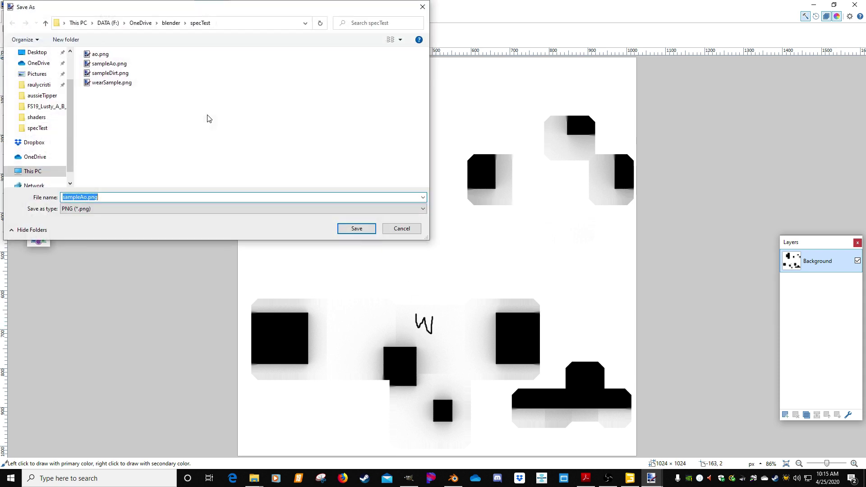
click(115, 196)
text(1)
key(Return)
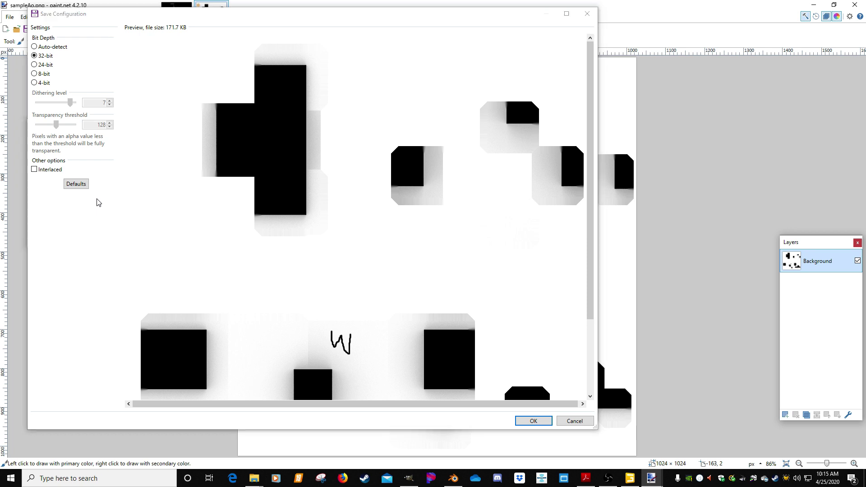
key(Return)
Step: Open sampleDirt.png from the specTest folder and paint a white letter D on the upper dark gray square
click(813, 5)
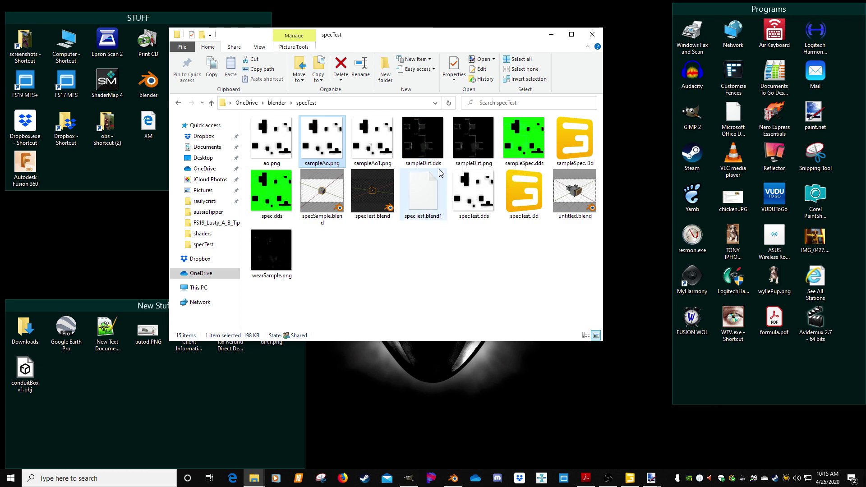
double_click(471, 149)
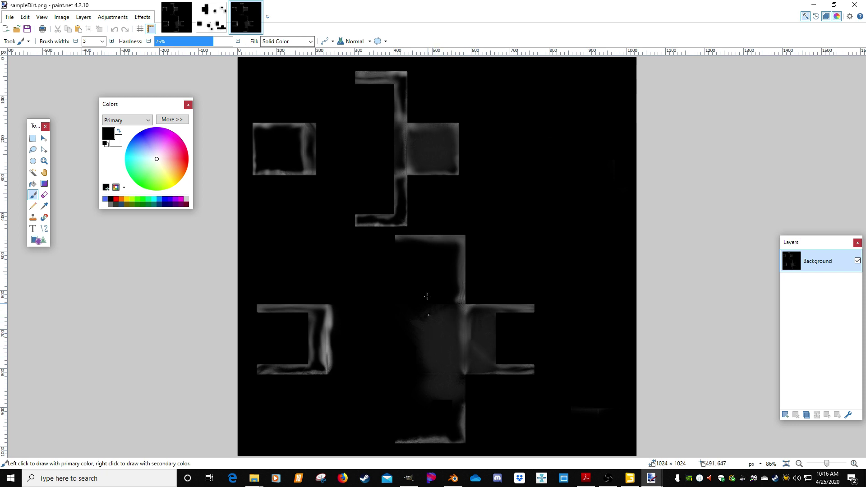
drag(423, 137, 421, 155)
key(ctrl+z)
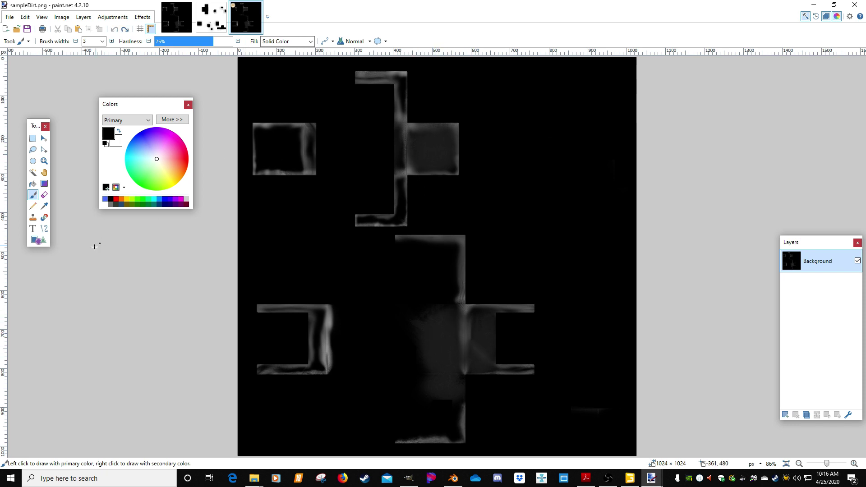
click(104, 203)
mouse_move(426, 137)
mouse_down()
mouse_move(425, 166)
mouse_move(439, 166)
mouse_up()
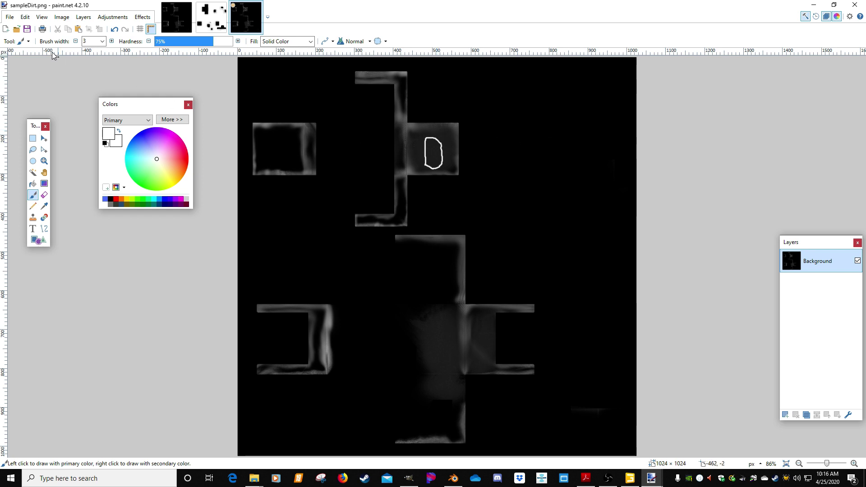
Step: Save the marked dirt map as a new PNG named sampleDirt2.png
click(9, 17)
click(34, 96)
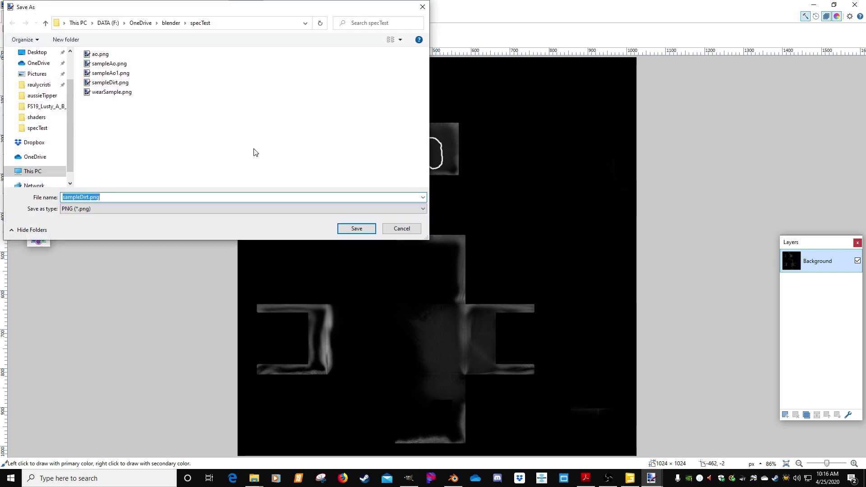
click(87, 197)
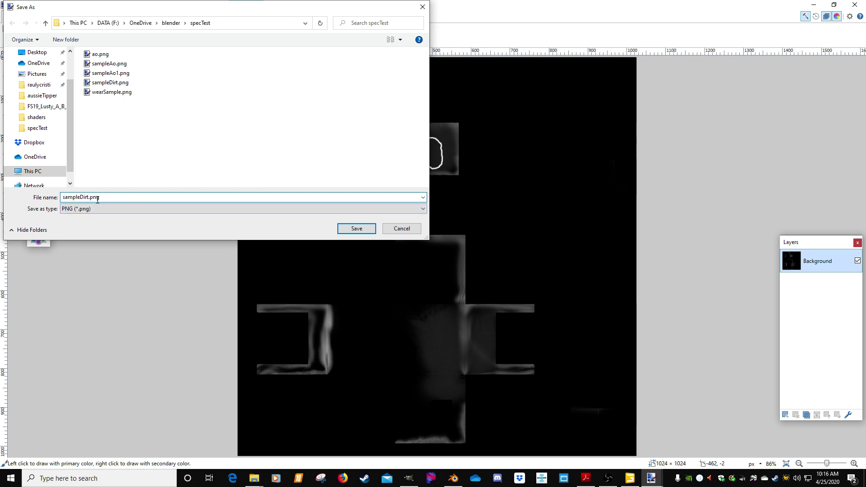
text(2)
key(Return)
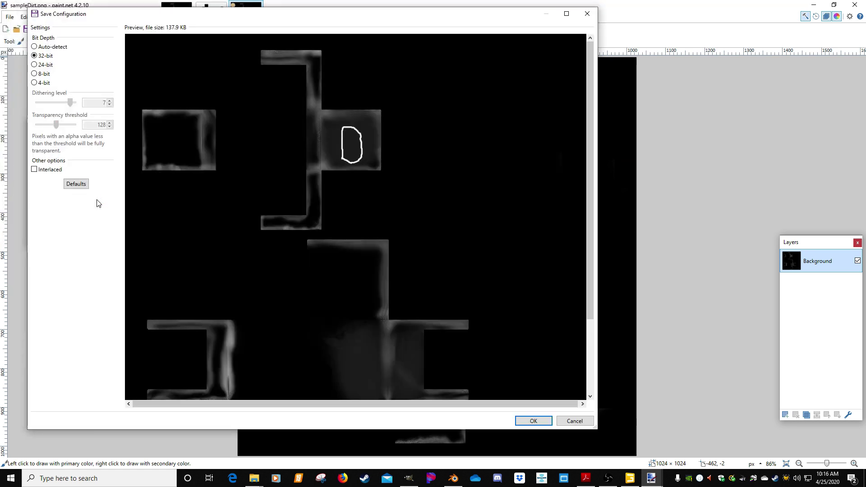
click(548, 418)
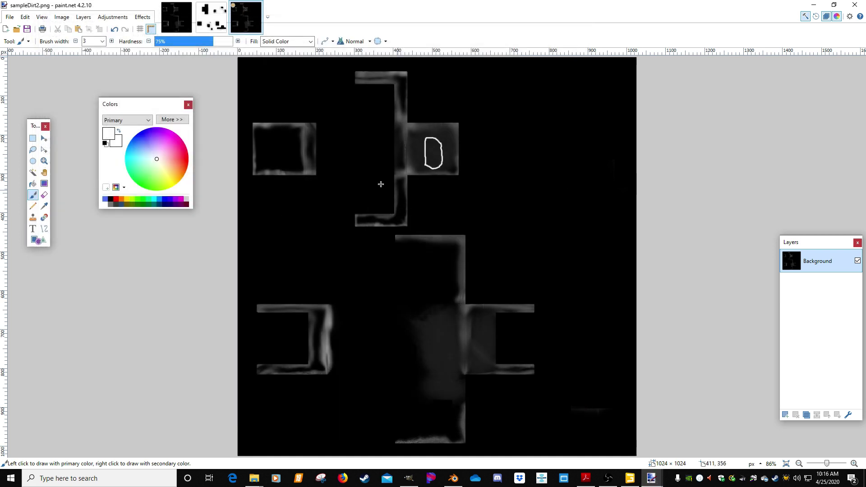
Step: Replace the W in sampleAo1.png with a black letter S and save the file
click(222, 24)
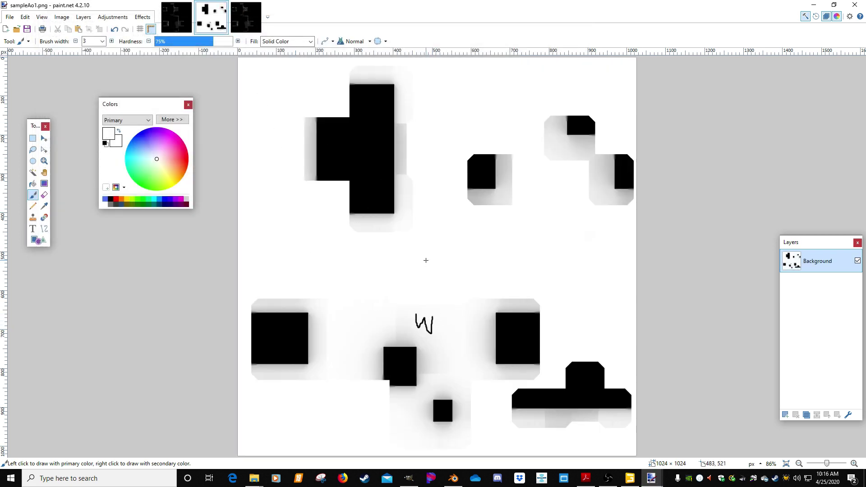
key(ctrl+z)
click(110, 198)
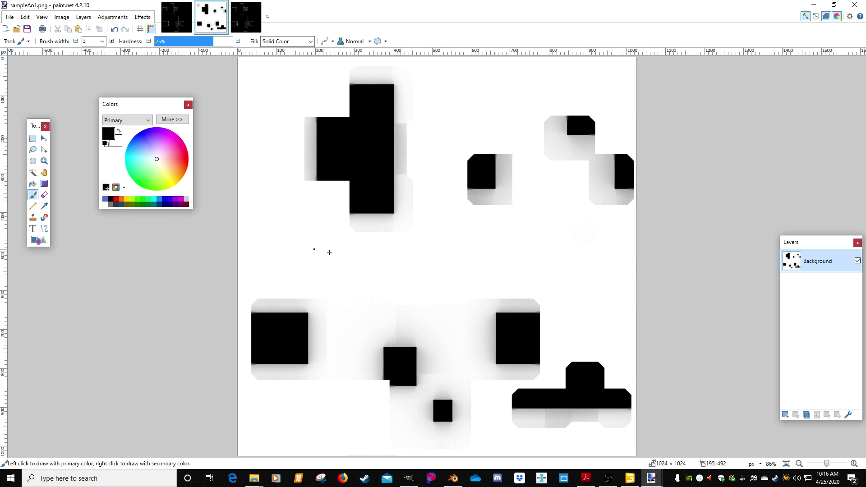
drag(448, 314, 427, 317)
click(9, 18)
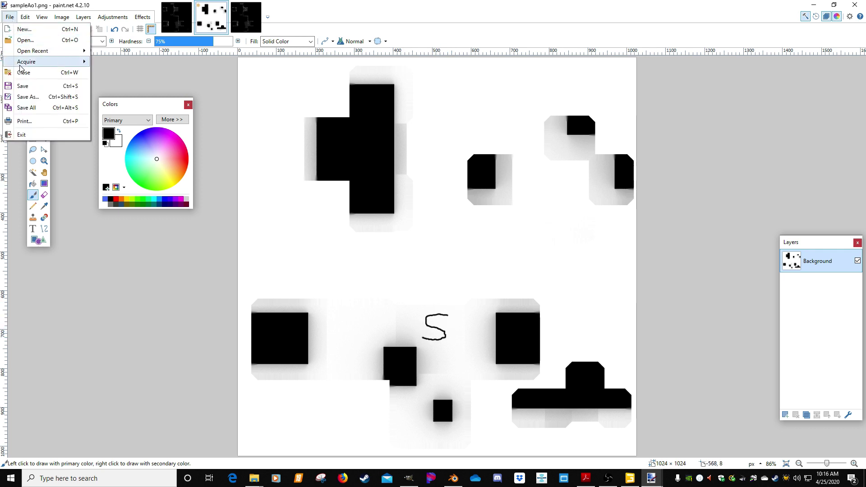
click(25, 86)
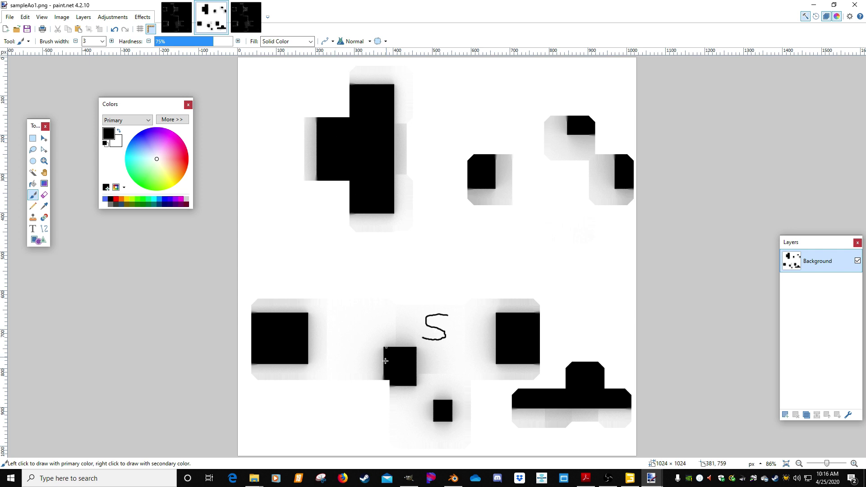
Step: Open wearSample.png from the specTest folder and paint a white letter W over the lower central wear patch
click(255, 480)
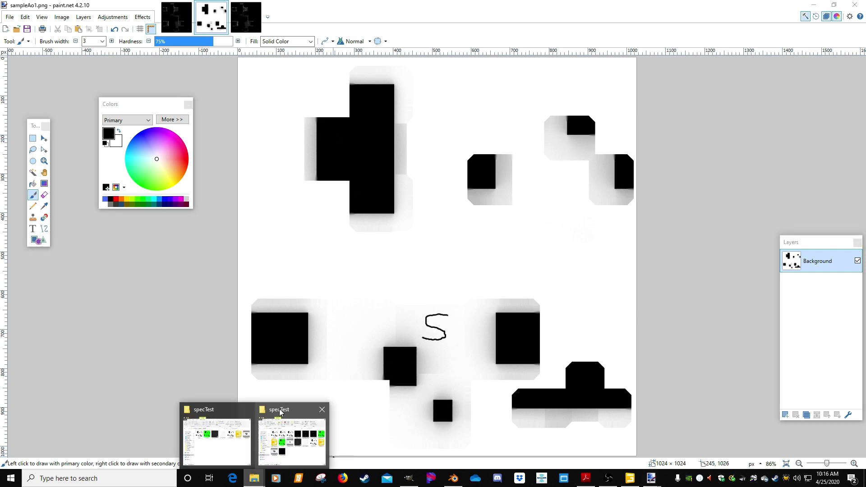
click(280, 412)
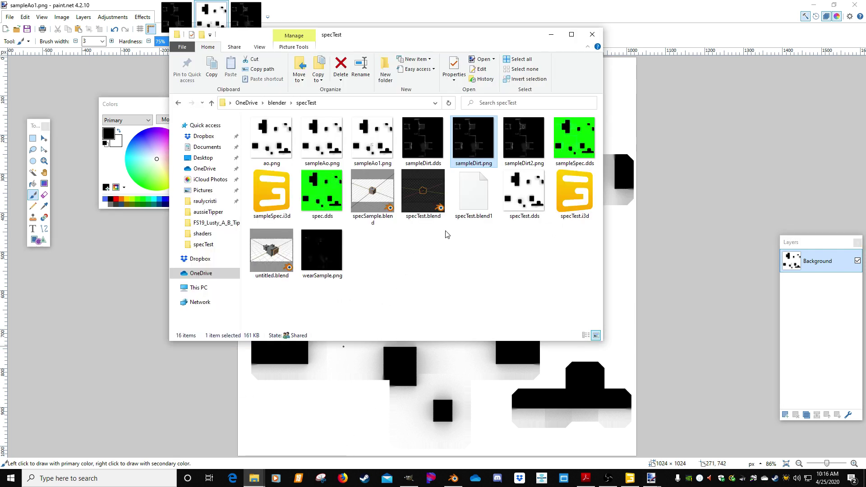
double_click(322, 252)
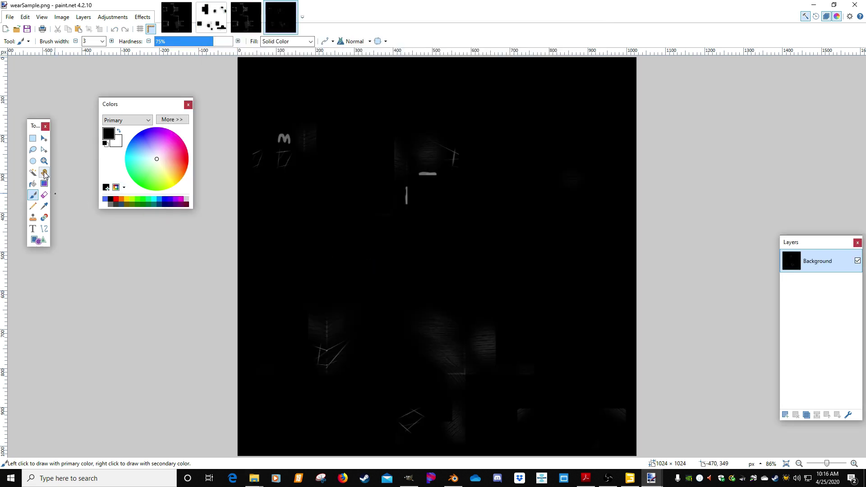
click(106, 203)
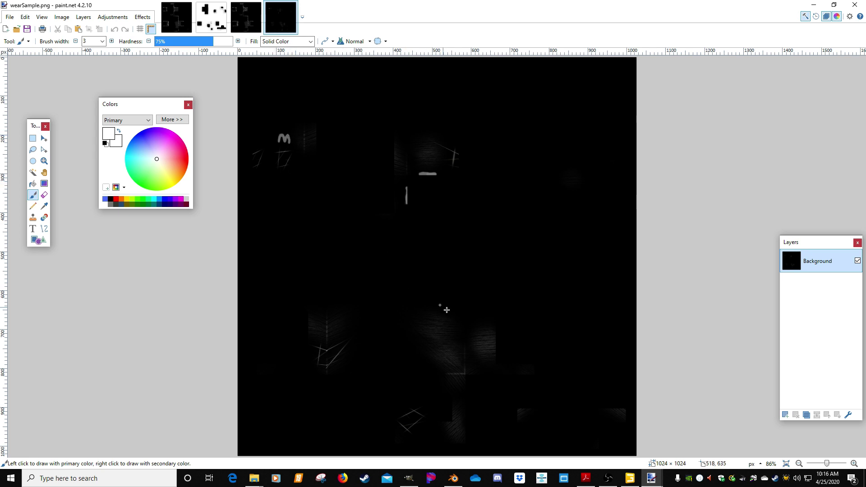
mouse_move(427, 332)
mouse_down()
mouse_move(432, 358)
mouse_move(439, 332)
mouse_move(444, 364)
mouse_move(450, 332)
mouse_up()
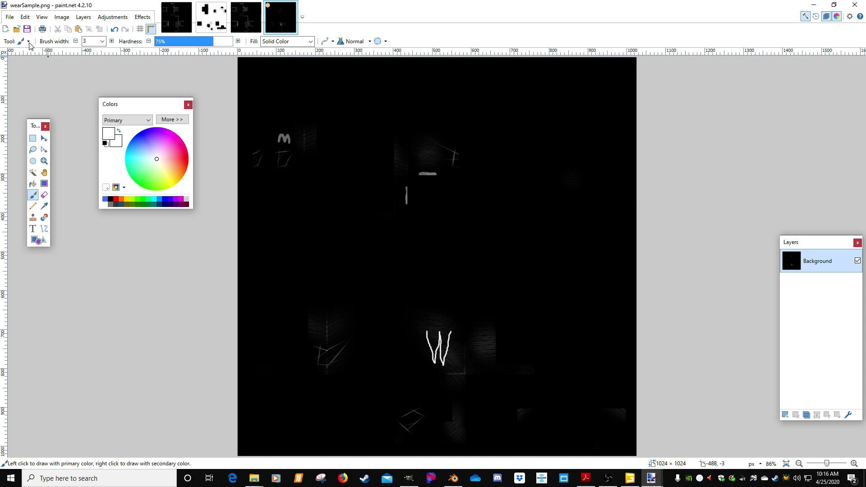
Step: Save the marked wear map as a new PNG named wearSample1.png
click(9, 17)
click(27, 96)
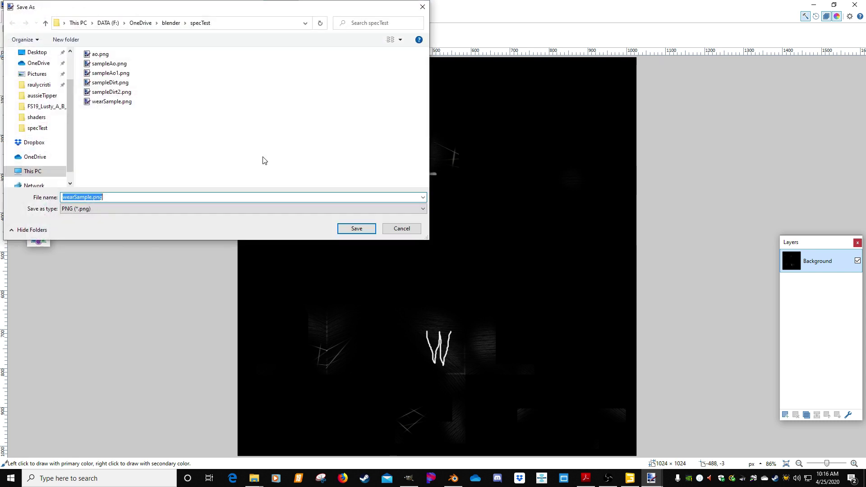
click(92, 198)
key(Return)
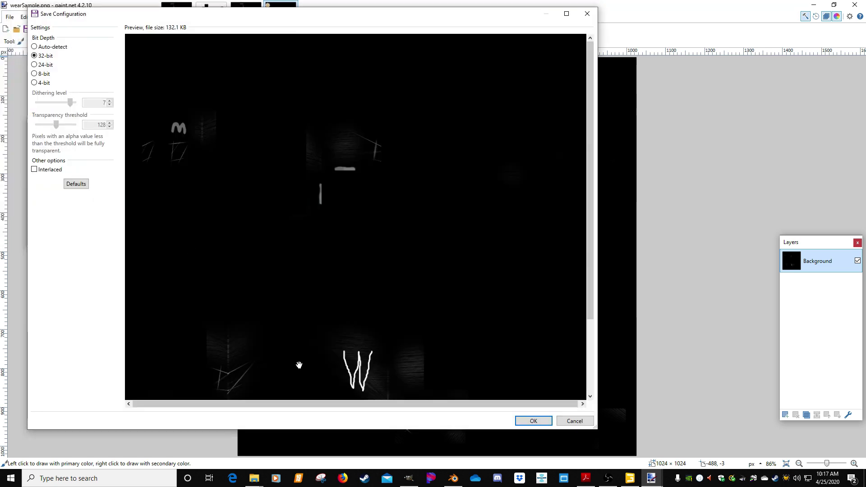
click(530, 420)
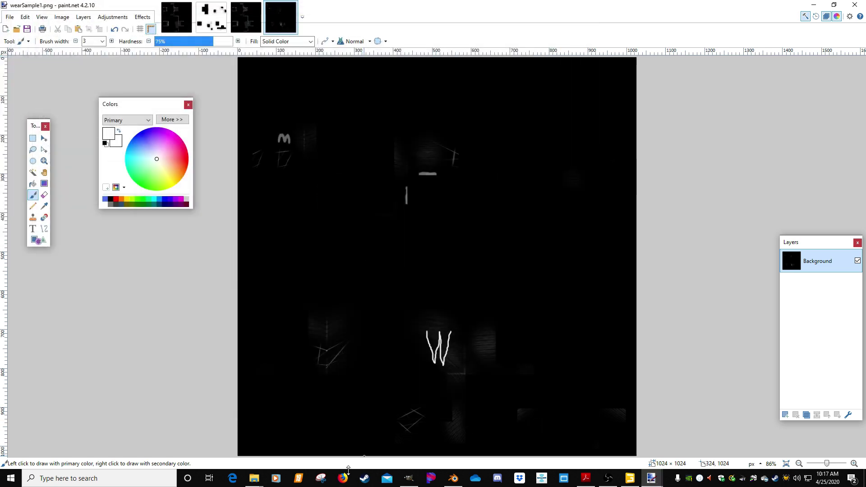
Step: In GIMP, close the composed green RGB image and delete the blue, sampleAo.png and wearSample.png layers from the sampleDirt-RGB image
click(409, 477)
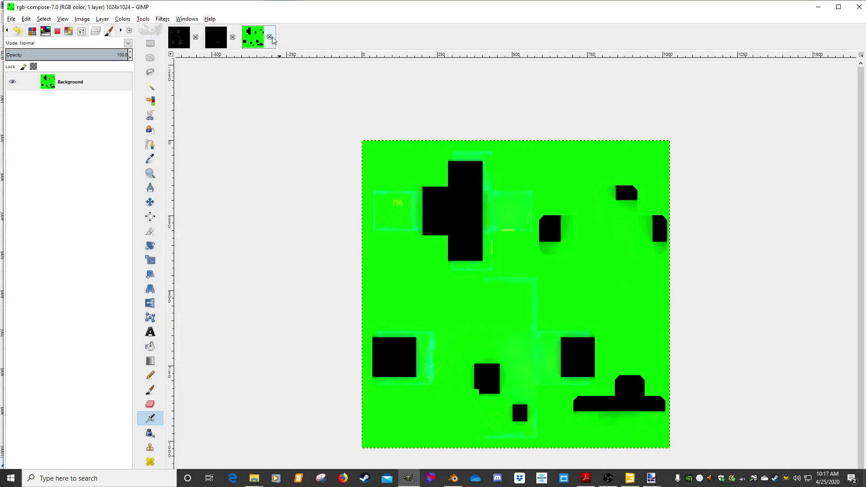
click(269, 37)
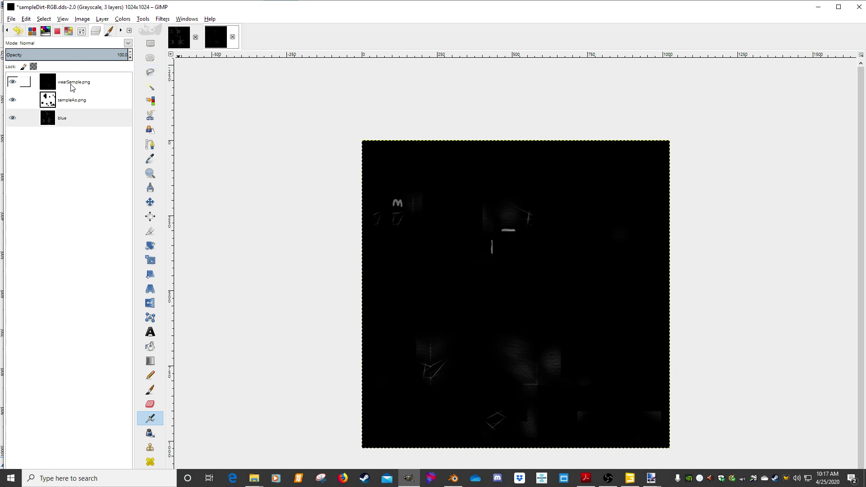
right_click(64, 121)
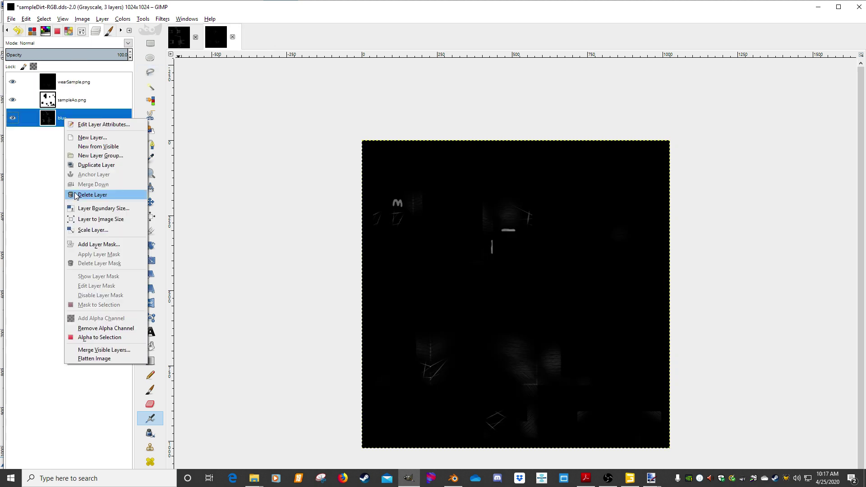
click(91, 195)
right_click(51, 107)
click(72, 183)
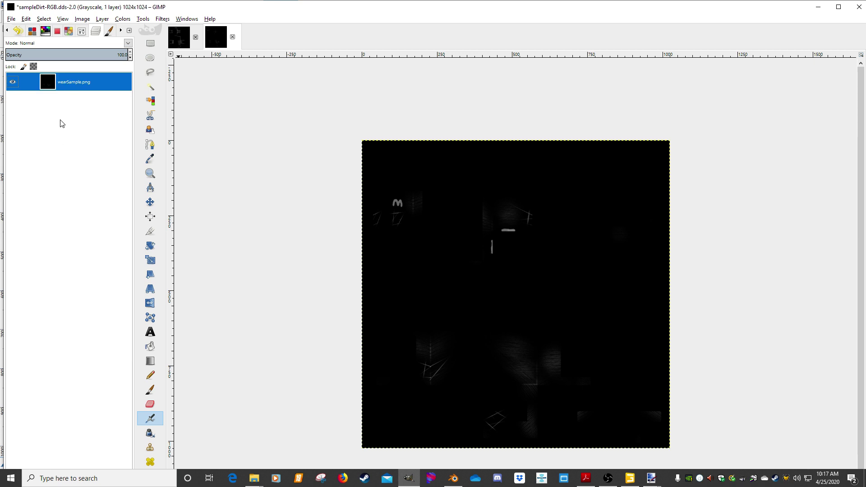
right_click(54, 87)
click(74, 163)
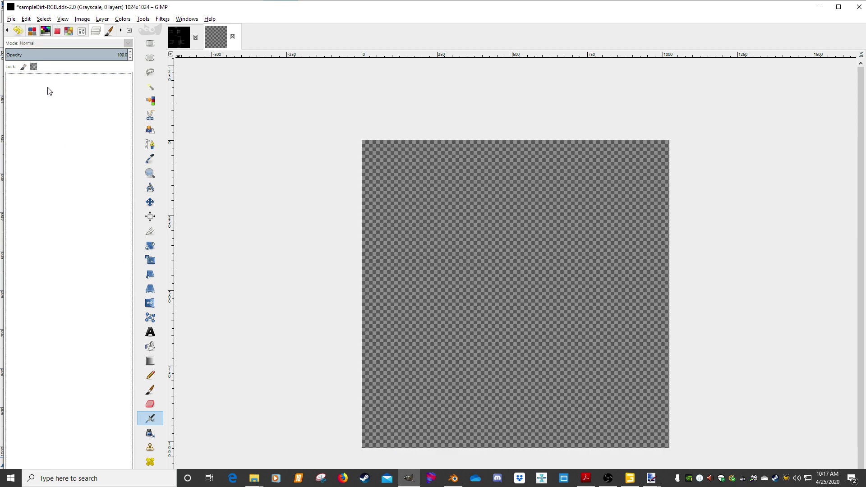
Step: Add sampleDirt2.png, wearSample1.png and sampleAo1.png from the specTest folder as layers of the empty sampleDirt-RGB image
click(11, 18)
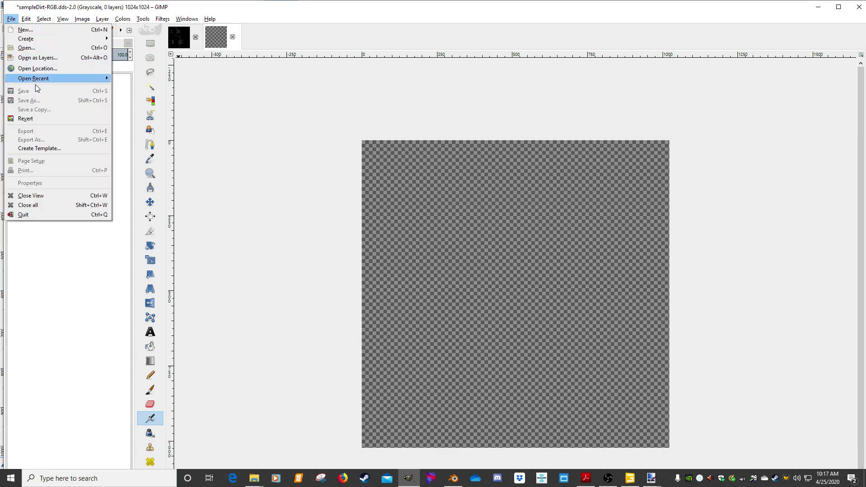
click(36, 57)
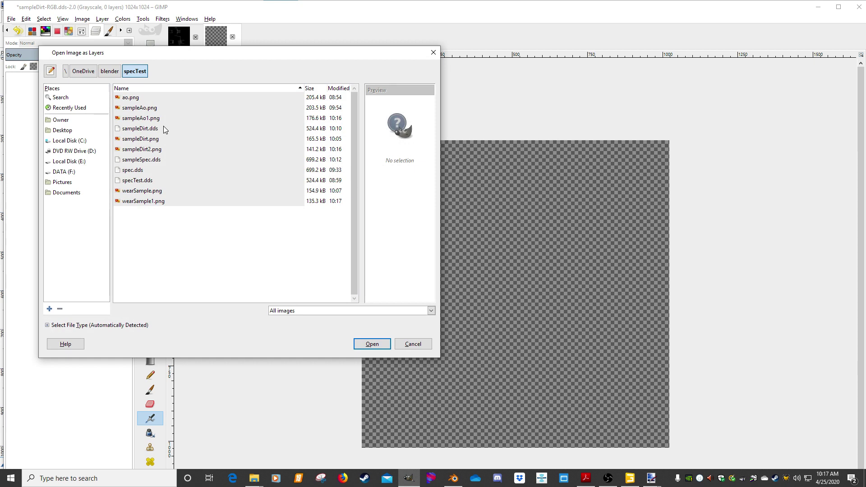
double_click(146, 149)
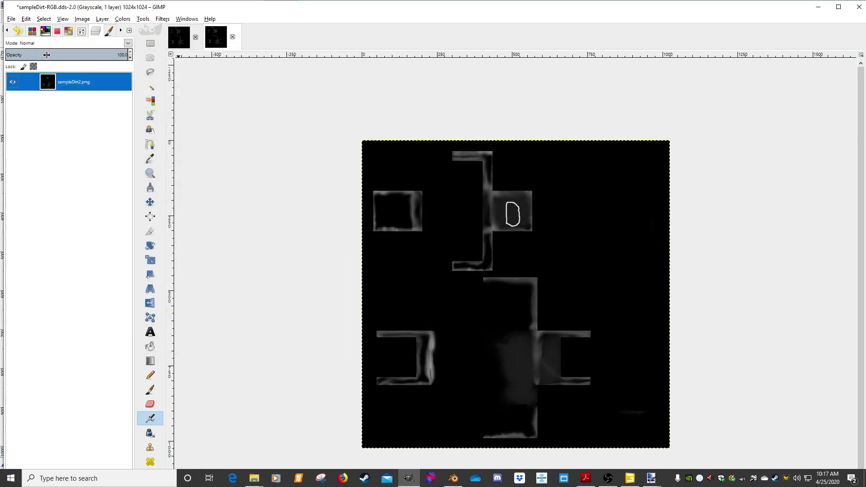
click(11, 19)
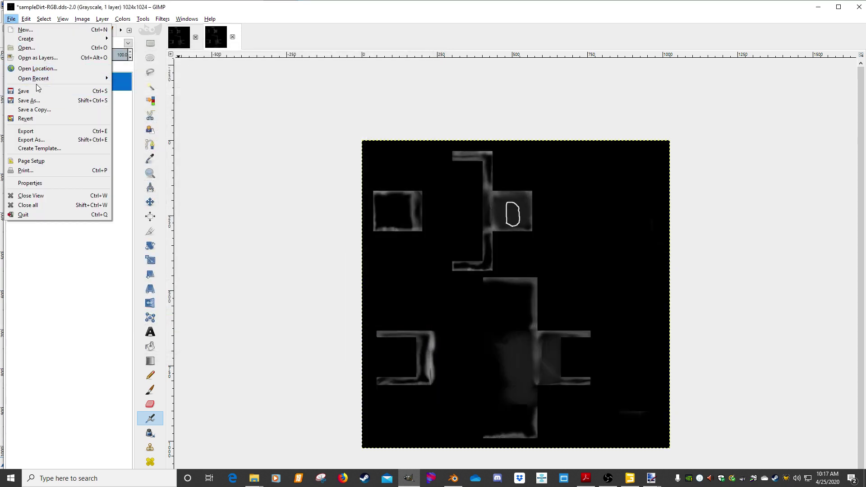
click(36, 58)
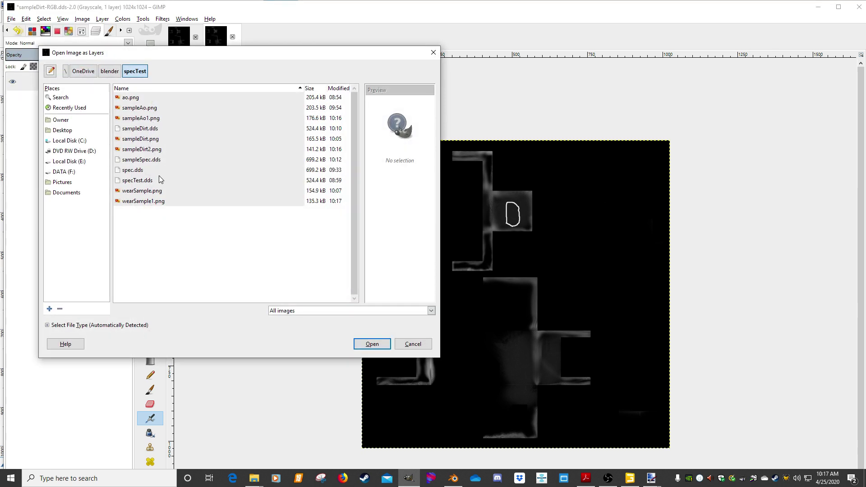
double_click(150, 201)
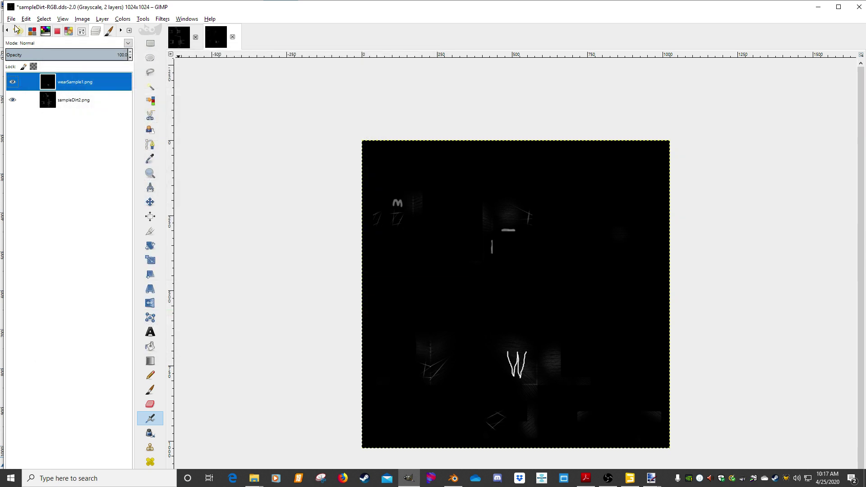
click(11, 18)
click(36, 58)
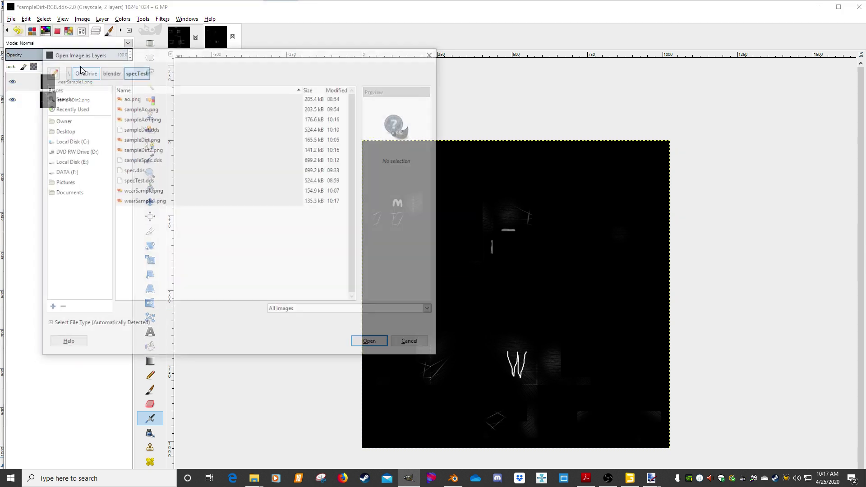
double_click(146, 119)
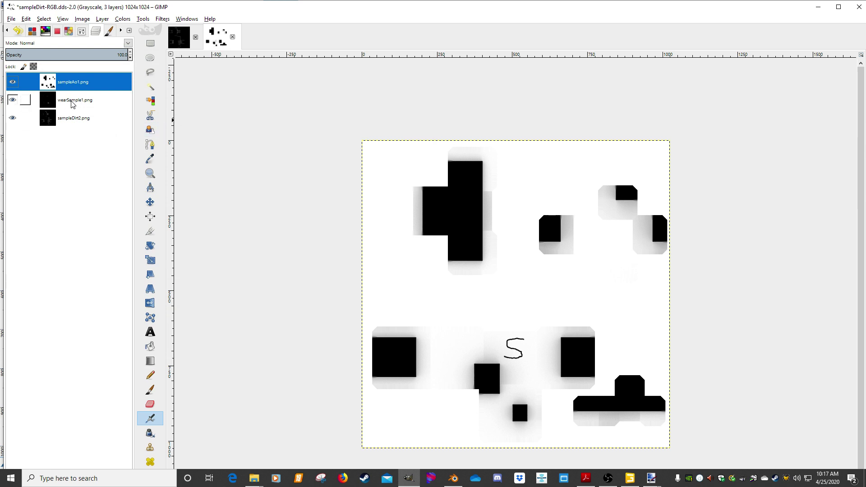
Step: Move the wearSample1.png layer above sampleAo1.png and compose the three layers into a new RGB image
drag(72, 104, 73, 80)
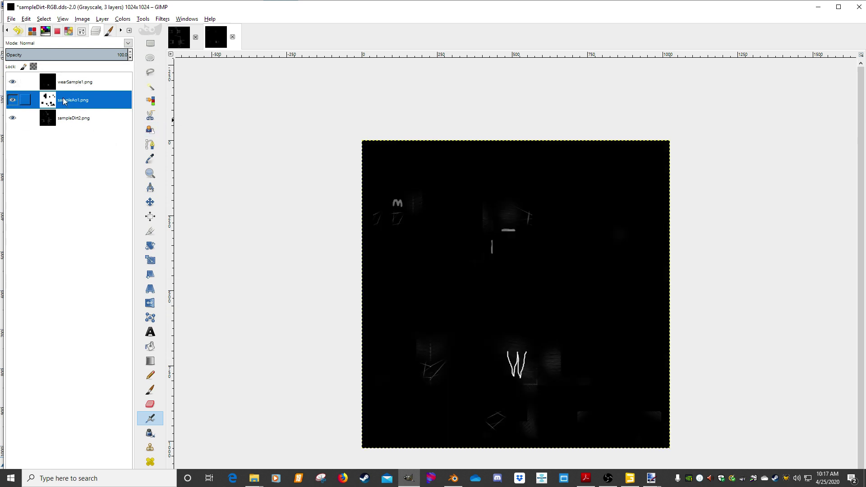
click(123, 19)
mouse_move(180, 162)
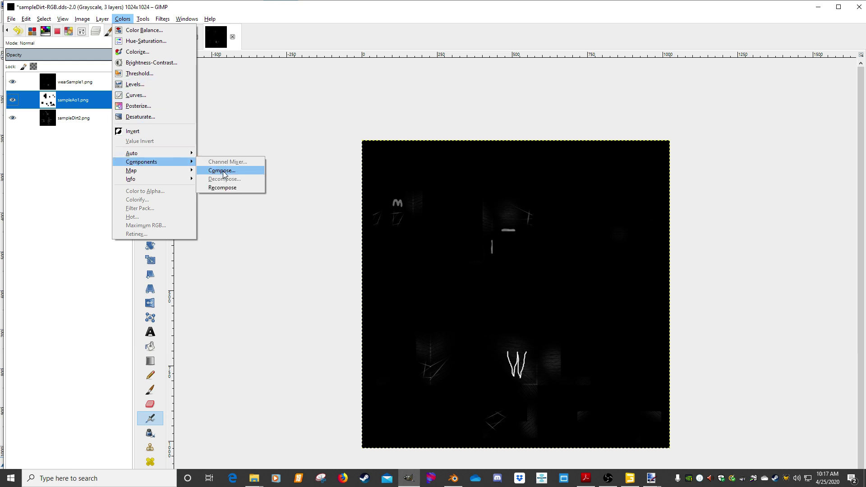
click(224, 175)
click(479, 307)
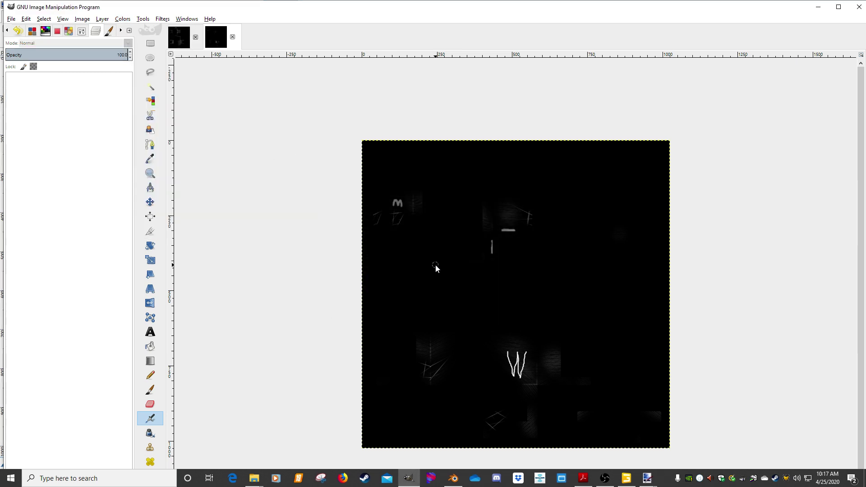
Step: Export the composed image to the specTest folder as sampleSpec1.dds with BC1 / DXT1 compression and generated mipmaps
click(12, 18)
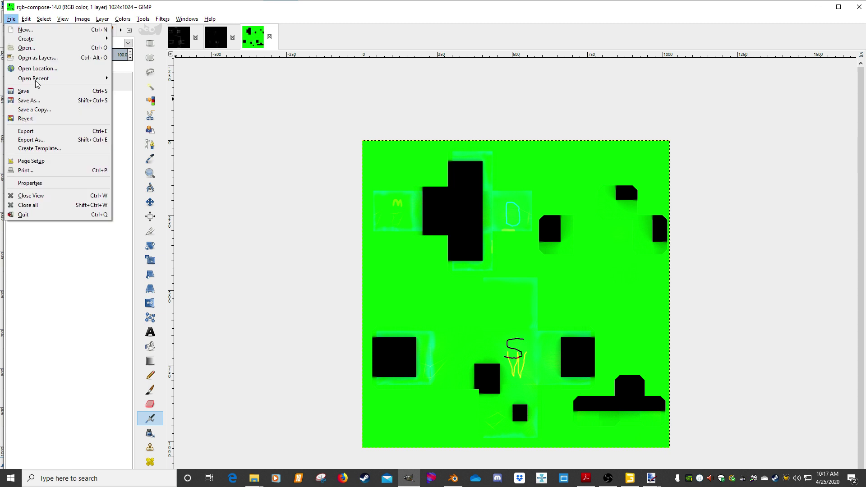
click(47, 138)
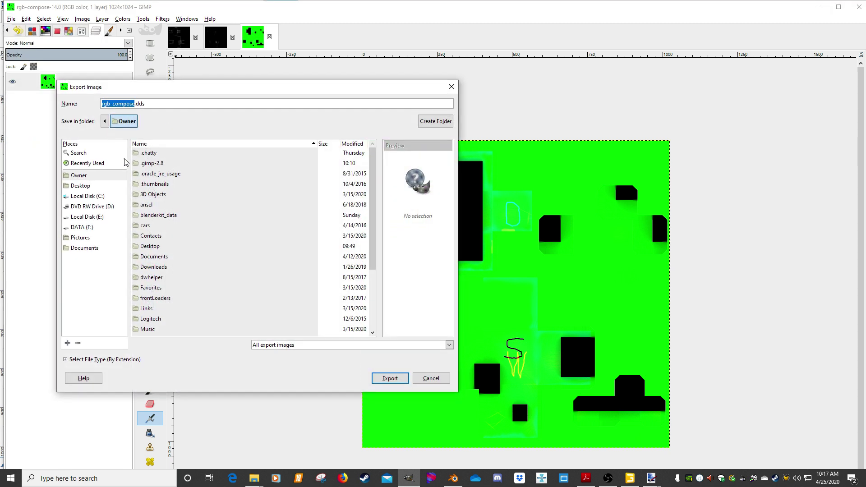
click(80, 164)
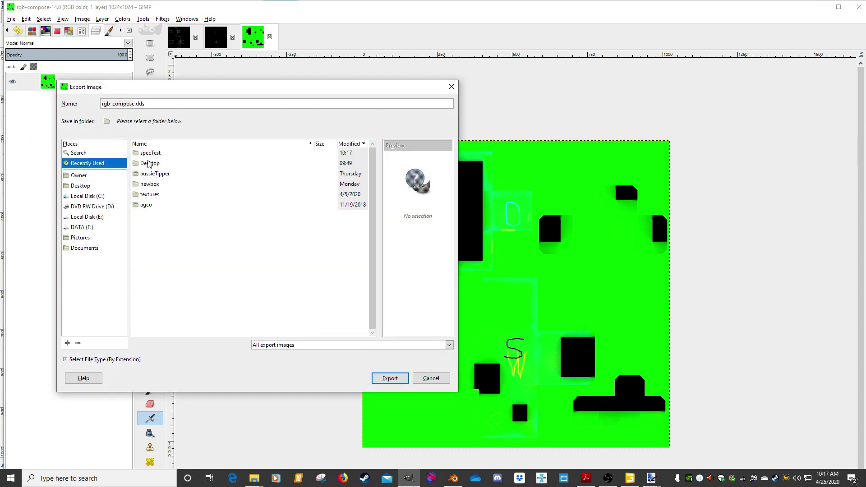
double_click(152, 154)
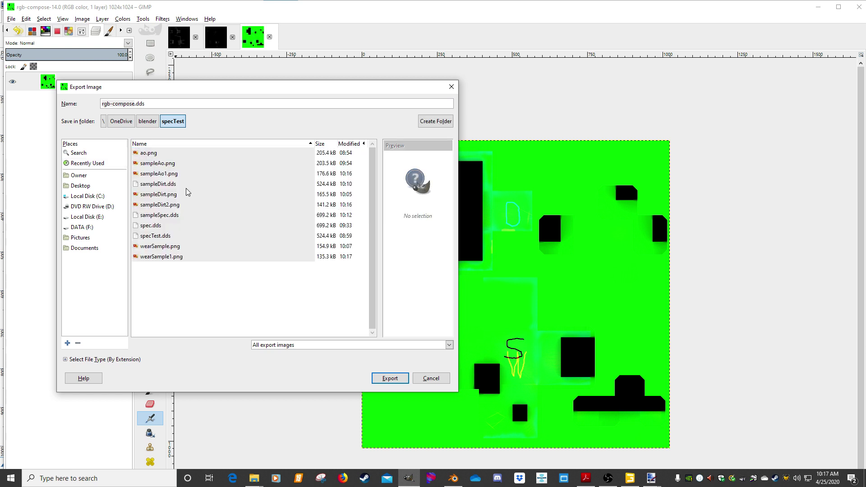
click(158, 216)
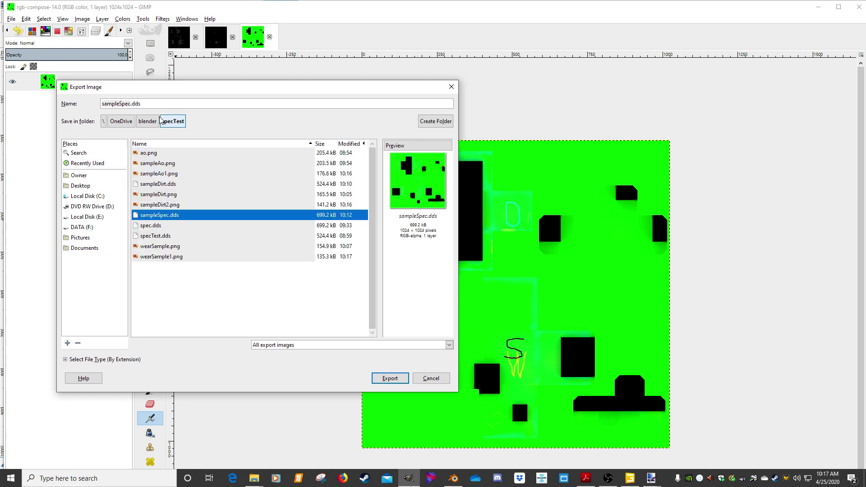
click(149, 104)
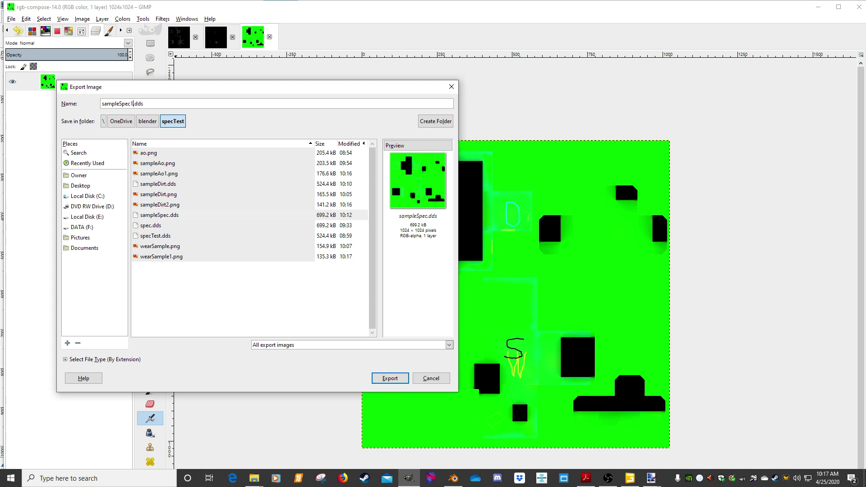
text(1)
click(390, 378)
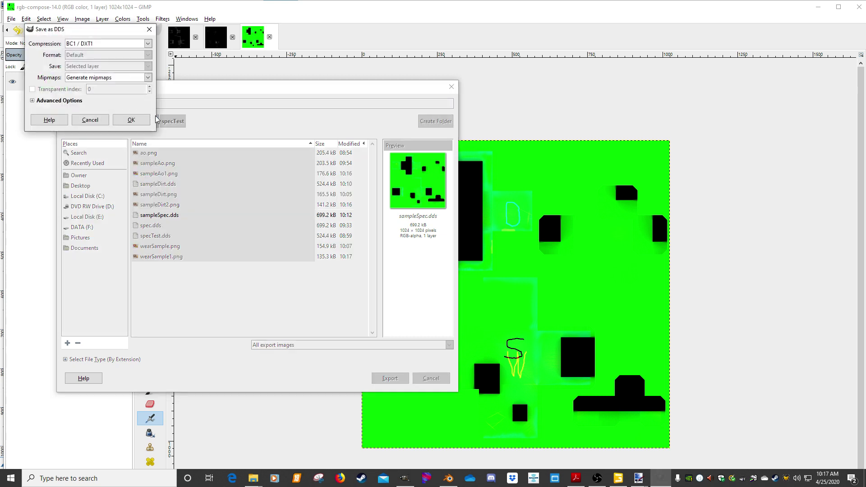
click(131, 120)
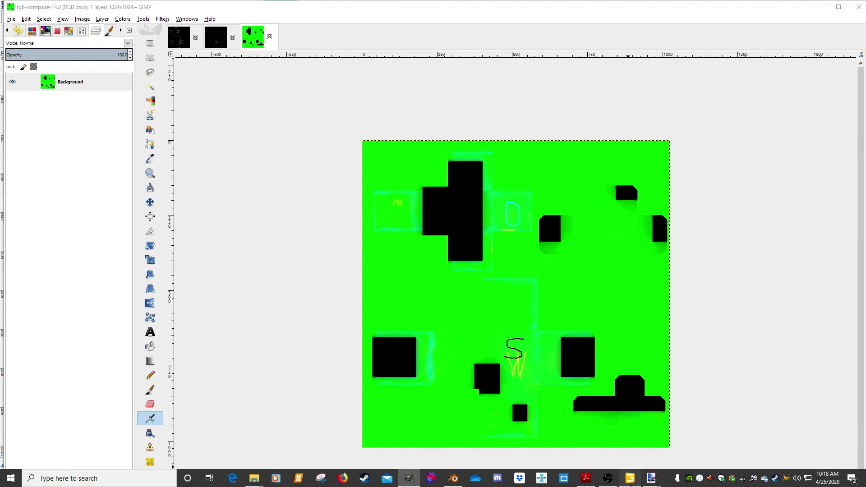
Step: Switch to GIANTS Editor and replace the material's gloss map with sampleSpec1.dds from the specTest folder
click(630, 479)
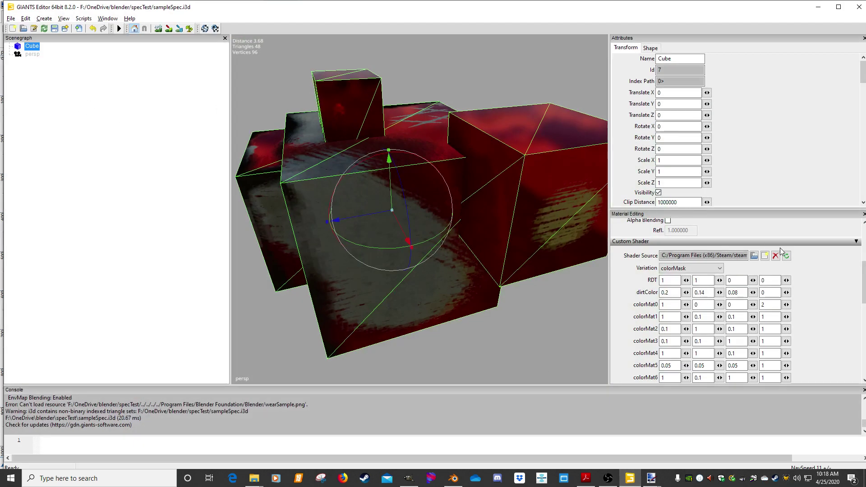
scroll(761, 283, up, 5)
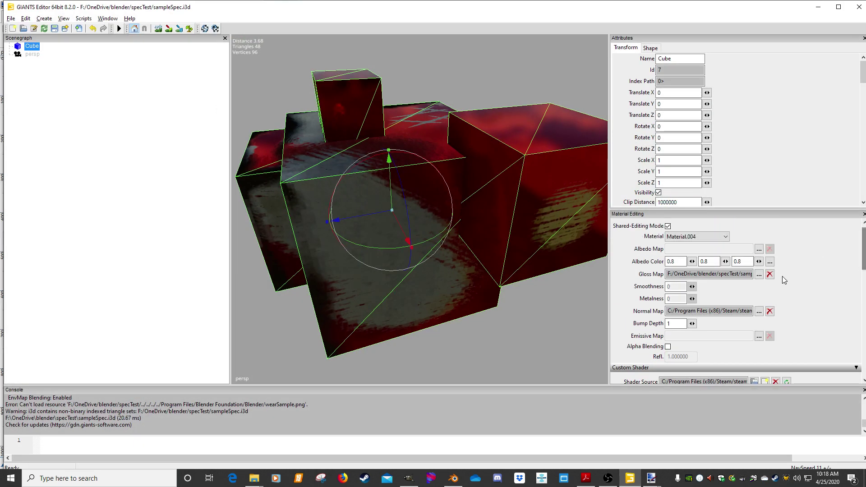
click(759, 275)
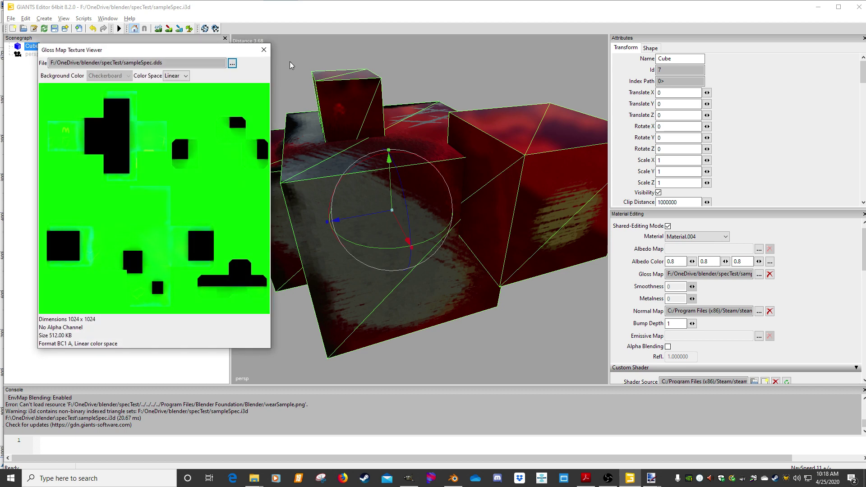
click(232, 63)
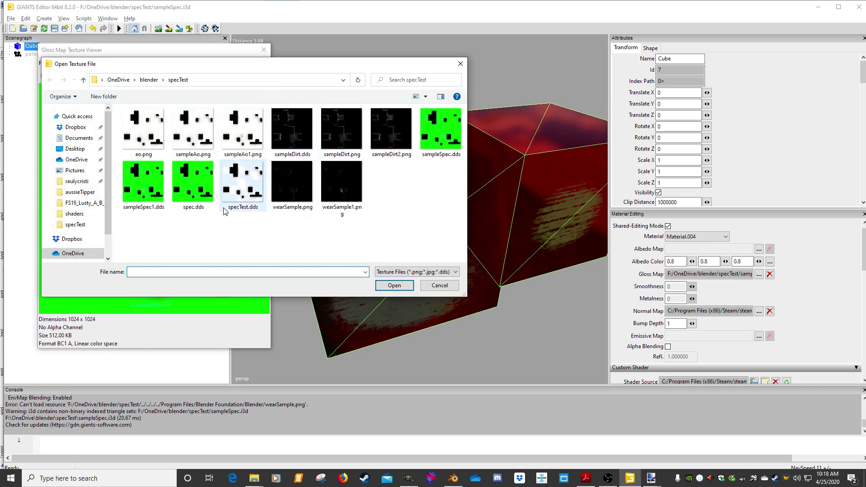
double_click(143, 180)
click(264, 50)
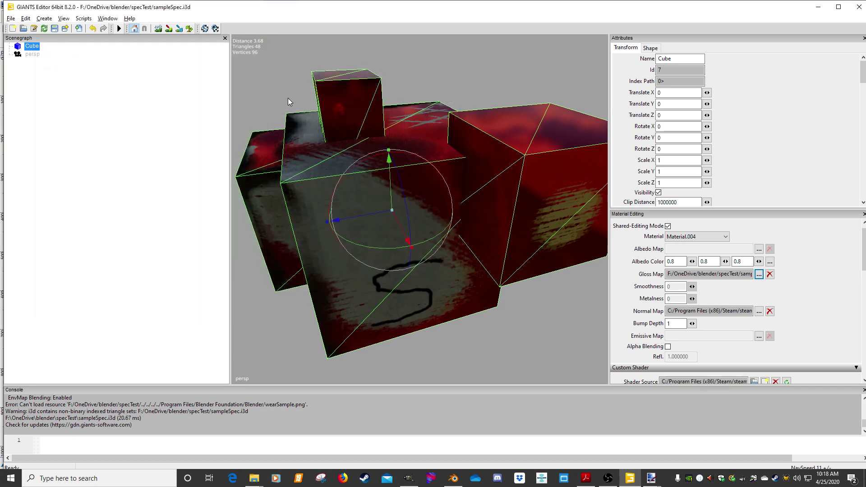
Step: Toggle the shader's first RDT value between 0 and 1 to compare the wear on the W face, ending at 0
alt+middle_drag(406, 289, 402, 279)
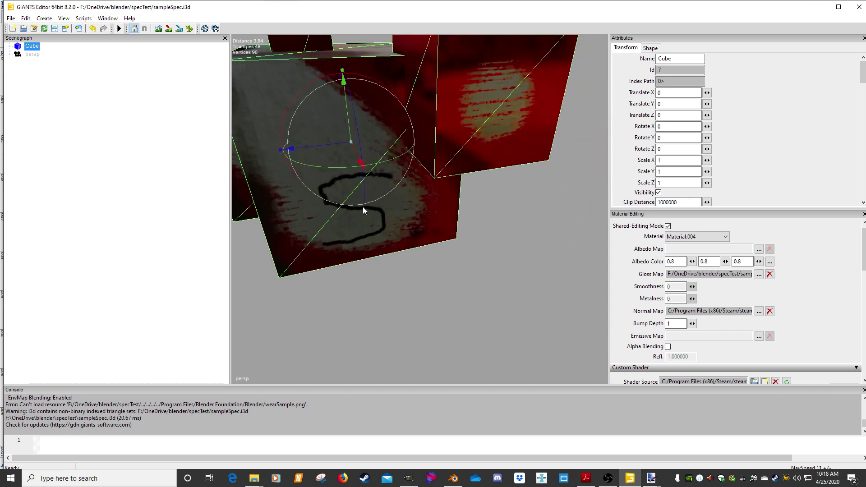
mouse_move(372, 199)
alt+mouse_down()
mouse_move(388, 211)
mouse_move(377, 224)
mouse_move(337, 235)
mouse_move(359, 236)
mouse_move(234, 235)
mouse_move(337, 218)
mouse_move(309, 219)
alt+mouse_up()
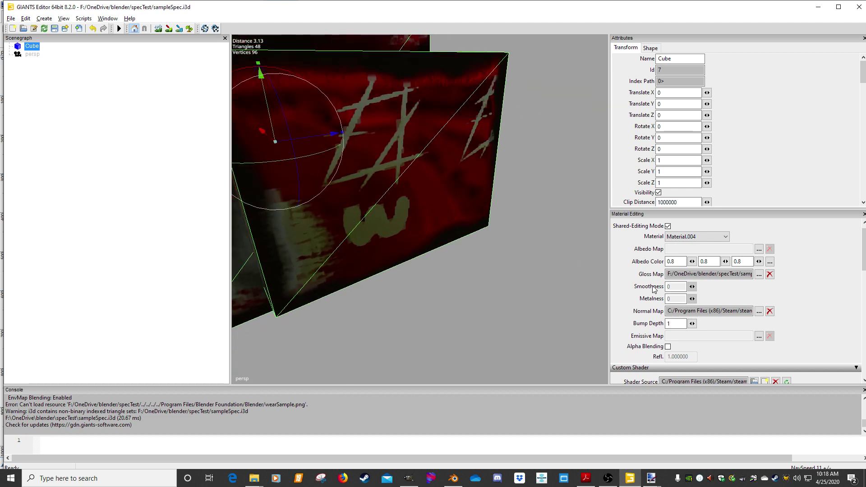
scroll(861, 256, down, 3)
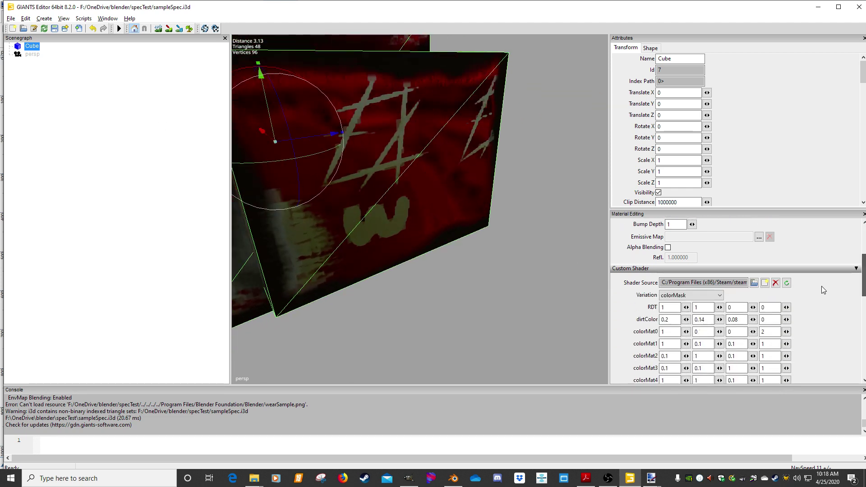
double_click(662, 308)
text(0)
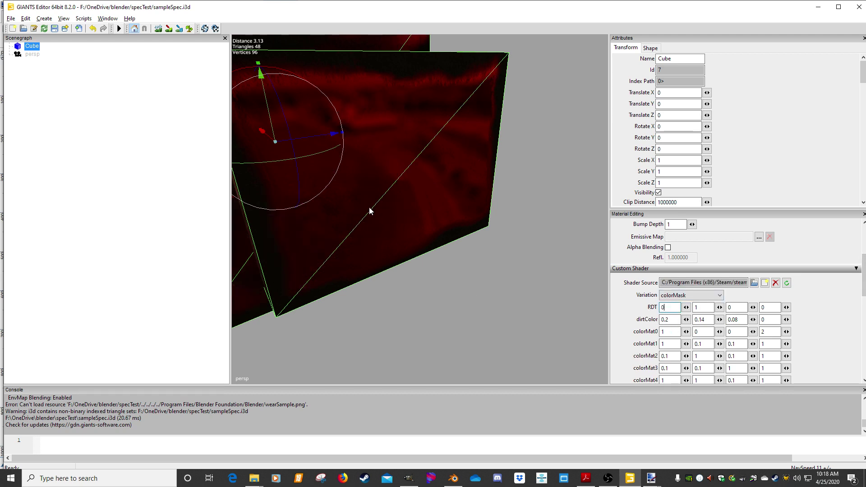
key(Return)
key(Return)
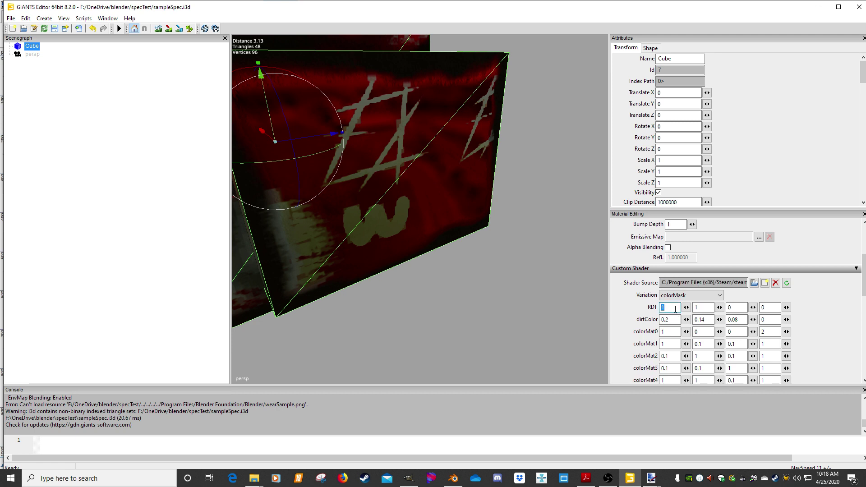
text(0)
key(Return)
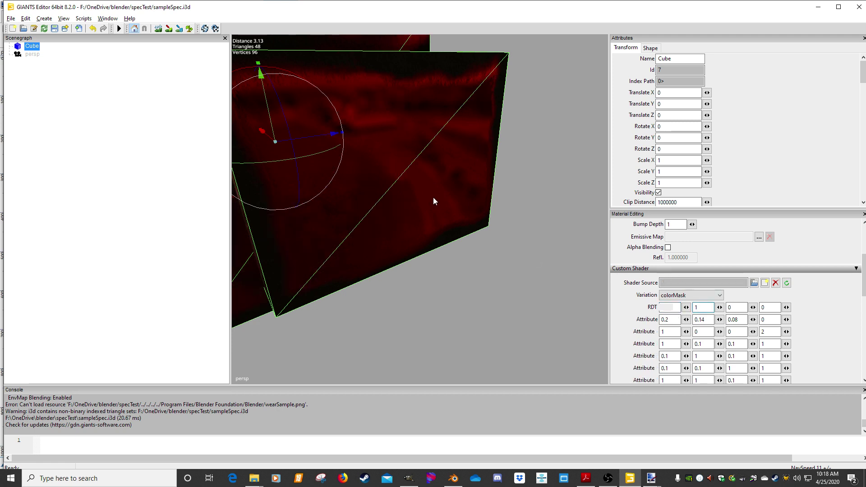
Step: Bring the face marked with the letter D into view and set the shader's second RDT value to 0
alt+drag(432, 196, 335, 166)
scroll(336, 166, up, 2)
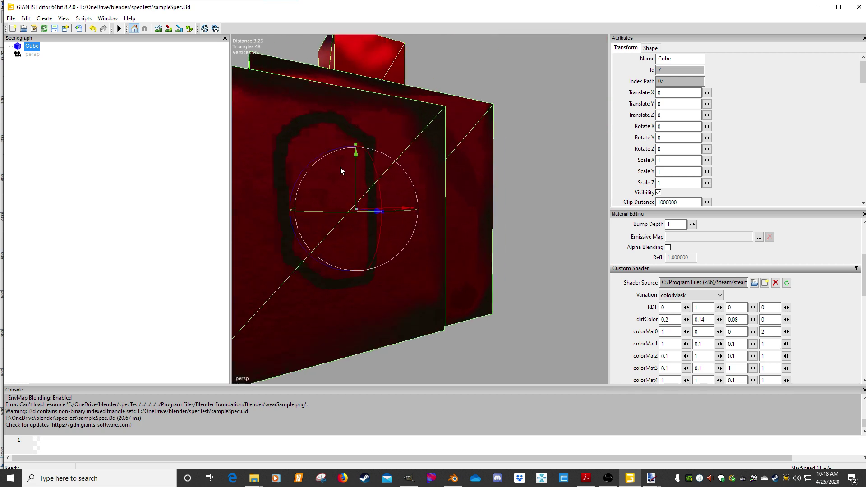
double_click(703, 307)
text(0)
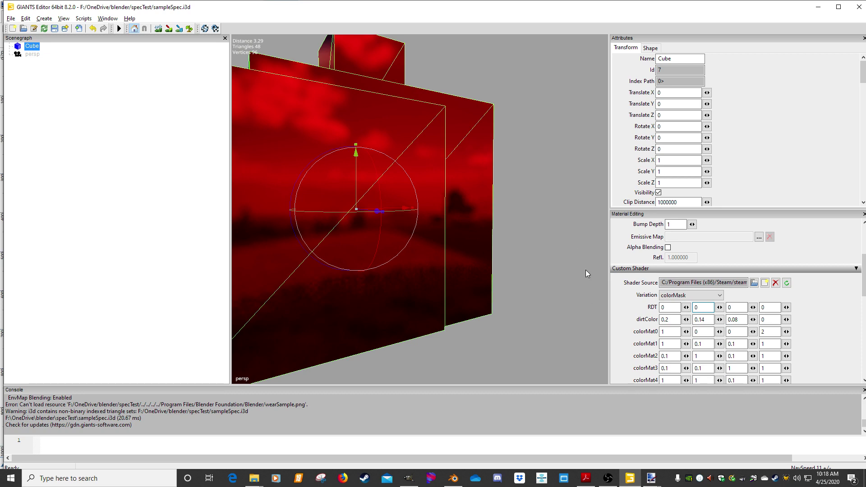
Step: Examine the black letter S on the clean cube face from different angles and distances
scroll(453, 223, down, 3)
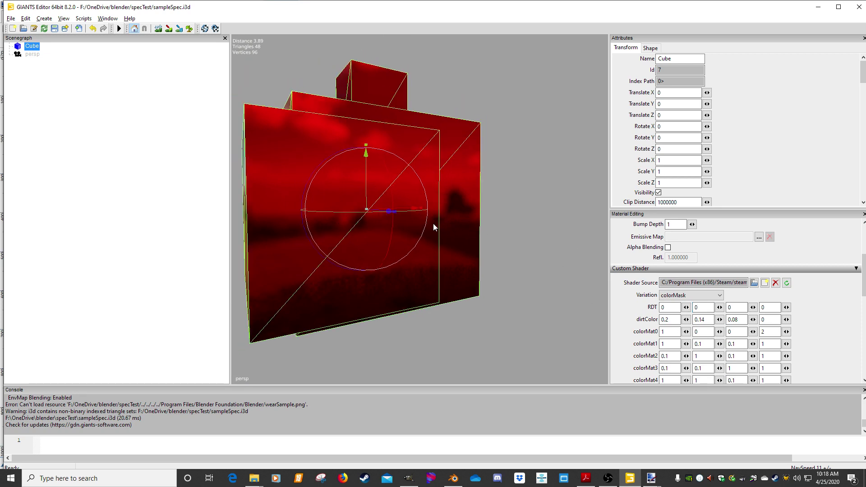
alt+drag(433, 224, 566, 266)
scroll(469, 265, up, 5)
scroll(460, 271, down, 8)
scroll(492, 278, up, 3)
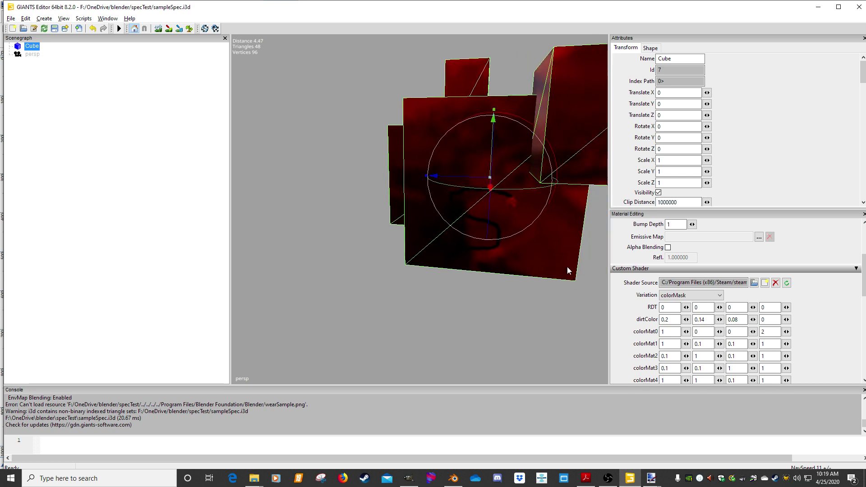
scroll(559, 266, up, 2)
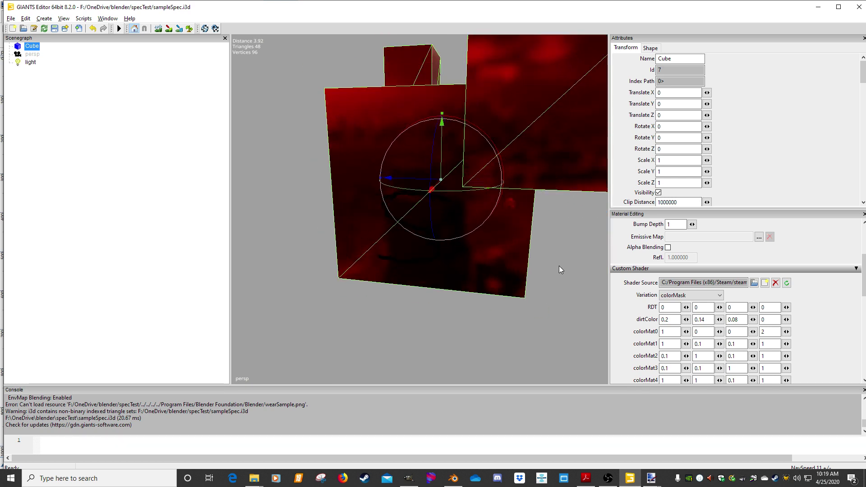
Step: Align the scene light with the camera view, and realign it after orbiting to face the letter S on the cube
click(31, 62)
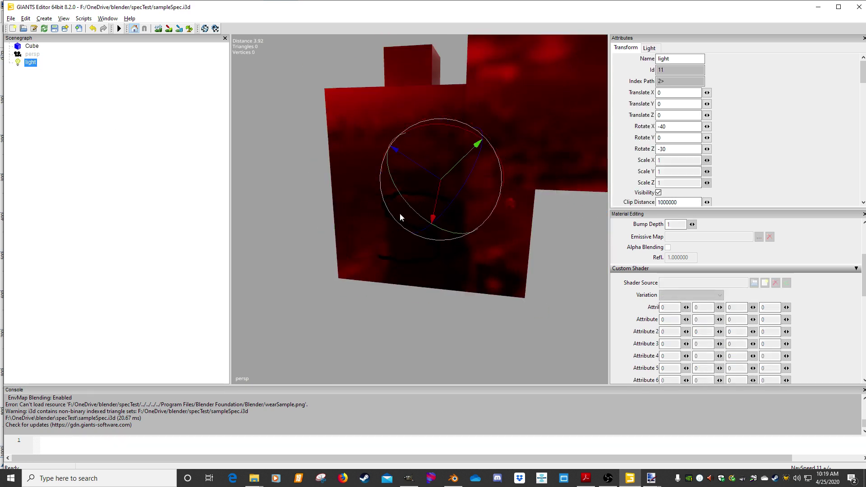
key(ctrl+b)
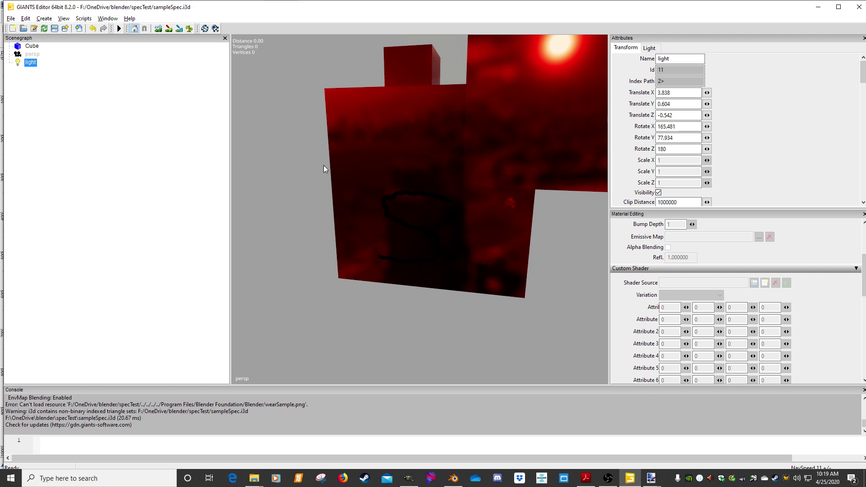
mouse_move(395, 182)
alt+mouse_down()
mouse_move(420, 198)
mouse_move(417, 181)
mouse_move(352, 180)
alt+mouse_up()
click(134, 114)
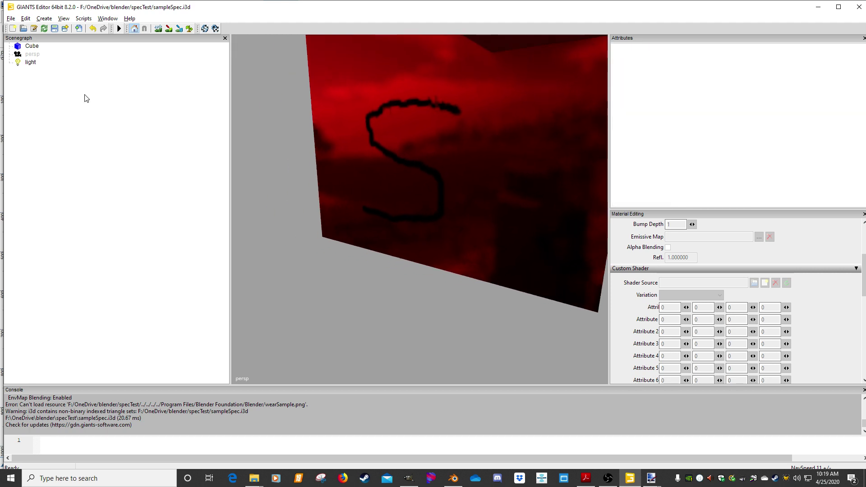
click(31, 64)
key(ctrl+f)
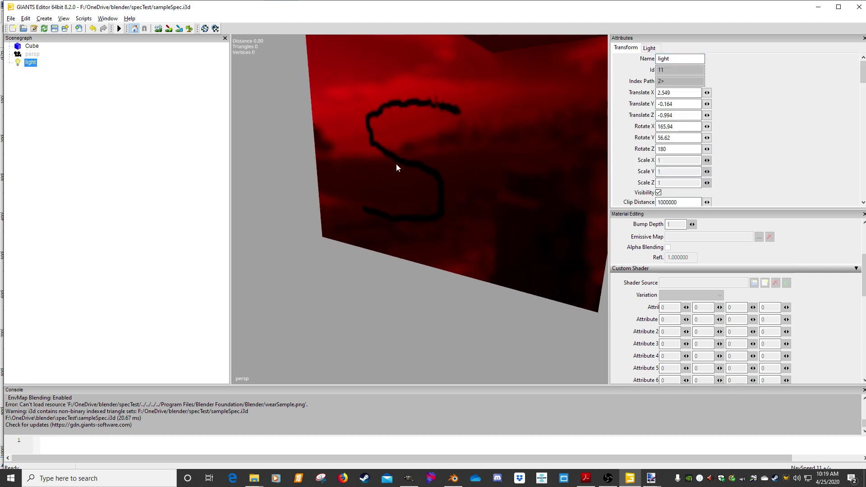
Step: Set the fourth colorMat0 value of the Cube's shader to 10 and deselect the cube
click(32, 47)
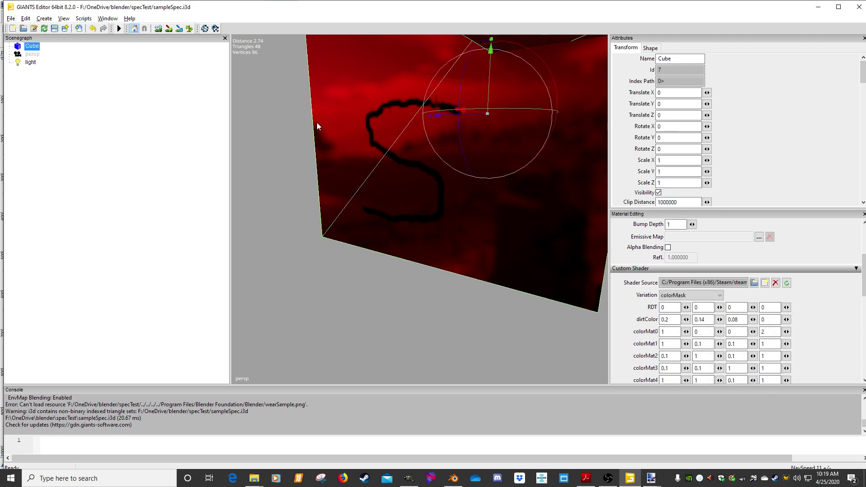
double_click(769, 332)
text(10)
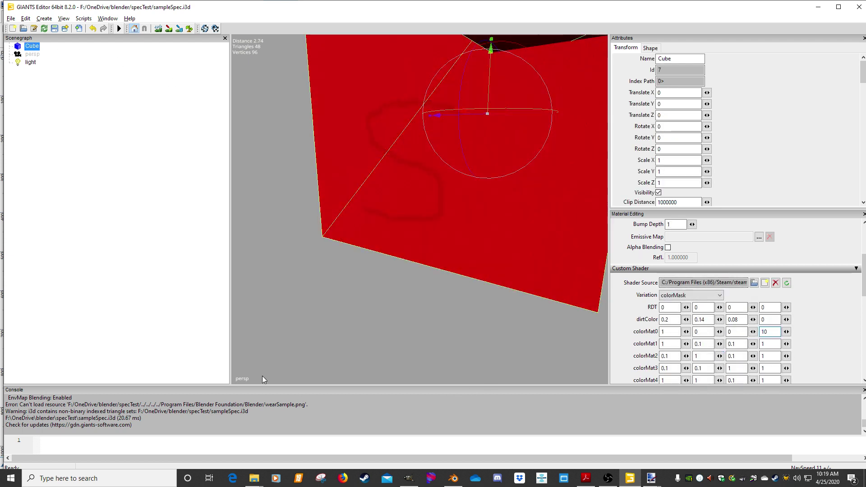
click(155, 236)
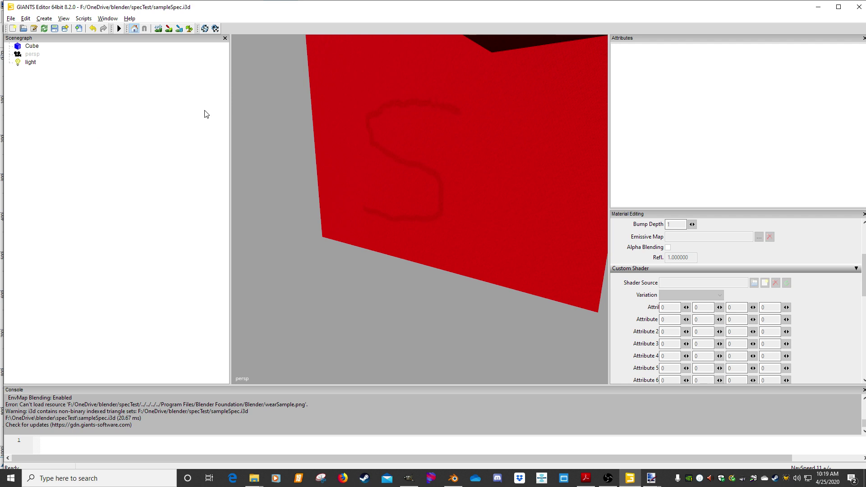
Step: Delete the scene light to compare the S face without it, and bring the light back
click(31, 62)
key(Delete)
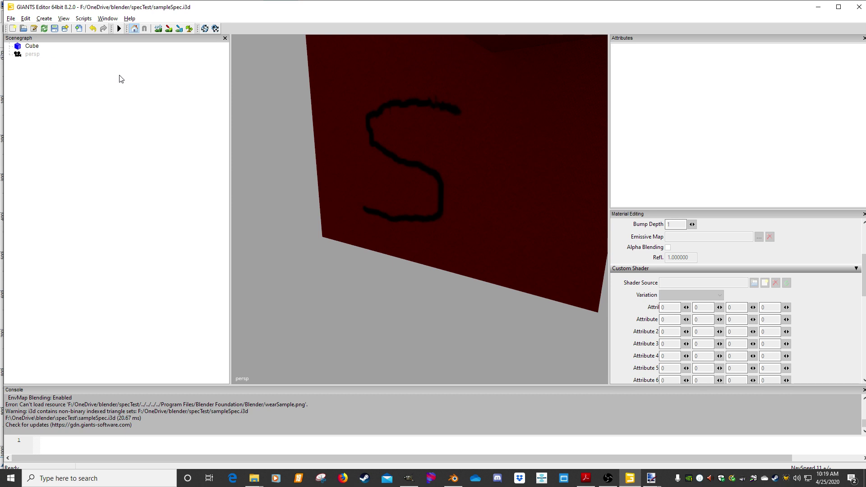
key(ctrl+z)
middle_drag(349, 154, 393, 151)
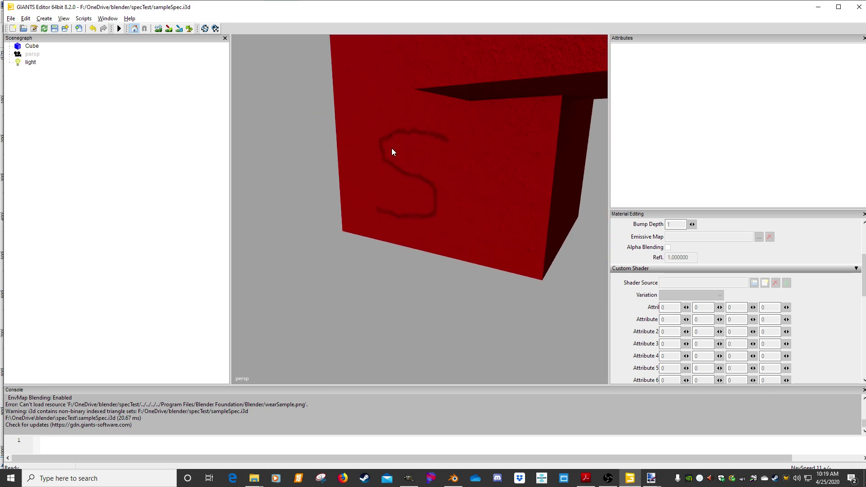
Step: Rotate the scene light freehand to about -57, 30 and -67 degrees in X, Y and Z so it shines on the S face
click(31, 62)
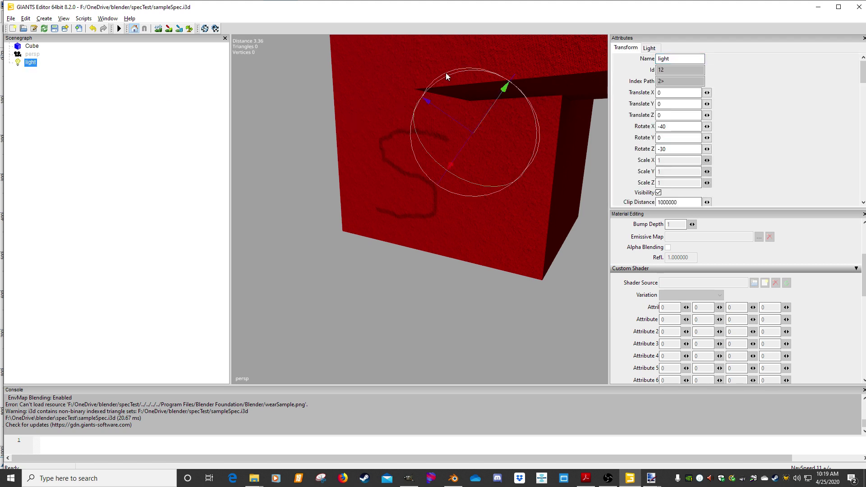
drag(448, 101, 417, 134)
drag(454, 166, 417, 125)
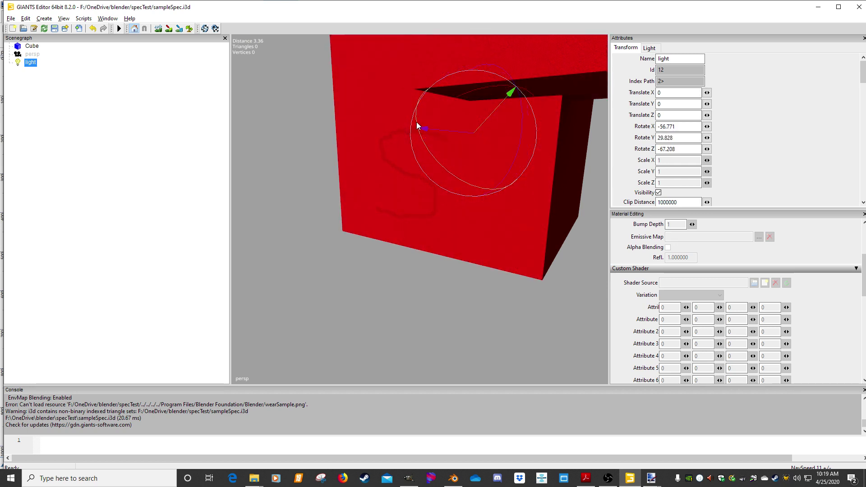
Step: Close the GIANTS Editor without saving the changes to sampleSpec.i3d
click(859, 7)
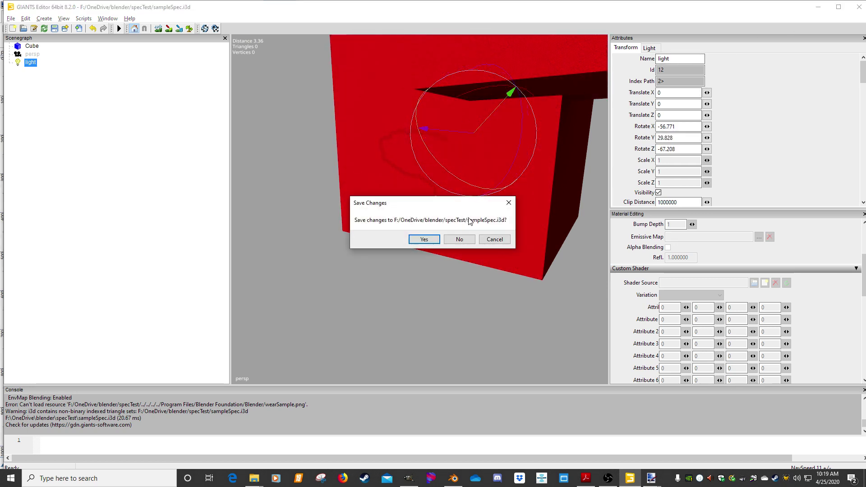
click(460, 239)
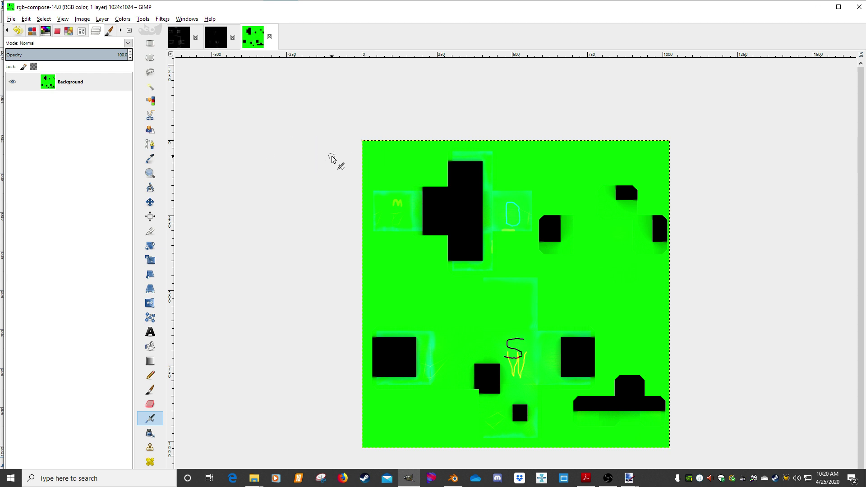
Step: Switch to Microsoft Edge and search the web for "bdbssb mods"
click(233, 478)
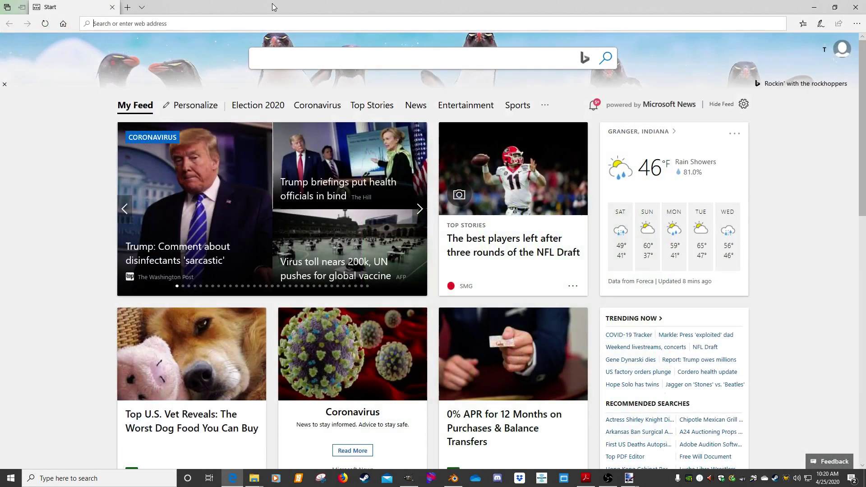
text(bdbs)
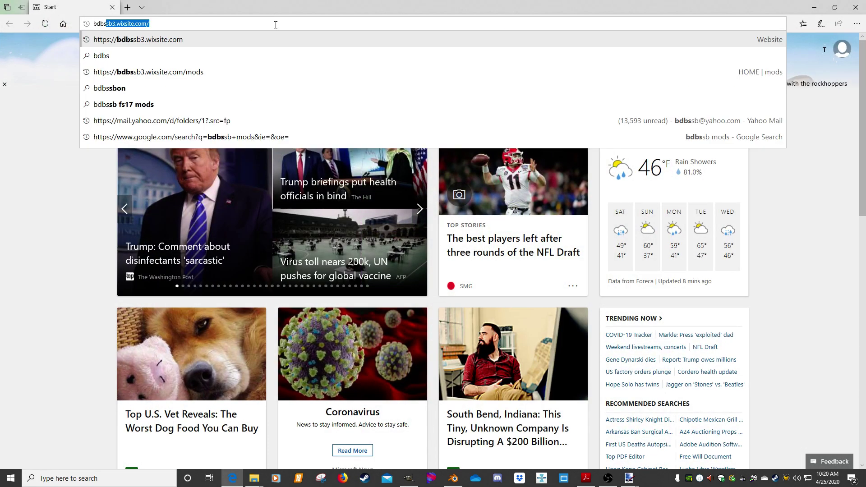
text(sb mods)
key(Return)
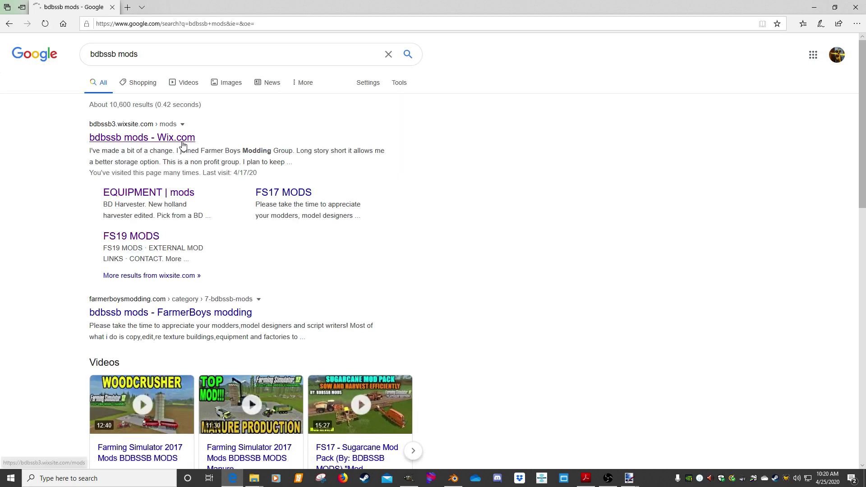
Step: Open the bdbssb mods Wix site from the search results and go to its Contact page
click(178, 139)
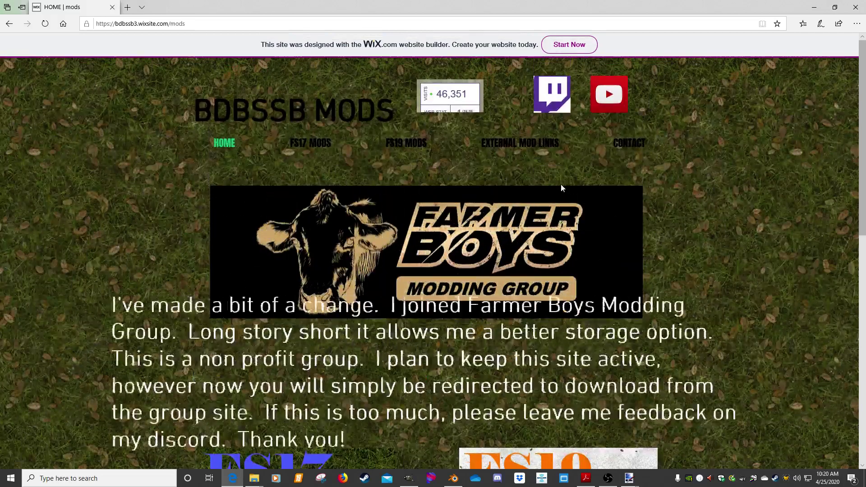
click(622, 145)
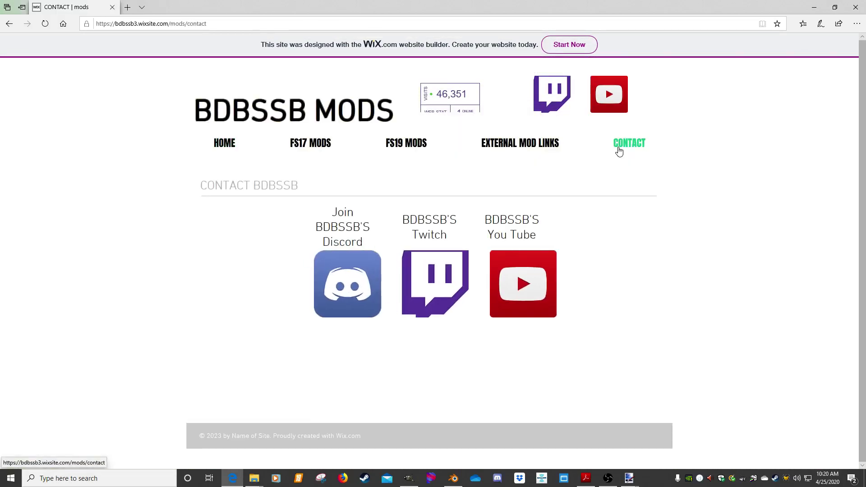